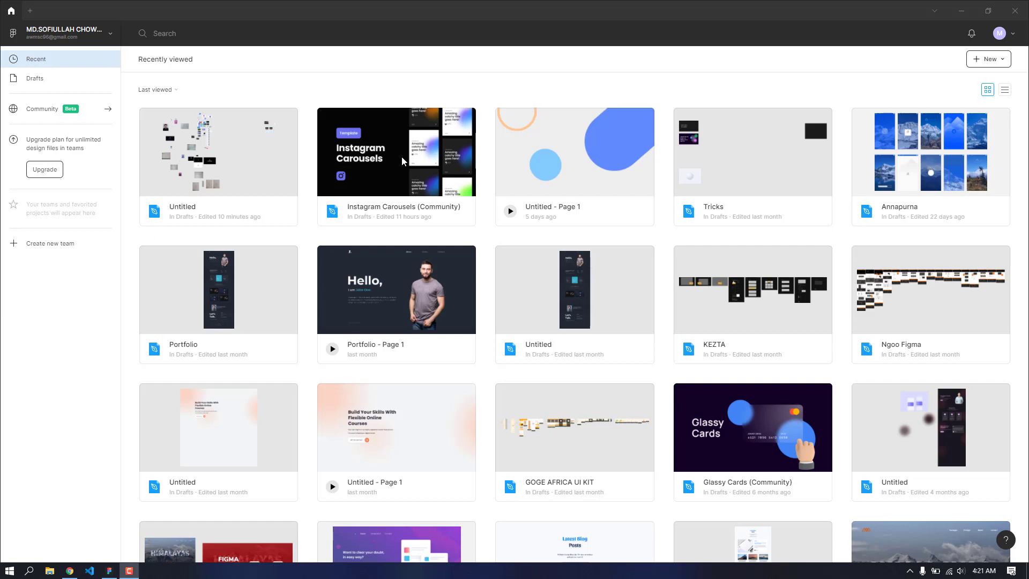
Step: Create a new design file and rename it "Travel app sign up page"
click(984, 60)
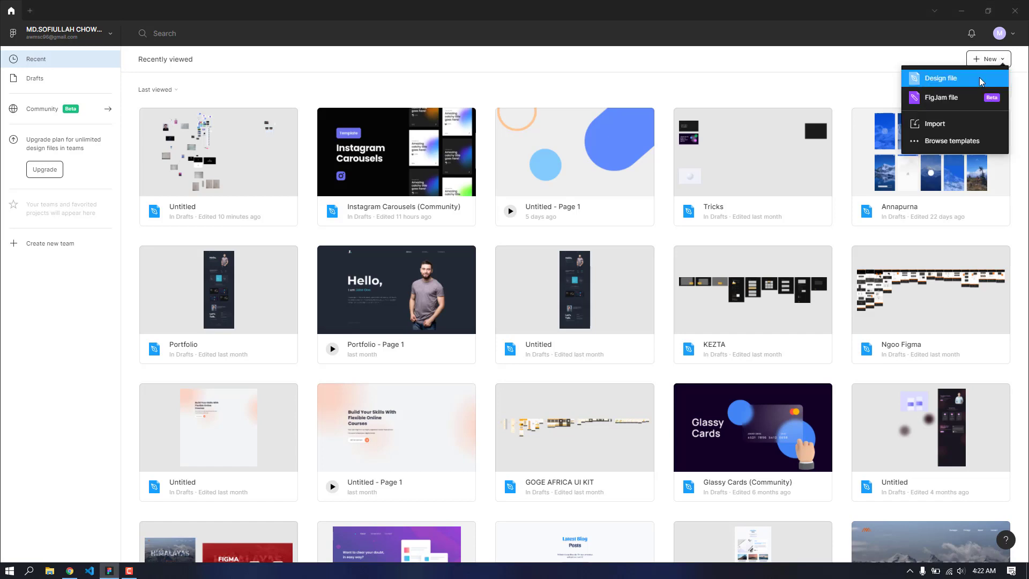
click(979, 78)
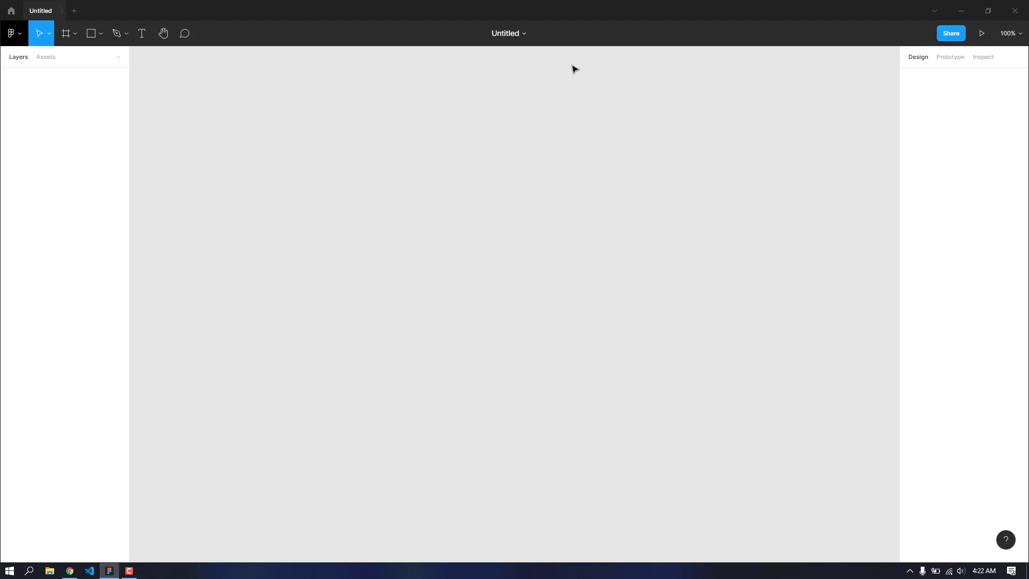
click(537, 36)
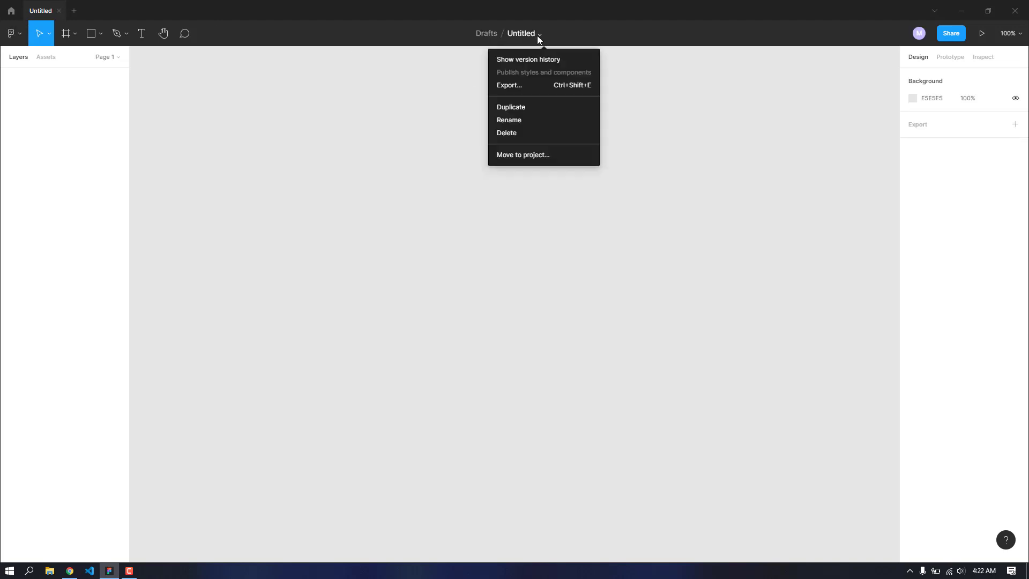
click(547, 117)
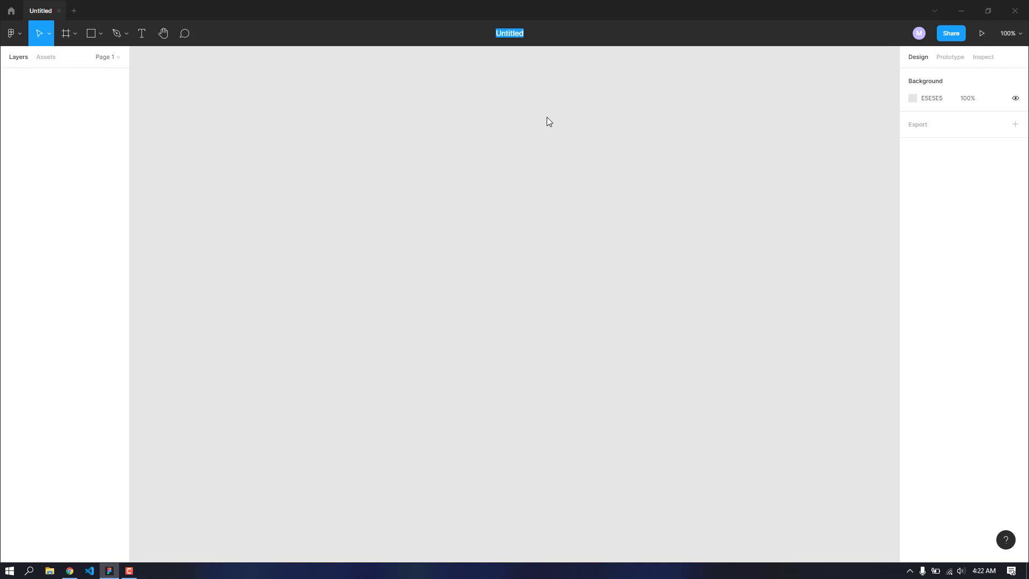
text(Travel app sign yup)
key(BackSpace)
key(BackSpace)
key(BackSpace)
text(up page)
key(Return)
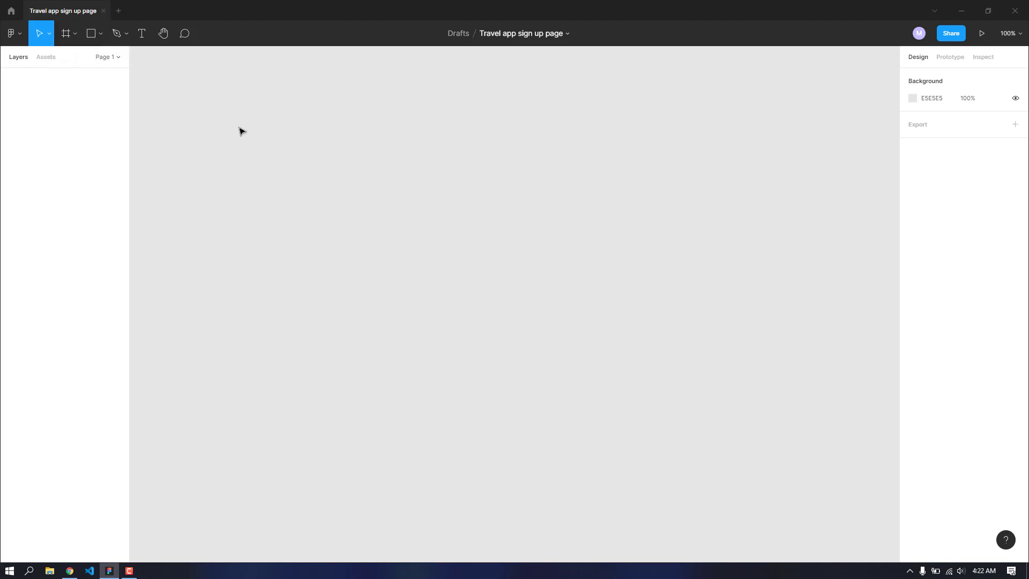
Step: Add an iPhone 11 Pro Max frame (414 × 896) to the canvas
key(f)
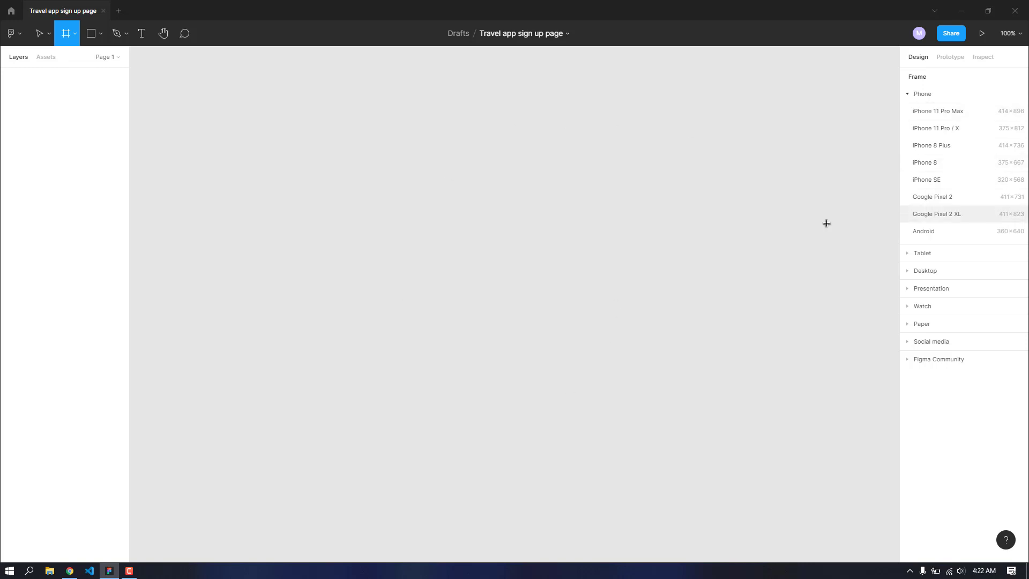
click(954, 117)
scroll(582, 273, down, 3)
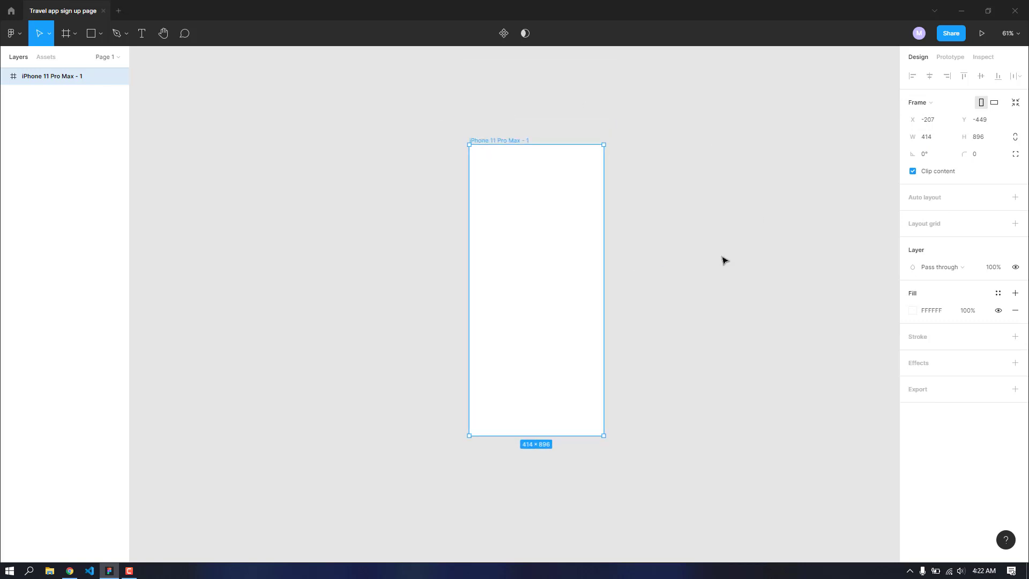
scroll(702, 283, up, 1)
scroll(703, 283, down, 1)
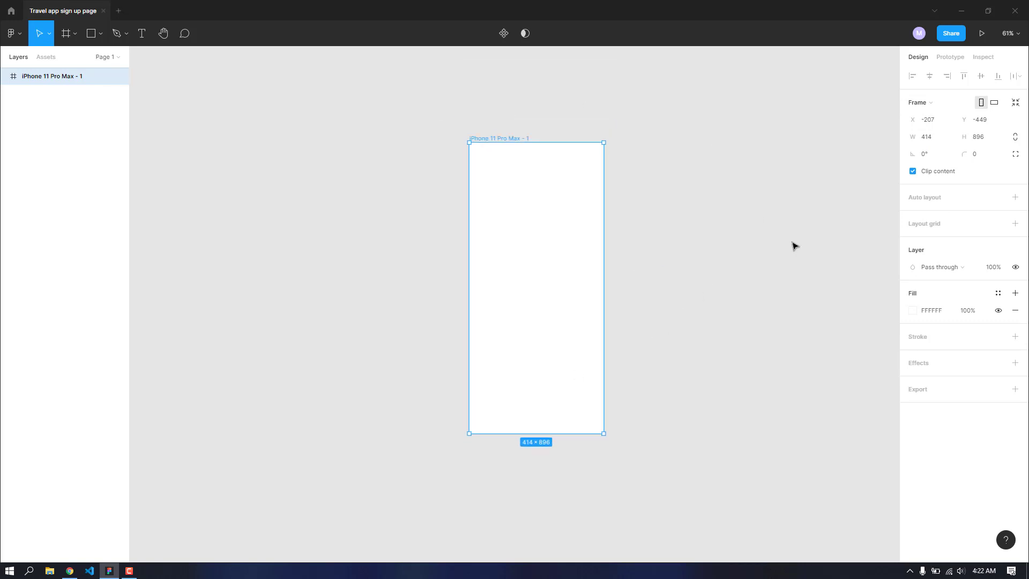
Step: Round the phone frame's corners with a radius of 58
drag(964, 152, 626, 125)
drag(963, 155, 875, 165)
click(707, 275)
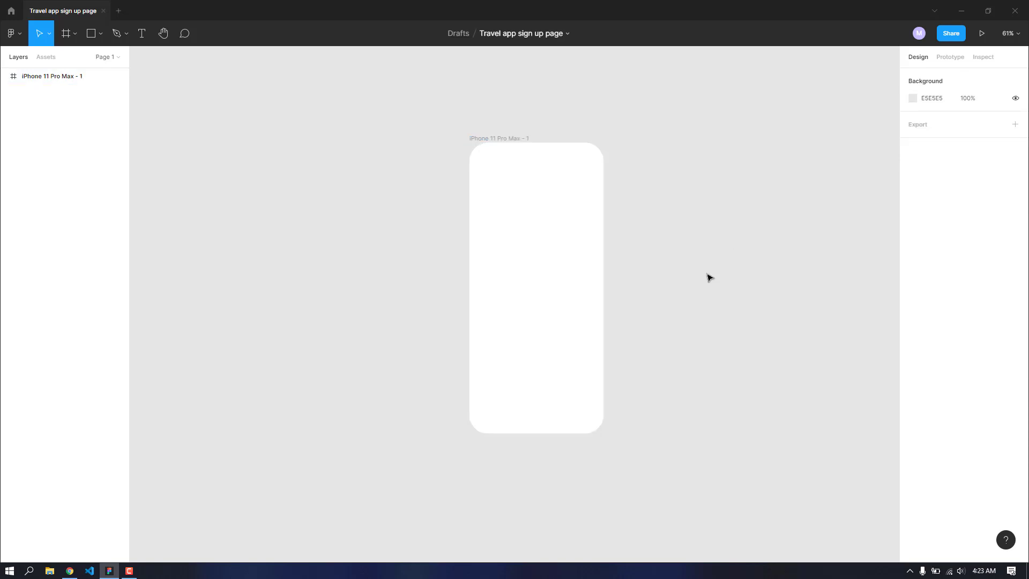
Step: Add a text box about 35 × 13 near the frame's upper-left corner reading "4: 24"
scroll(732, 252, up, 3)
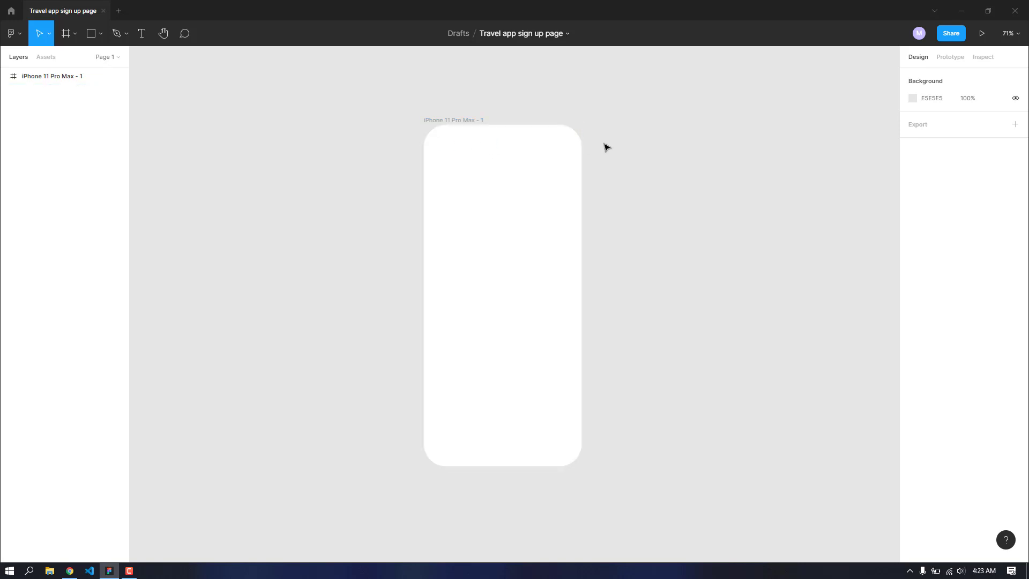
scroll(466, 127, up, 1)
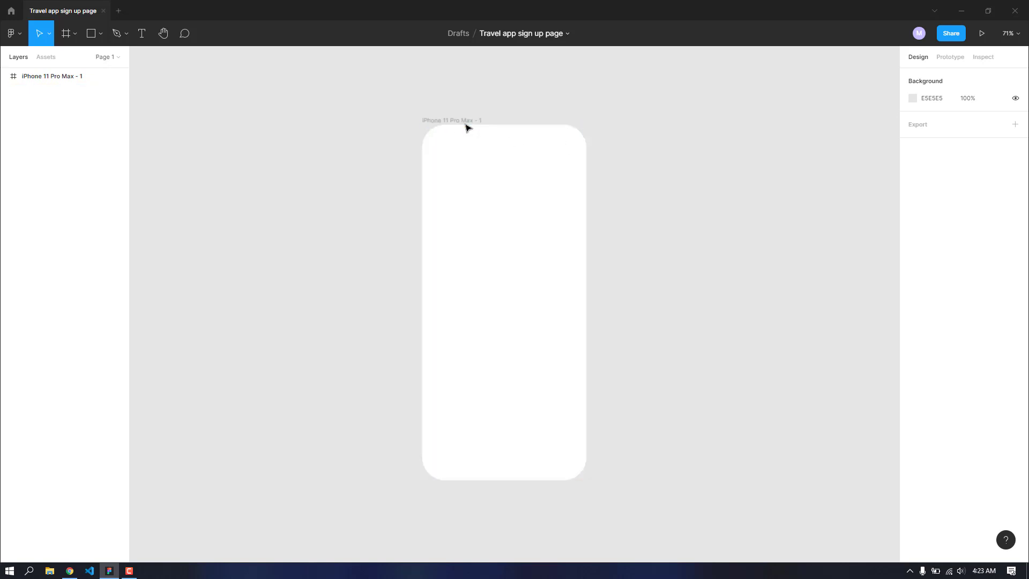
scroll(466, 127, up, 5)
click(452, 151)
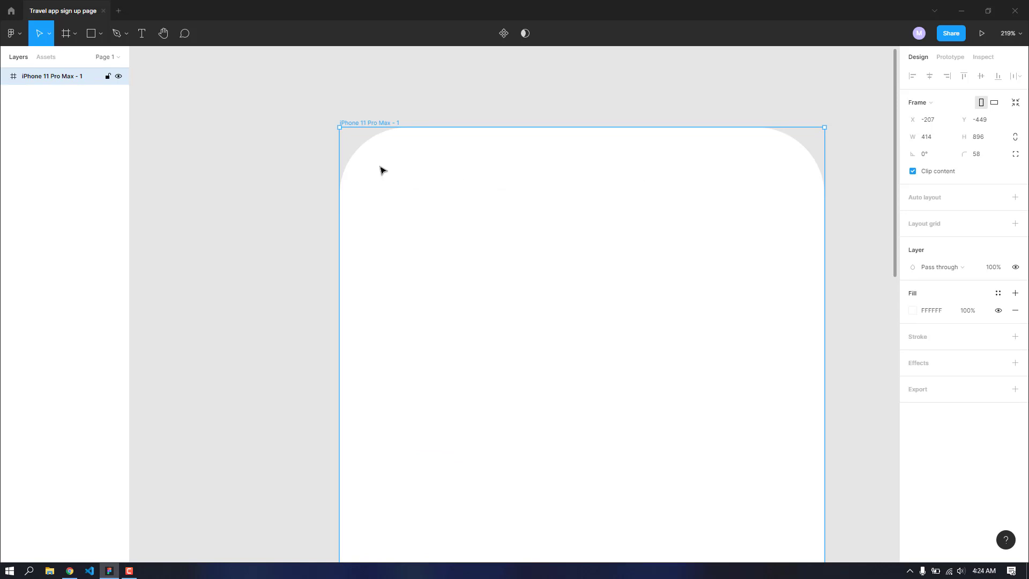
key(t)
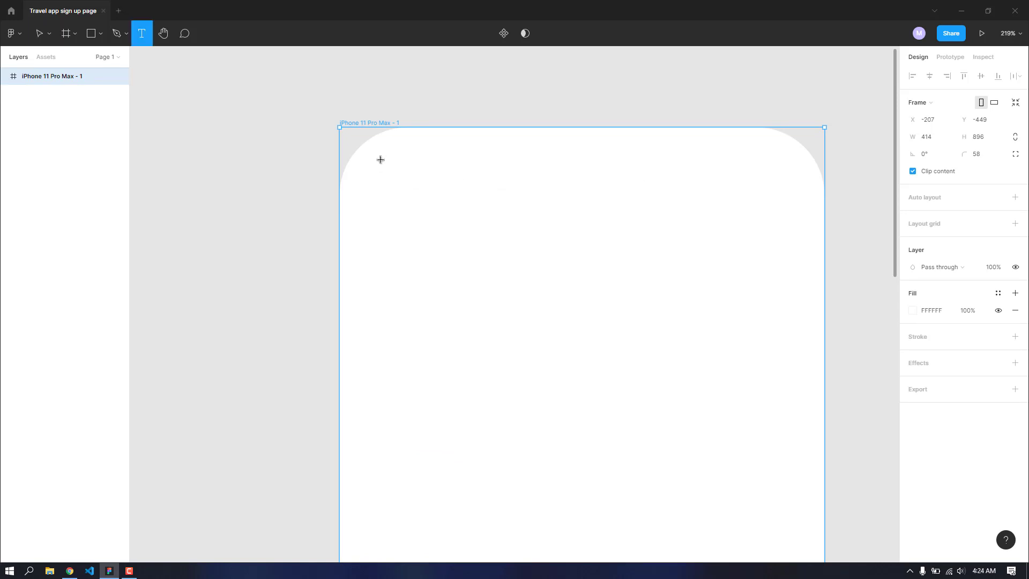
drag(390, 176, 431, 192)
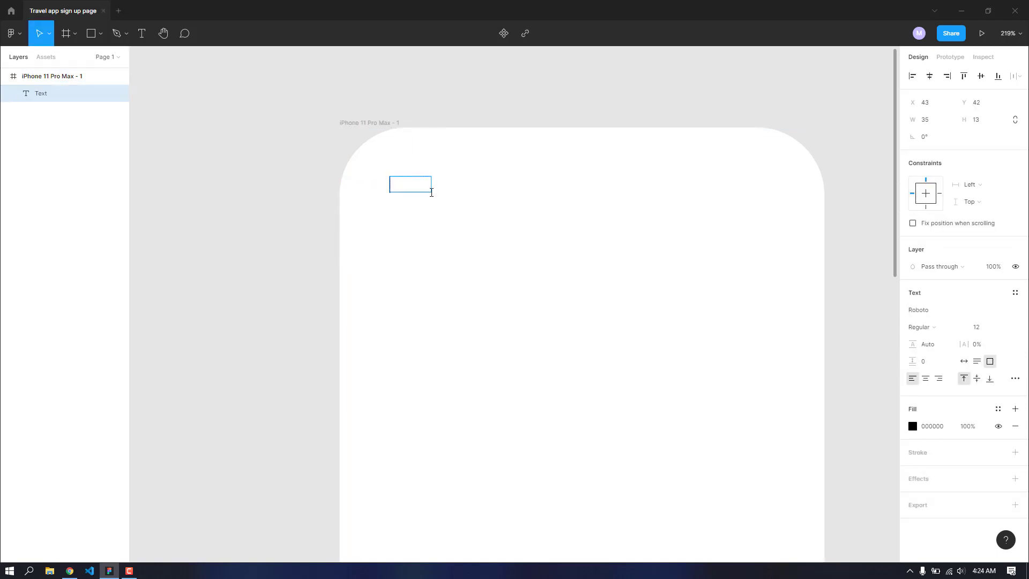
text(4: 24)
Step: Set the time text to the Poppins font at size 14
drag(422, 185, 393, 185)
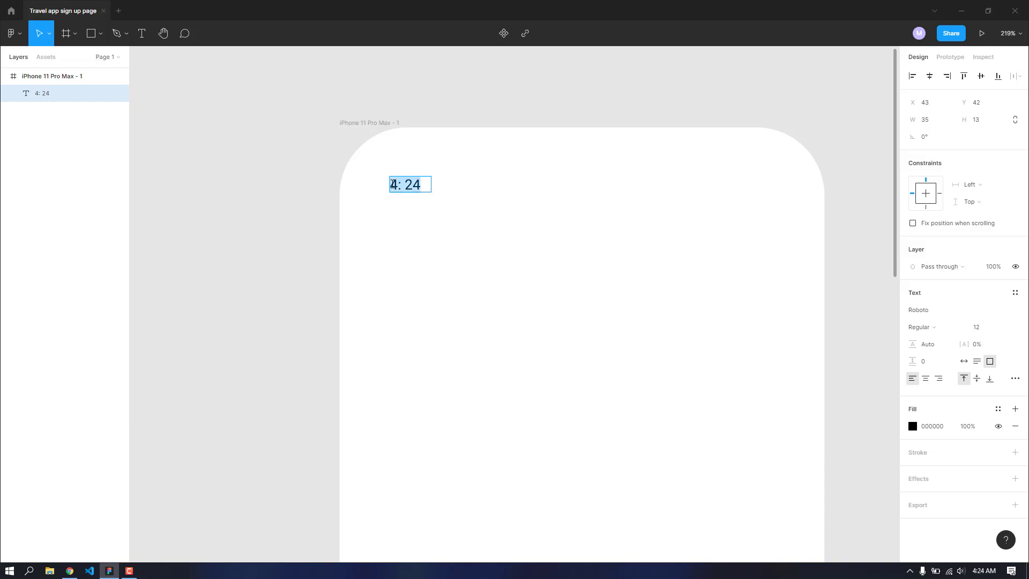
click(931, 311)
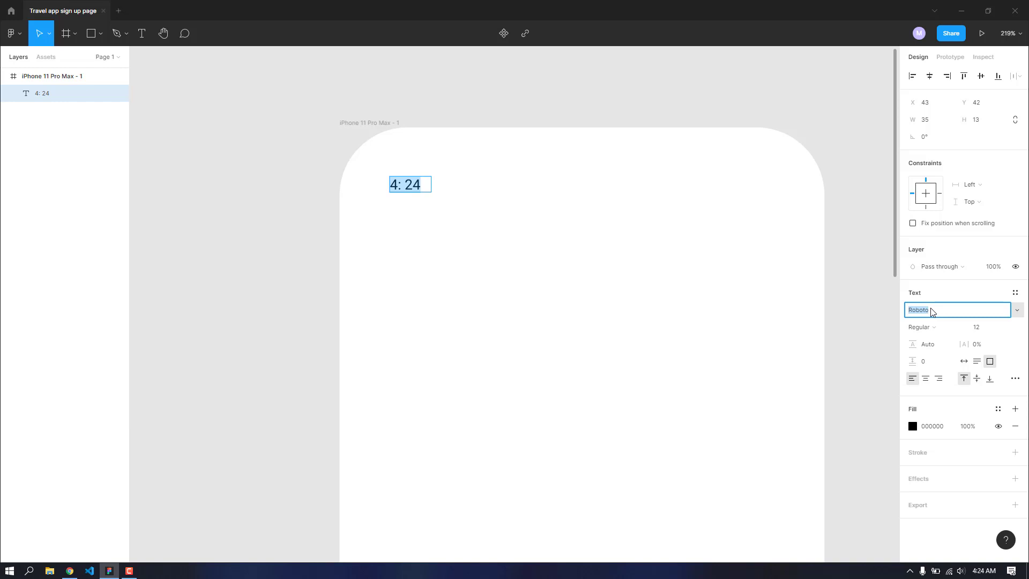
text(Poppins)
click(1006, 328)
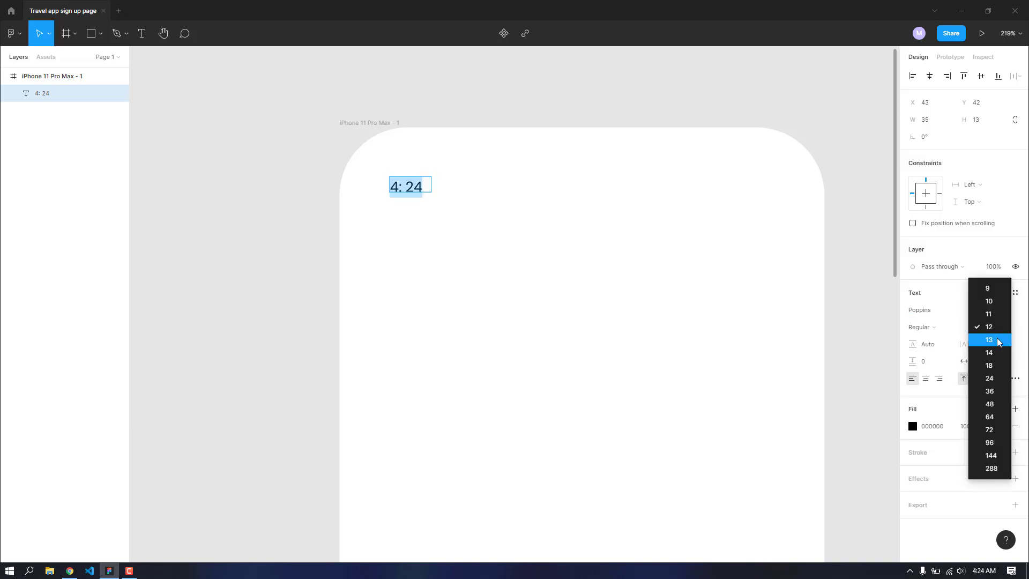
click(1002, 352)
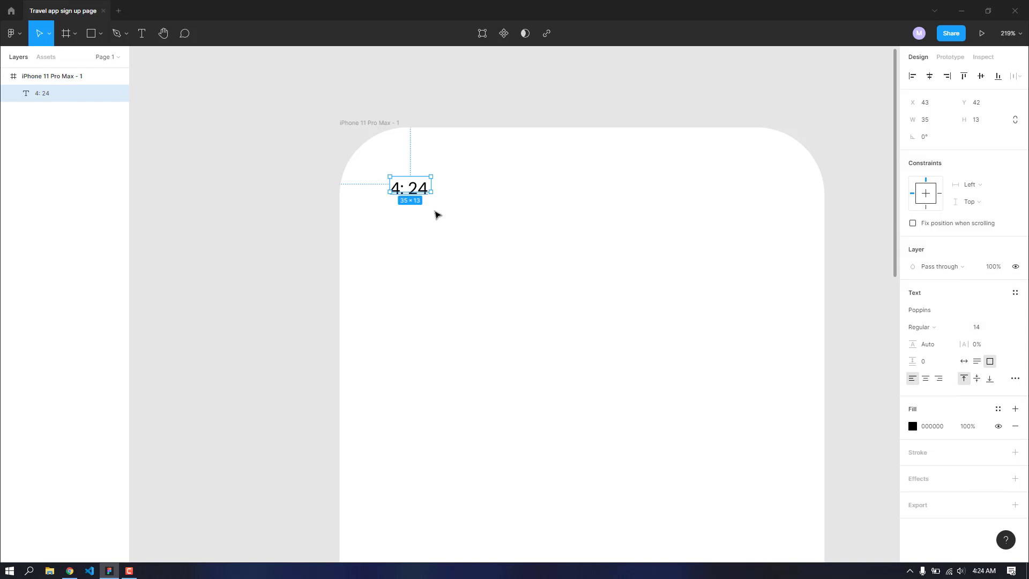
Step: Remove the space in the time text so it reads "4:24"
double_click(407, 190)
click(407, 191)
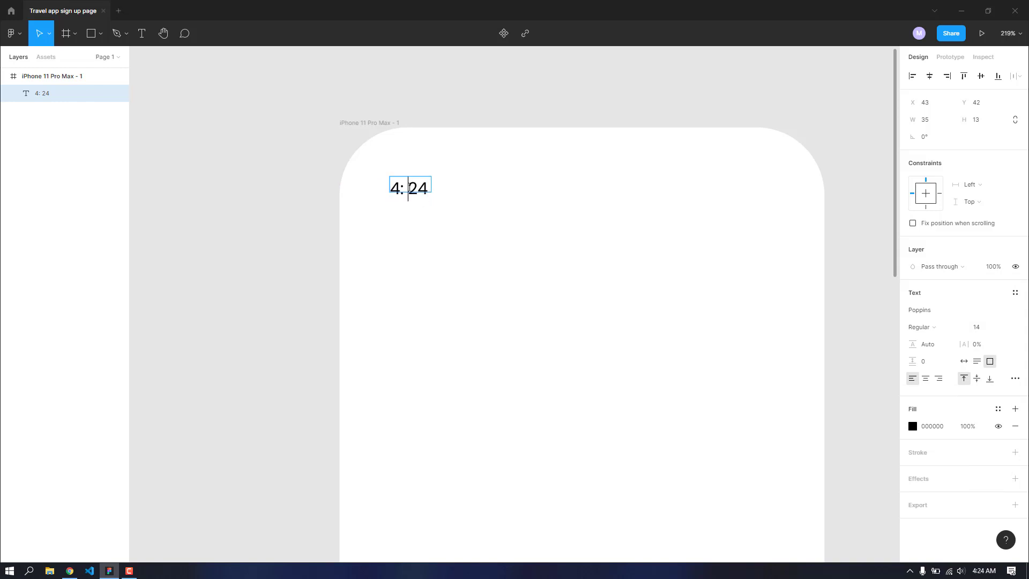
key(BackSpace)
key(Escape)
scroll(424, 217, down, 1)
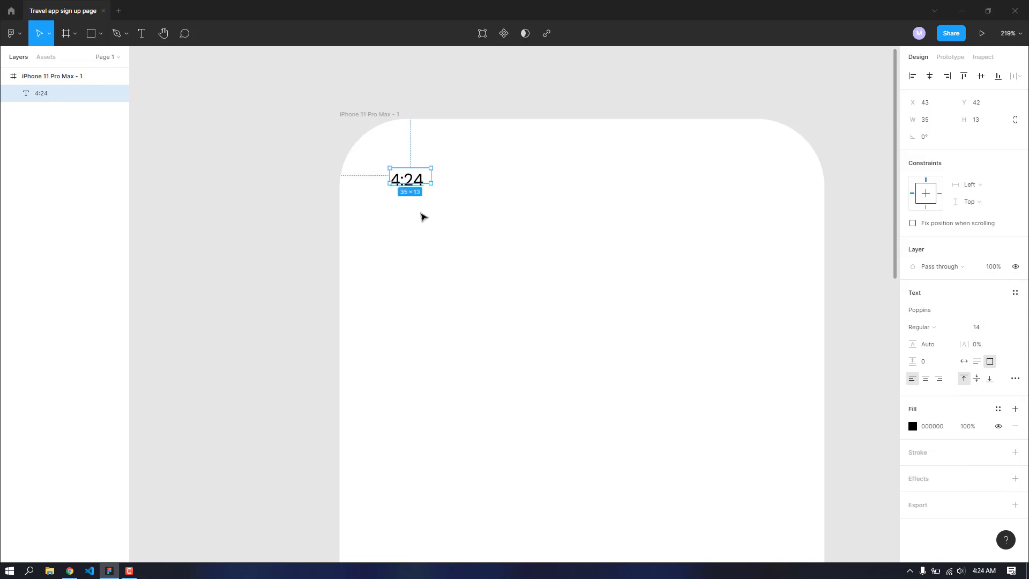
Step: Align the time text vertically to the middle of its box and move it to X 35, Y 44
scroll(423, 216, down, 2)
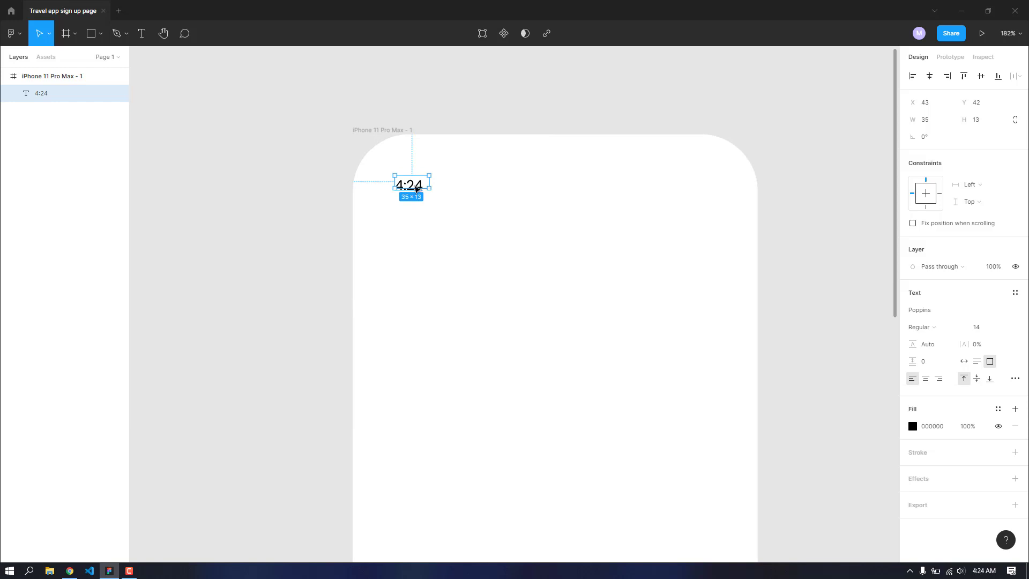
click(977, 379)
drag(413, 183, 403, 187)
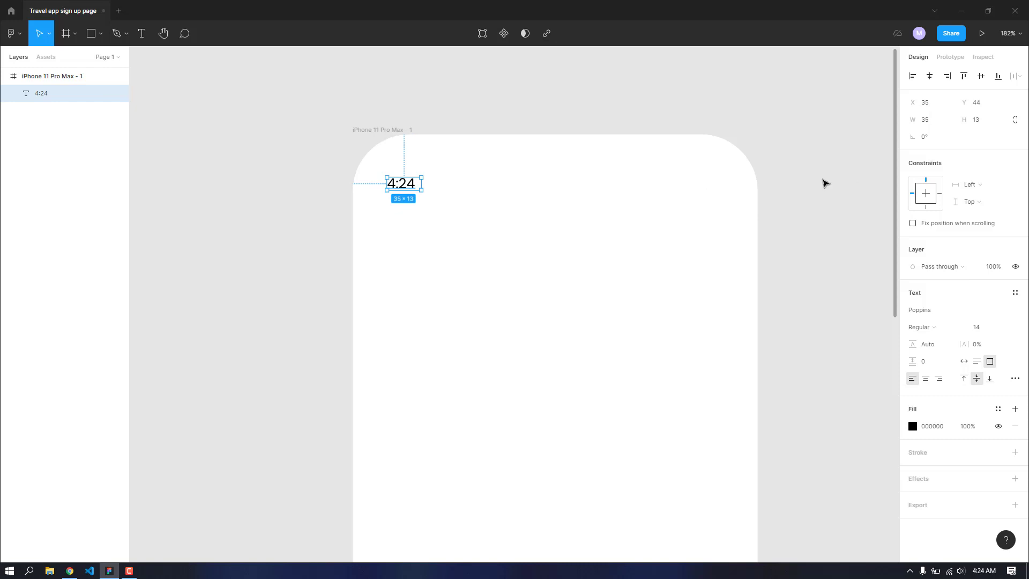
scroll(397, 186, up, 5)
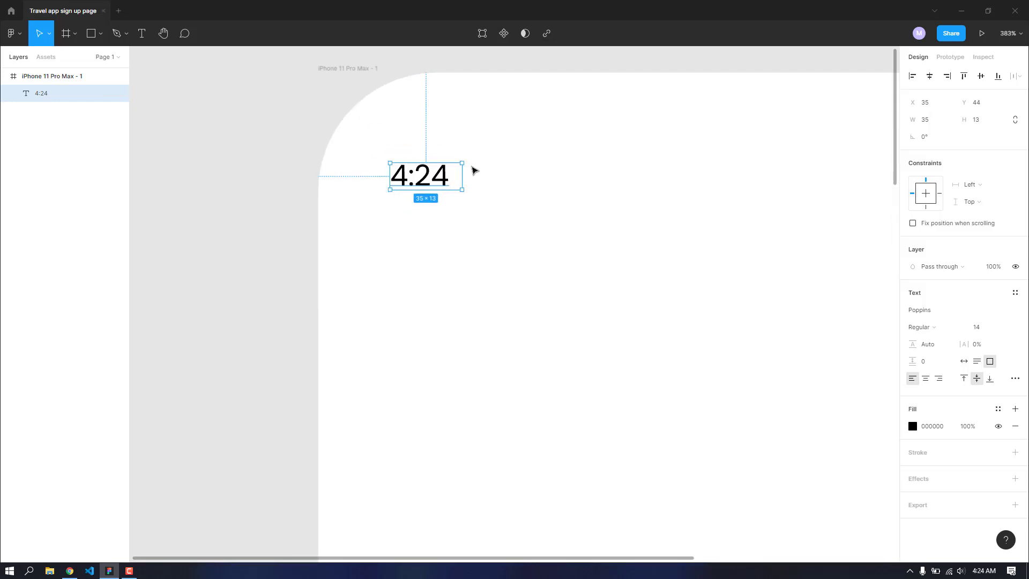
key(Return)
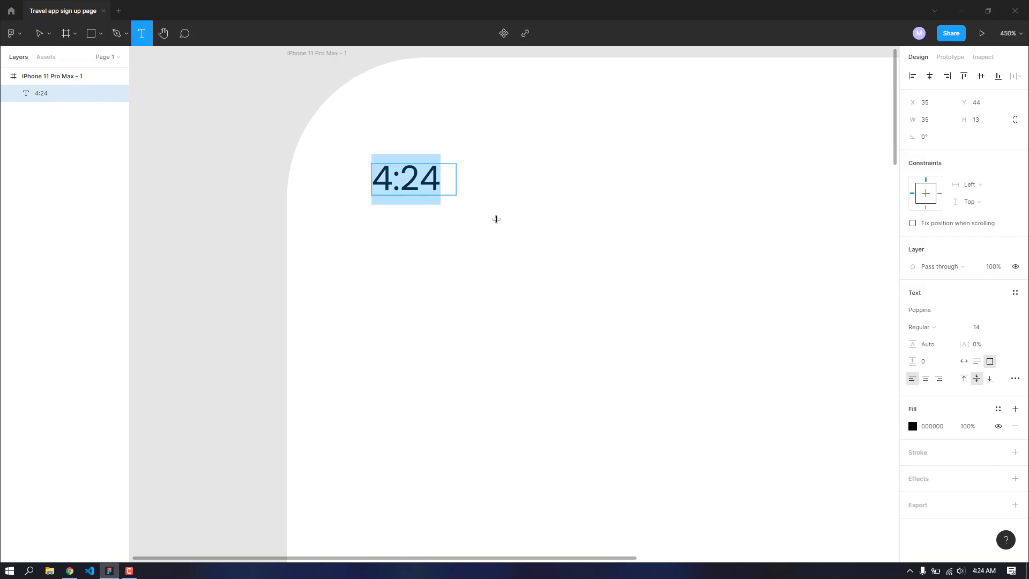
click(496, 219)
text(r)
key(Escape)
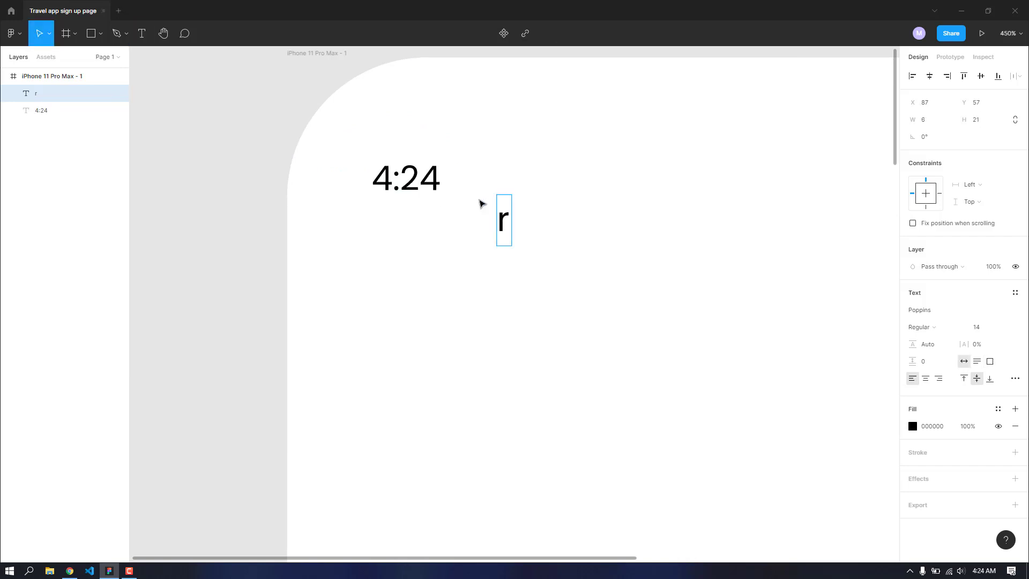
key(Return)
key(BackSpace)
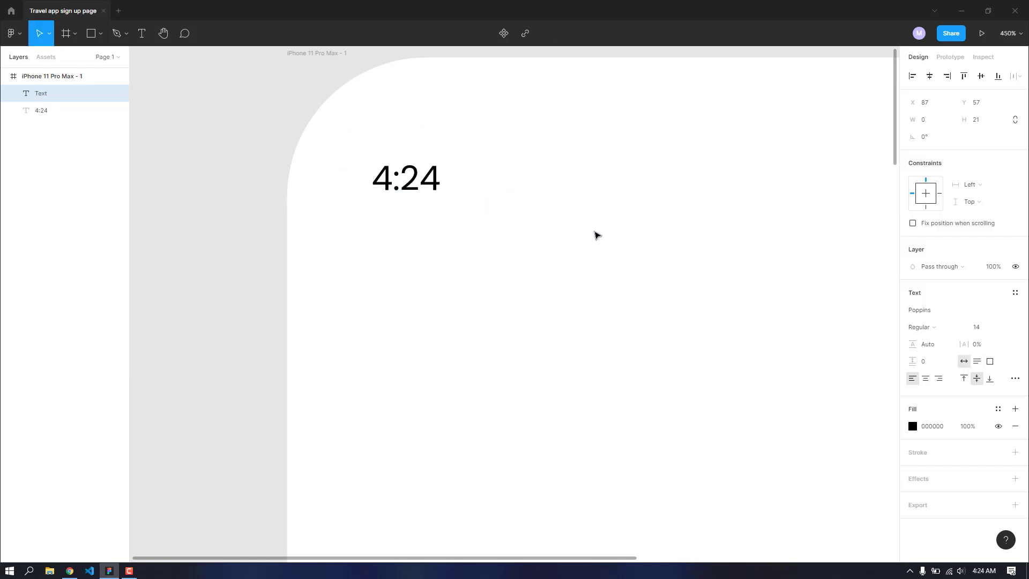
key(Escape)
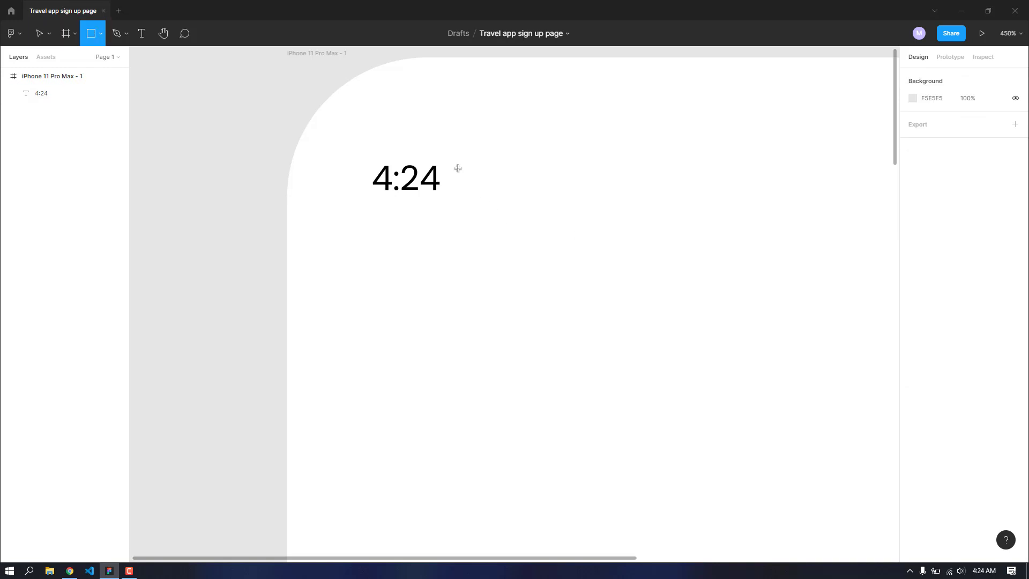
Step: Draw a rectangle just right of the 4:24 text and resize it to 19 × 10
drag(458, 168, 483, 169)
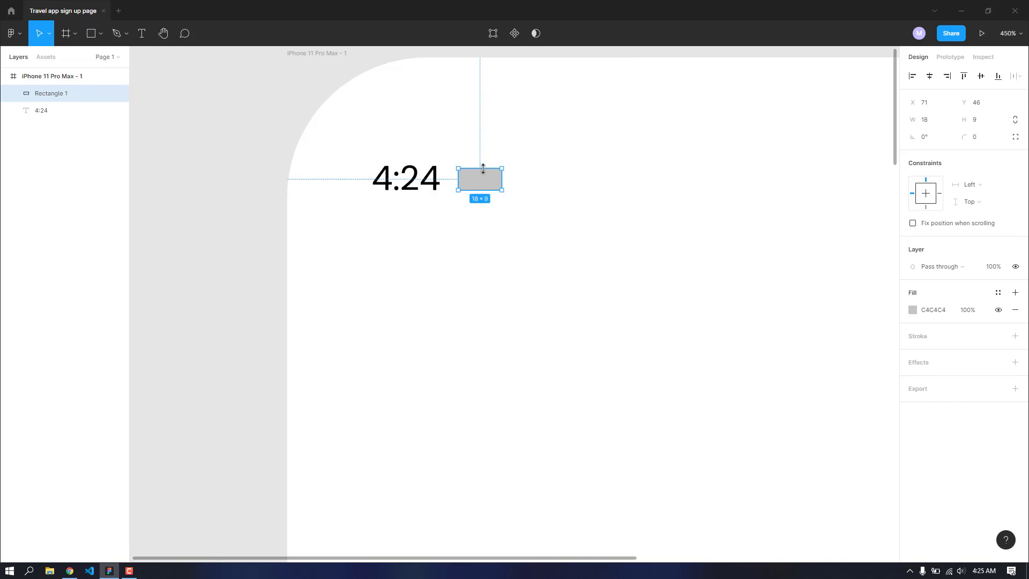
scroll(483, 168, up, 5)
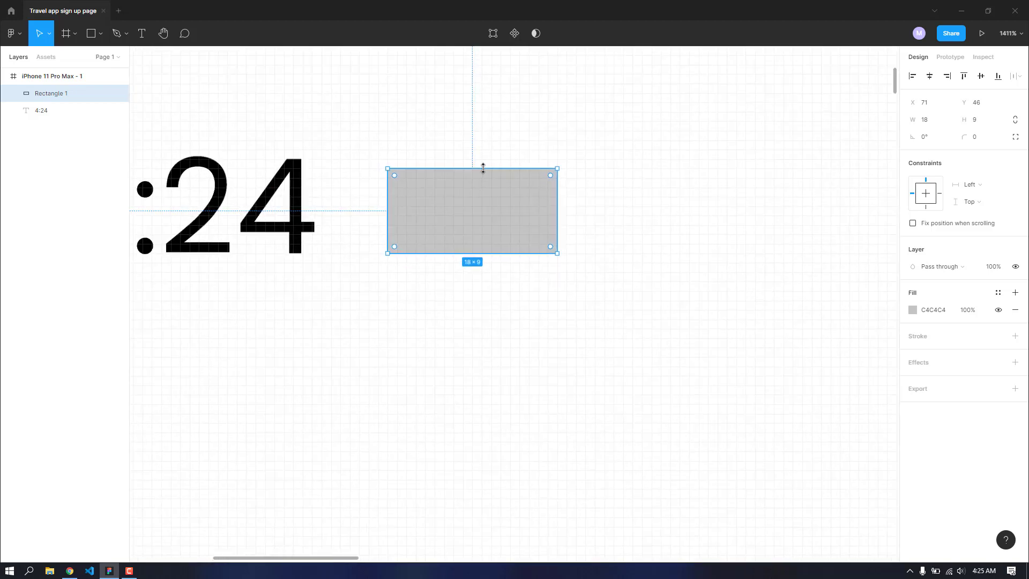
drag(451, 162, 450, 159)
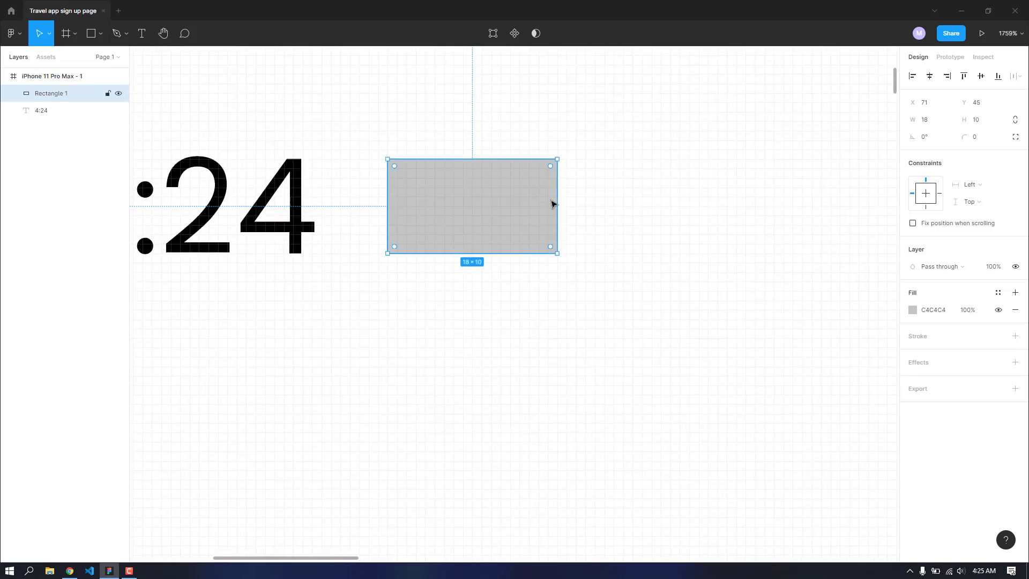
drag(558, 197, 567, 196)
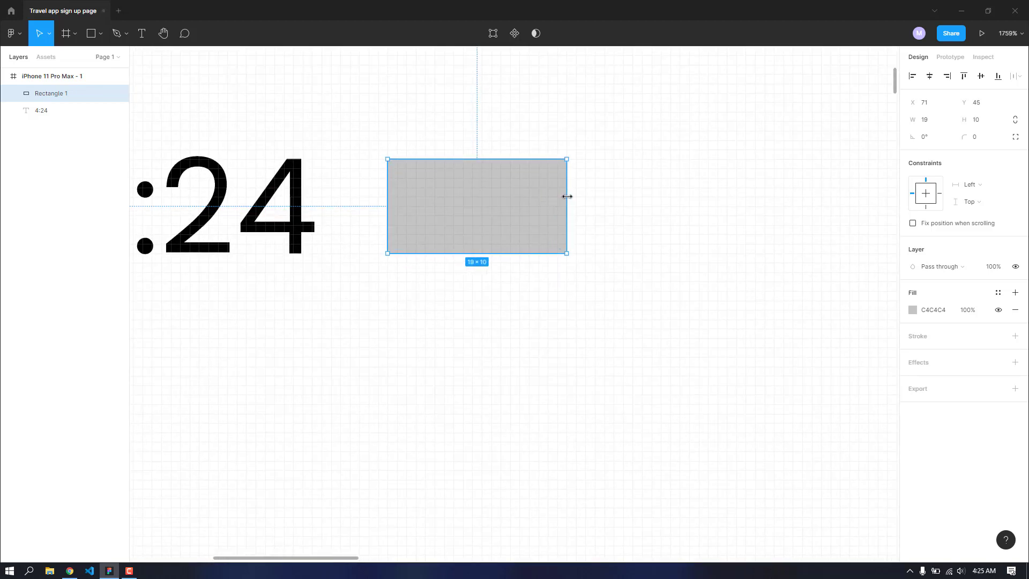
click(659, 211)
Step: Draw a 2 × 10 bar along the grey rectangle's right edge and fill it with black (000000)
key(r)
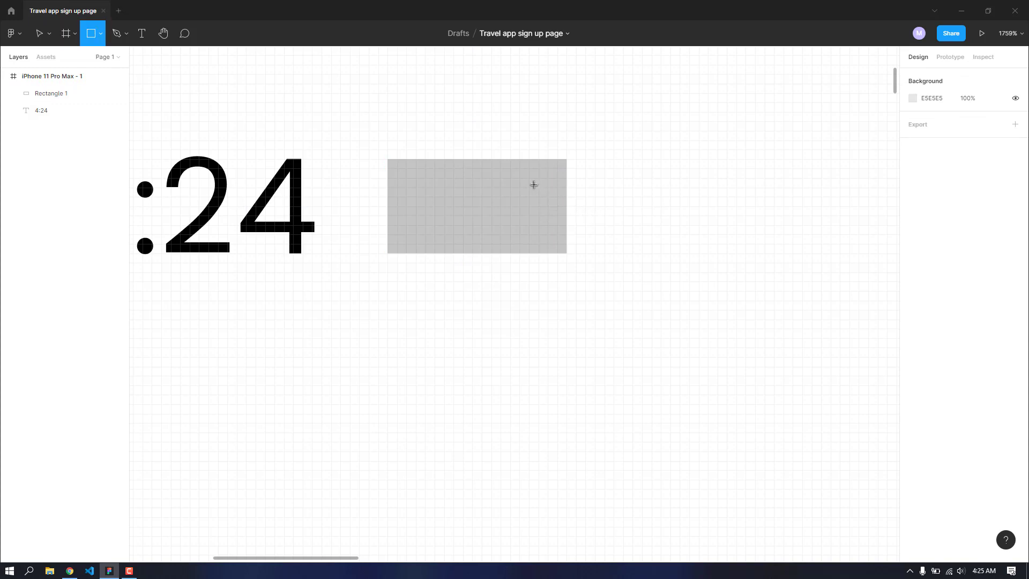
mouse_move(549, 160)
mouse_down()
mouse_move(567, 198)
mouse_move(569, 255)
mouse_up()
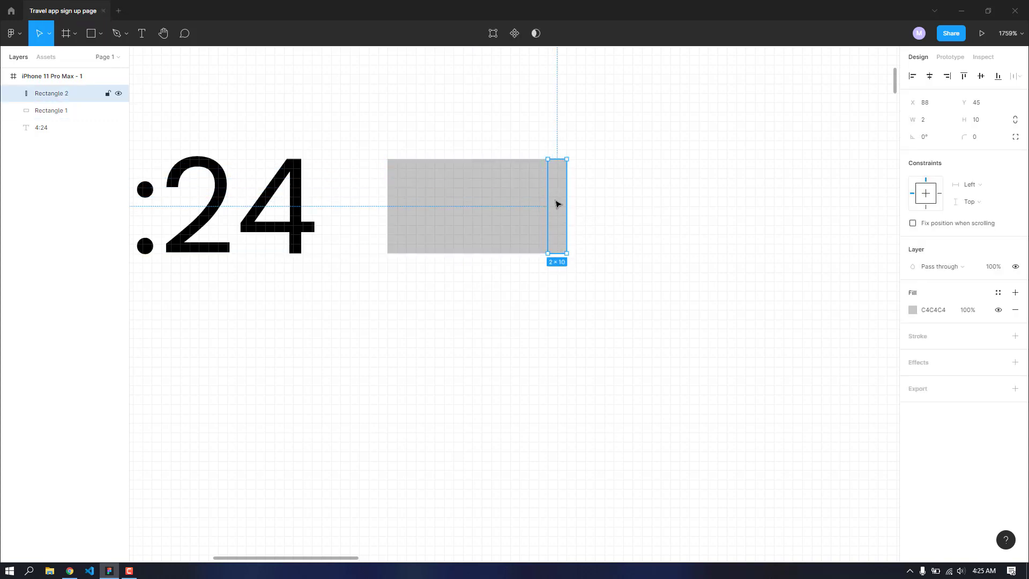
click(914, 310)
drag(814, 354, 716, 428)
click(889, 284)
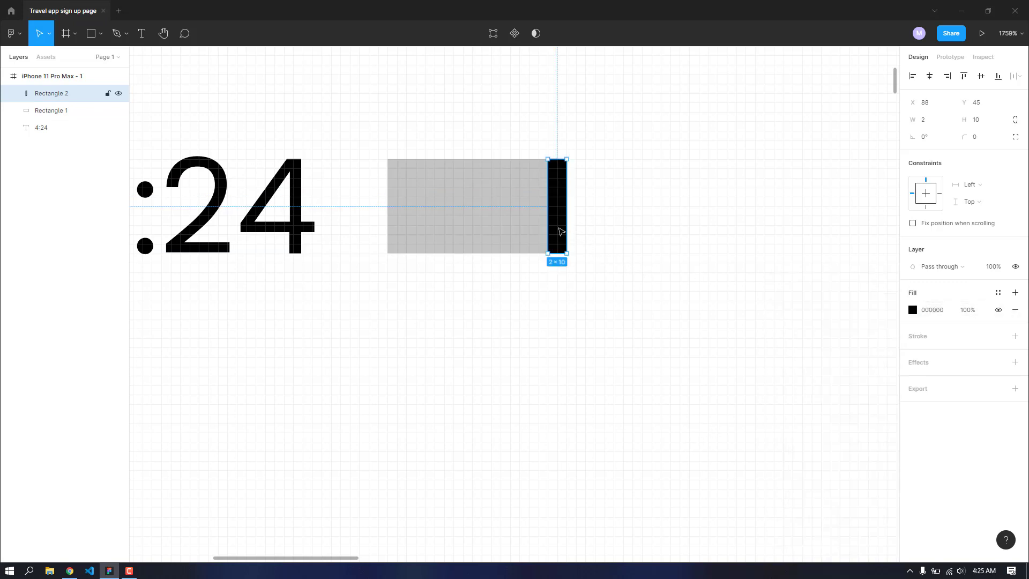
Step: Duplicate the black bar four times leftward across the grey rectangle, spacing the copies evenly with the last at X 76
drag(560, 232, 449, 230)
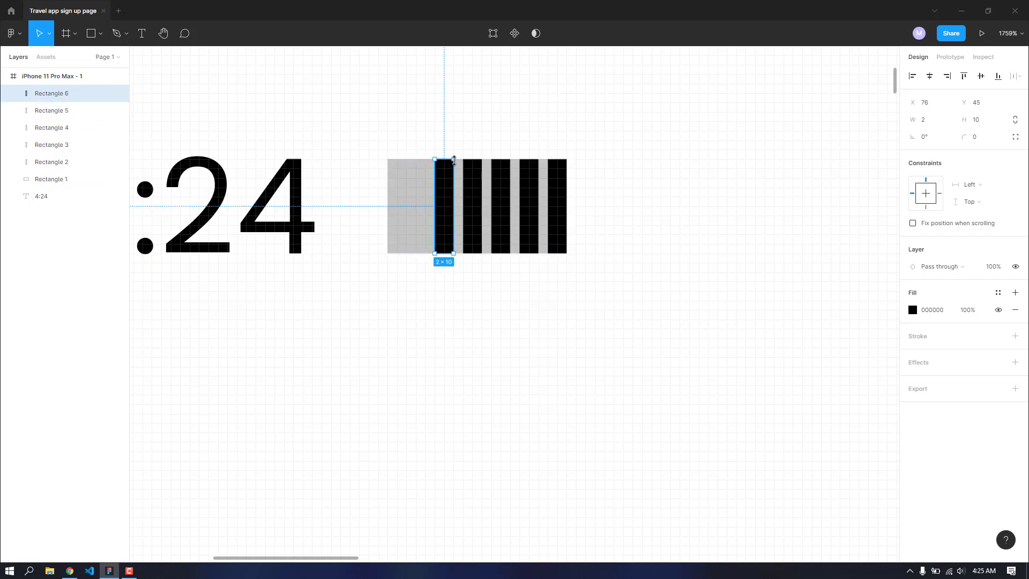
Step: Shorten the four black bars from their top edges to heights 8, 6, 4 and 2, descending leftward from the tallest
click(533, 172)
drag(528, 164, 527, 177)
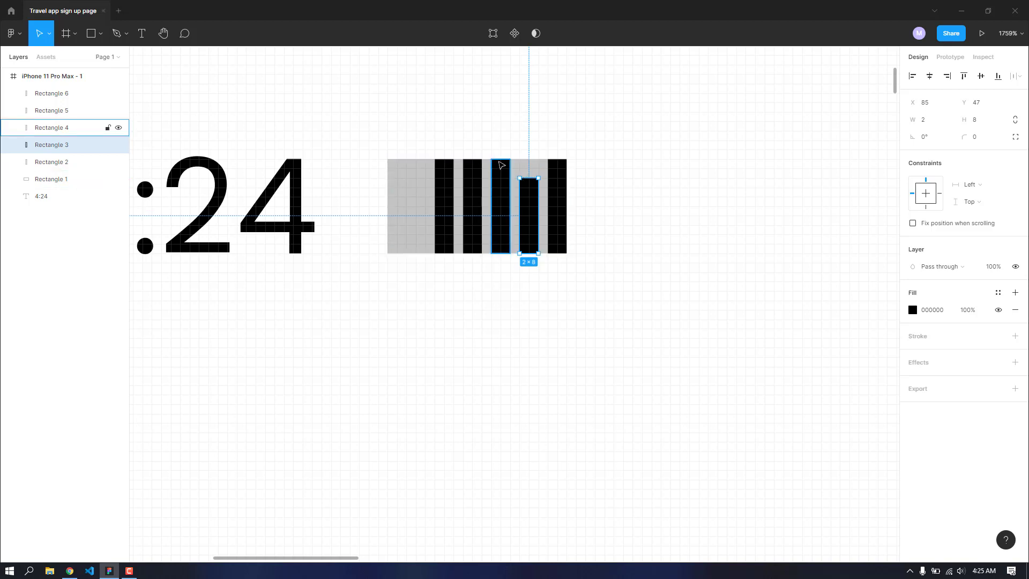
click(502, 165)
drag(500, 160, 500, 196)
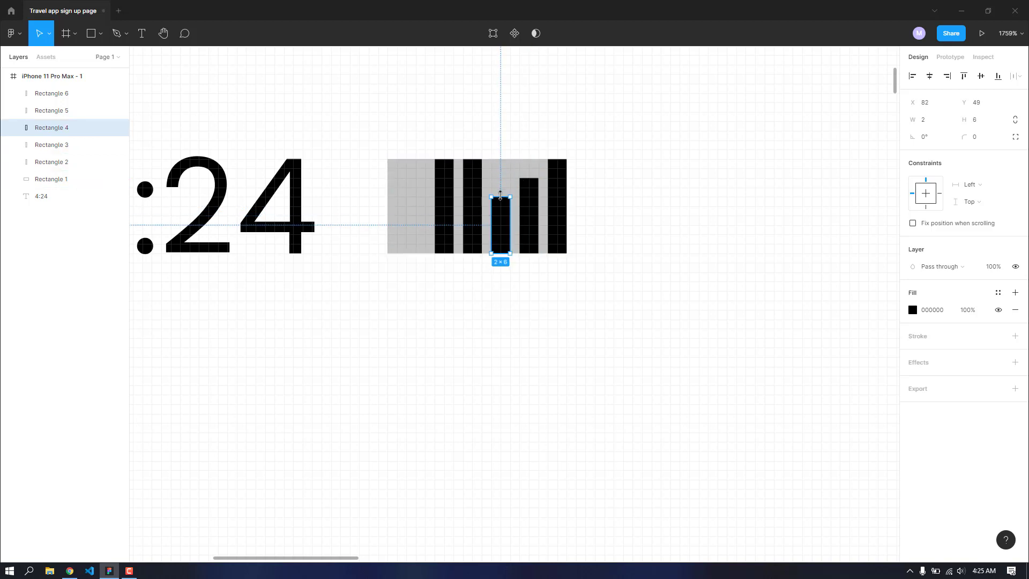
click(475, 173)
drag(472, 160, 472, 216)
click(448, 194)
drag(445, 160, 450, 231)
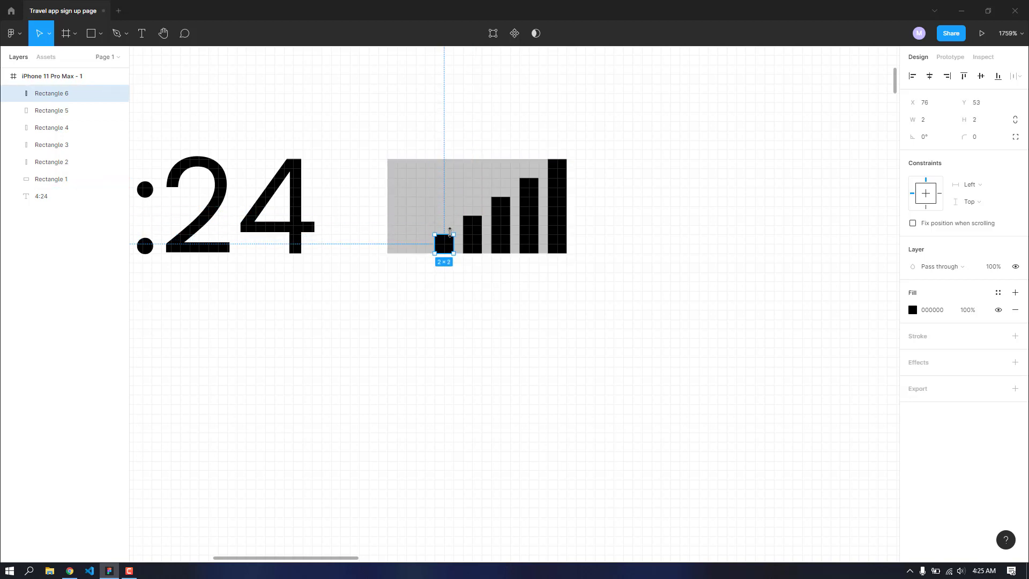
click(641, 202)
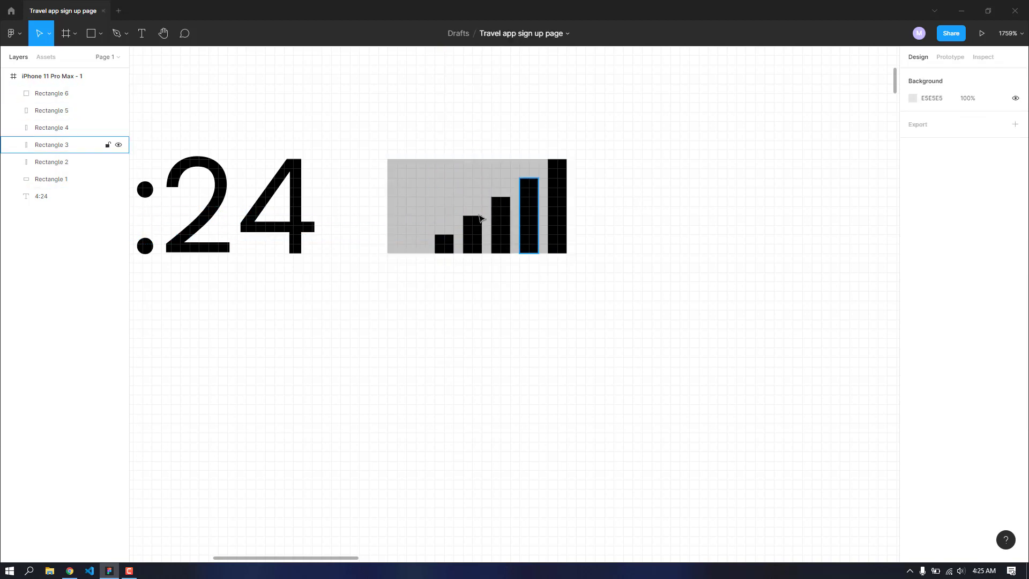
Step: Delete the grey background rectangle and group the five signal bars
click(434, 183)
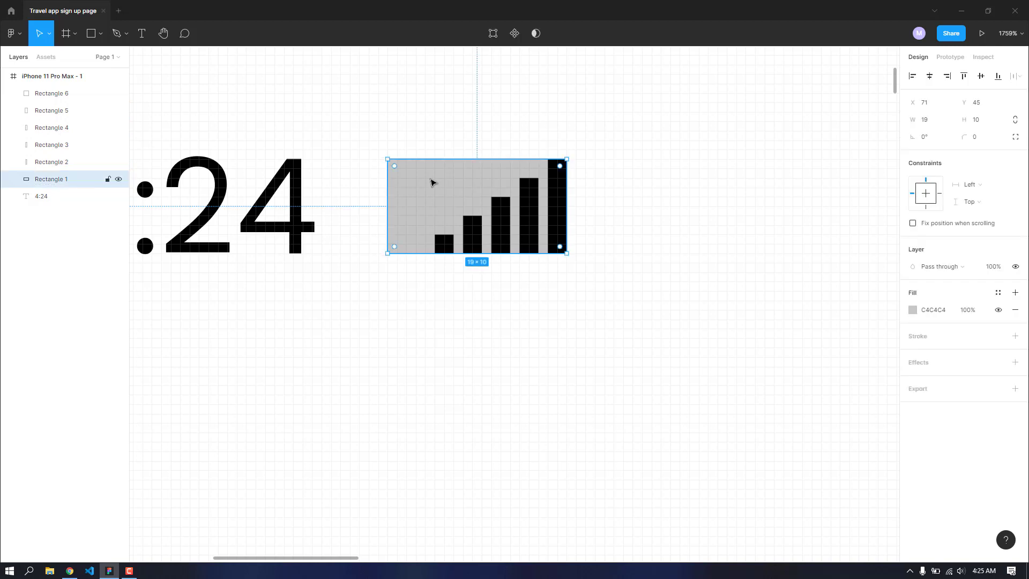
key(Delete)
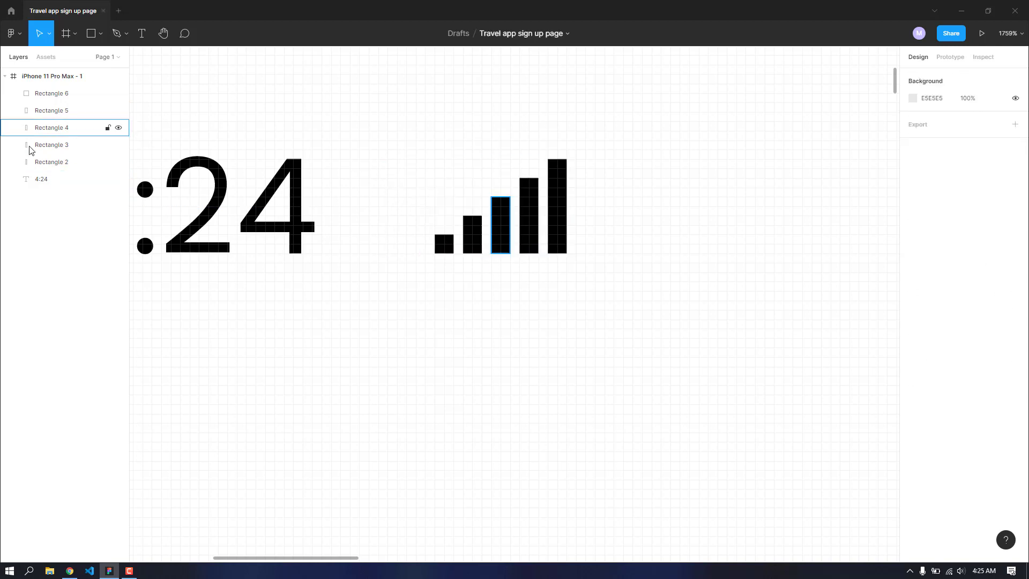
click(47, 94)
shift+click(56, 161)
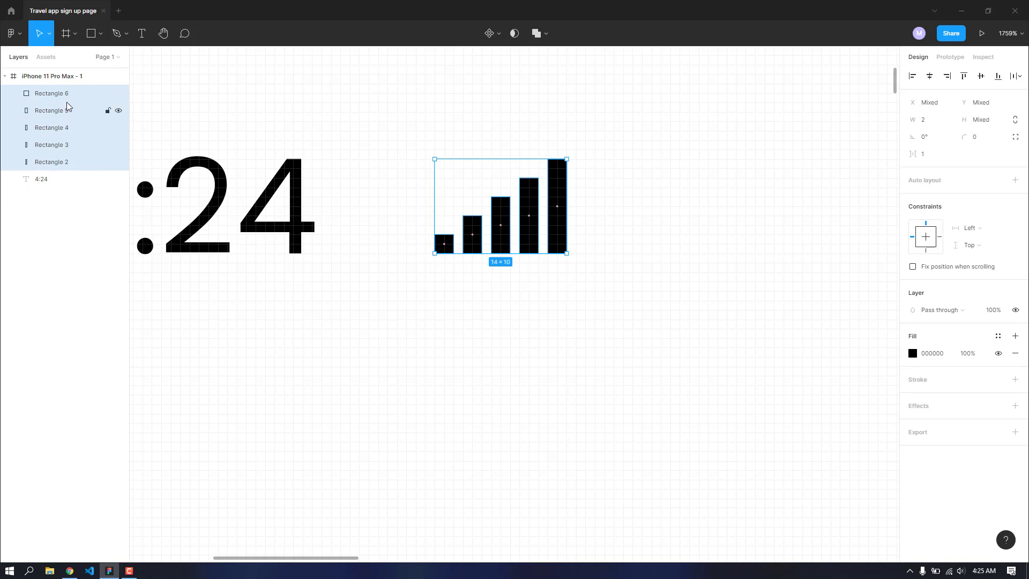
key(ctrl+g)
scroll(553, 207, down, 5)
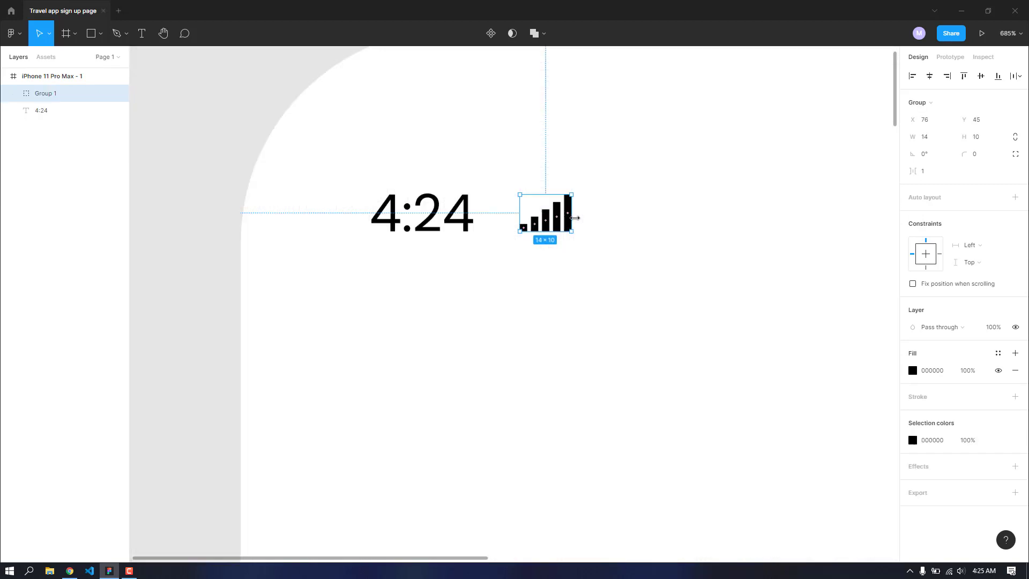
Step: Draw a 19 × 10 rectangle just right of the signal bars at X 92, Y 45
scroll(590, 220, up, 5)
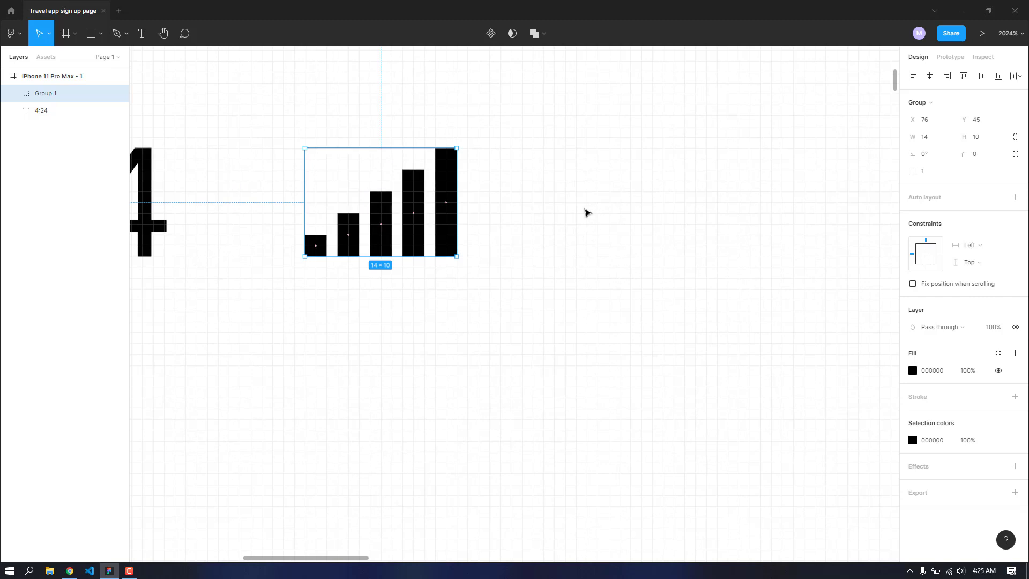
key(r)
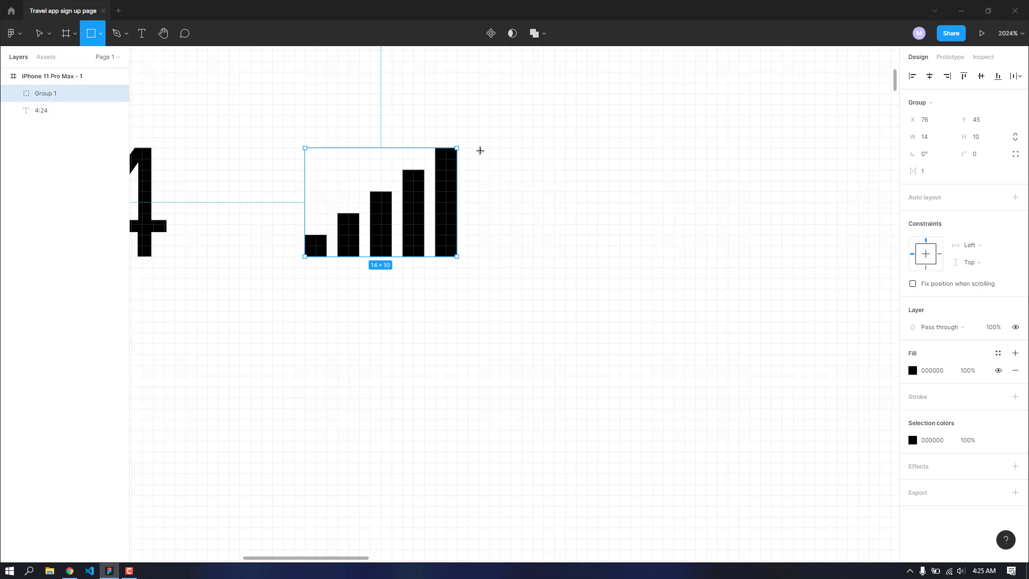
drag(489, 155, 691, 265)
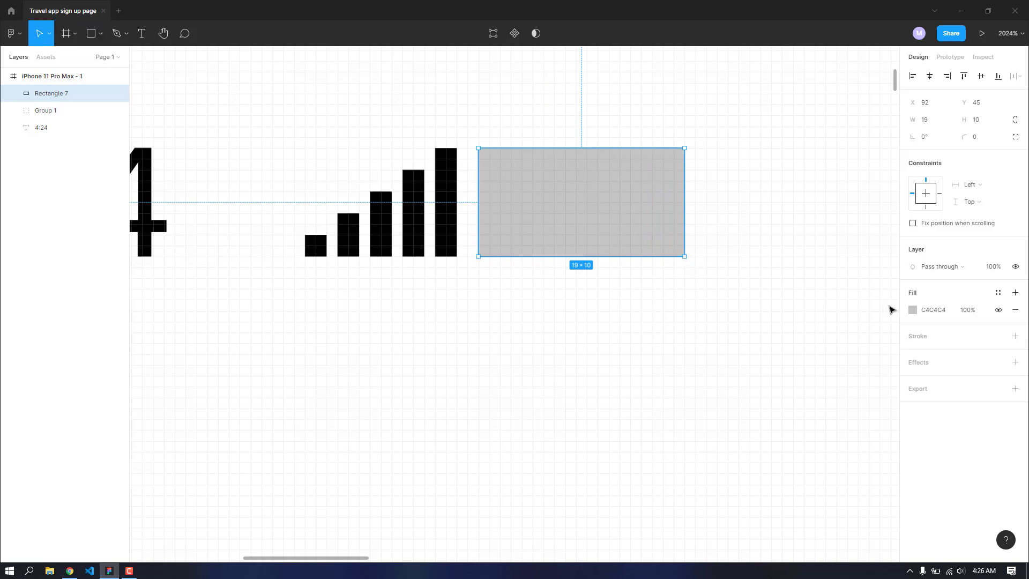
Step: Remove the new rectangle's fill and give it a 1-wide inside stroke in grey A8A8A8
click(1017, 311)
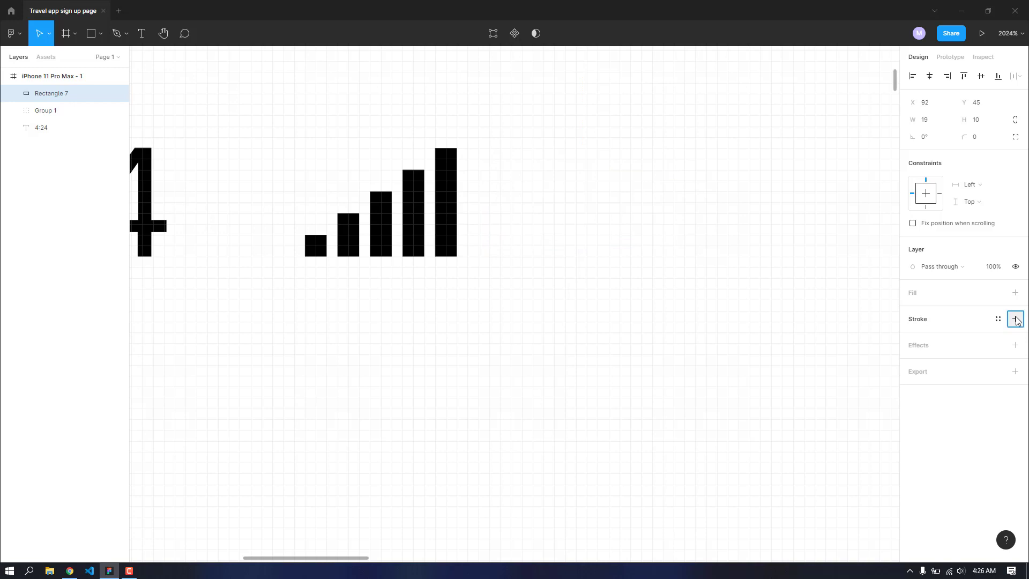
click(1016, 320)
click(913, 336)
drag(811, 363, 680, 344)
click(888, 283)
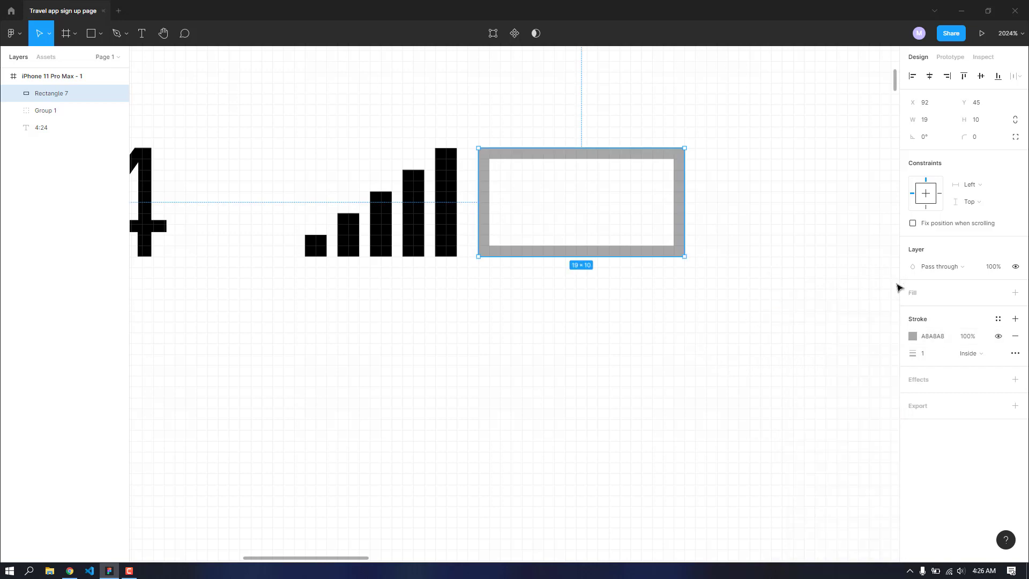
Step: Round the grey outline's corners to radius 3 and widen it rightward to 22
click(981, 137)
text(6)
key(Return)
drag(1024, 139, 991, 140)
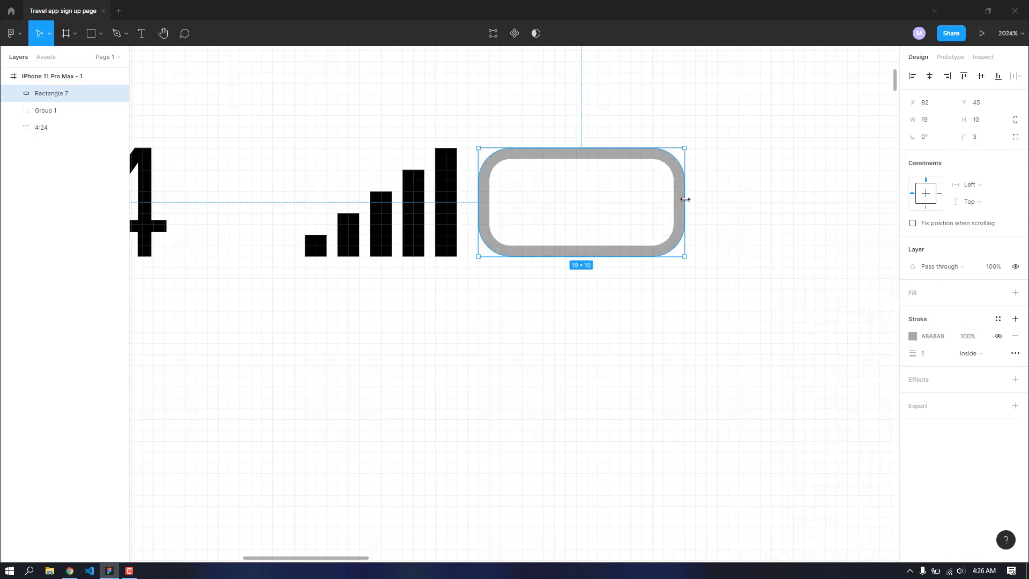
drag(685, 200, 715, 197)
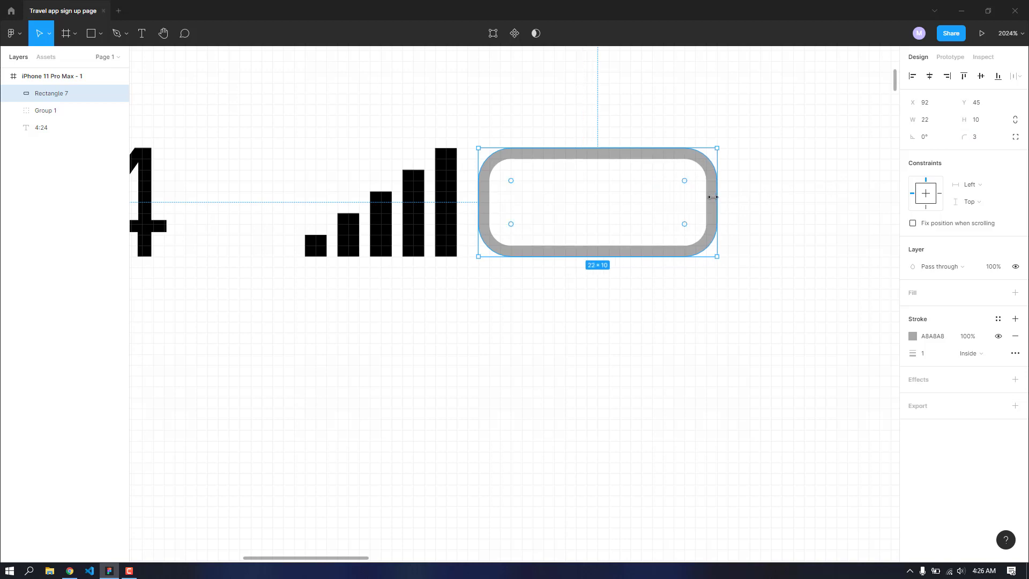
click(722, 195)
Step: Draw a 16 × 6 rectangle centred inside the battery outline and round its corners to radius 2
key(r)
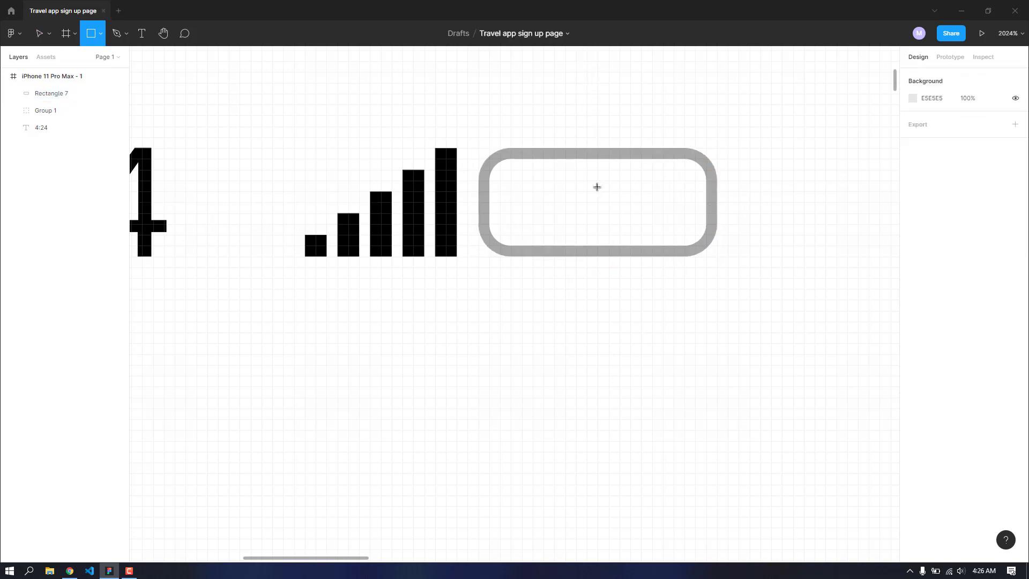
drag(511, 170, 687, 238)
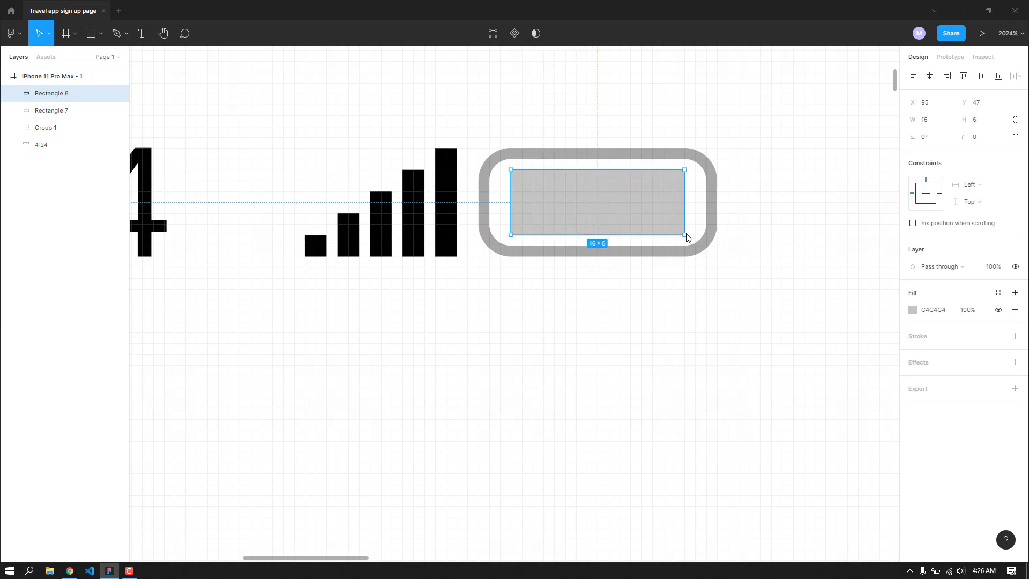
mouse_move(965, 138)
mouse_down()
mouse_move(998, 140)
mouse_move(983, 142)
mouse_up()
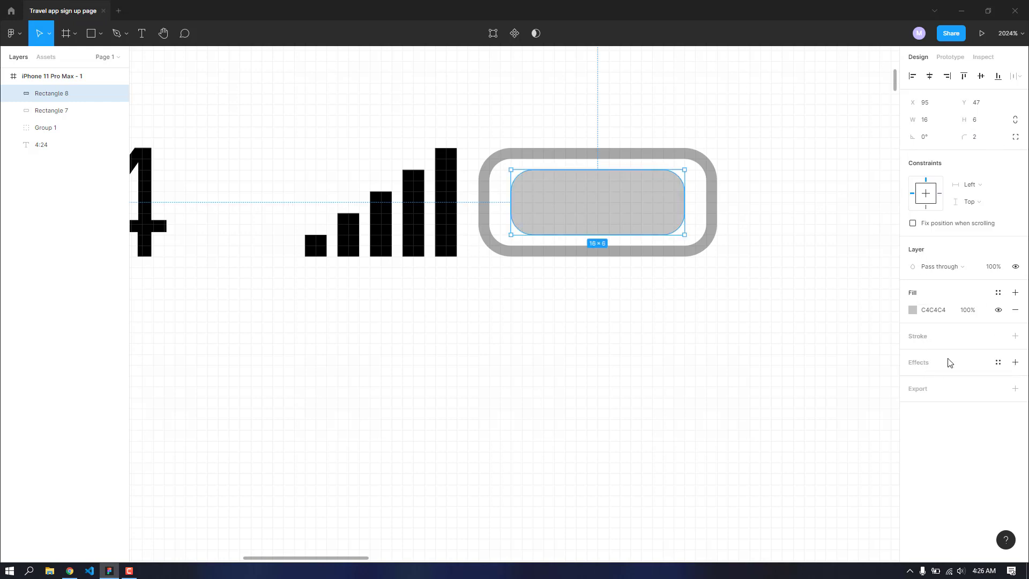
Step: Fill the inner battery rectangle with black (000000) and set its corner radius to 1
click(913, 311)
drag(830, 327, 668, 467)
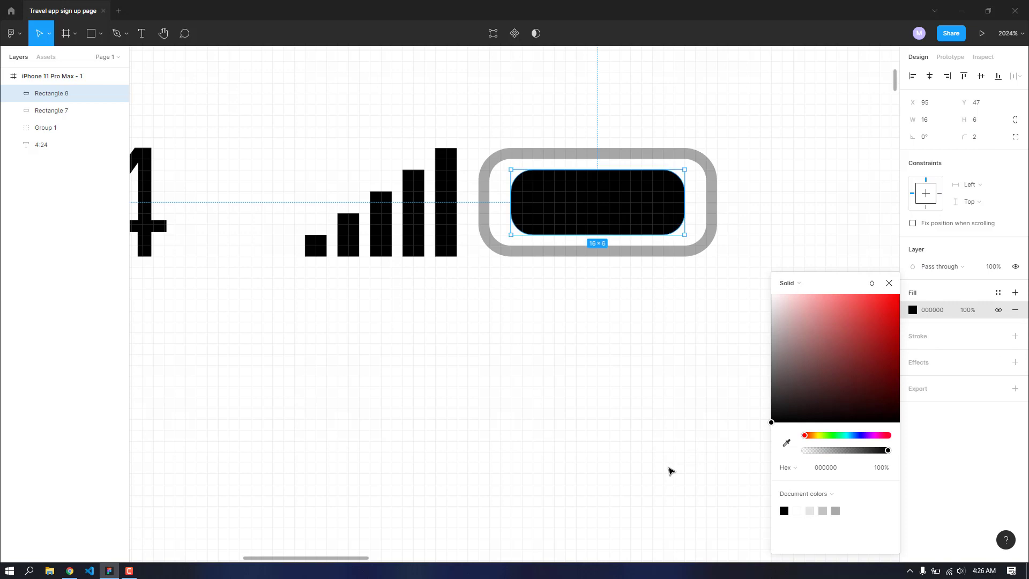
click(889, 284)
click(969, 139)
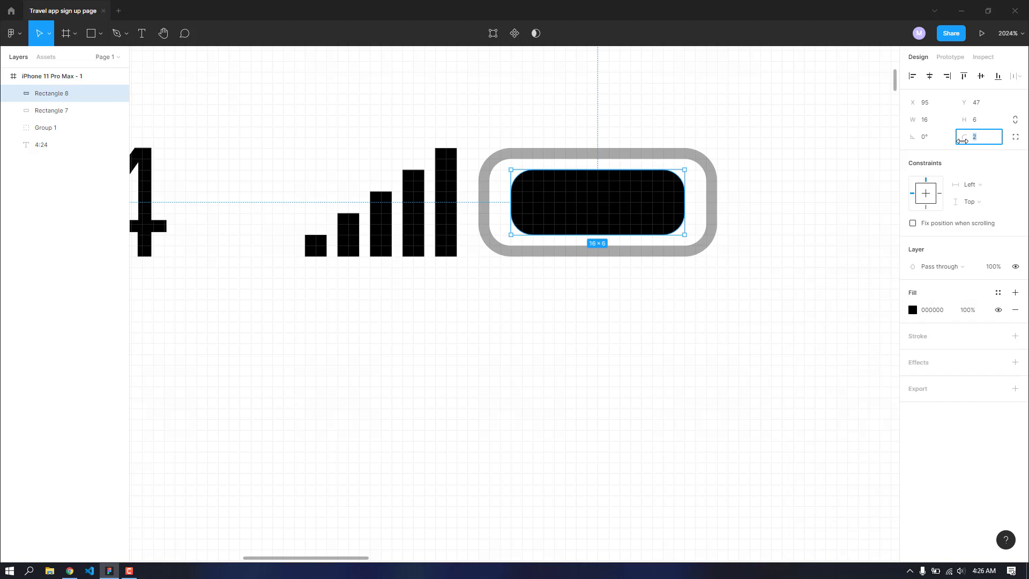
click(852, 169)
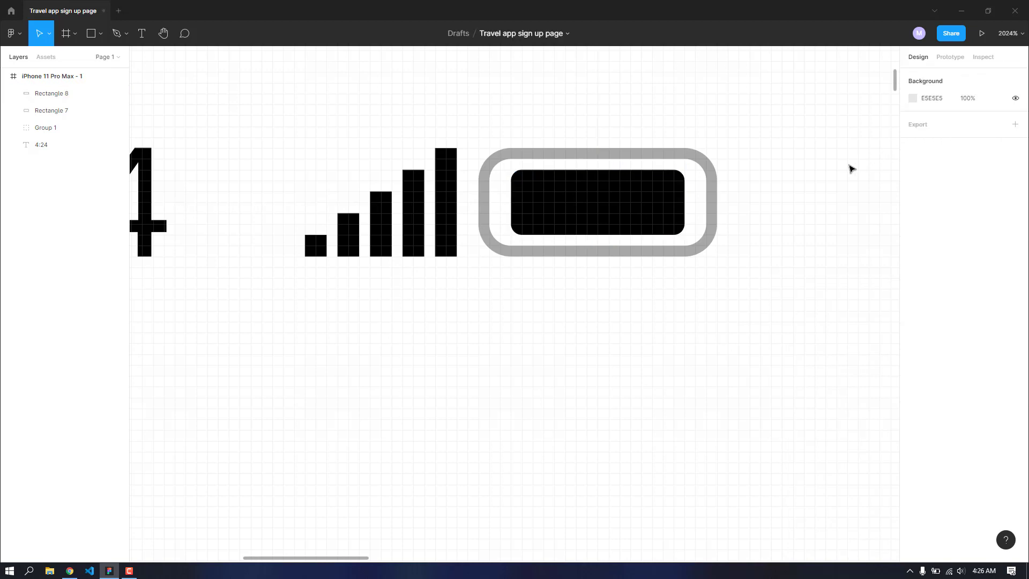
Step: Widen the black battery rectangle by 1 on each side so it spans 18 from X 94
click(515, 201)
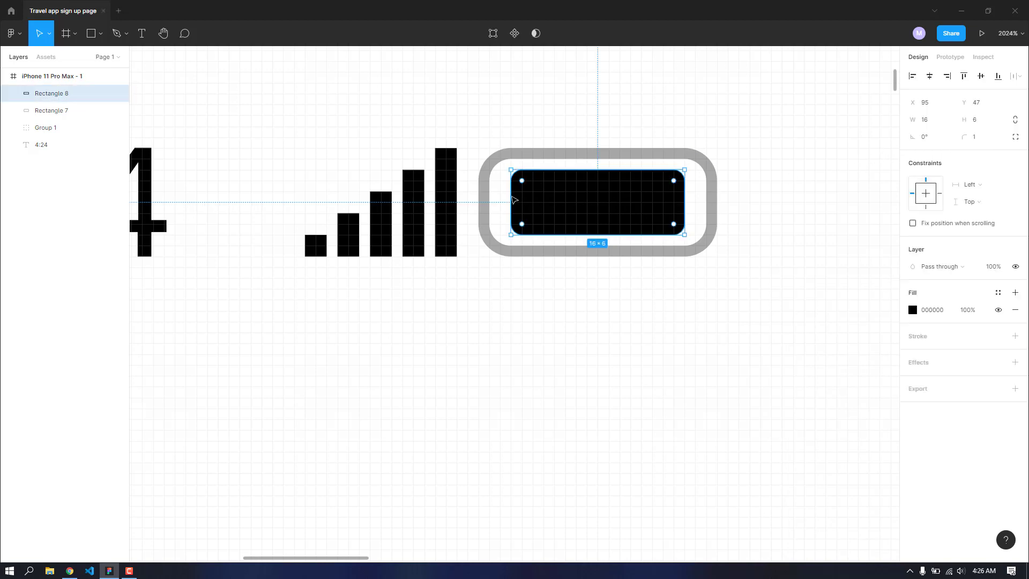
drag(511, 195, 500, 195)
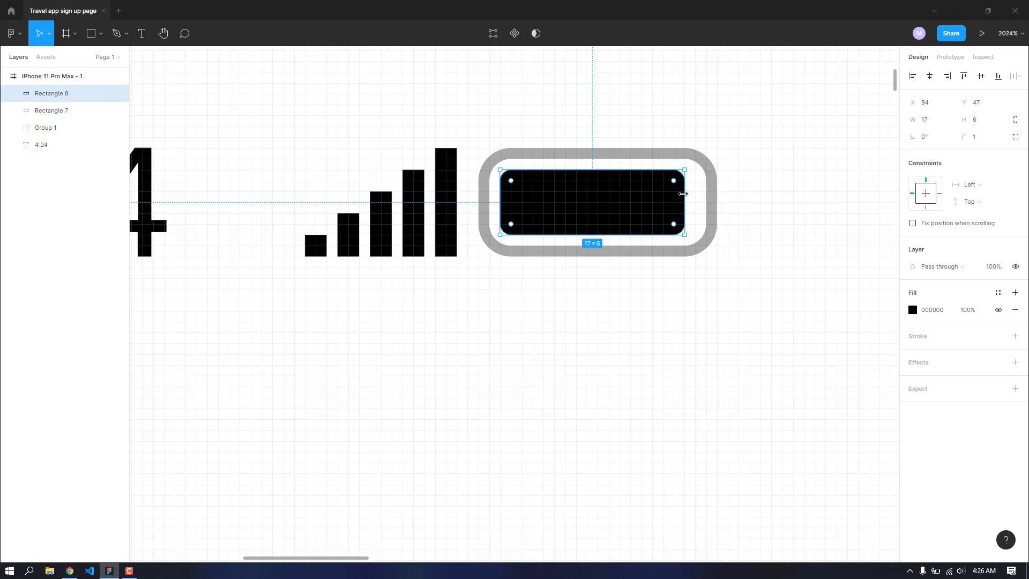
drag(683, 194, 692, 192)
click(807, 201)
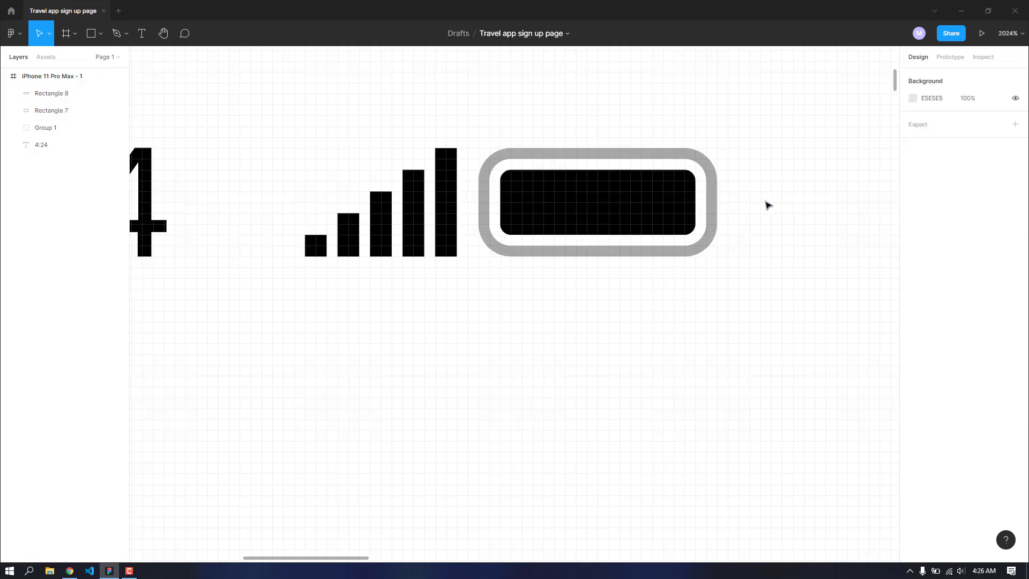
Step: Draw a 1 × 4 battery terminal right of the outline at X 115, Y 48, filled with the outline's A8A8A8 and rounded to radius 2
key(r)
drag(730, 182, 741, 230)
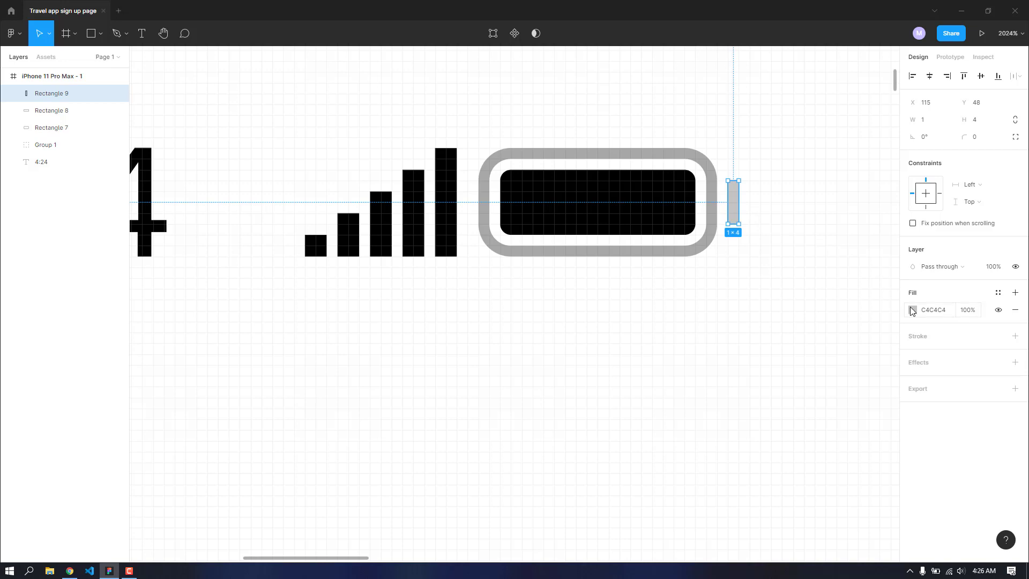
click(717, 239)
click(933, 336)
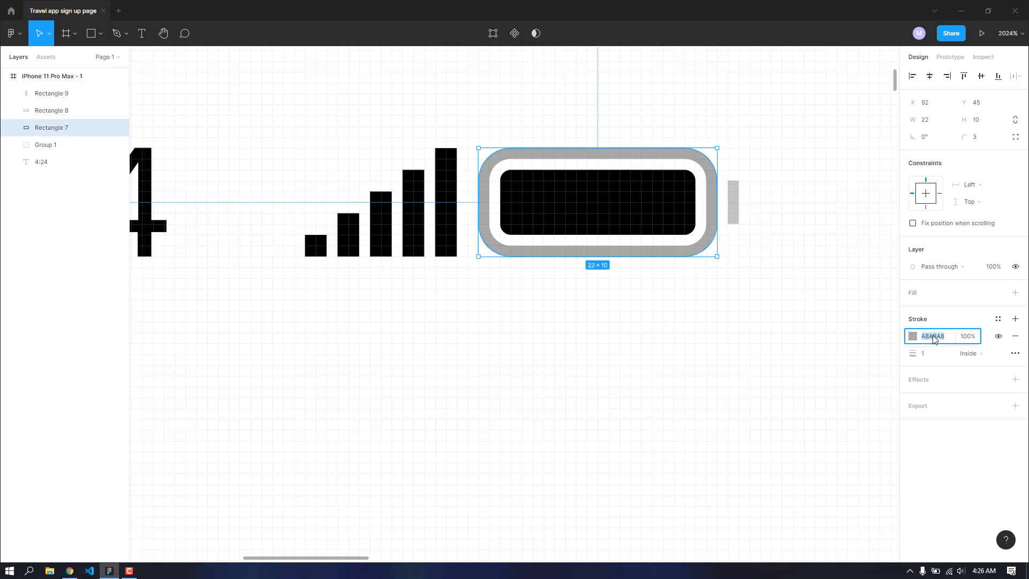
click(733, 208)
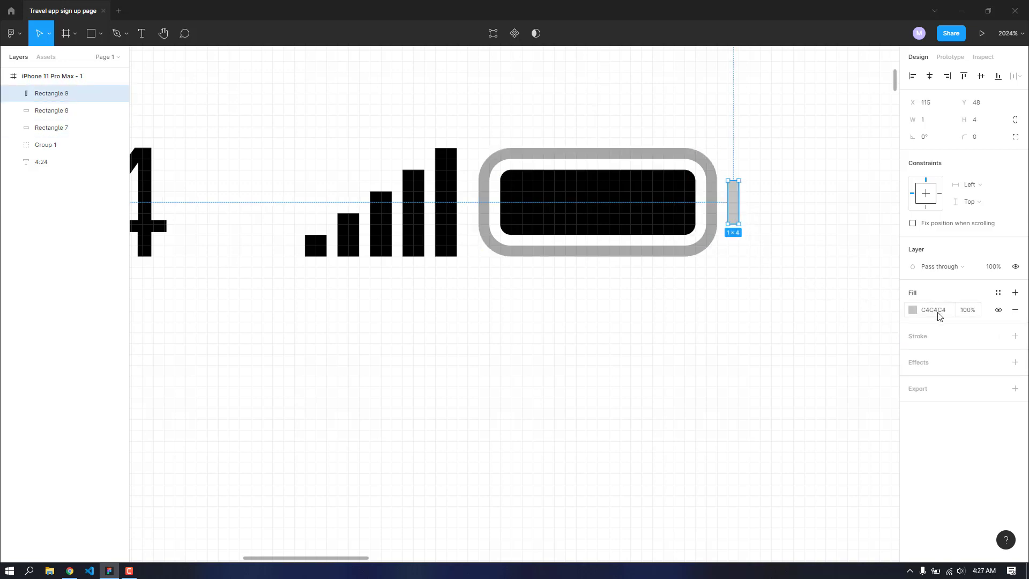
click(933, 309)
click(800, 292)
click(734, 208)
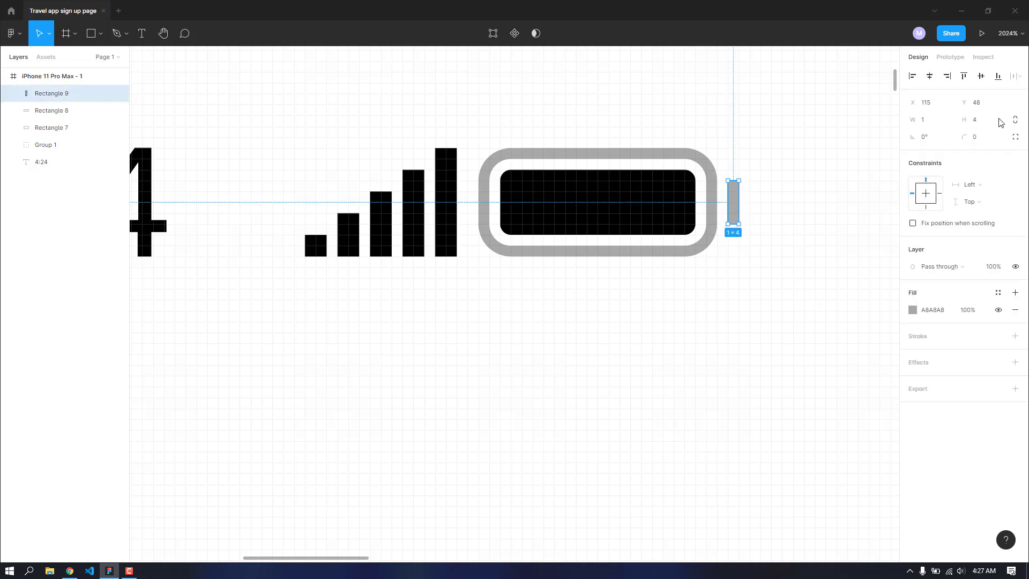
drag(965, 136, 979, 133)
click(781, 228)
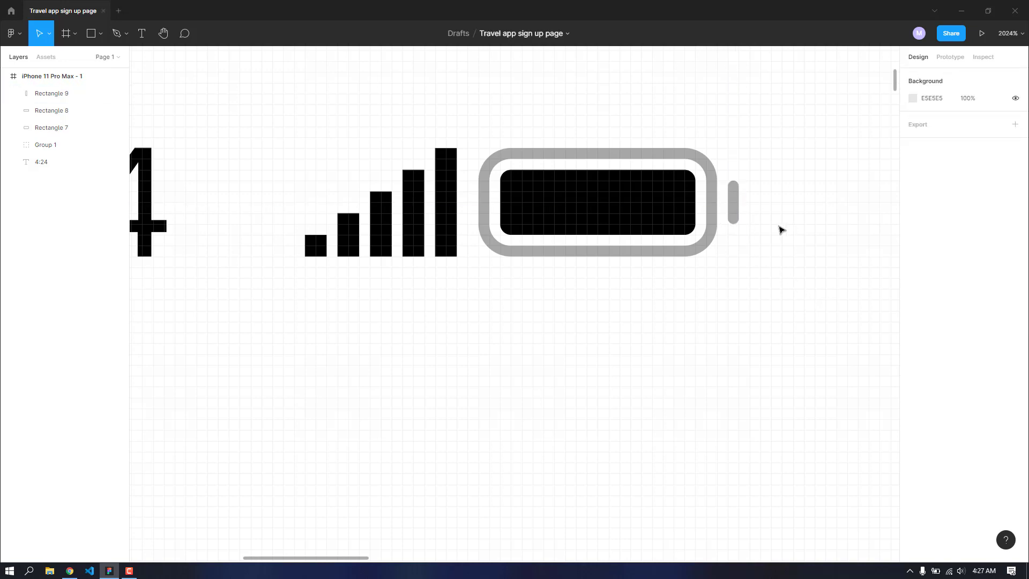
Step: Group the battery's outline, black inner rectangle and terminal into one object
click(629, 202)
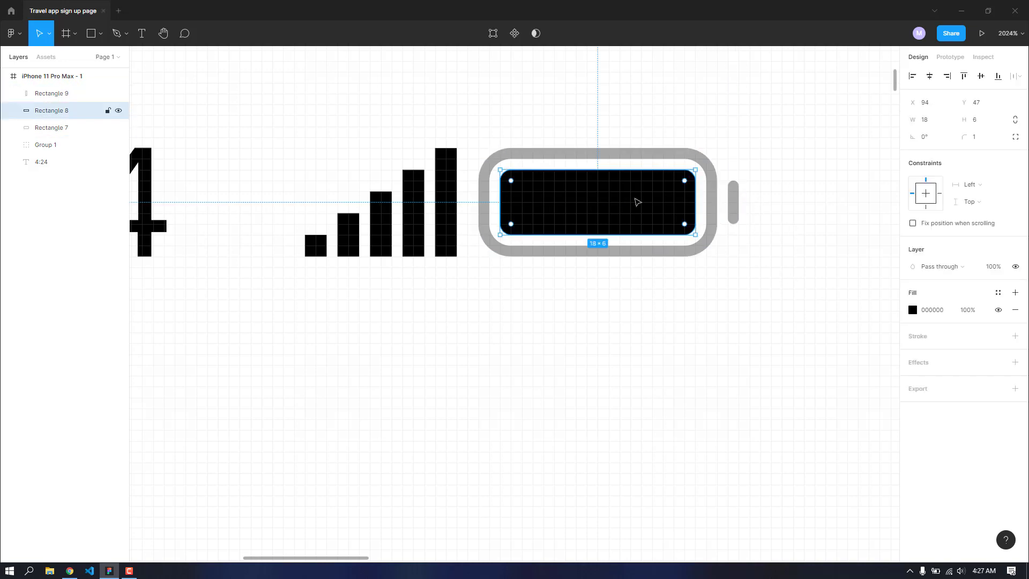
shift+click(711, 204)
click(734, 201)
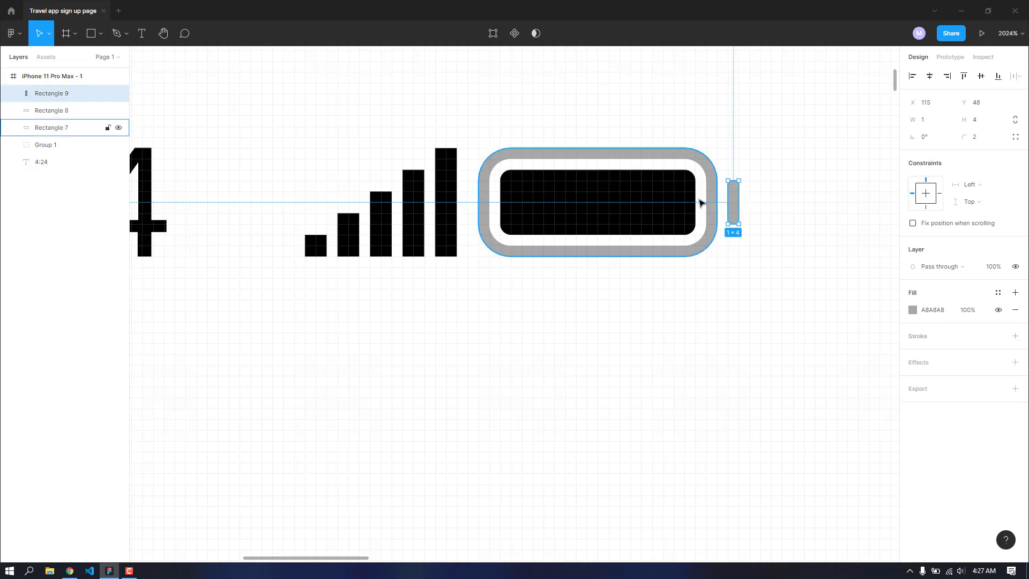
click(720, 196)
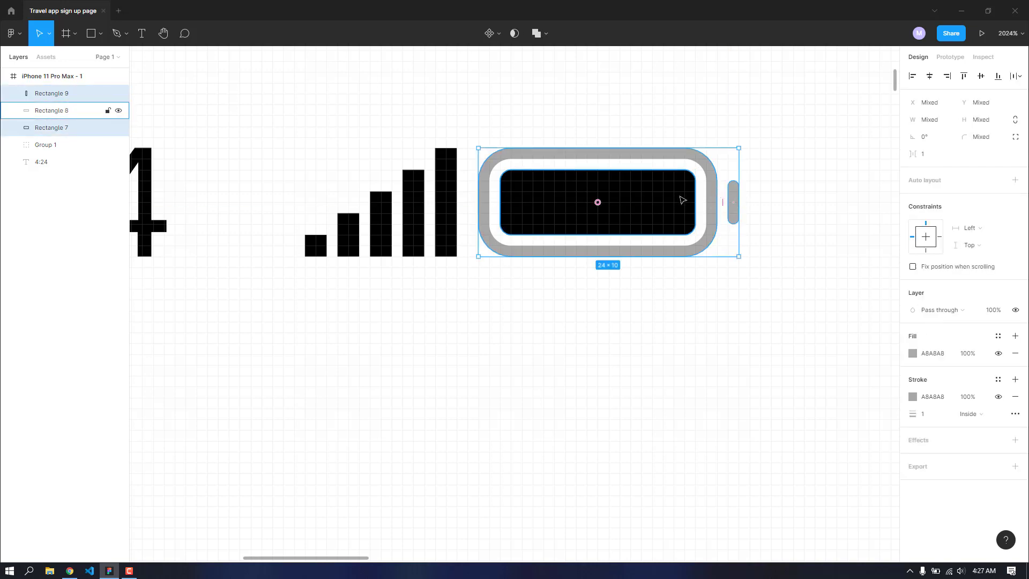
click(63, 111)
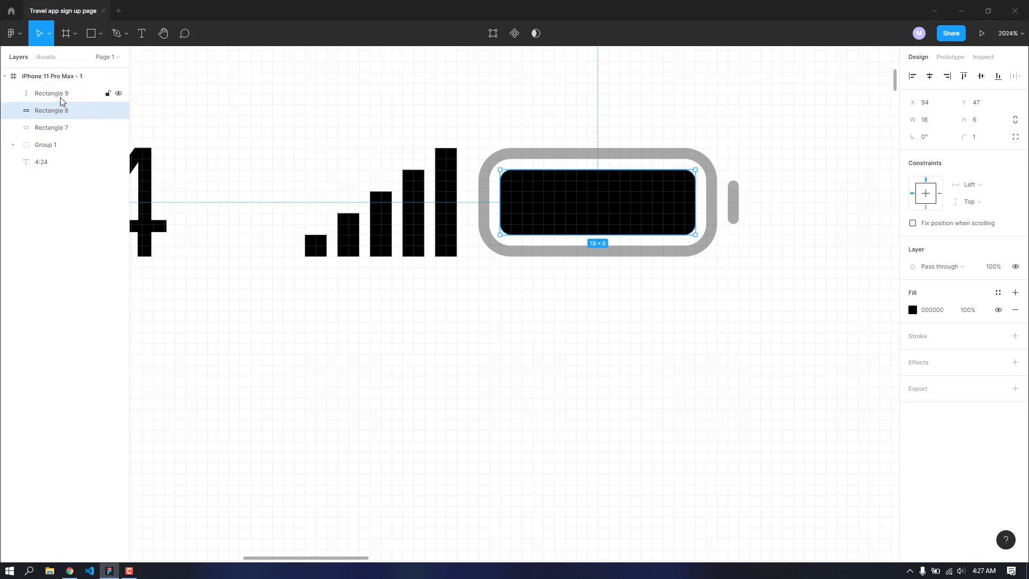
shift+click(60, 96)
shift+click(58, 127)
key(ctrl+g)
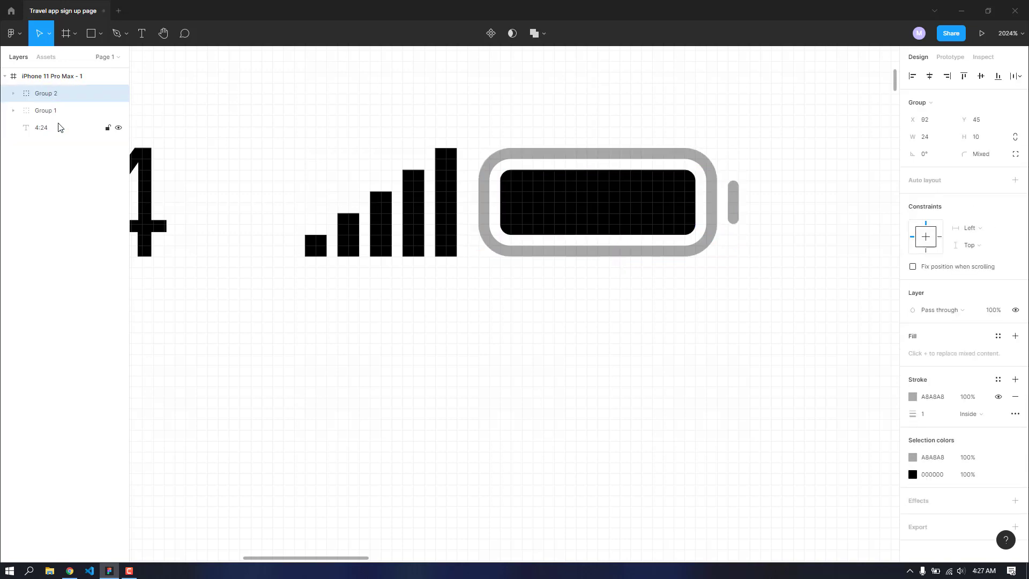
scroll(447, 236, down, 15)
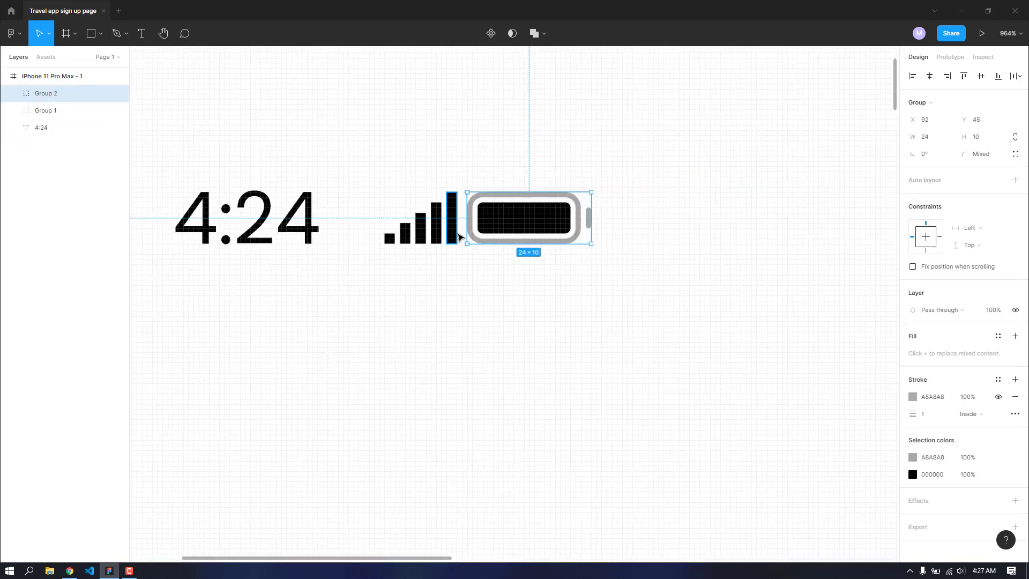
Step: Move the battery group to the frame's upper-right area at about X 360, Y 49, and place the signal bars just left of it
scroll(839, 260, up, 5)
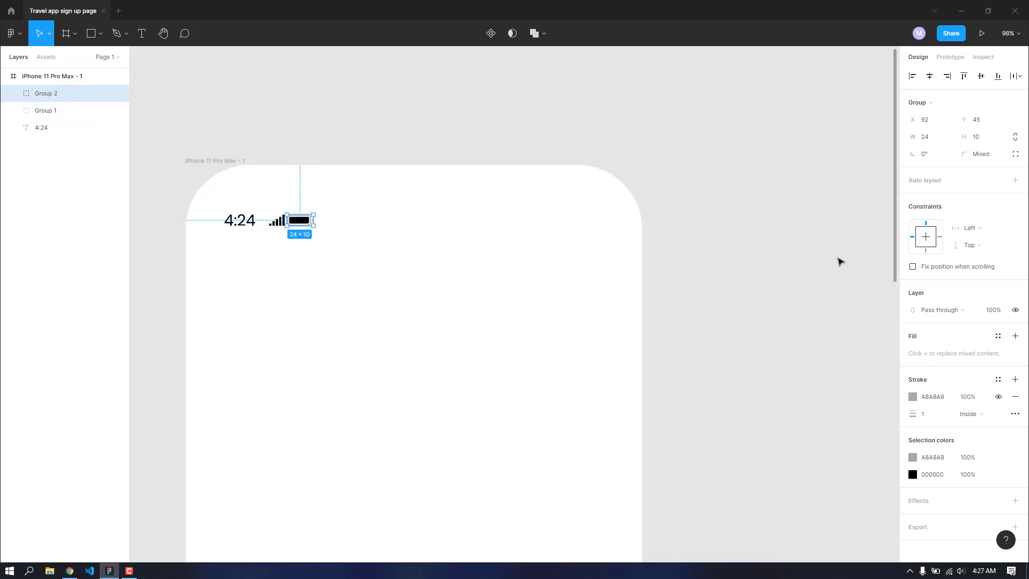
drag(273, 222, 582, 224)
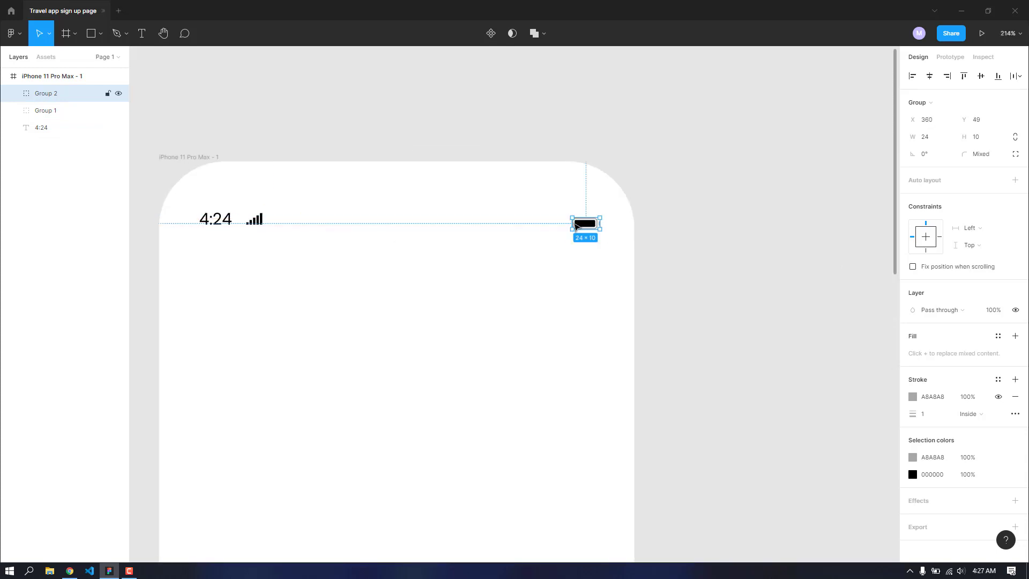
drag(254, 218, 555, 230)
Step: Group the 4:24 time text, the signal bars and the battery into one status bar group
click(57, 93)
shift+click(53, 128)
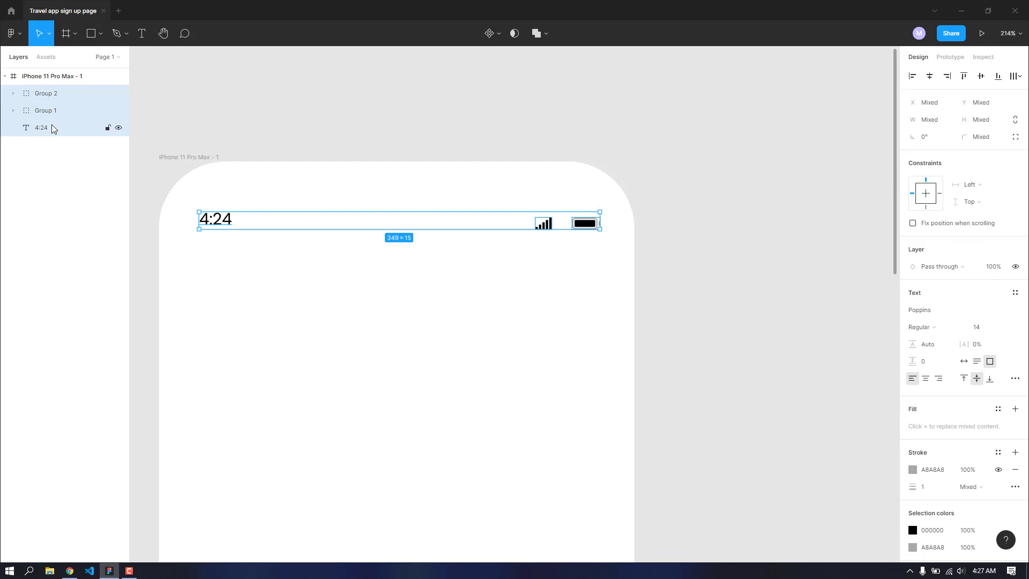
key(ctrl+g)
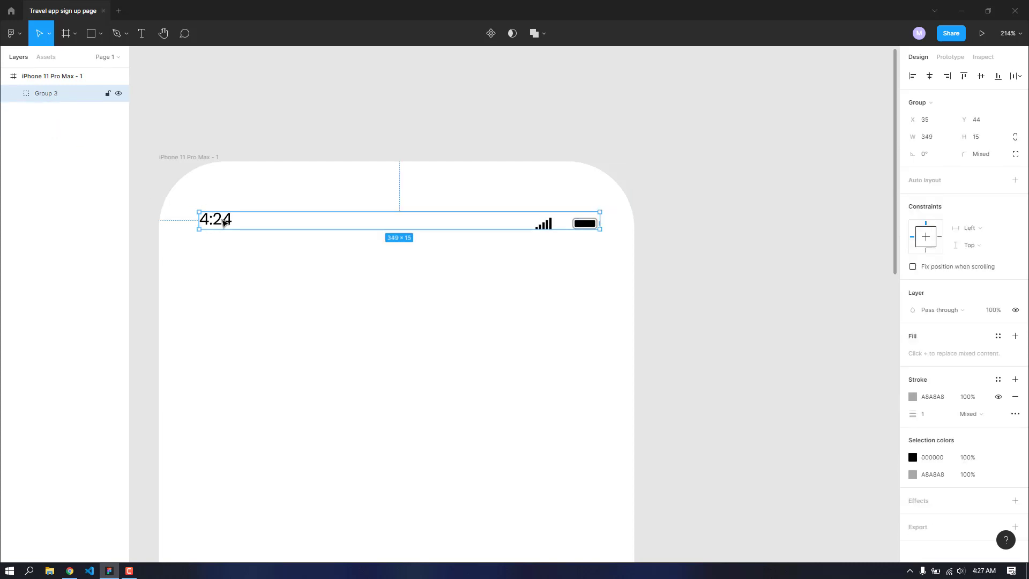
Step: Vertically centre the 4:24 time, the signal bars and the battery within the status bar group
double_click(224, 222)
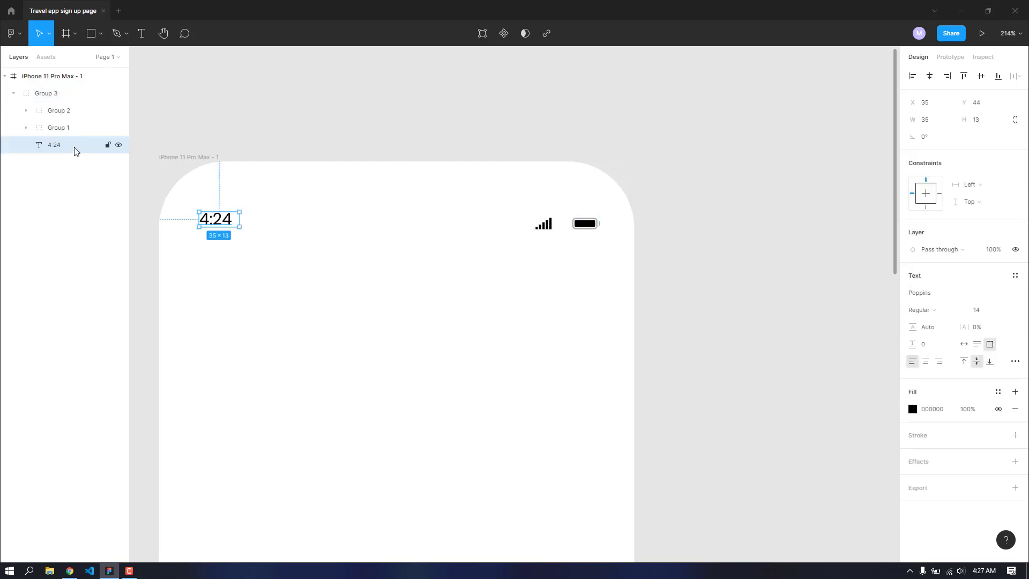
click(981, 76)
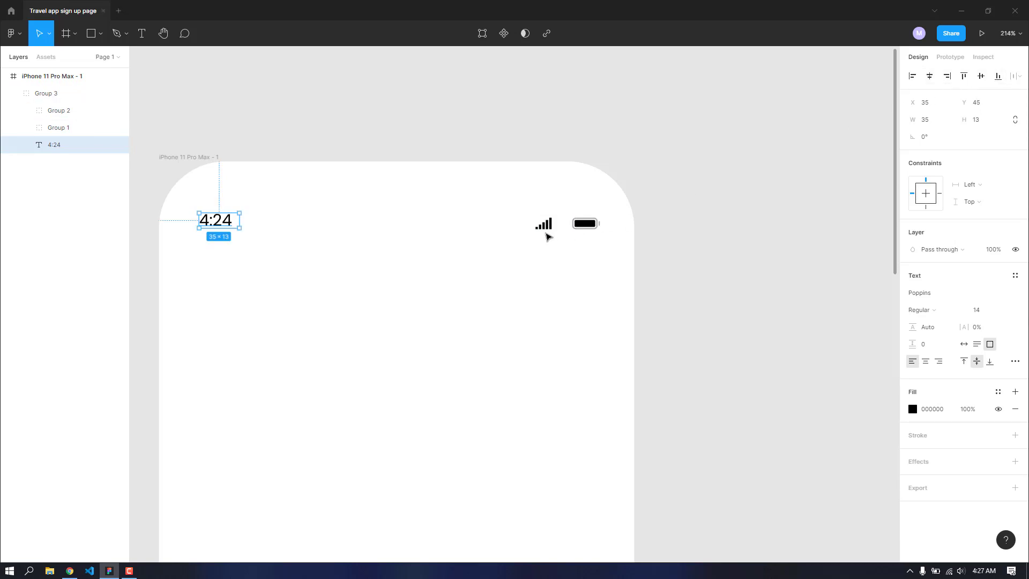
click(545, 225)
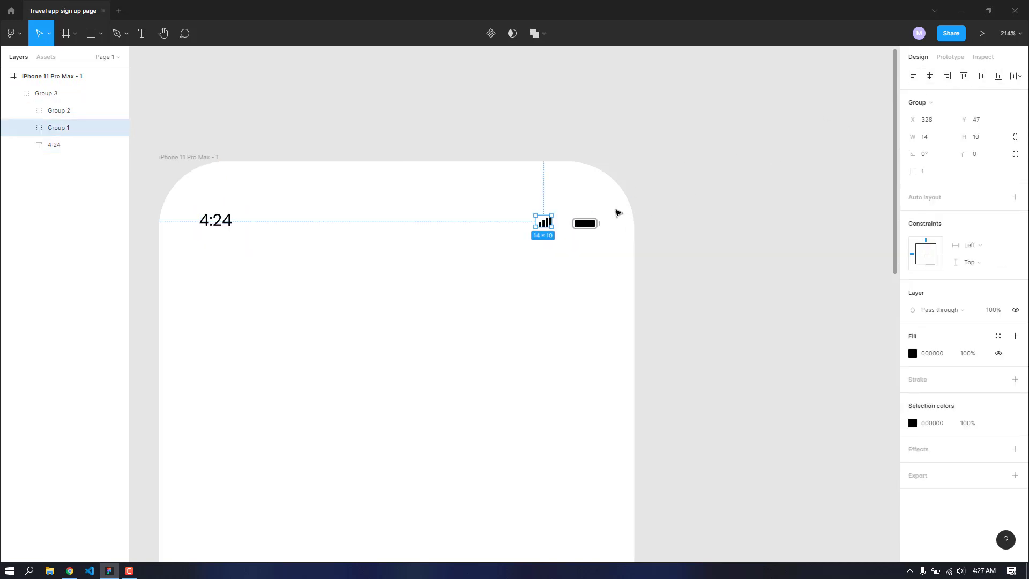
click(585, 223)
click(981, 76)
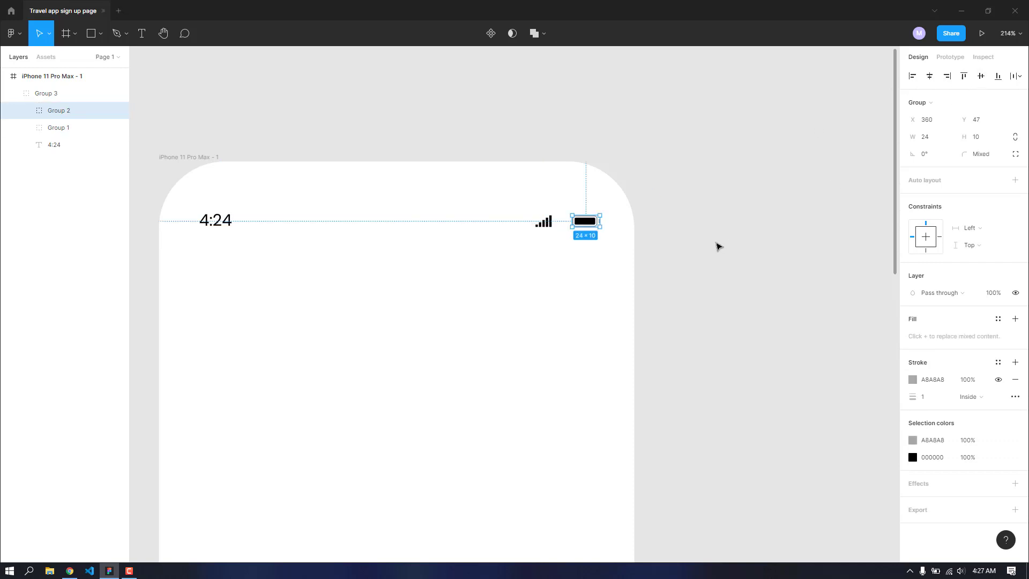
click(718, 245)
scroll(420, 299, down, 5)
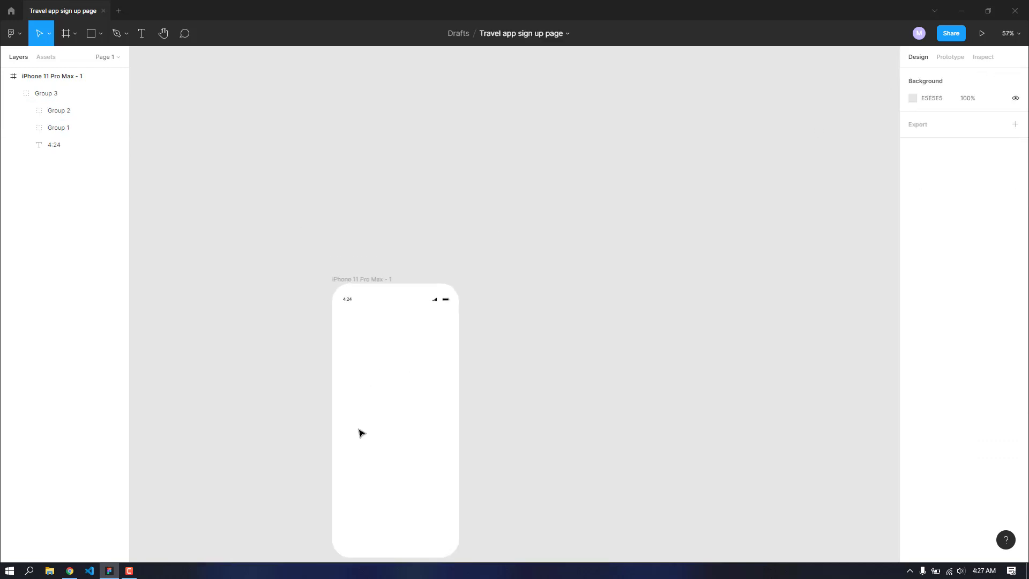
scroll(353, 455, down, 4)
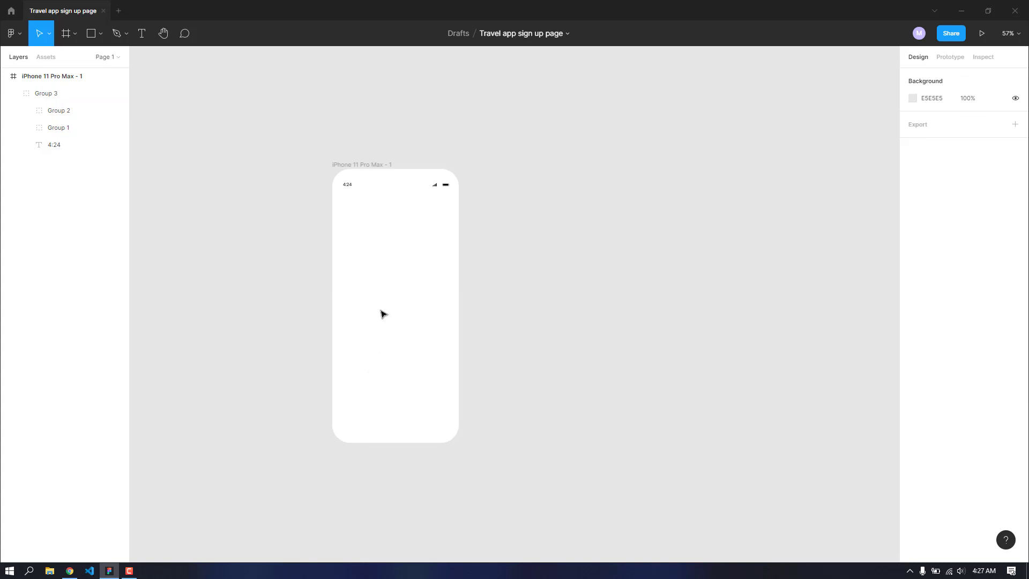
scroll(384, 314, up, 6)
scroll(499, 161, down, 3)
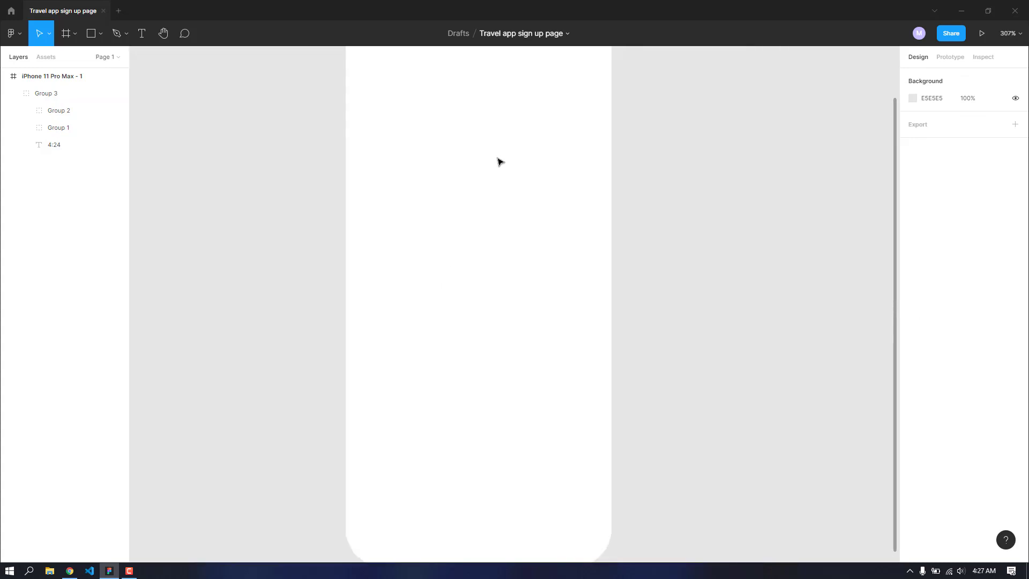
scroll(531, 126, up, 4)
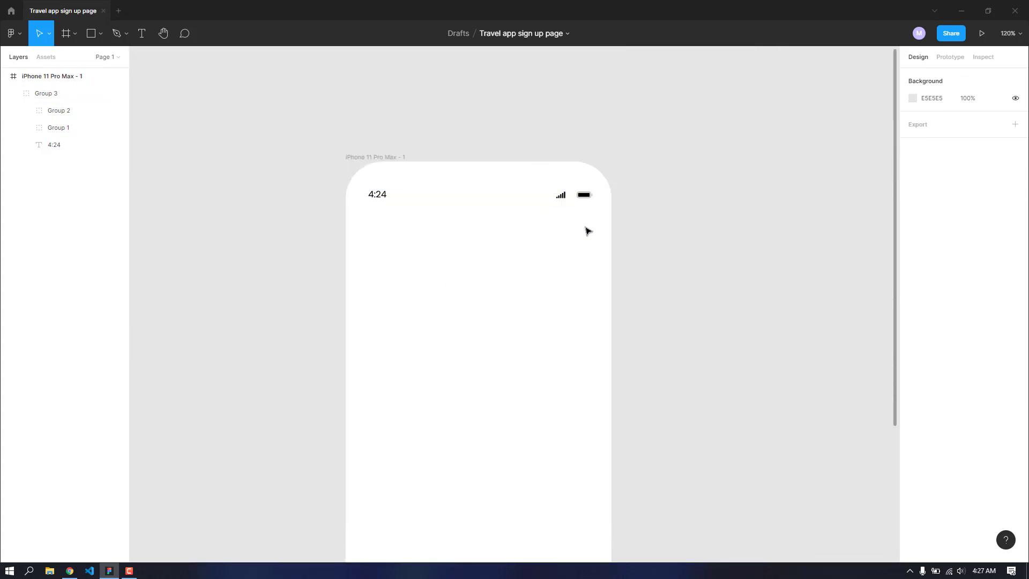
scroll(452, 267, down, 2)
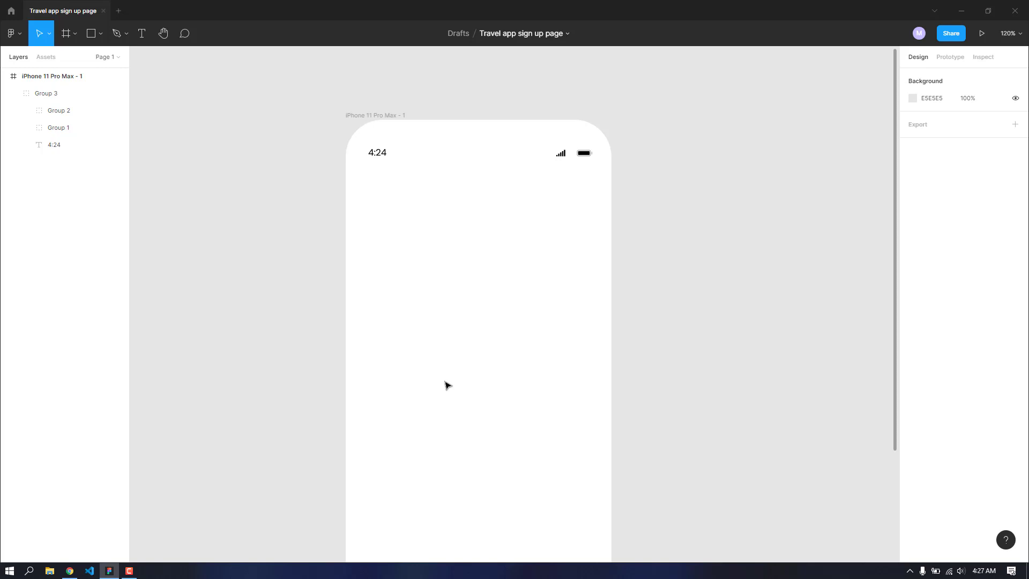
scroll(825, 216, down, 2)
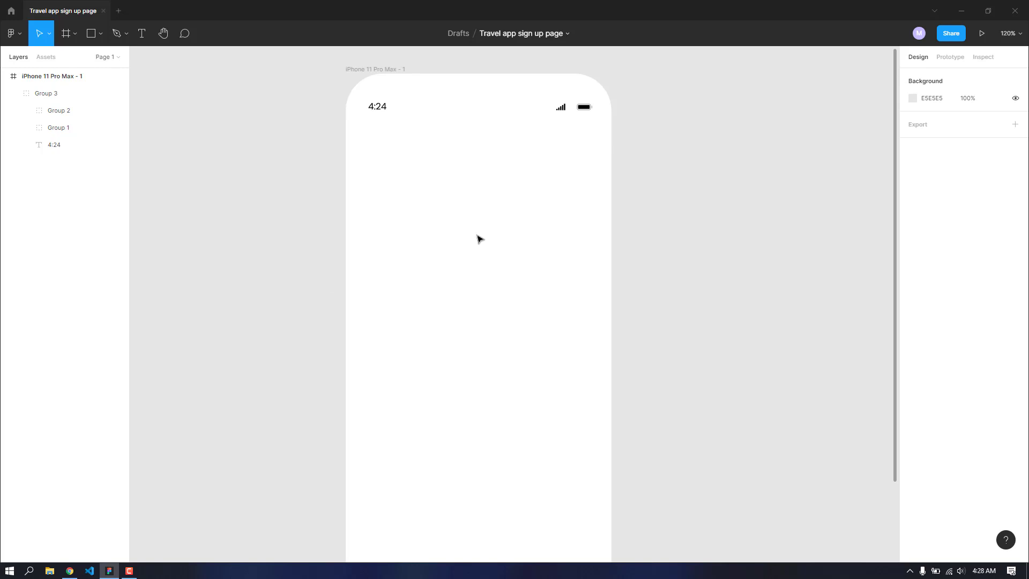
Step: Switch to Chrome and open the unDraw illustrations page at undraw.co/illustrations
click(70, 571)
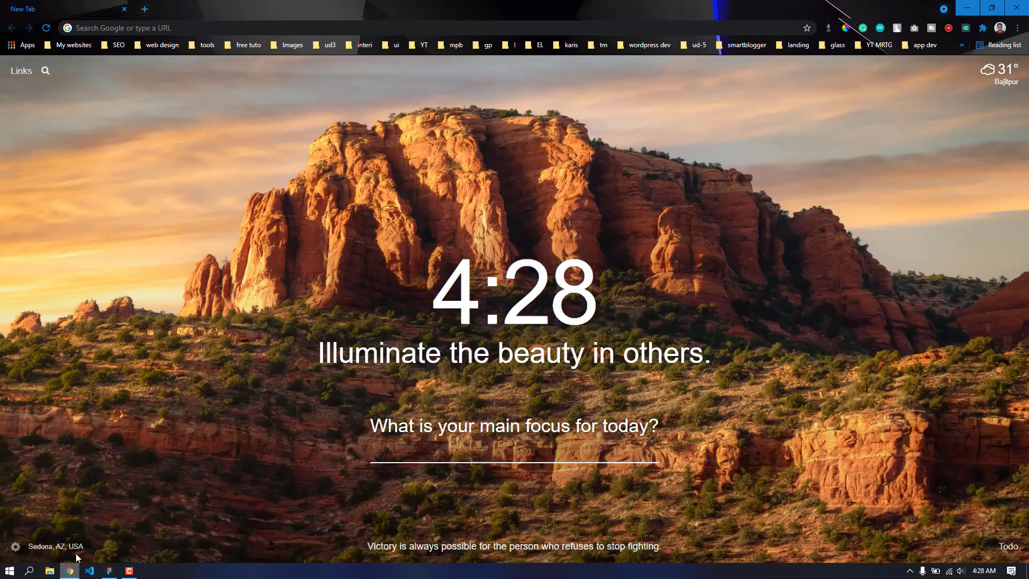
click(283, 27)
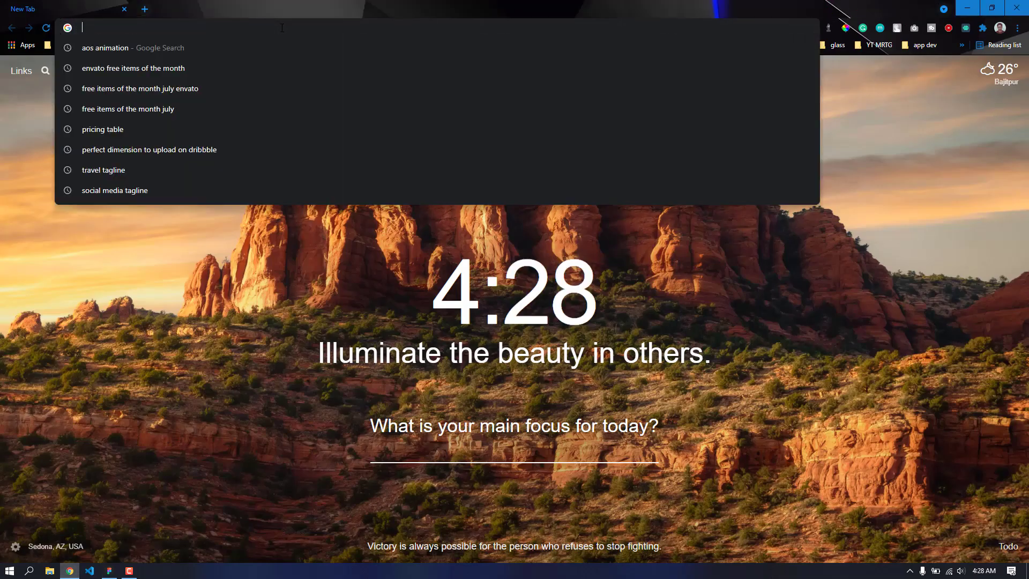
text(un)
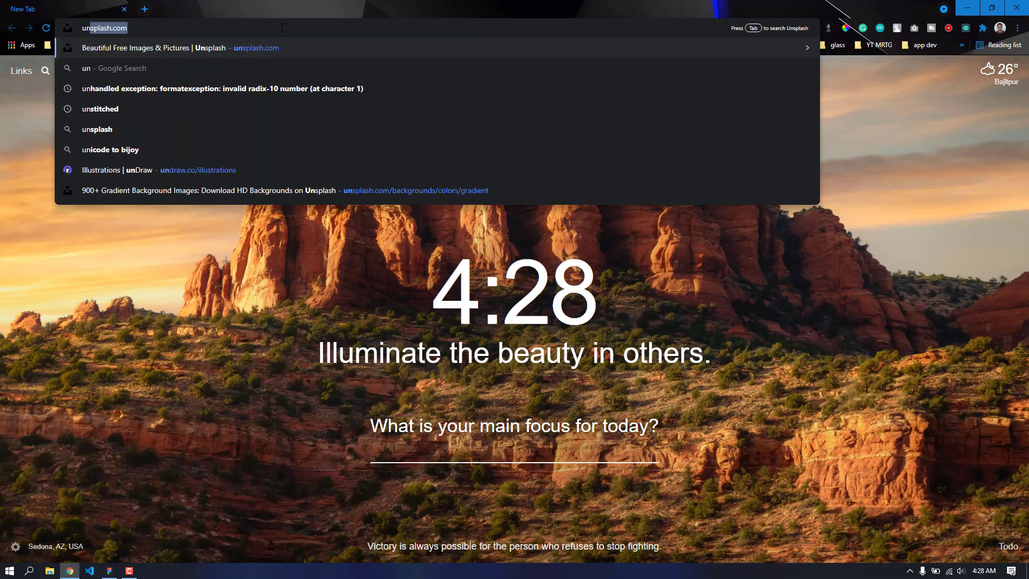
text(draw.co/illustrations)
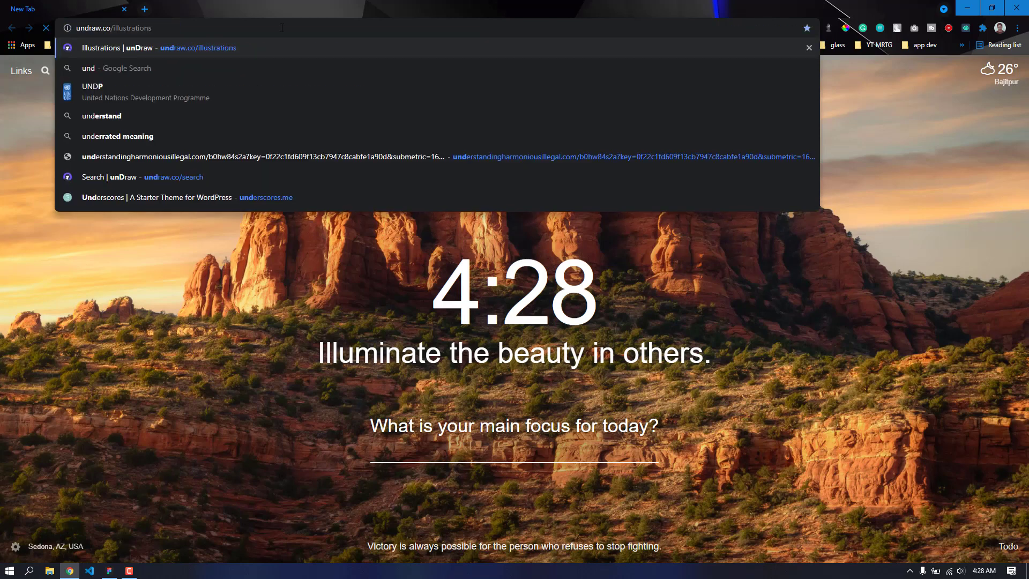
key(Return)
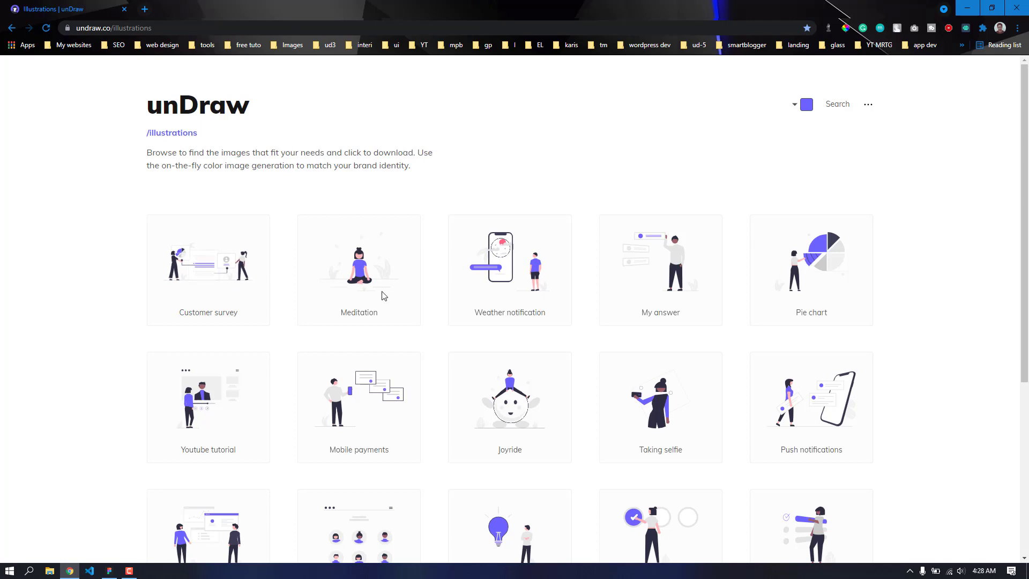
Step: Search unDraw's illustrations for "location" and view the accent colour options without changing the colour
scroll(590, 333, down, 2)
scroll(760, 370, up, 2)
click(835, 105)
click(453, 208)
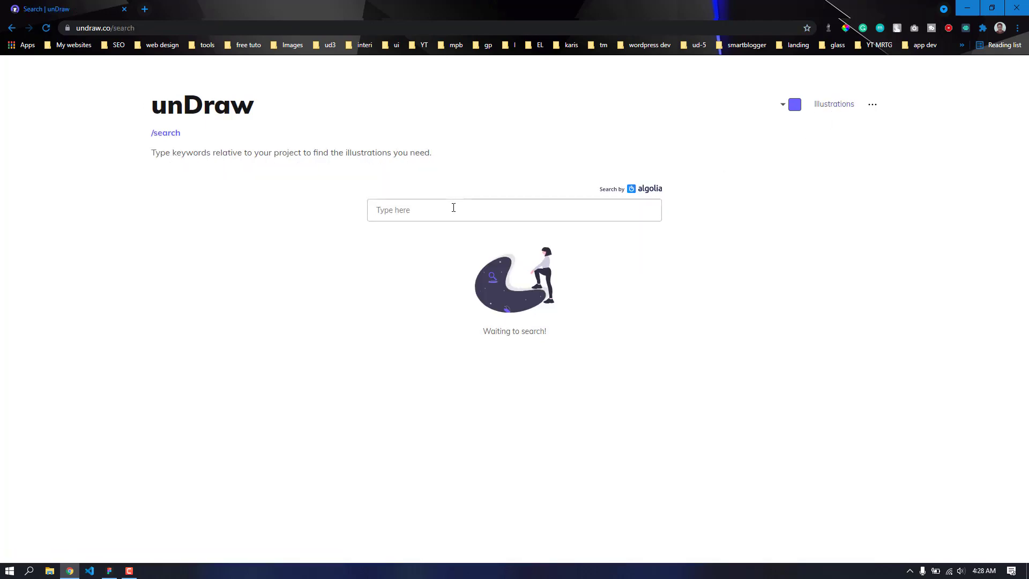
text(location)
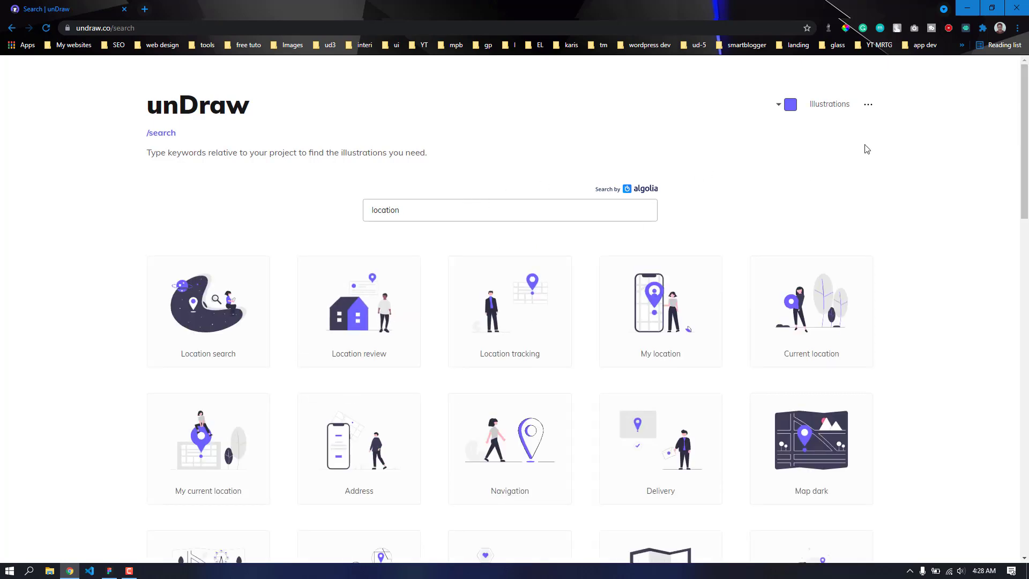
click(792, 106)
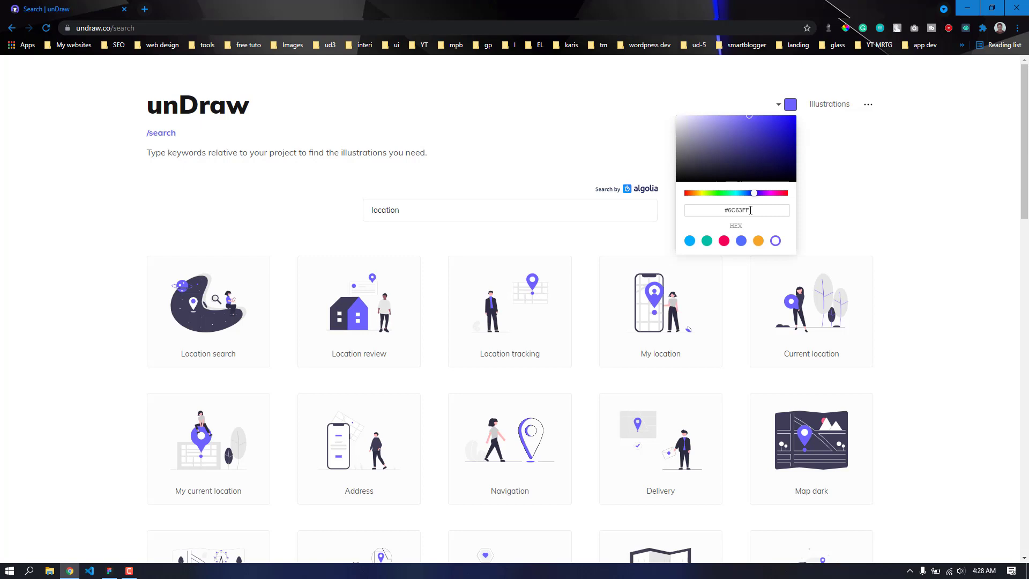
click(963, 164)
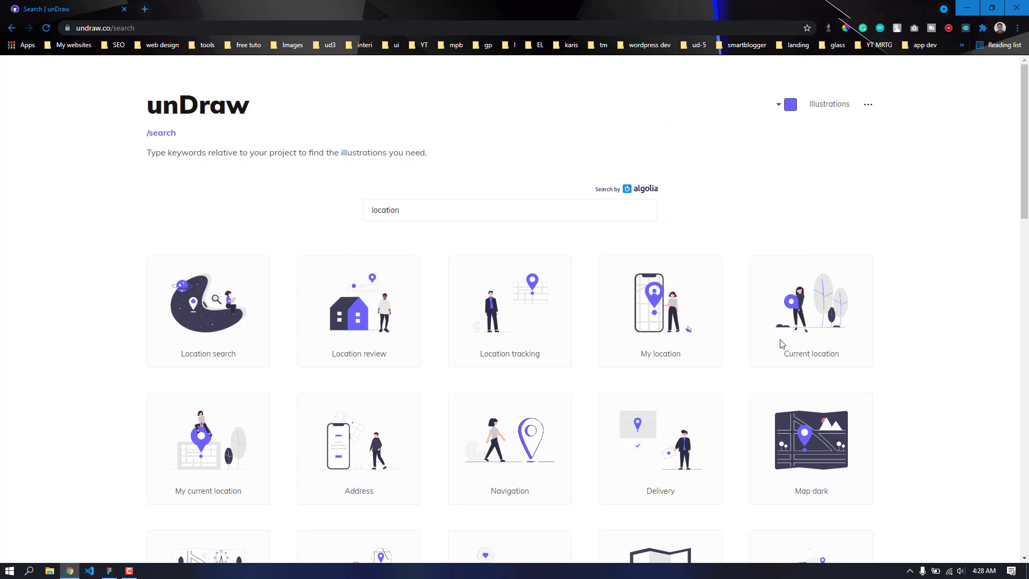
Step: Look through the location search results for an illustration that suits the travel app sign-up page
scroll(782, 343, down, 1)
scroll(781, 343, up, 1)
scroll(868, 198, down, 3)
scroll(870, 202, down, 3)
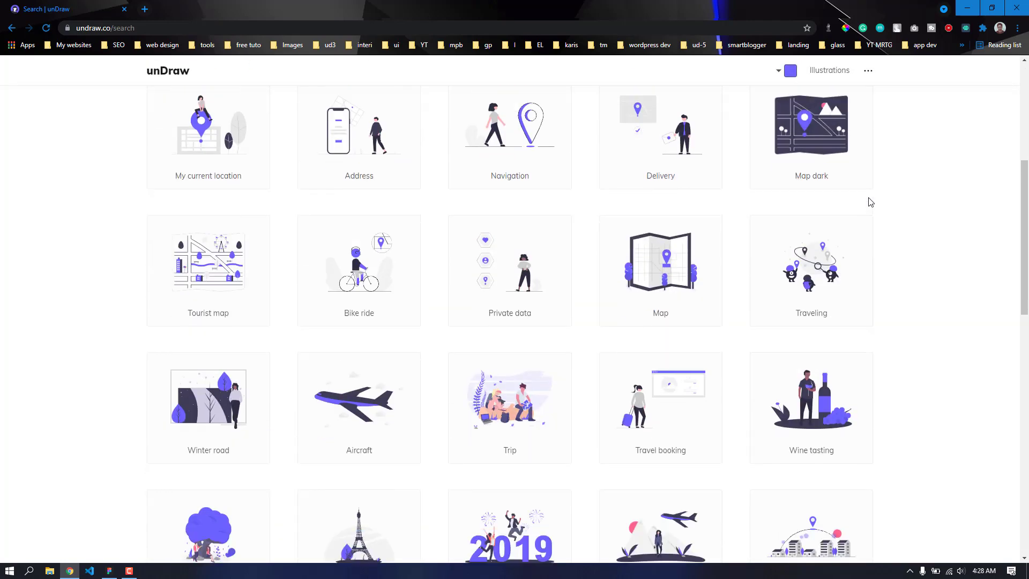
scroll(871, 202, down, 3)
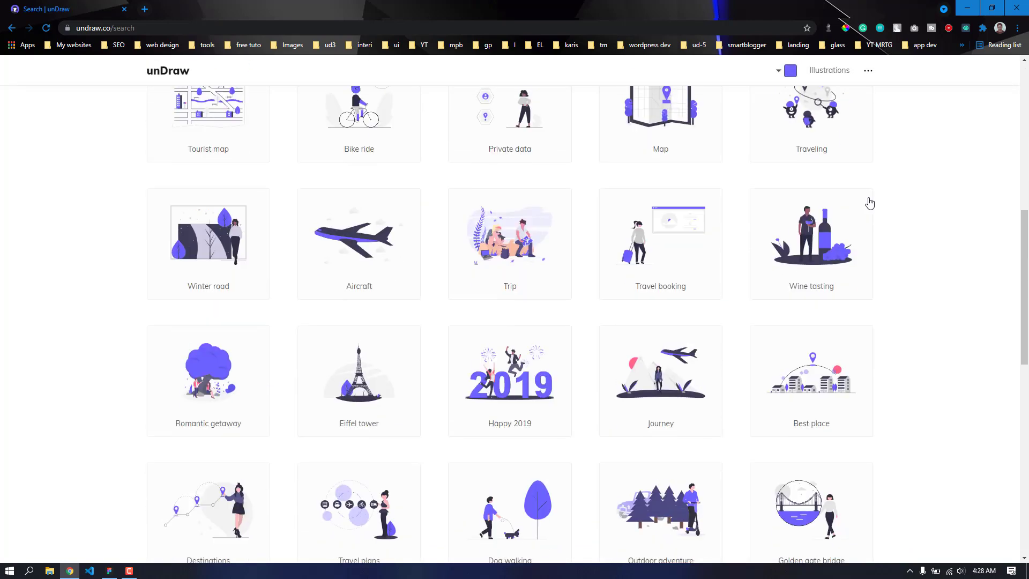
scroll(870, 202, down, 3)
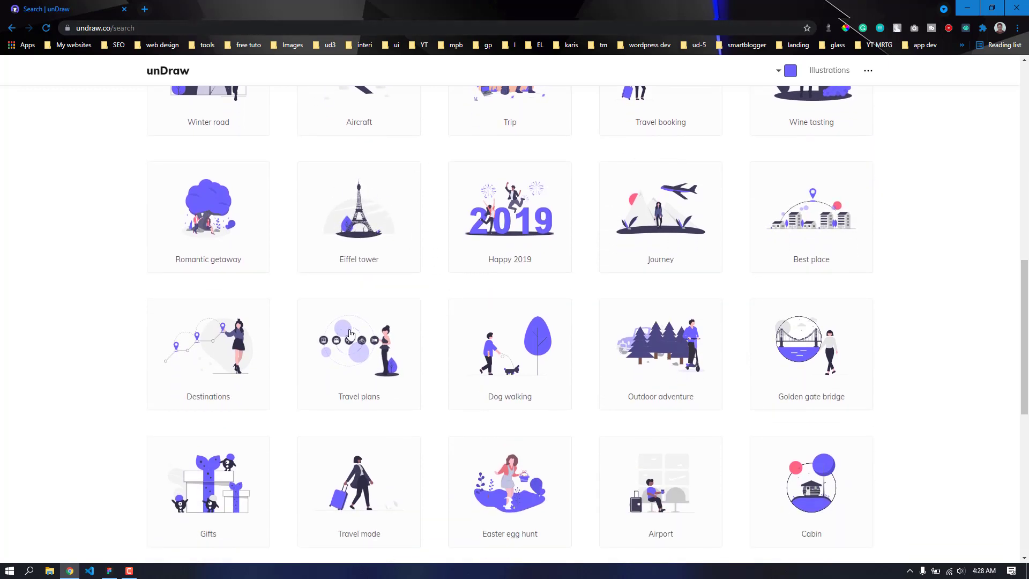
scroll(376, 243, down, 4)
scroll(376, 243, down, 4)
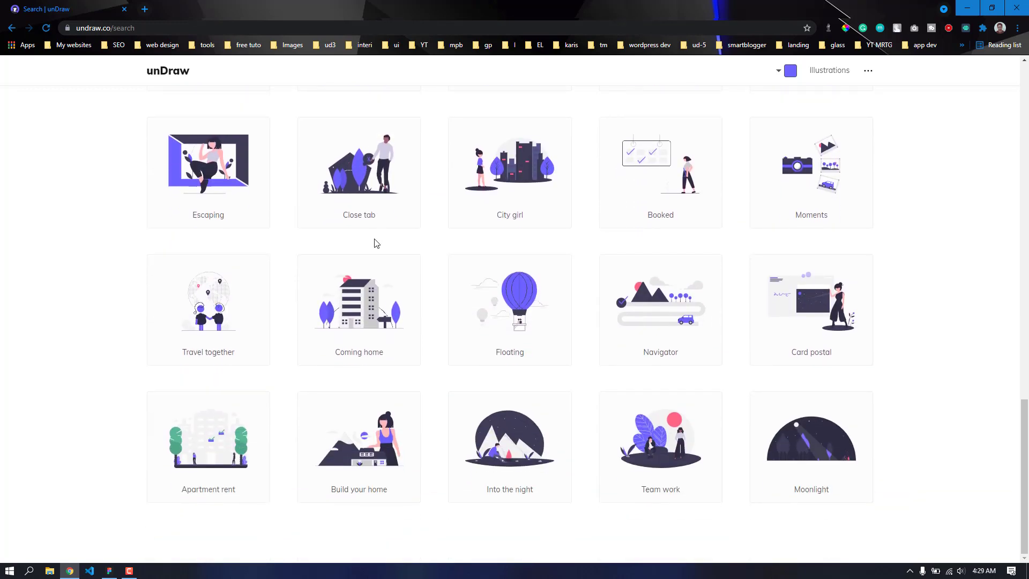
scroll(954, 343, up, 2)
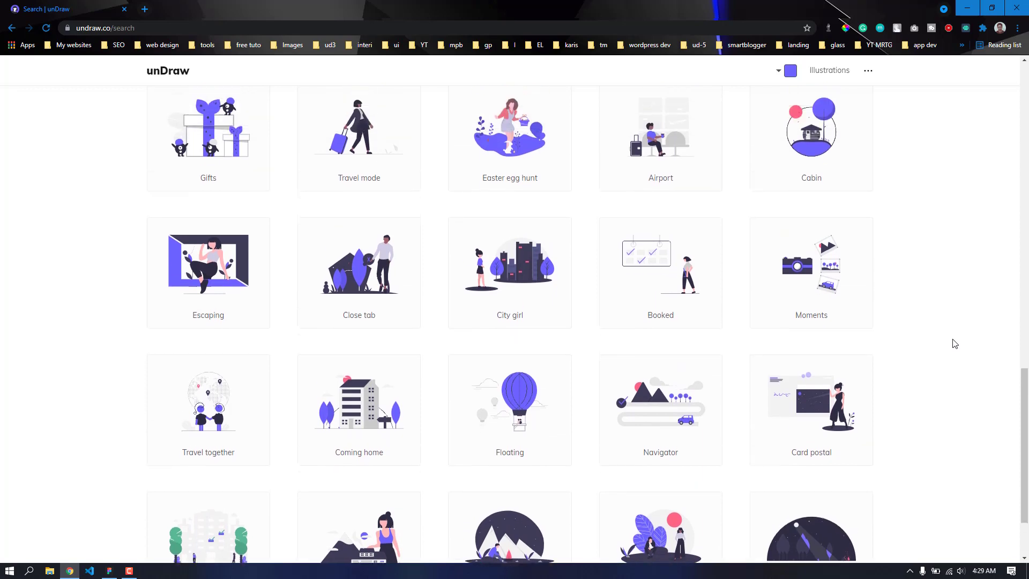
scroll(955, 343, up, 4)
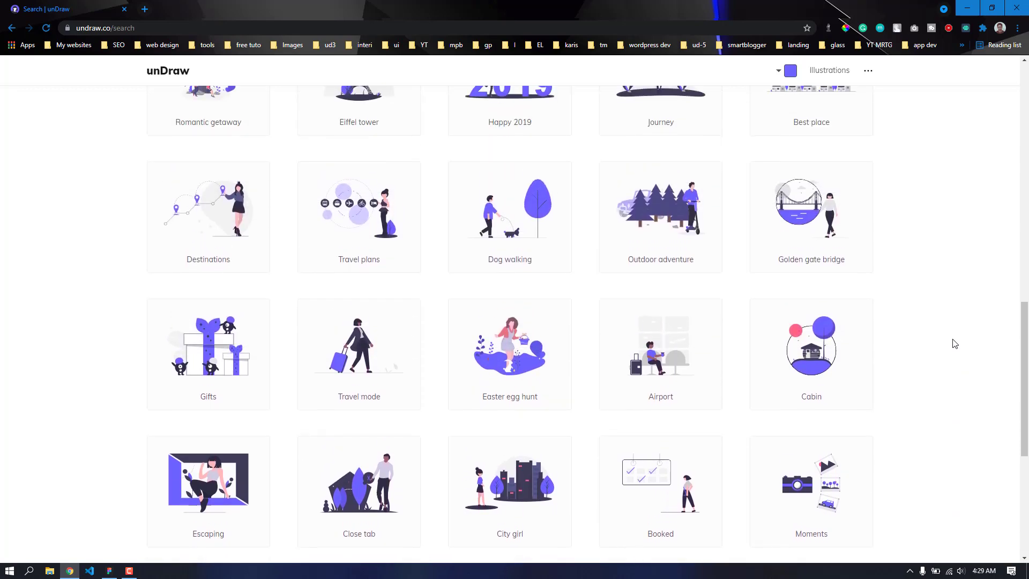
scroll(954, 344, up, 3)
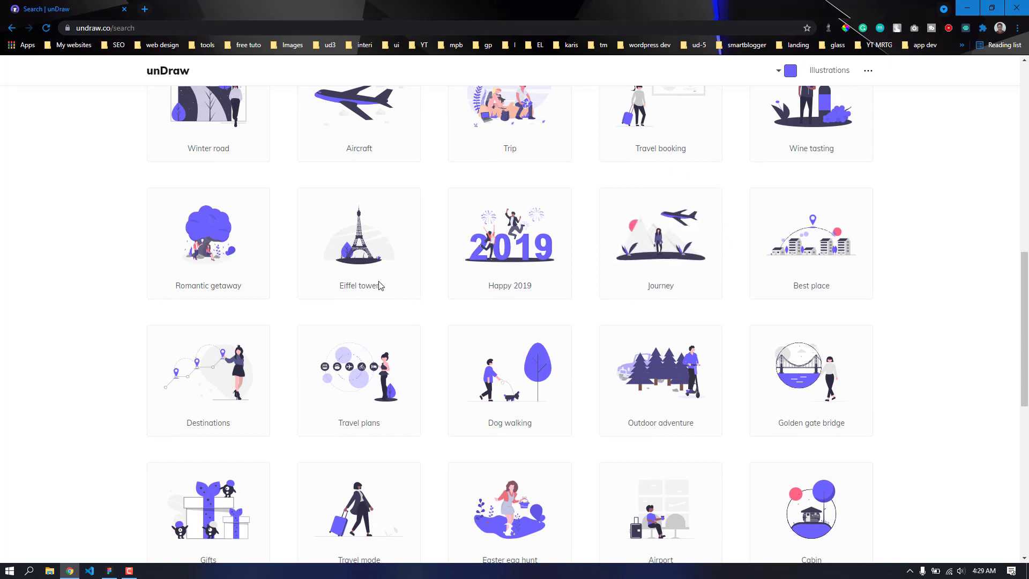
Step: Download the Eiffel tower illustration as SVG and place the file inside the iPhone 11 Pro Max frame in Figma
click(378, 248)
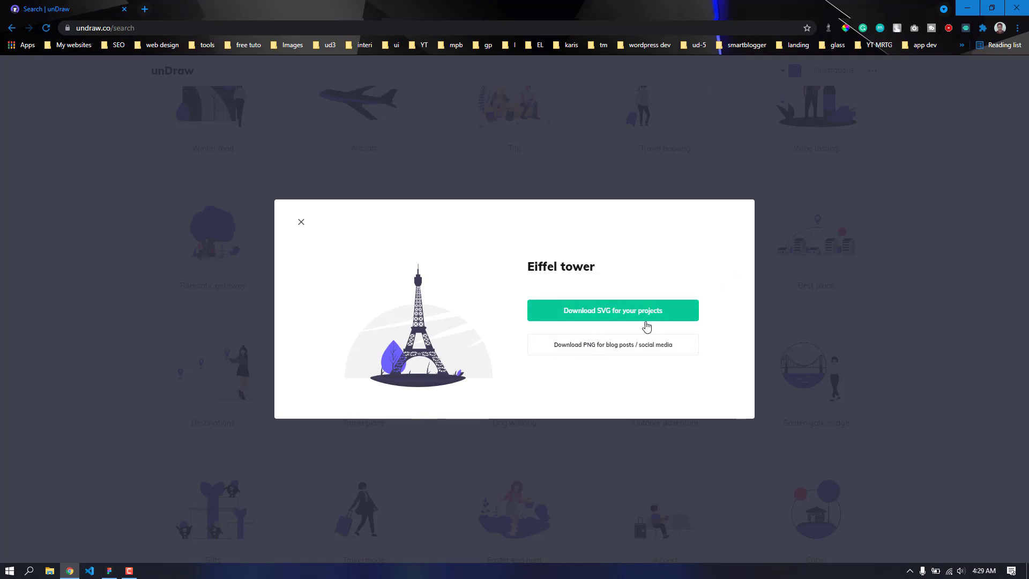
click(579, 317)
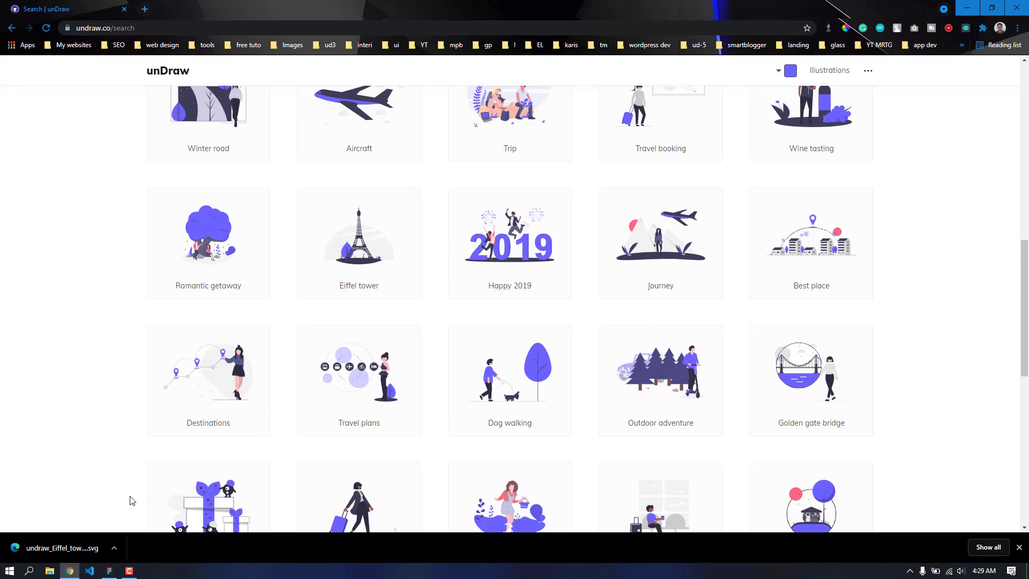
drag(39, 541, 482, 346)
scroll(482, 346, down, 6)
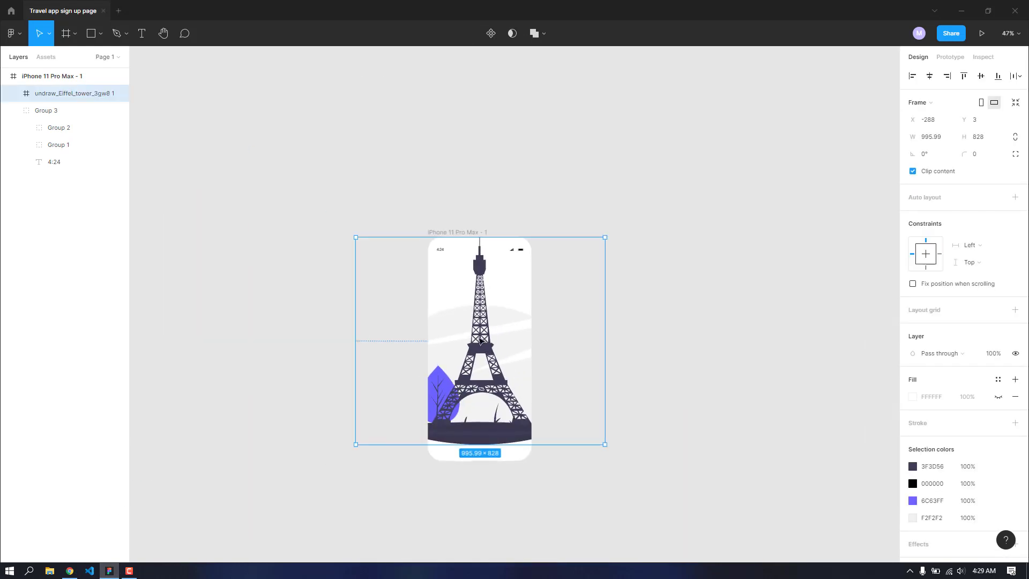
Step: Scale the Eiffel tower illustration down to about 363 × 302 and centre it horizontally in the upper half of the iPhone frame
drag(359, 238, 543, 345)
drag(541, 383, 481, 308)
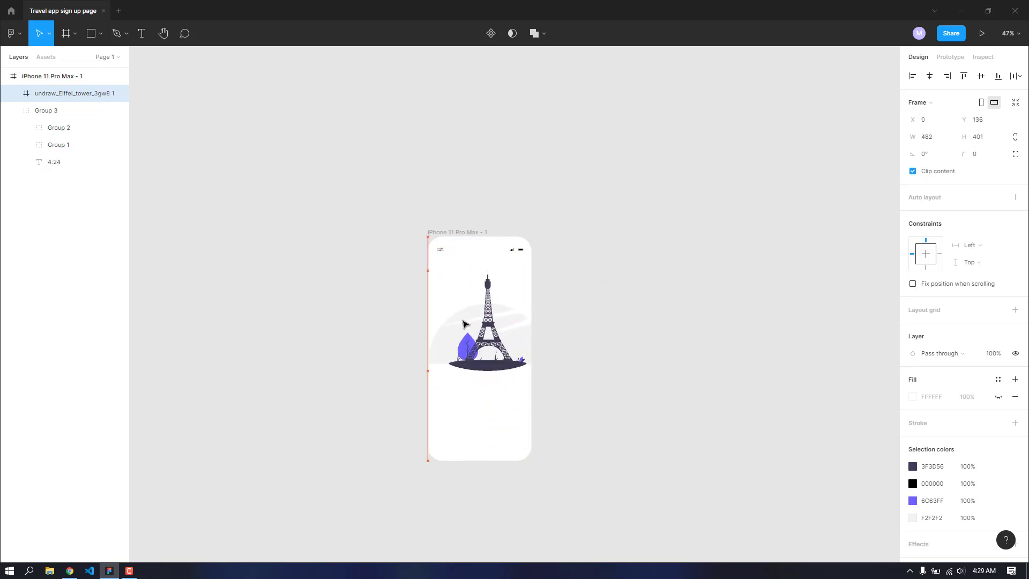
drag(424, 268, 504, 329)
mouse_move(519, 360)
mouse_down()
mouse_move(468, 325)
mouse_move(523, 364)
mouse_up()
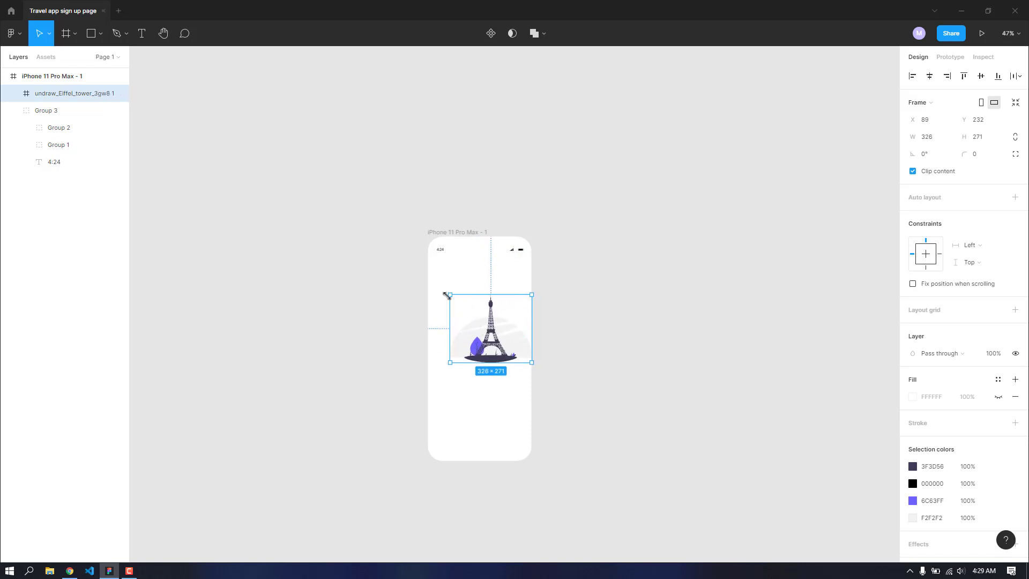
drag(446, 294, 441, 288)
drag(485, 344, 482, 348)
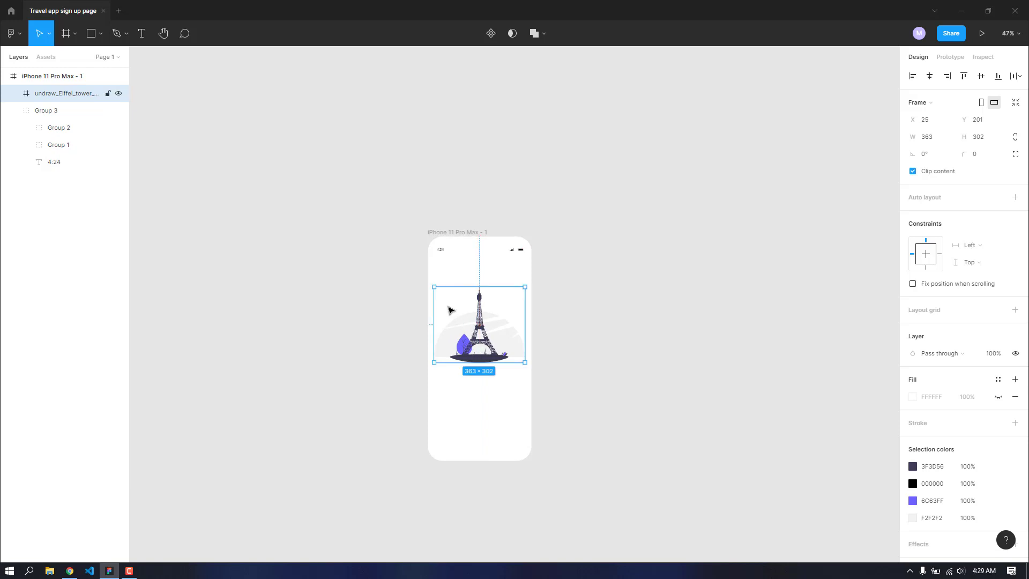
Step: Add a layout grid of 5 stretch columns with a 30 margin to the iPhone 11 Pro Max frame
click(66, 75)
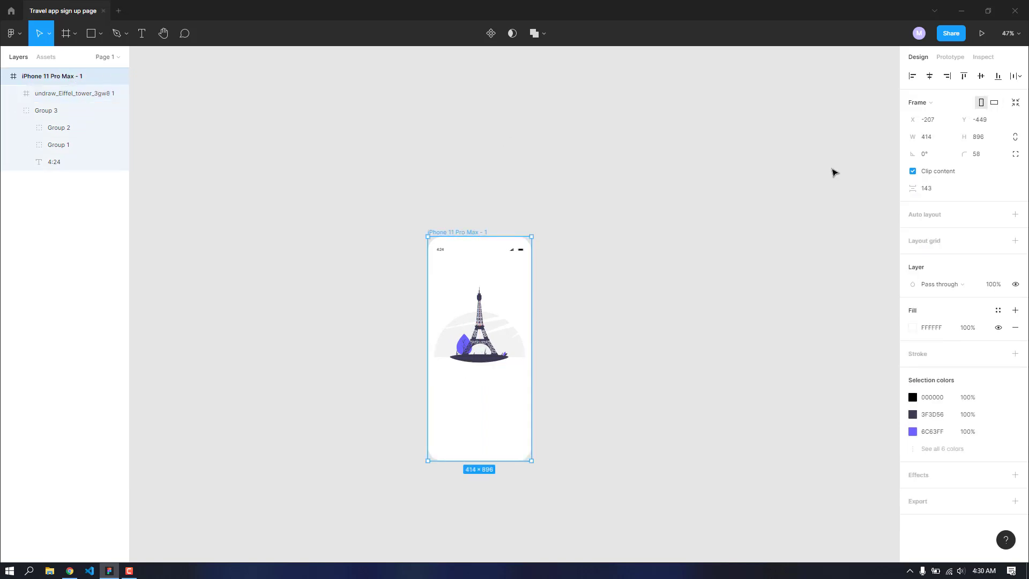
click(1015, 241)
click(913, 258)
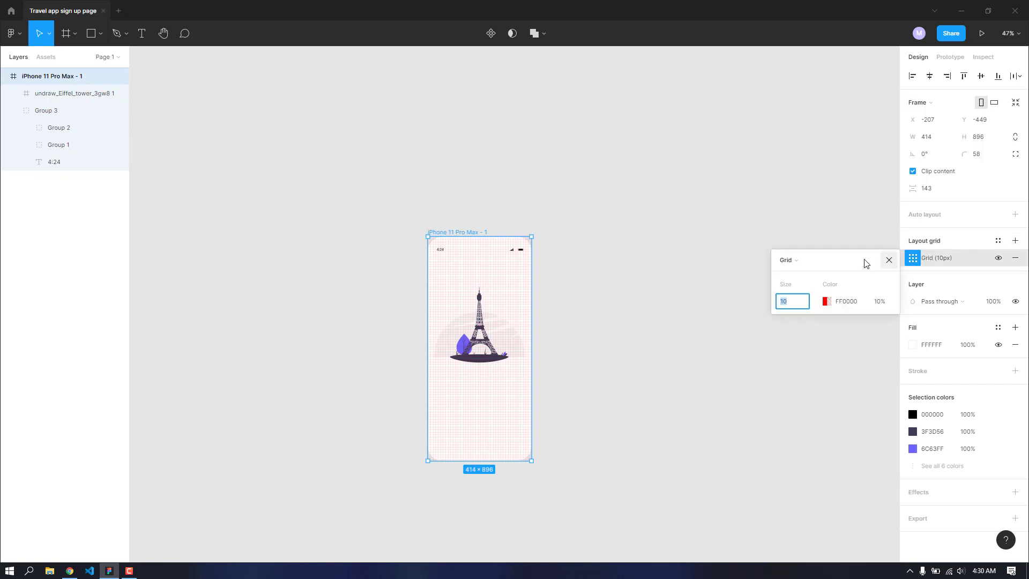
click(809, 265)
click(805, 272)
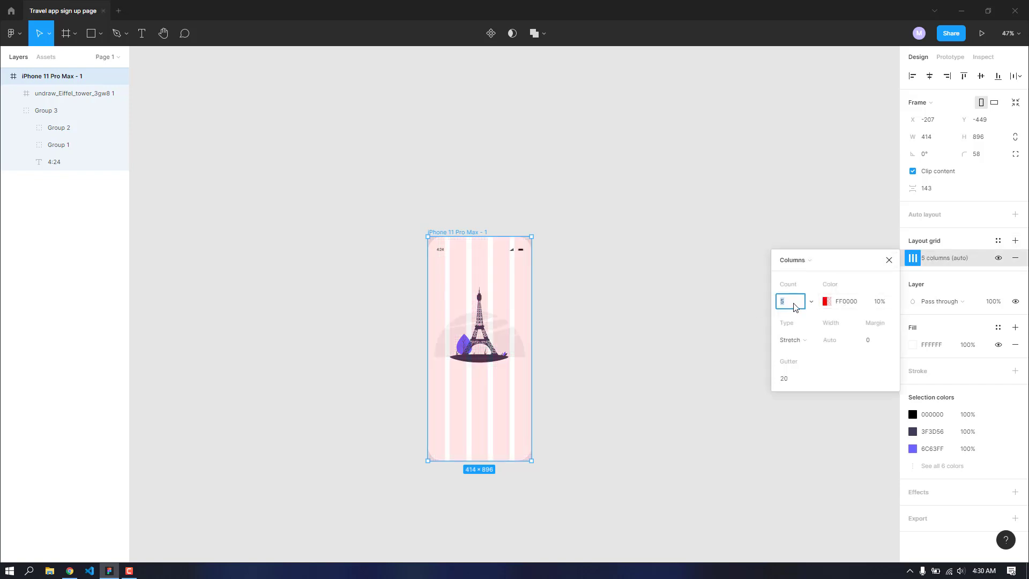
click(864, 345)
key(Return)
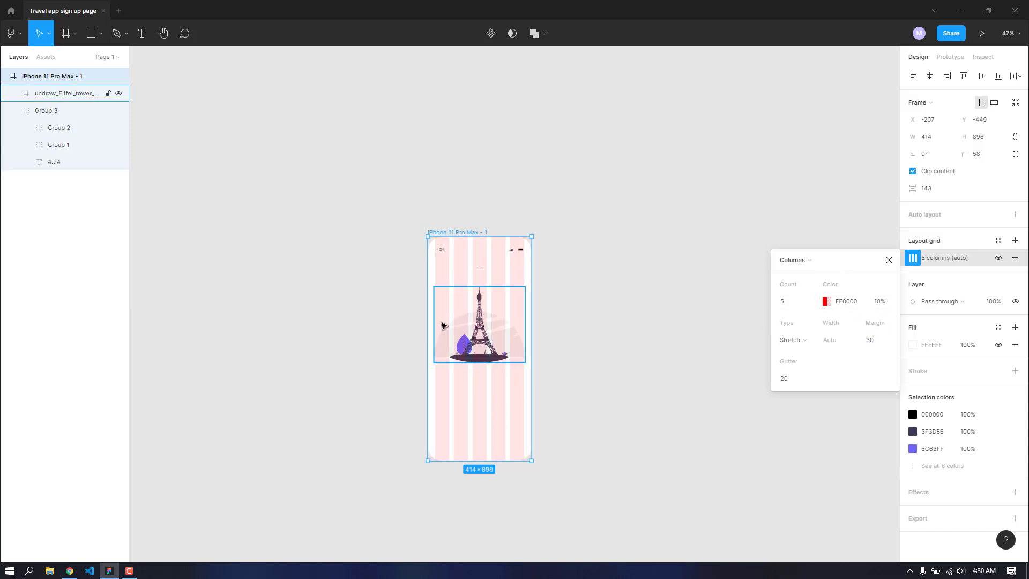
click(888, 261)
Step: Resize the Eiffel tower illustration to about 354 × 295 so its sides line up with the outer edges of the column grid
scroll(455, 351, up, 5)
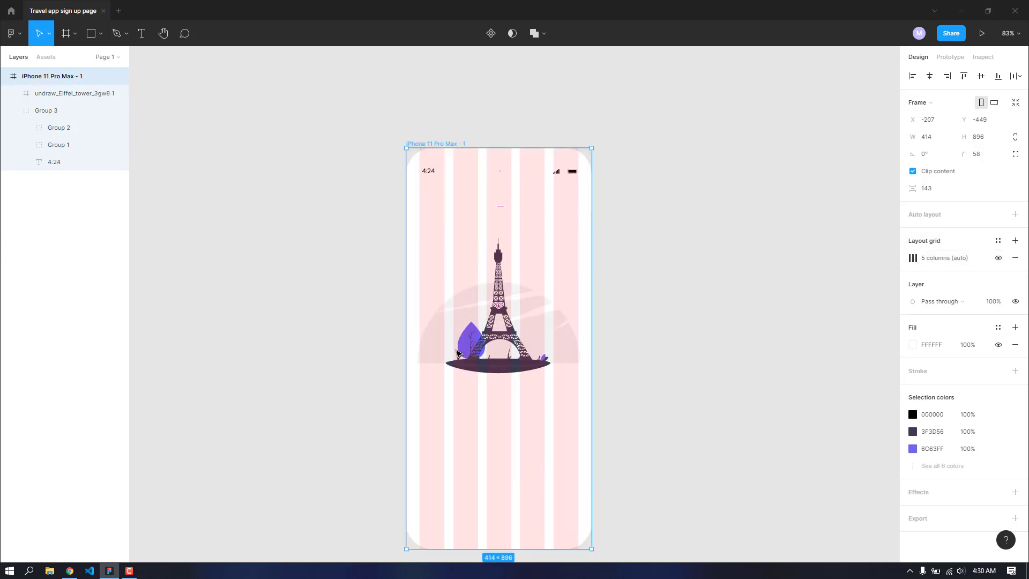
scroll(499, 369, up, 2)
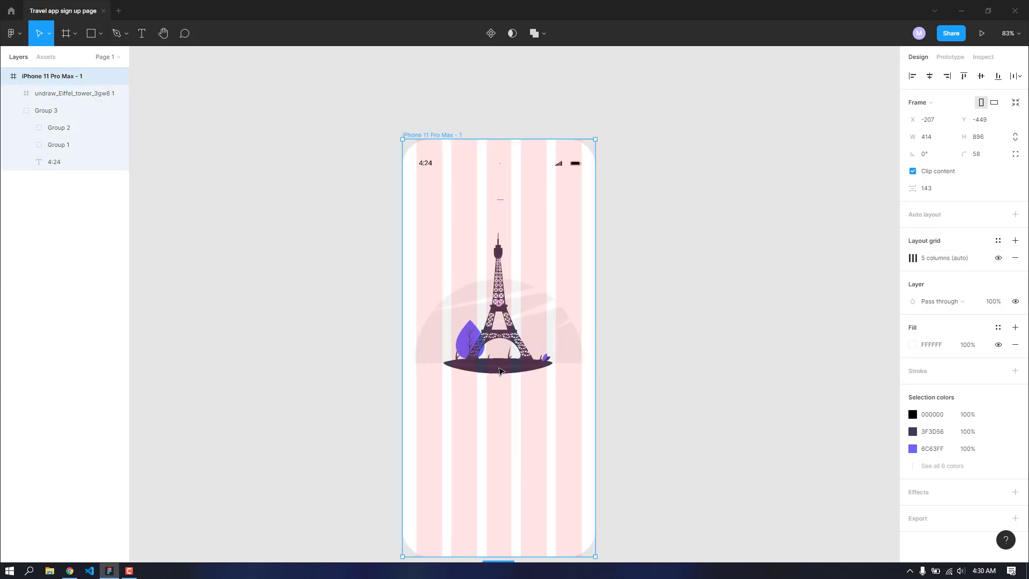
scroll(498, 370, up, 2)
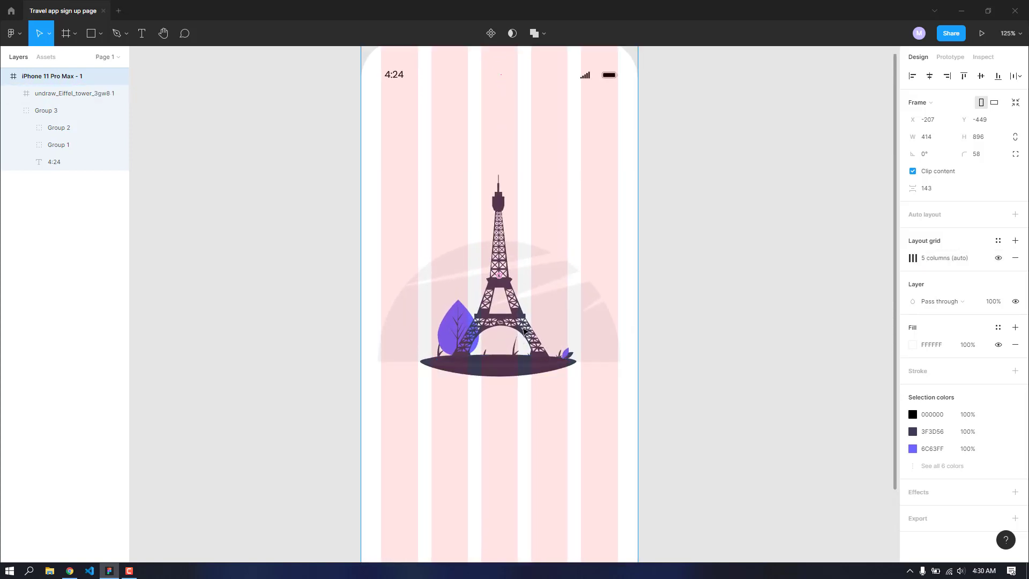
click(524, 332)
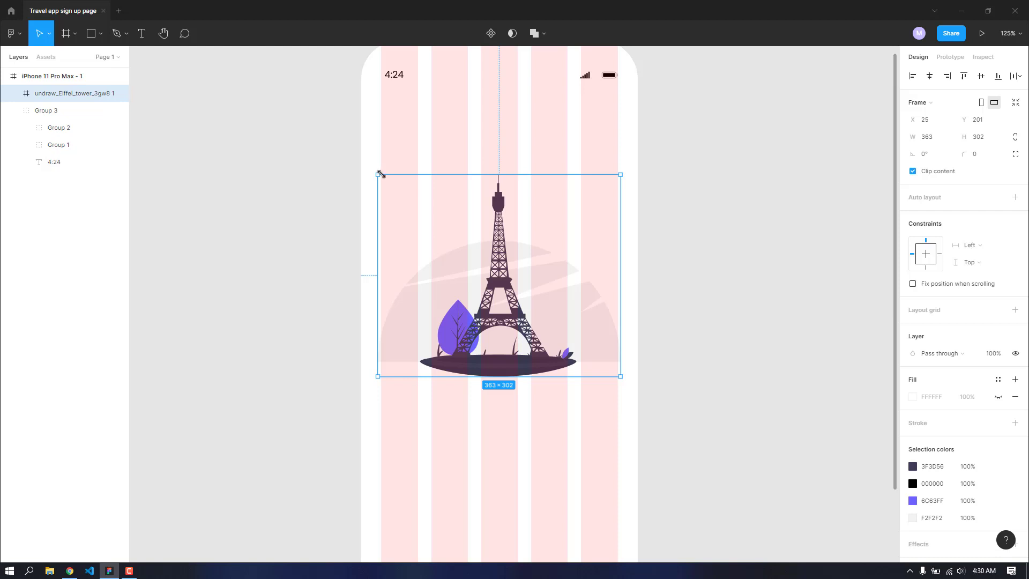
drag(385, 175, 381, 177)
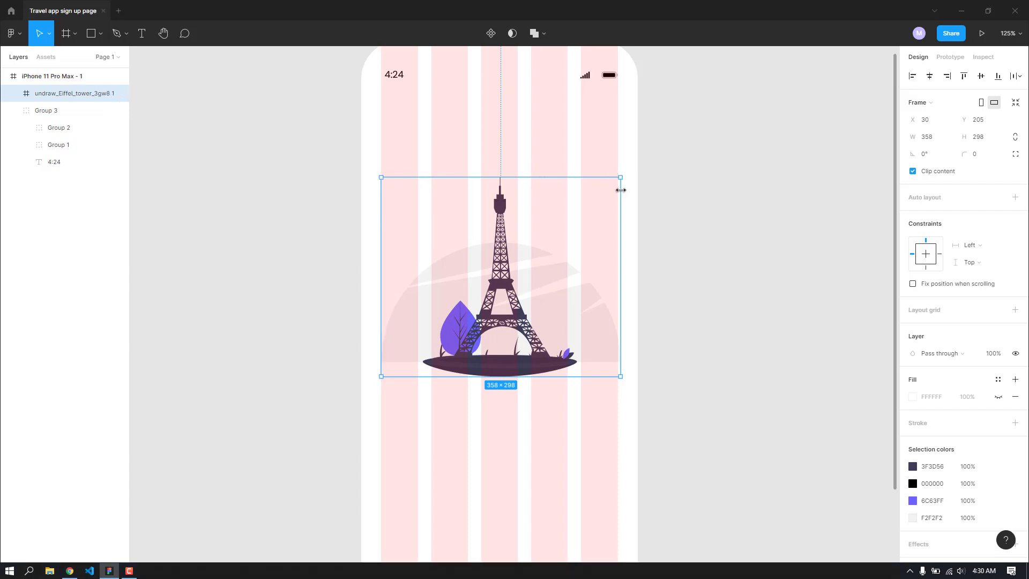
drag(620, 177, 618, 180)
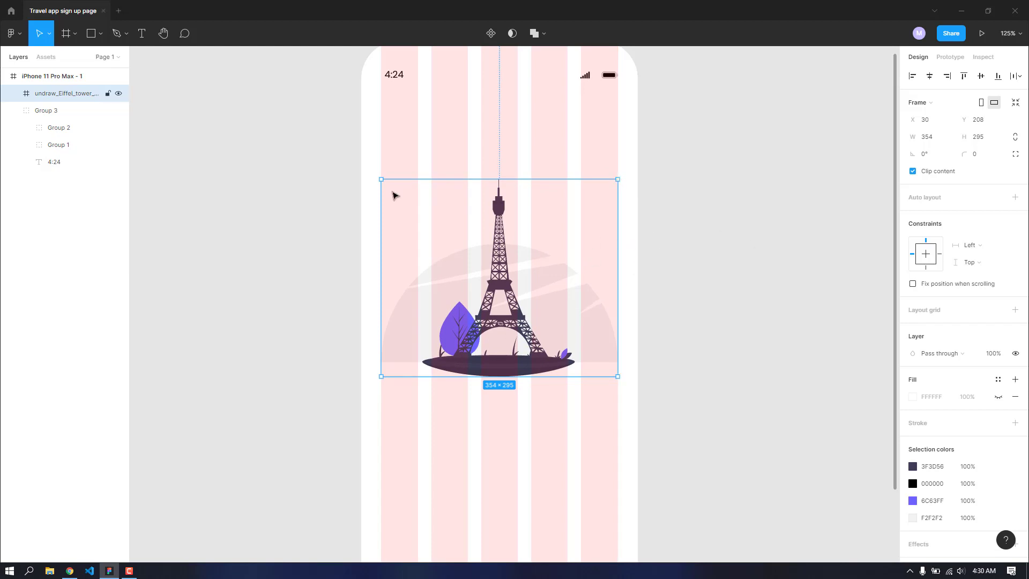
Step: Hide the iPhone frame's column layout grid and clear the selection
click(60, 76)
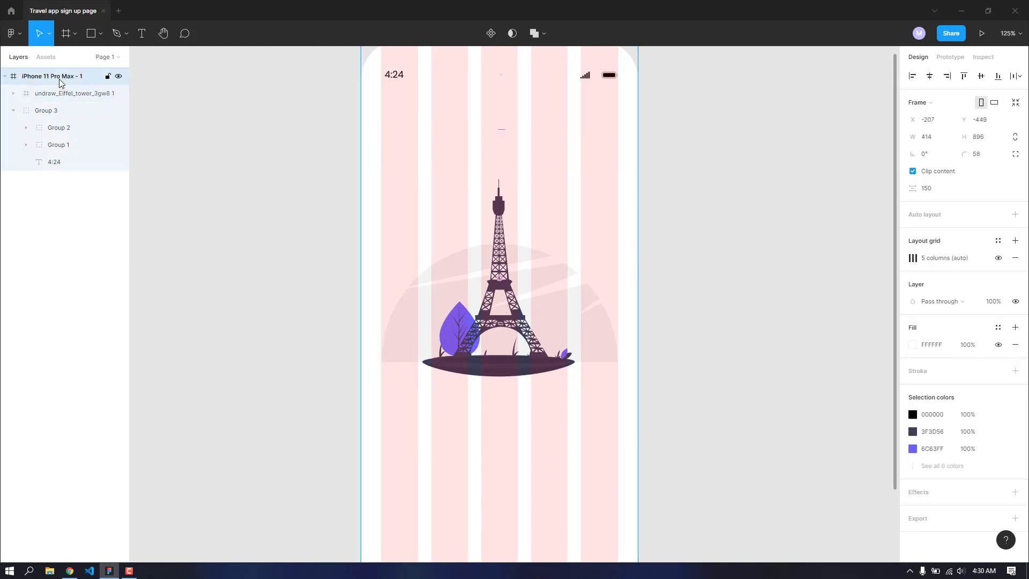
click(998, 258)
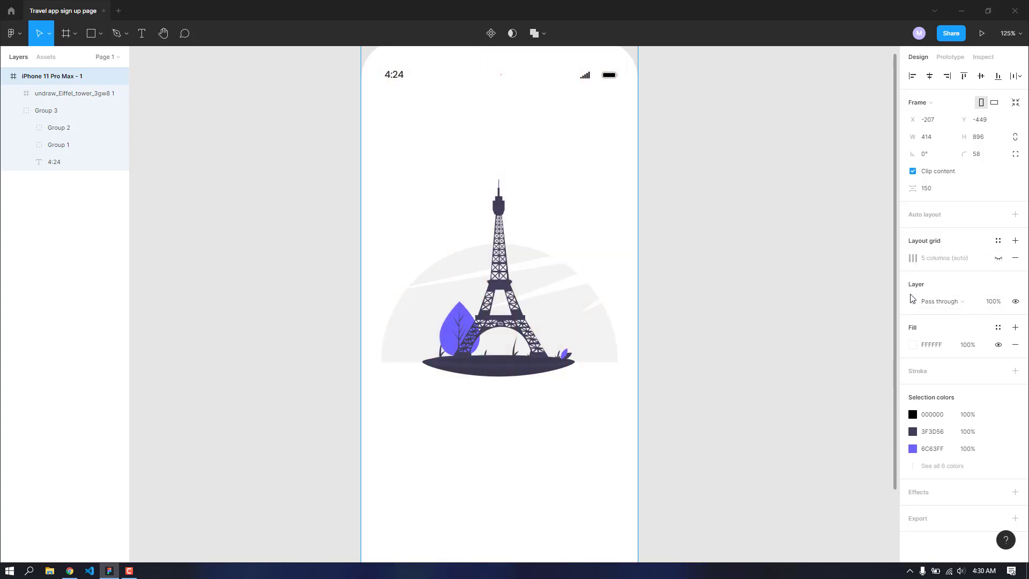
click(801, 313)
ctrl+scroll(805, 313, down, 3)
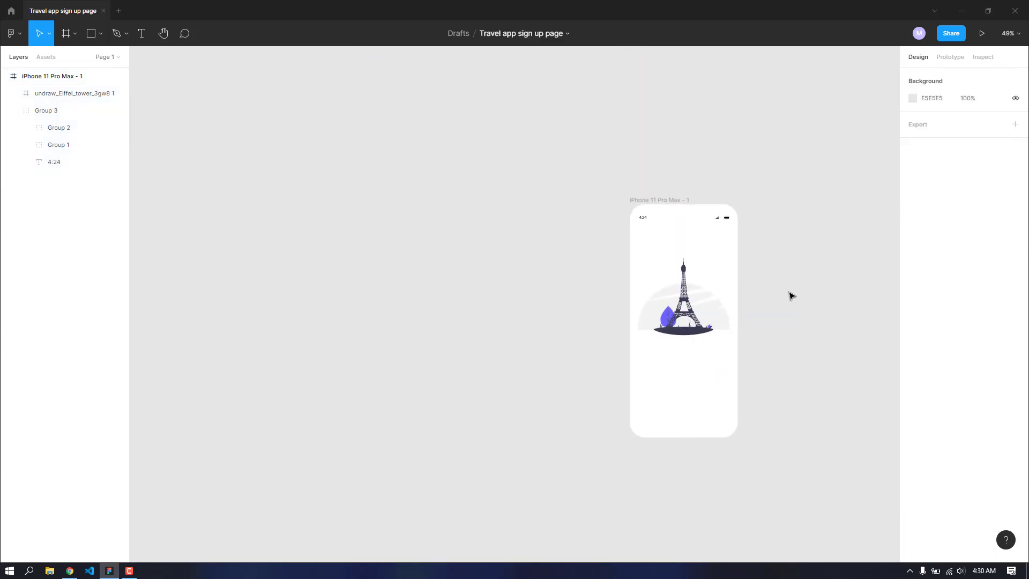
Step: Nudge the Eiffel tower illustration straight up to a Y position of about 150, keeping it horizontally centred in the frame
ctrl+scroll(790, 292, up, 1)
scroll(790, 293, up, 2)
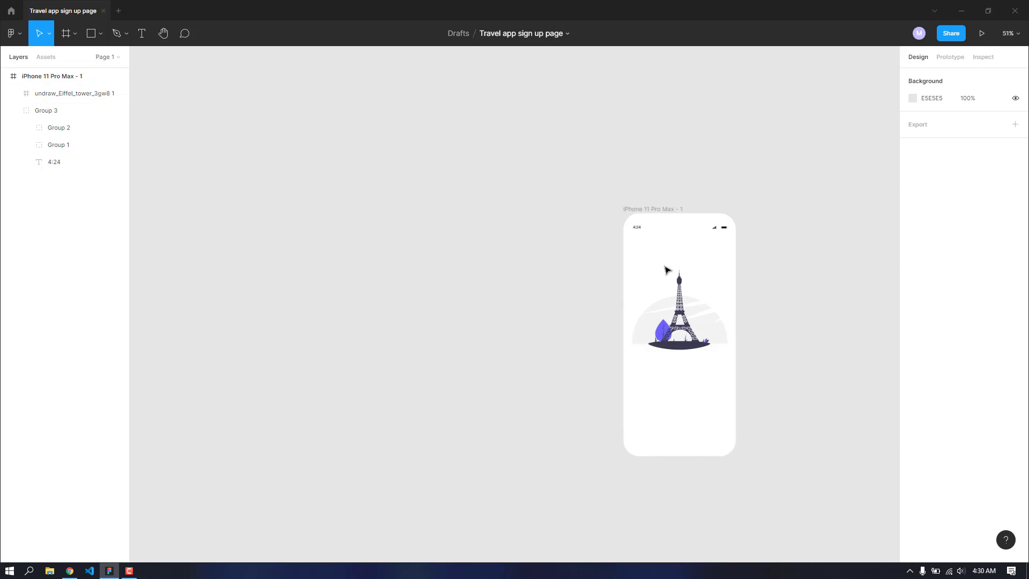
ctrl+scroll(779, 367, up, 3)
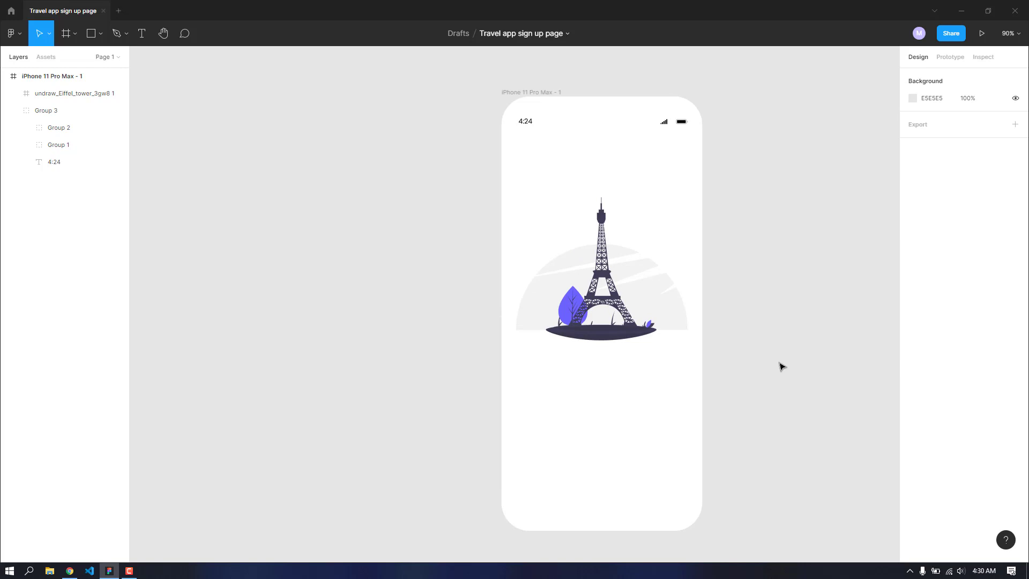
scroll(782, 366, down, 1)
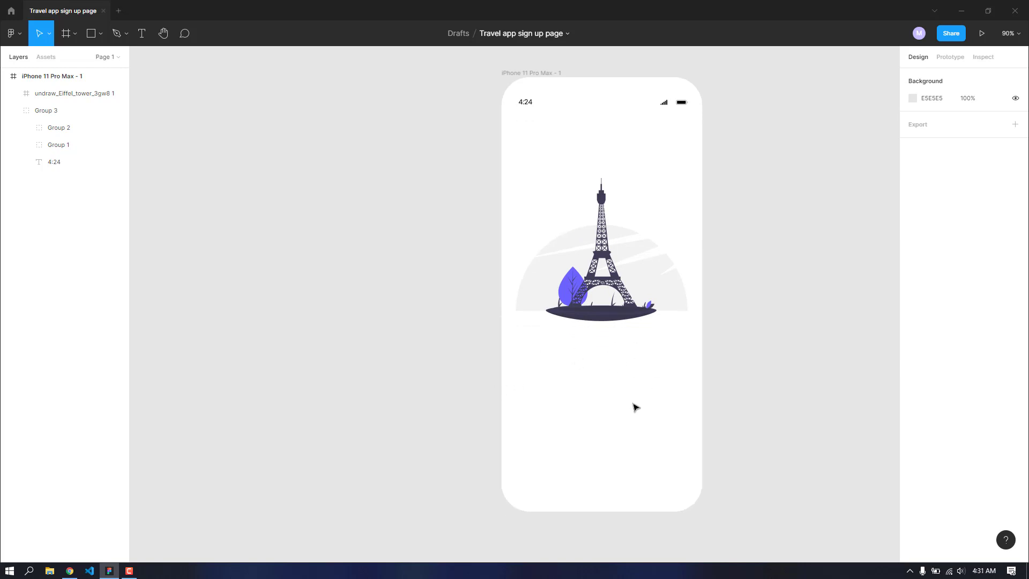
click(621, 282)
drag(622, 282, 621, 281)
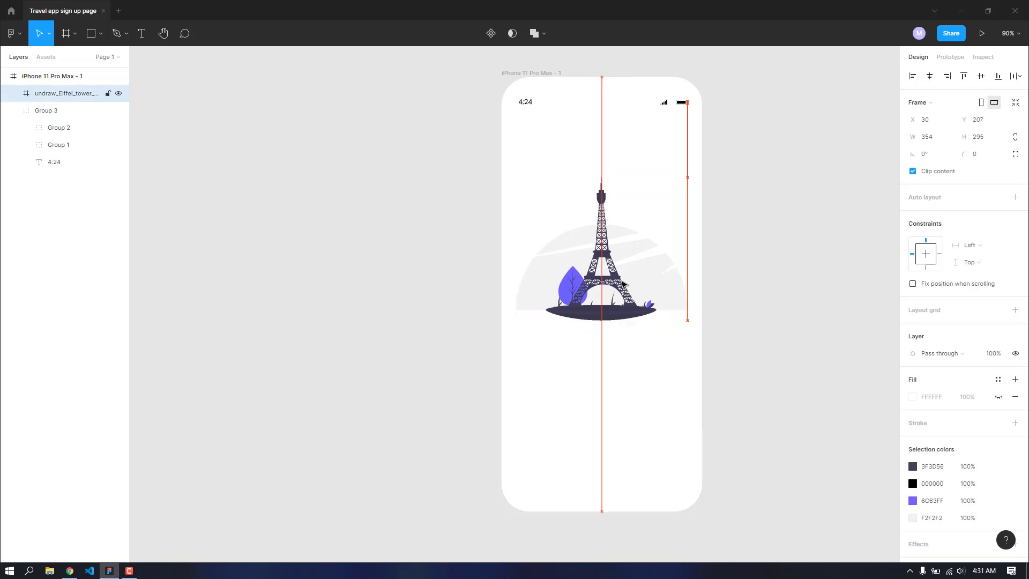
key(Up)
key(Up)
key(Up)
key(Up)
key(Up)
key(Up)
key(Up)
key(Up)
key(Up)
key(Up)
key(Up)
key(Up)
key(Up)
key(Up)
key(Up)
key(Up)
key(Up)
key(Up)
key(Up)
key(Up)
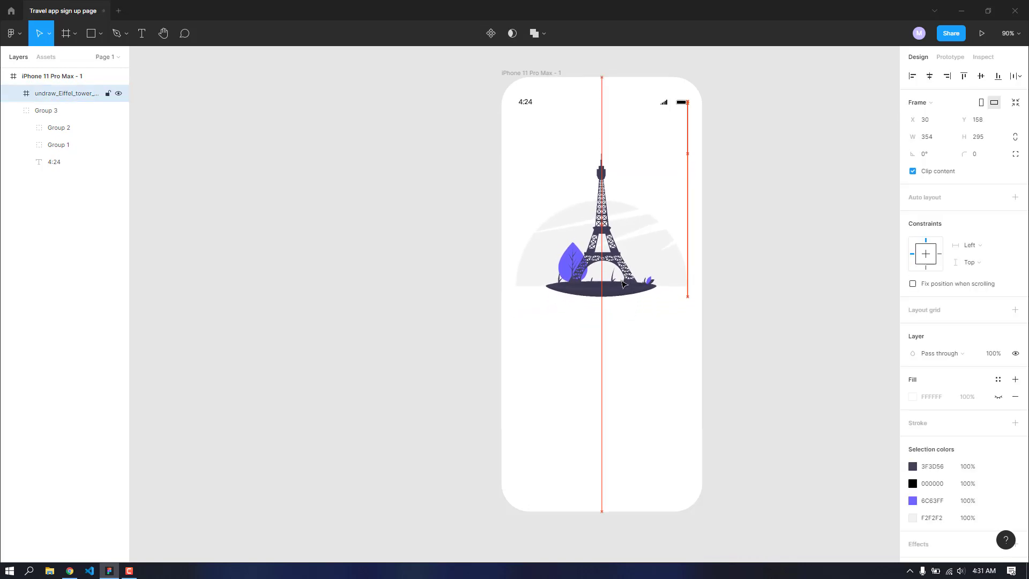
key(Up)
key(Up)
key(Up)
key(Up)
key(Up)
key(Up)
key(Up)
key(Up)
key(Up)
click(568, 352)
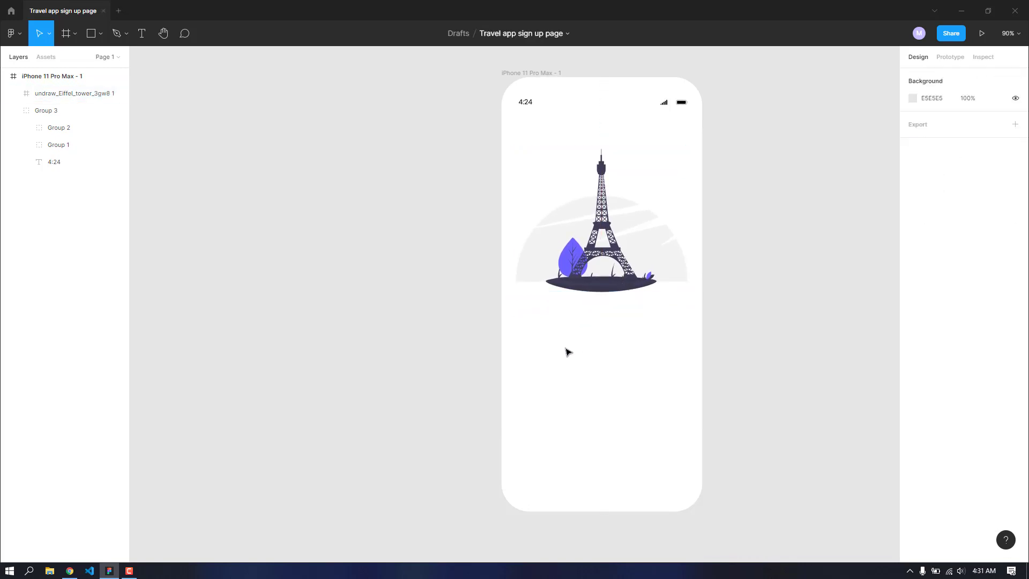
Step: Add a text box about 345 × 69 below the illustration reading "Find your travel buddy"
key(t)
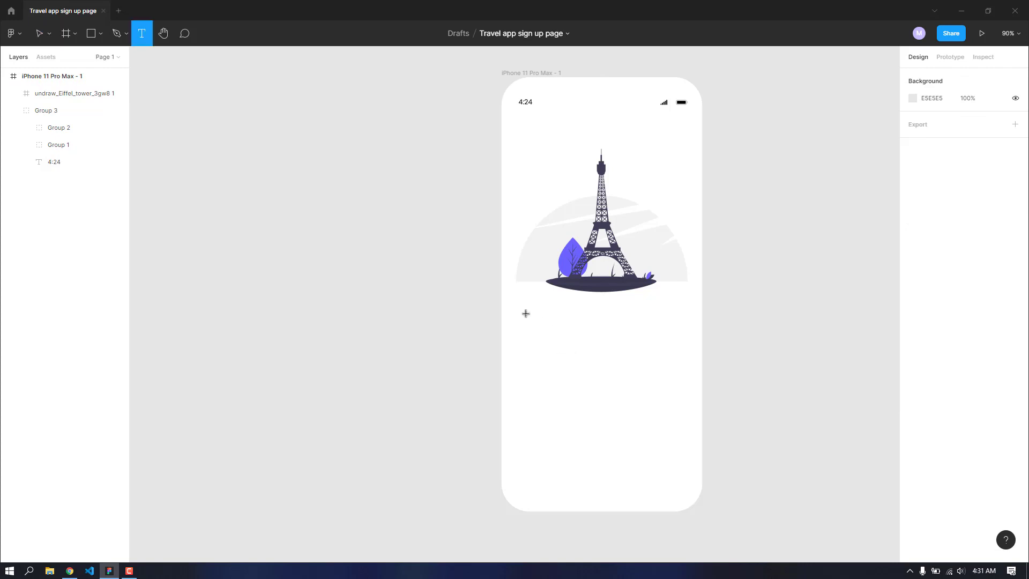
drag(520, 311, 690, 349)
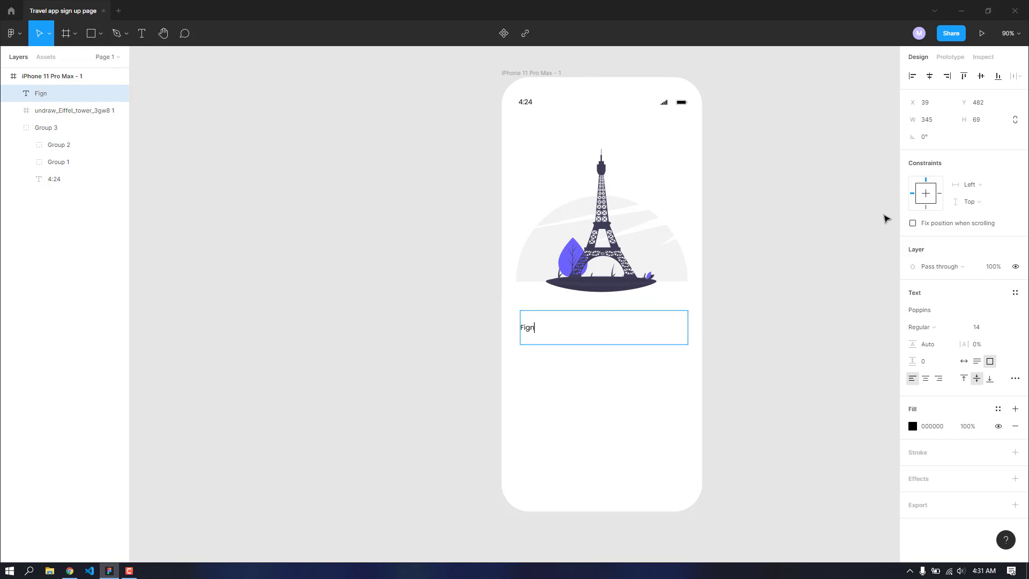
text(Fign)
key(BackSpace)
key(BackSpace)
text(nd Your)
key(BackSpace)
key(BackSpace)
key(BackSpace)
text(your travel buddy)
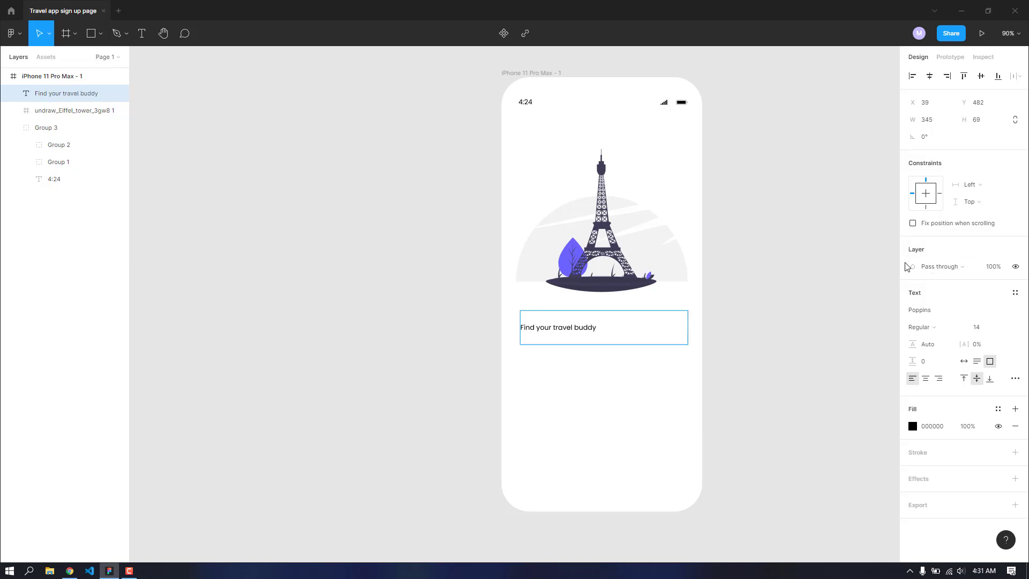
Step: Set the "Find your travel buddy" heading to Bold weight at font size 26
drag(608, 330, 522, 340)
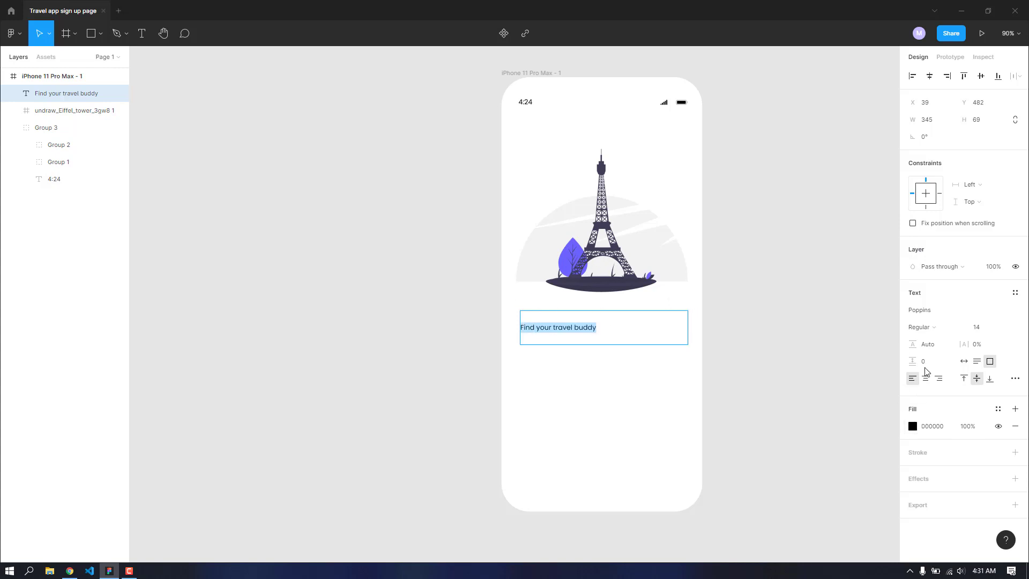
click(932, 332)
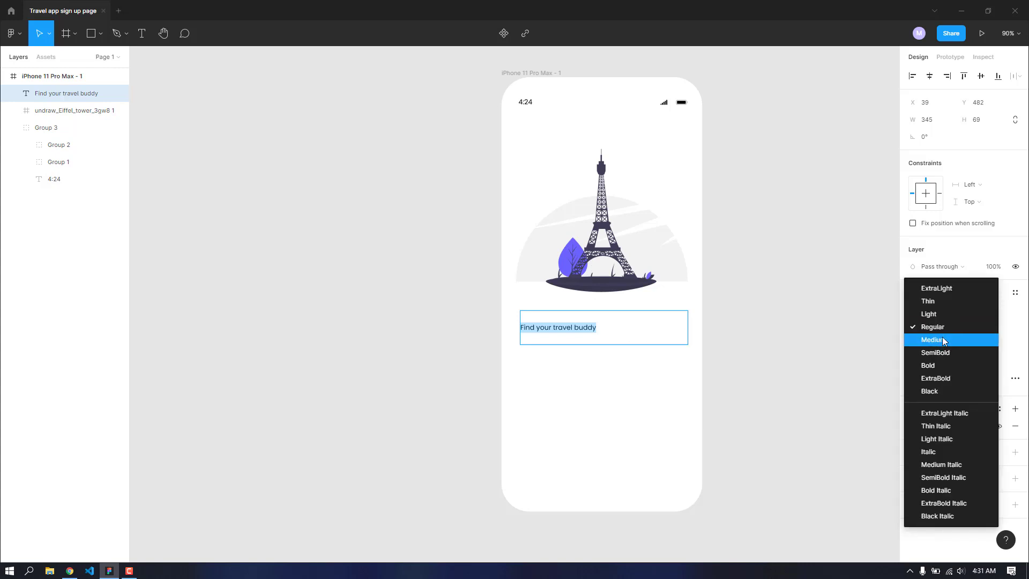
click(949, 365)
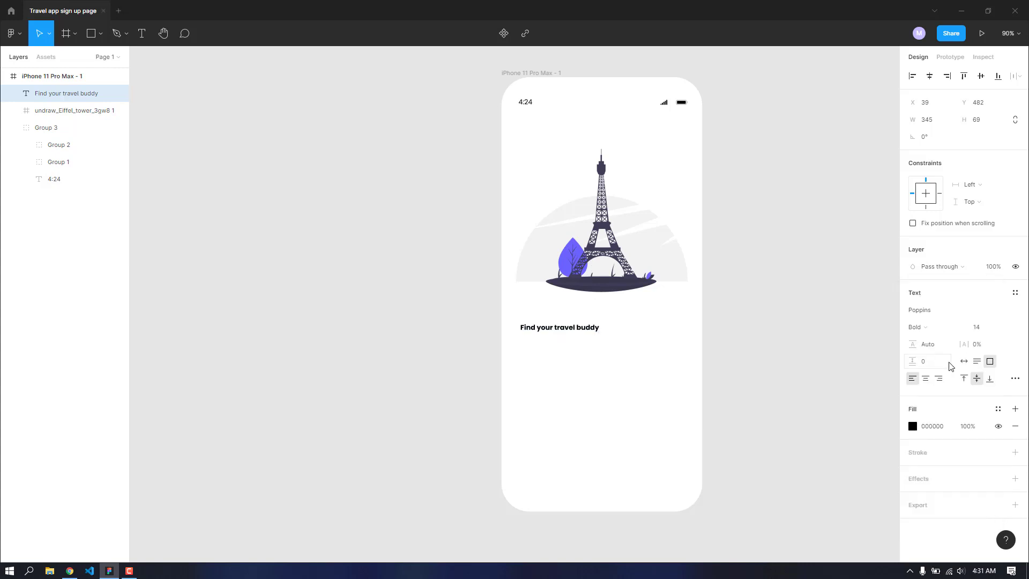
key(Return)
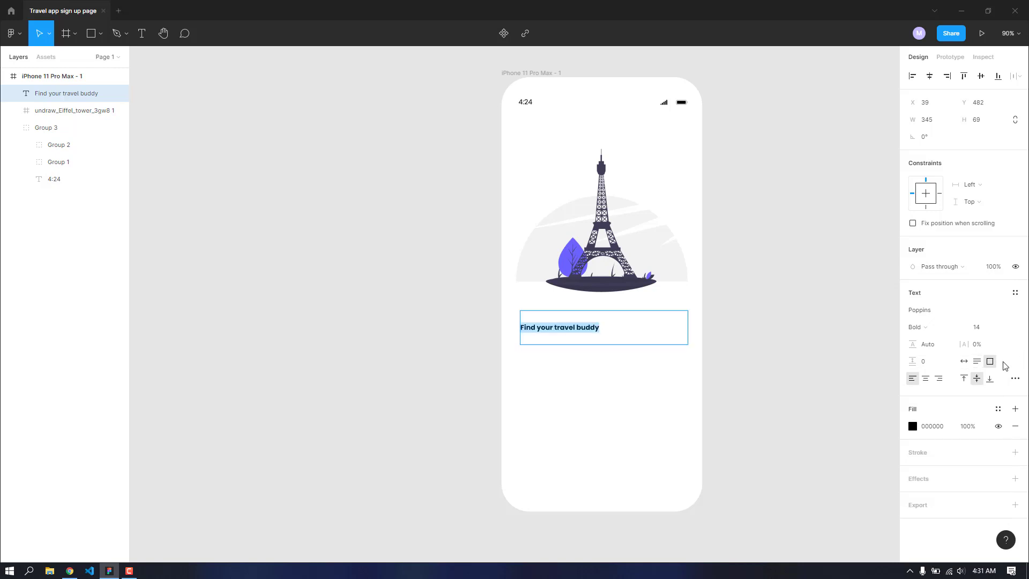
click(1004, 327)
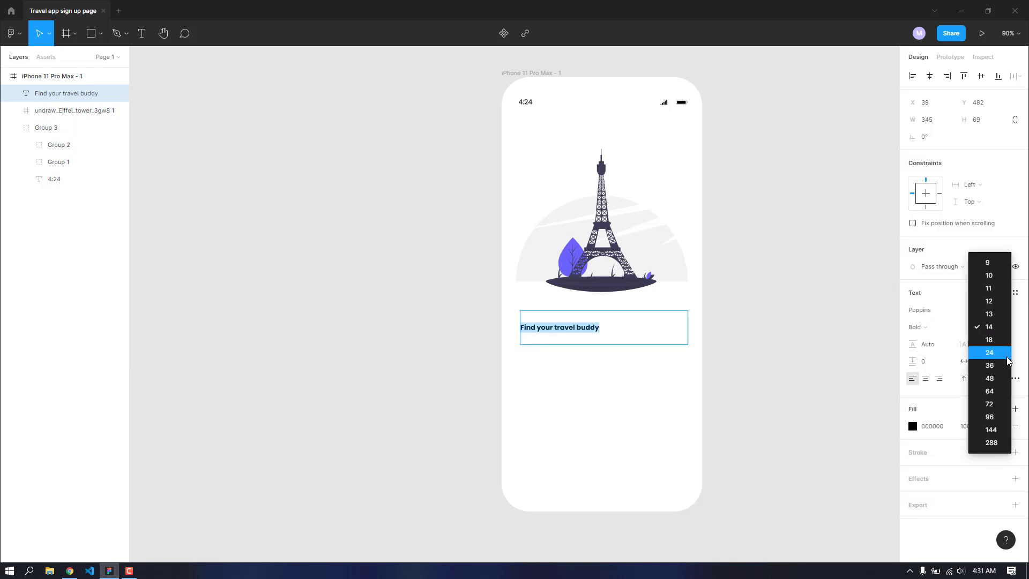
click(1008, 360)
click(986, 331)
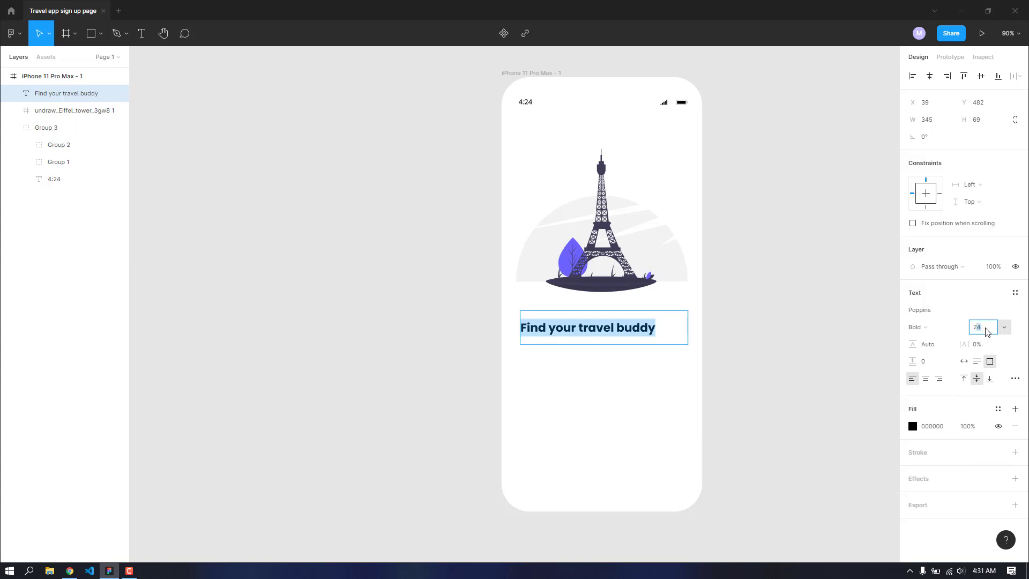
text(26)
key(Return)
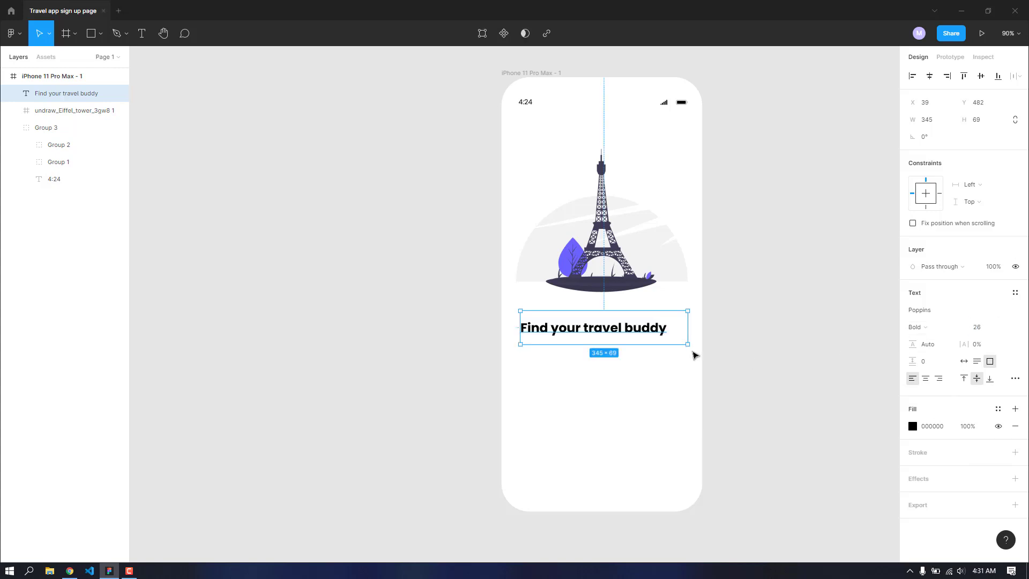
Step: Centre-align the heading text and align its text box to the horizontal centre of the iPhone frame
click(927, 379)
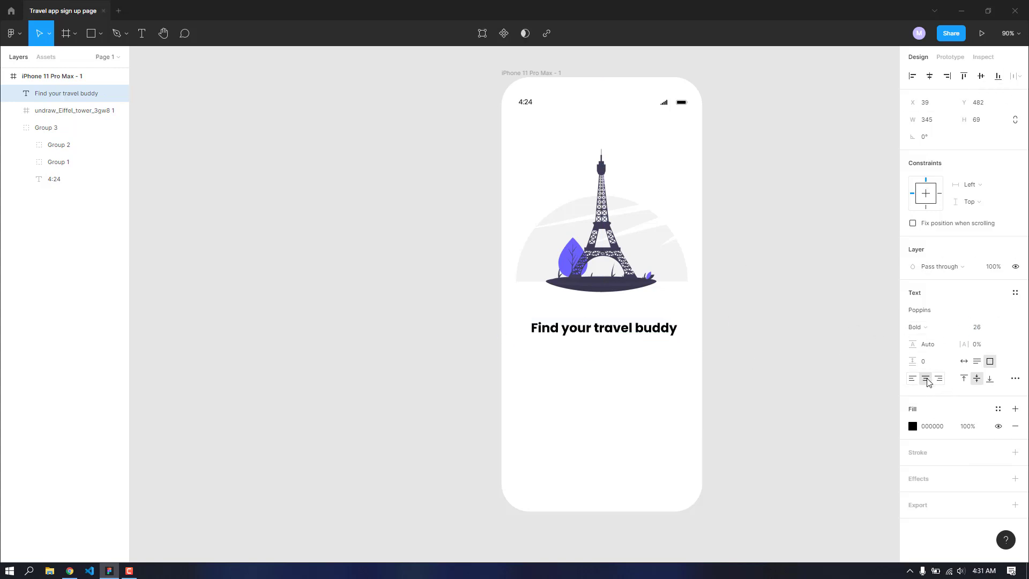
click(929, 76)
click(613, 405)
Step: Change the fill colour of the "Find your travel buddy" heading to dark grey 4B4B4B
click(627, 330)
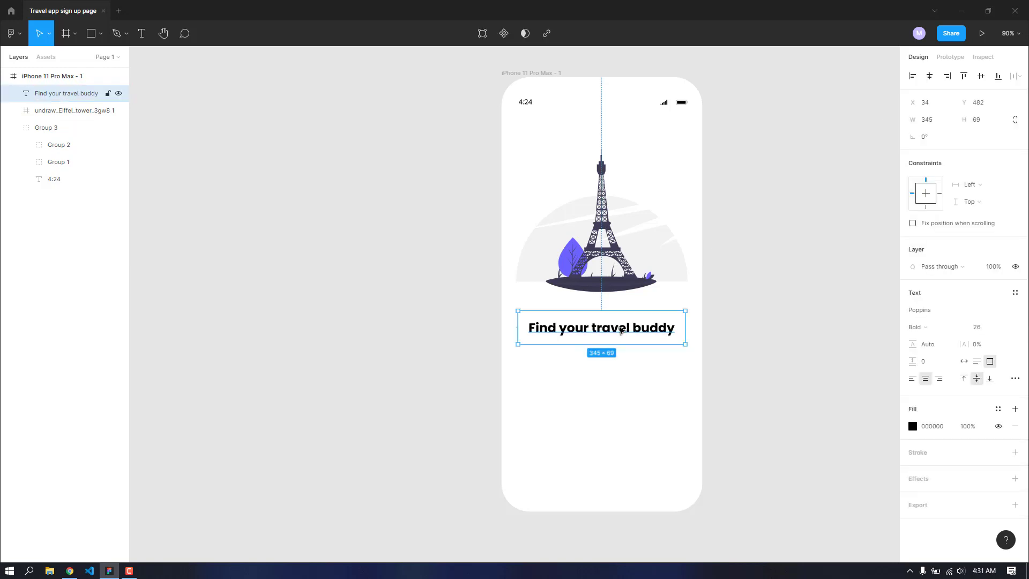
click(912, 427)
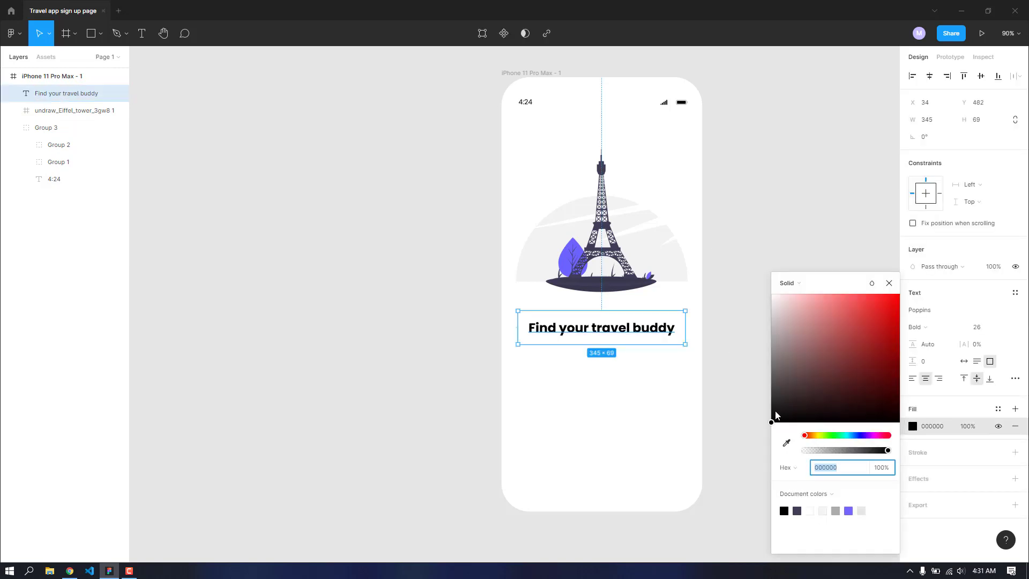
mouse_move(773, 415)
mouse_down()
mouse_move(742, 422)
mouse_move(704, 392)
mouse_up()
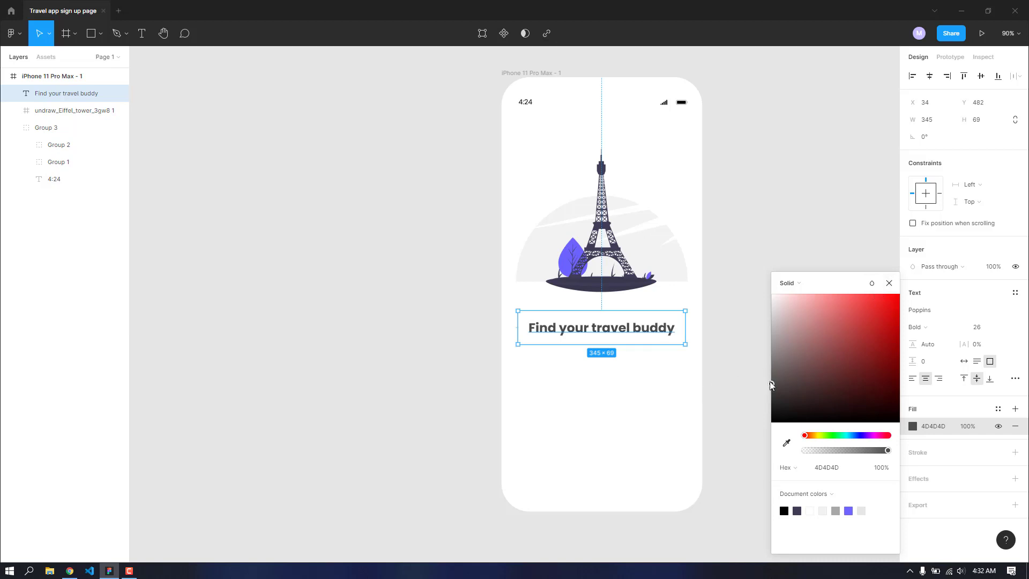
drag(763, 376, 754, 385)
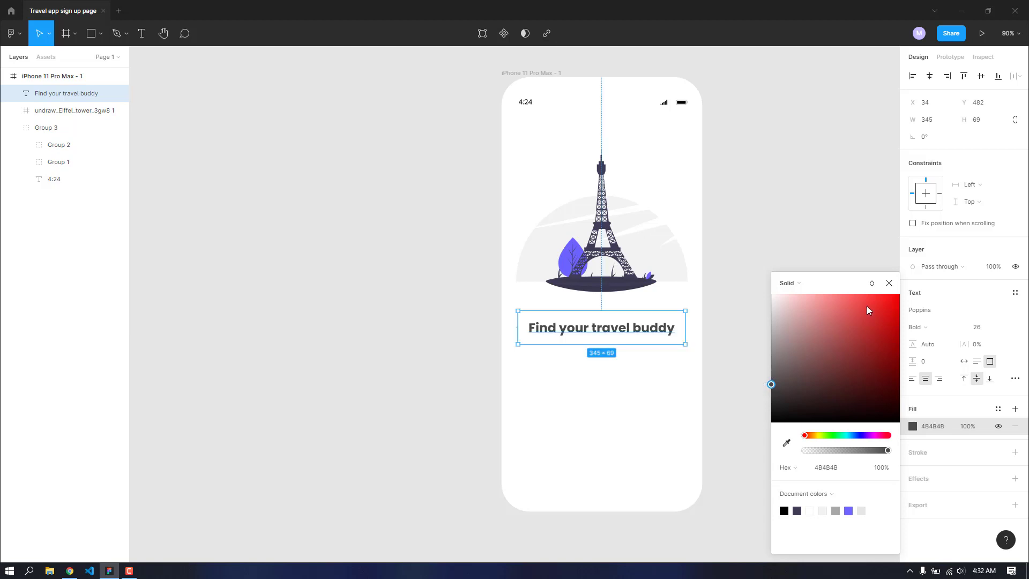
click(889, 284)
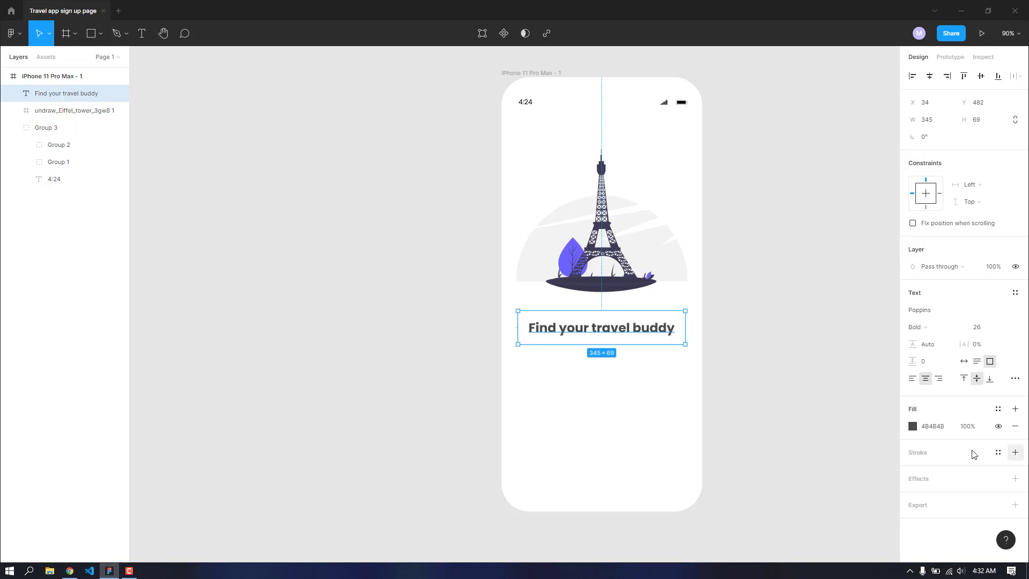
Step: Add a text box about 349 × 70 below the heading reading "Keep calm and go around the world"
scroll(751, 324, up, 5)
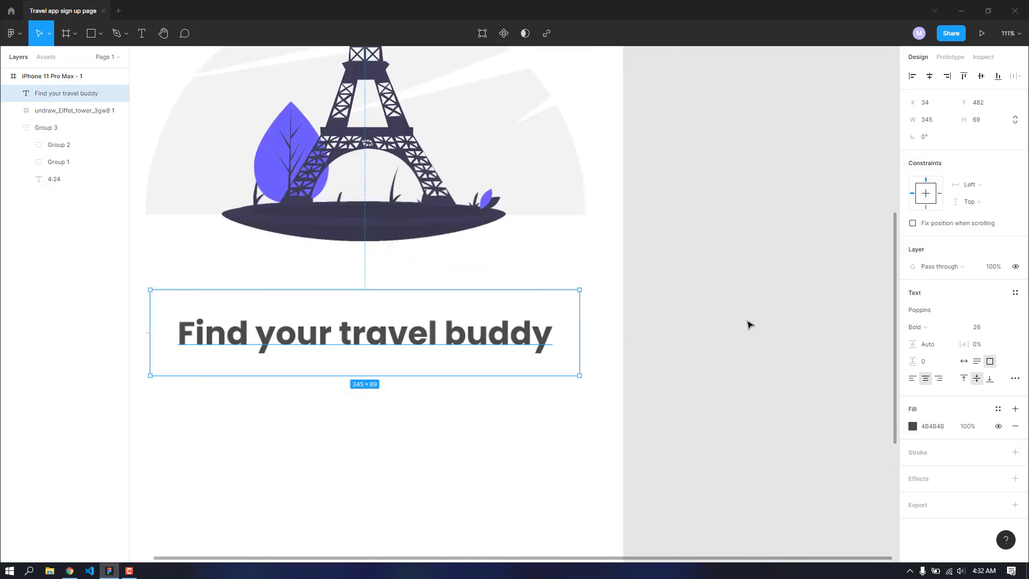
scroll(339, 354, down, 3)
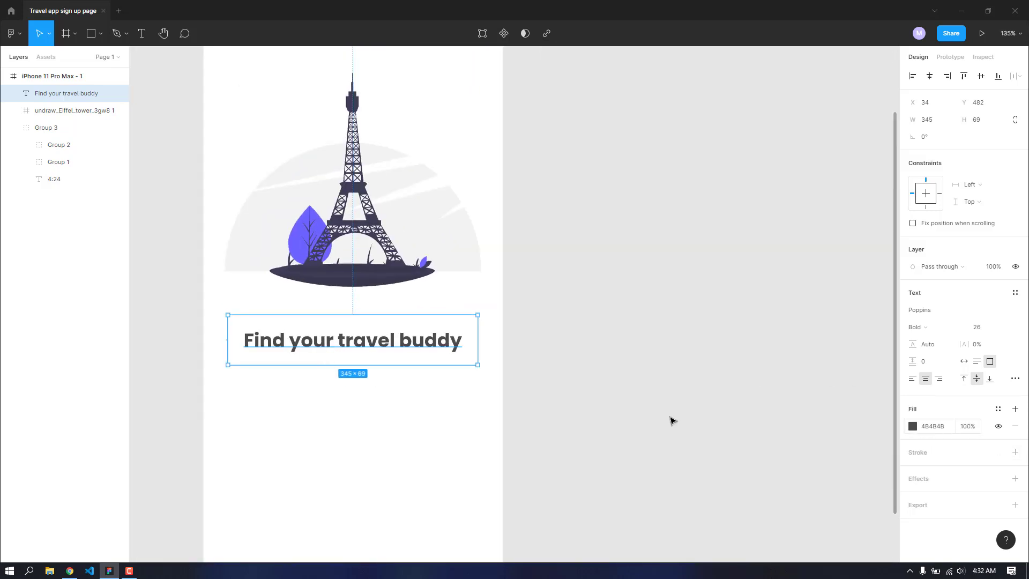
scroll(331, 423, down, 3)
scroll(321, 409, down, 1)
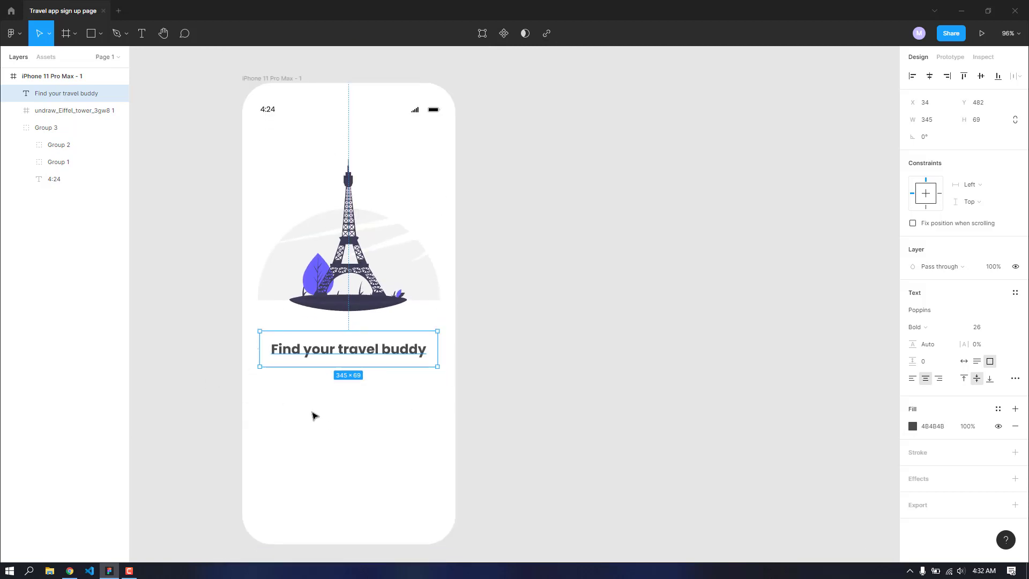
click(314, 415)
key(t)
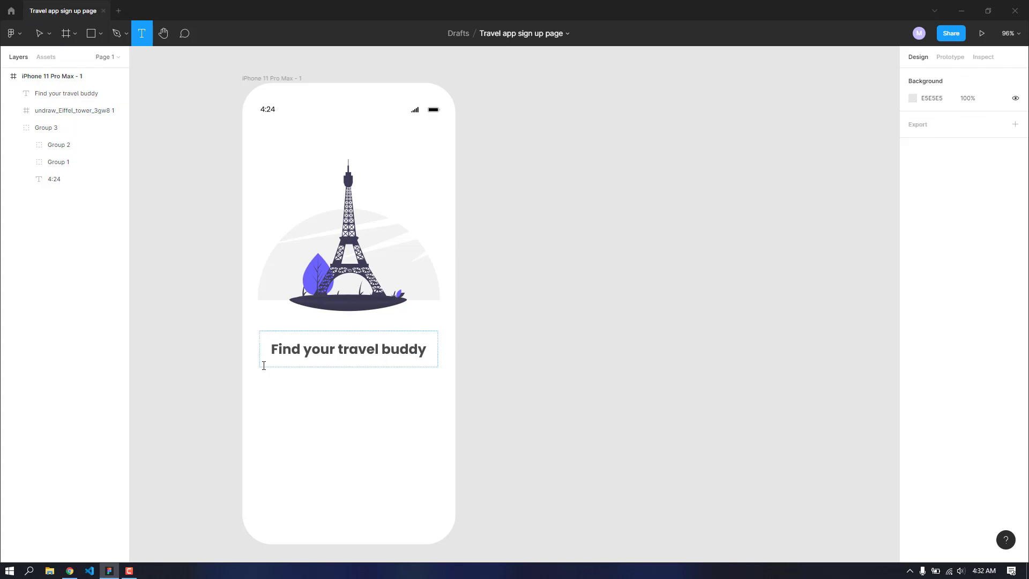
drag(260, 374, 439, 413)
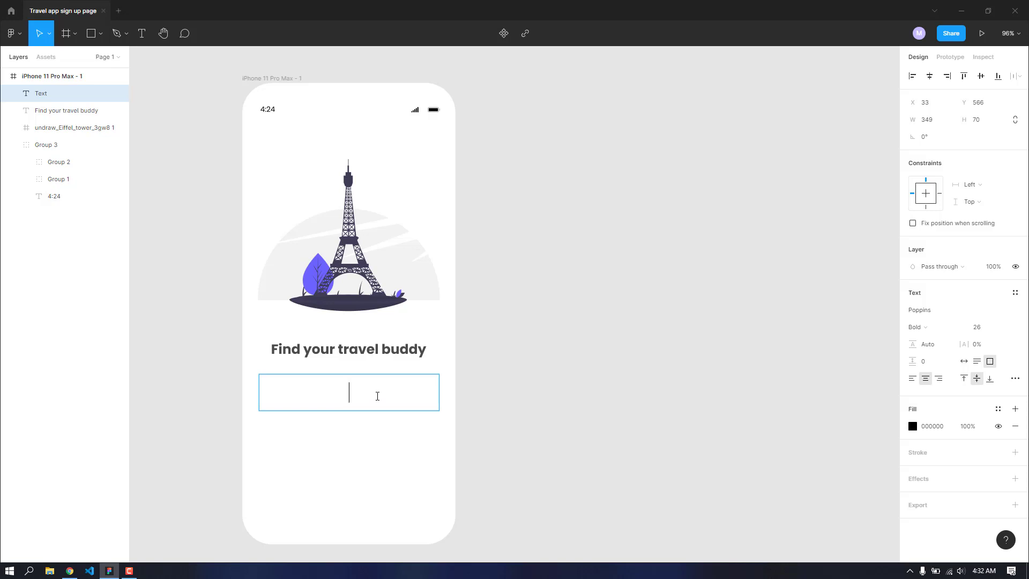
text(Keep calm a)
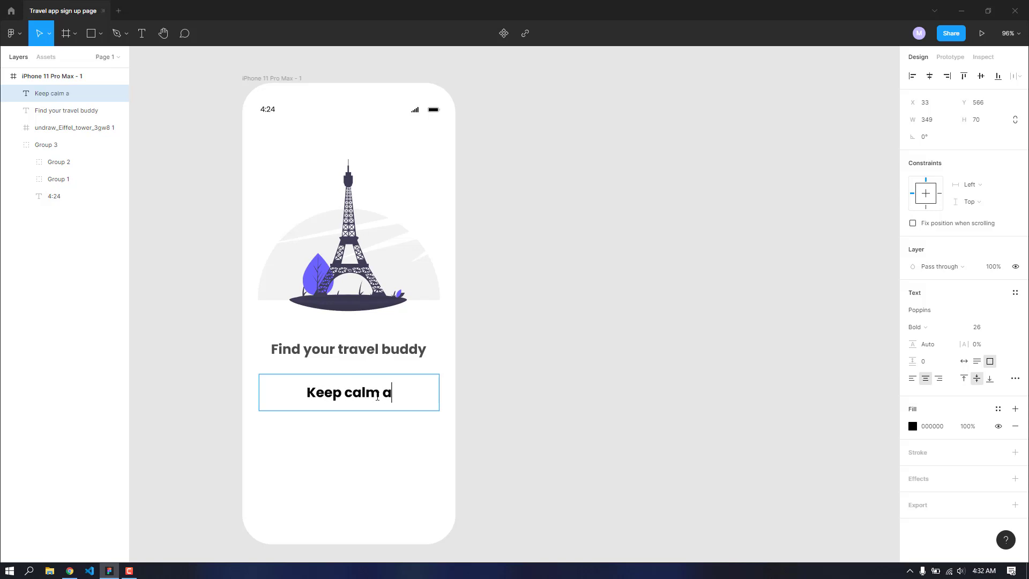
text(nd go )
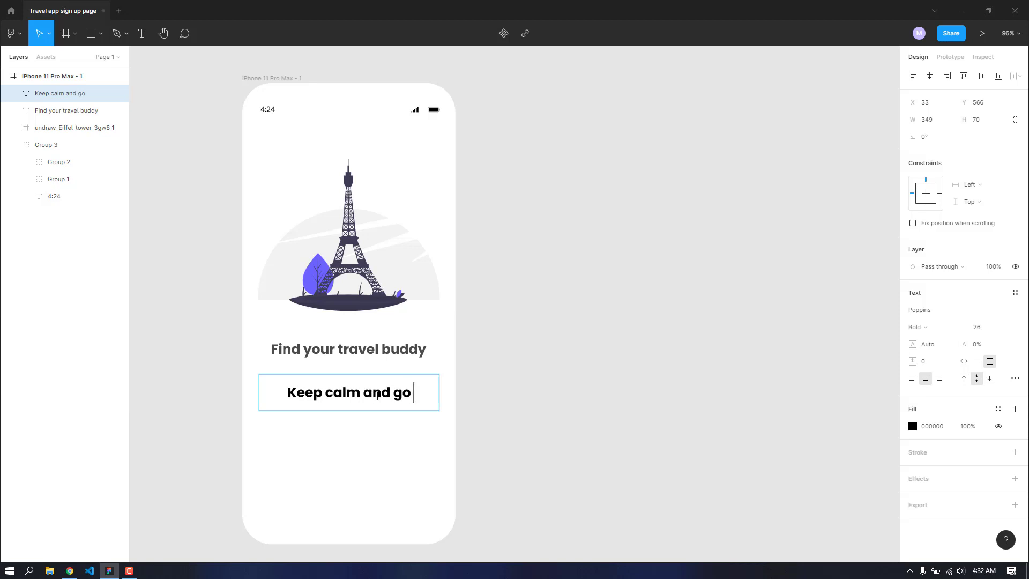
text(around the work)
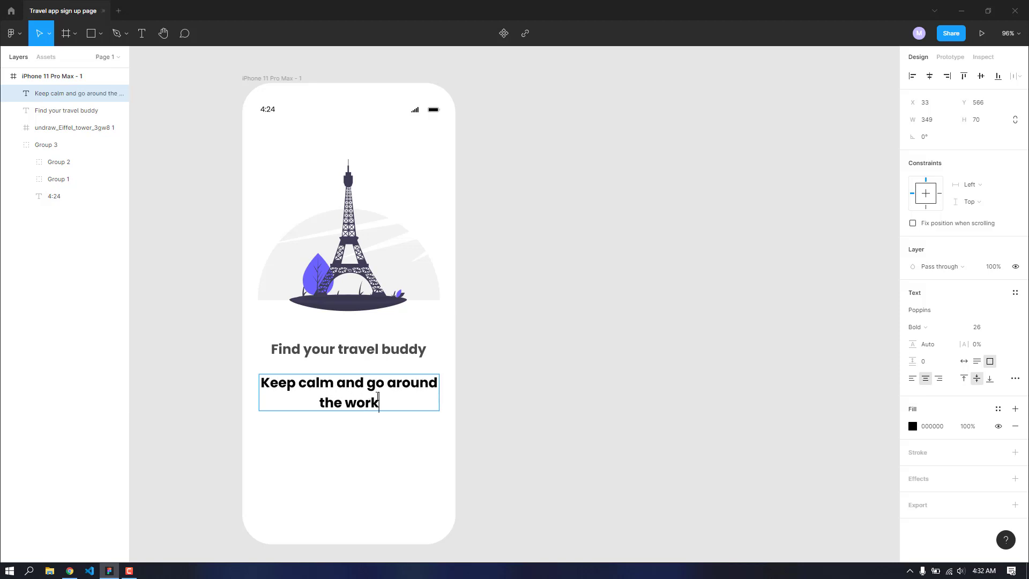
key(BackSpace)
text(ld)
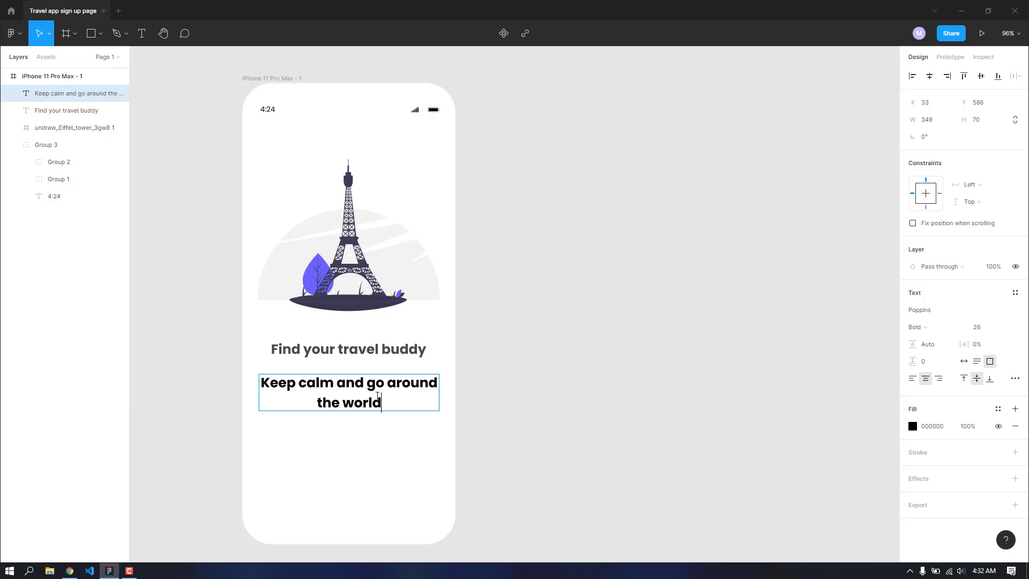
Step: Set the "Keep calm and go around the world" tagline to Regular weight at font size 22
drag(384, 402, 212, 365)
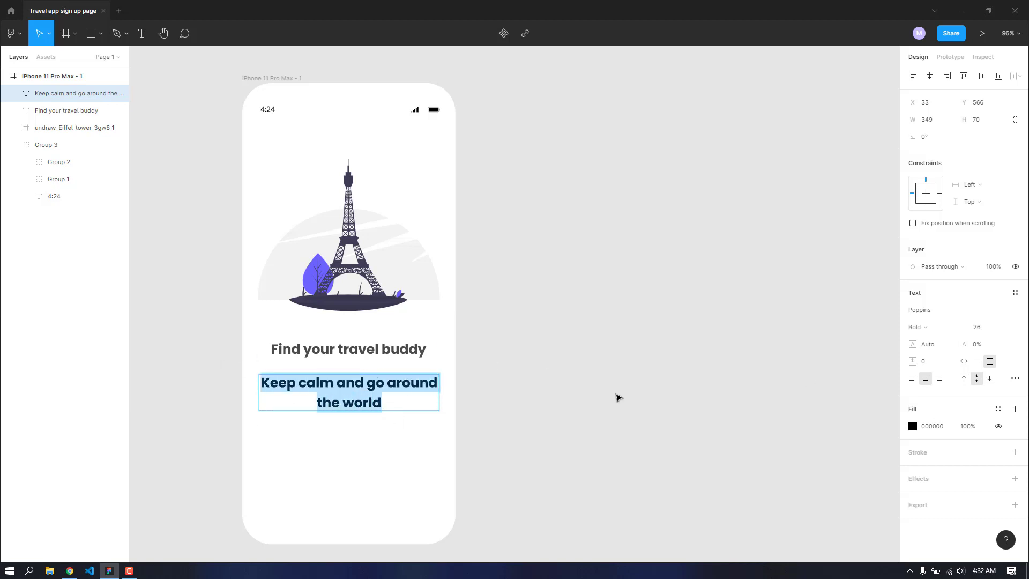
click(932, 332)
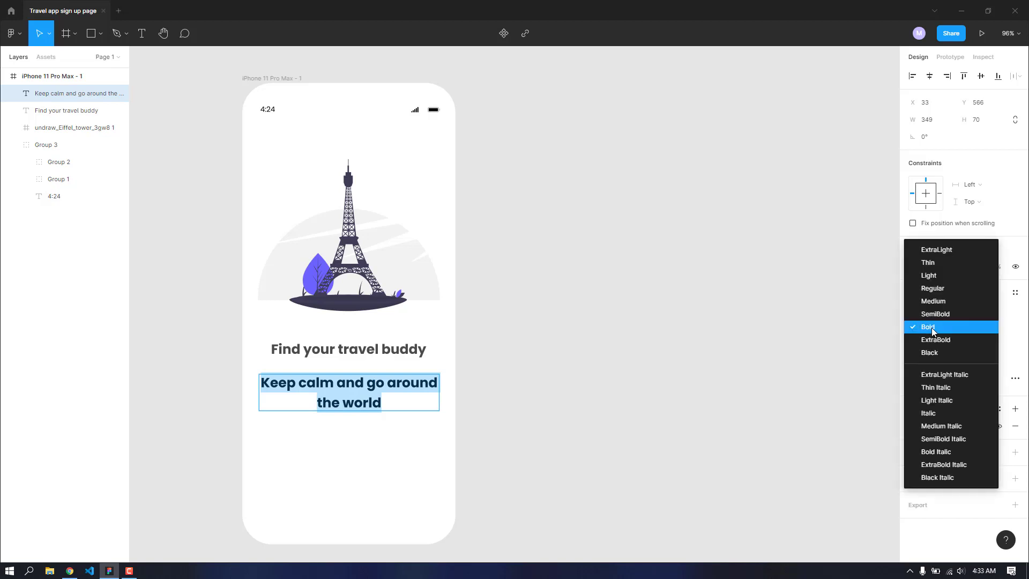
click(934, 288)
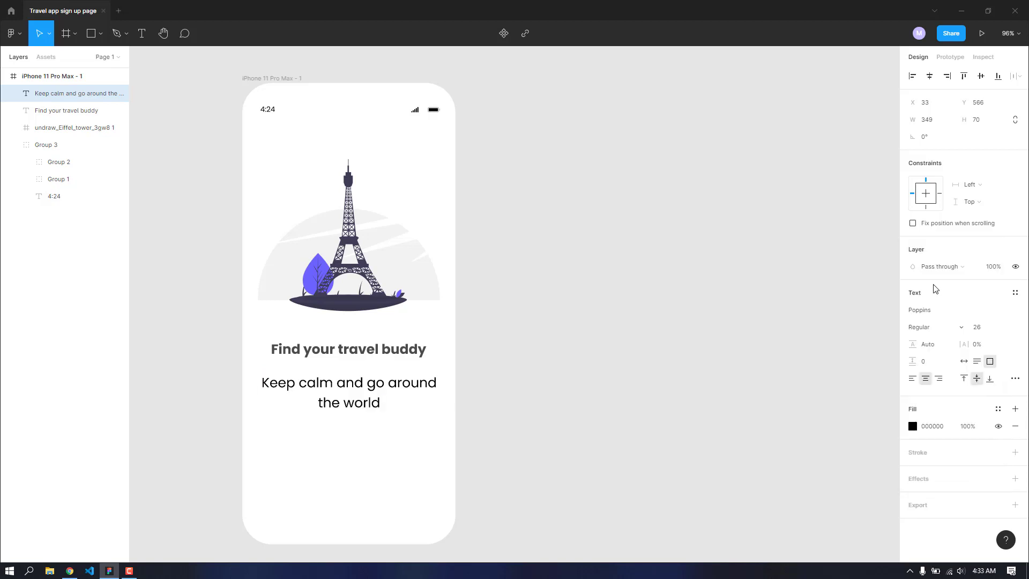
click(1006, 327)
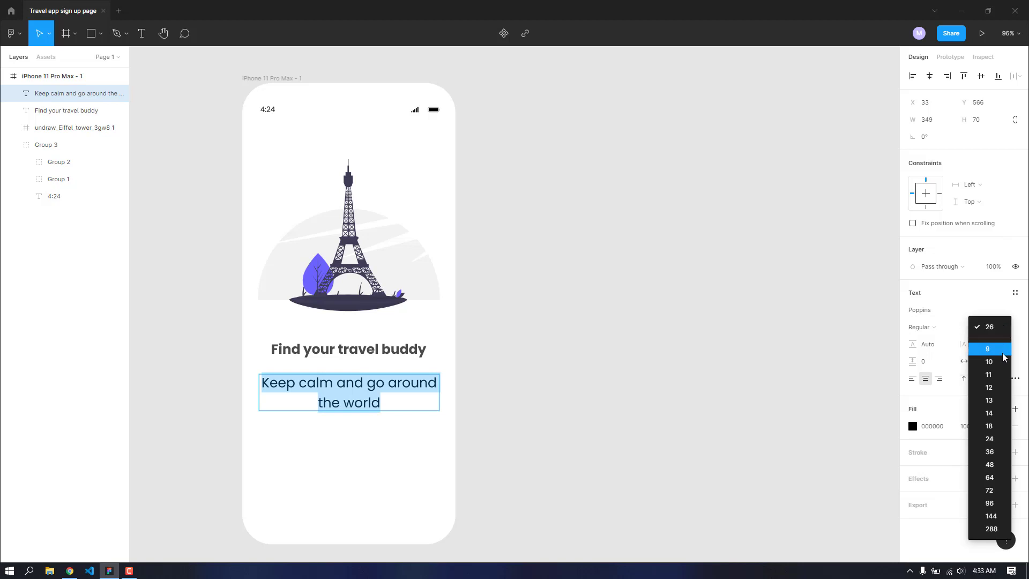
click(1004, 439)
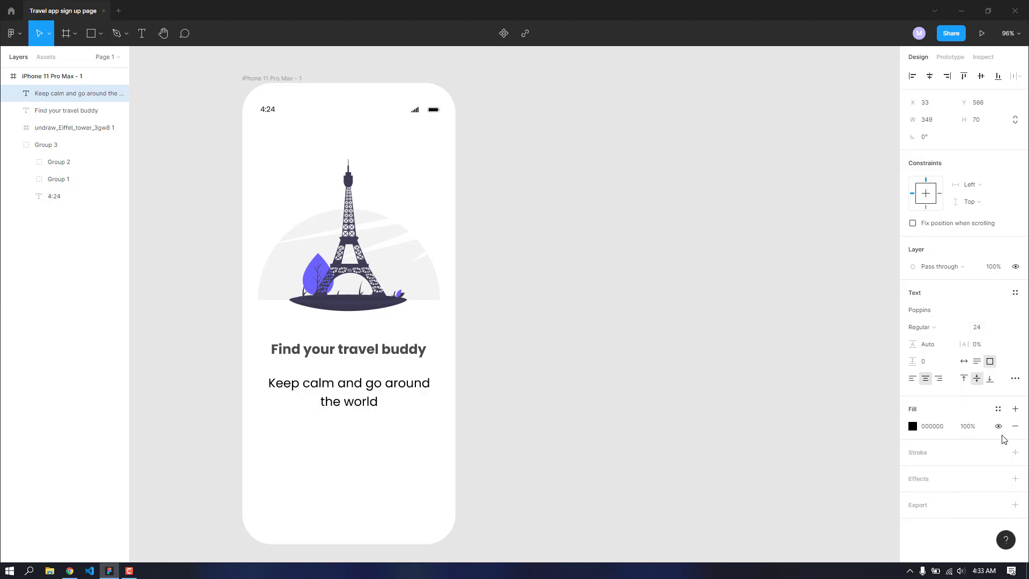
click(990, 329)
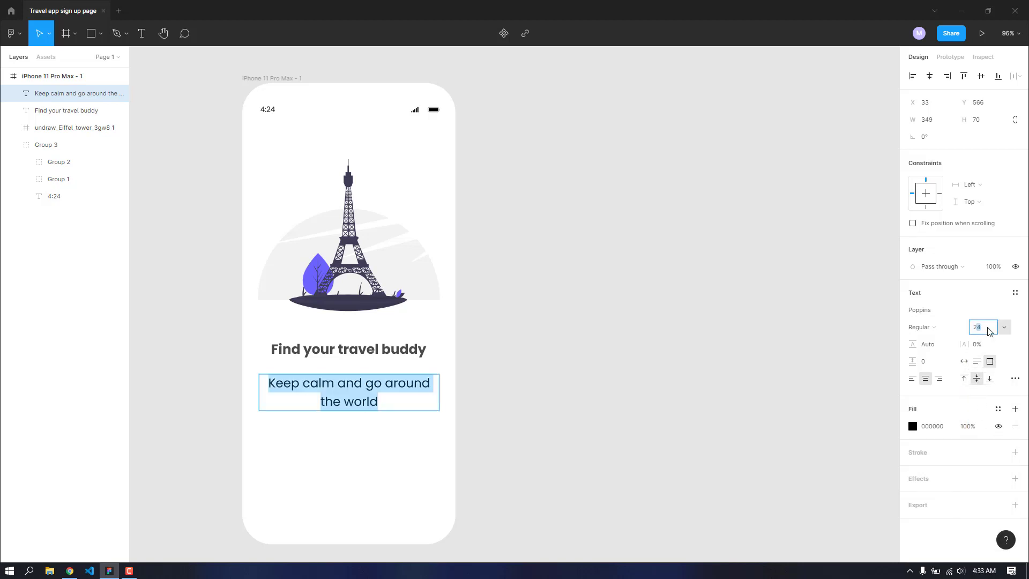
text(22)
key(Return)
Step: Change the tagline's fill colour to the lighter grey 6A6A6A
click(914, 428)
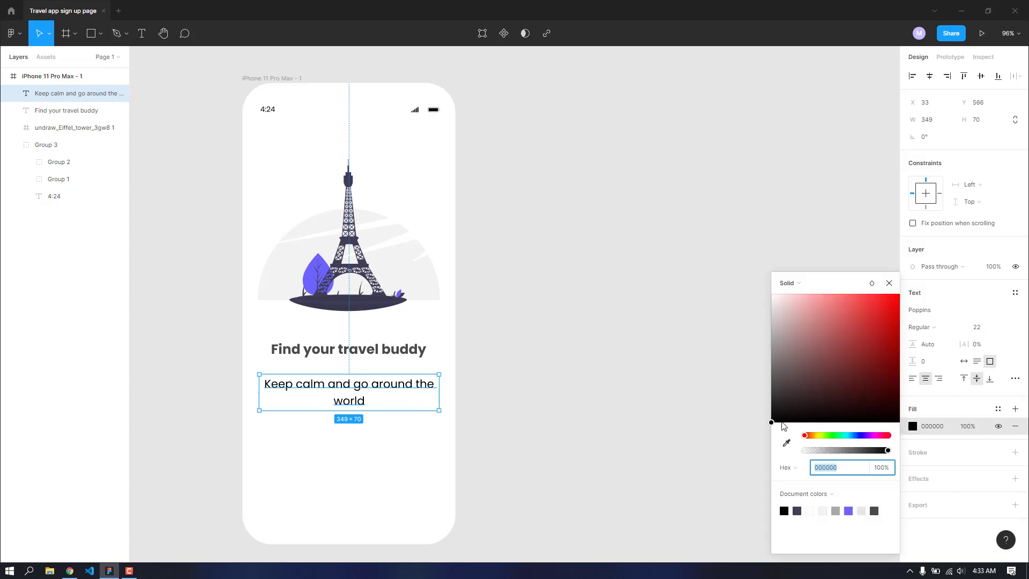
drag(778, 412, 703, 385)
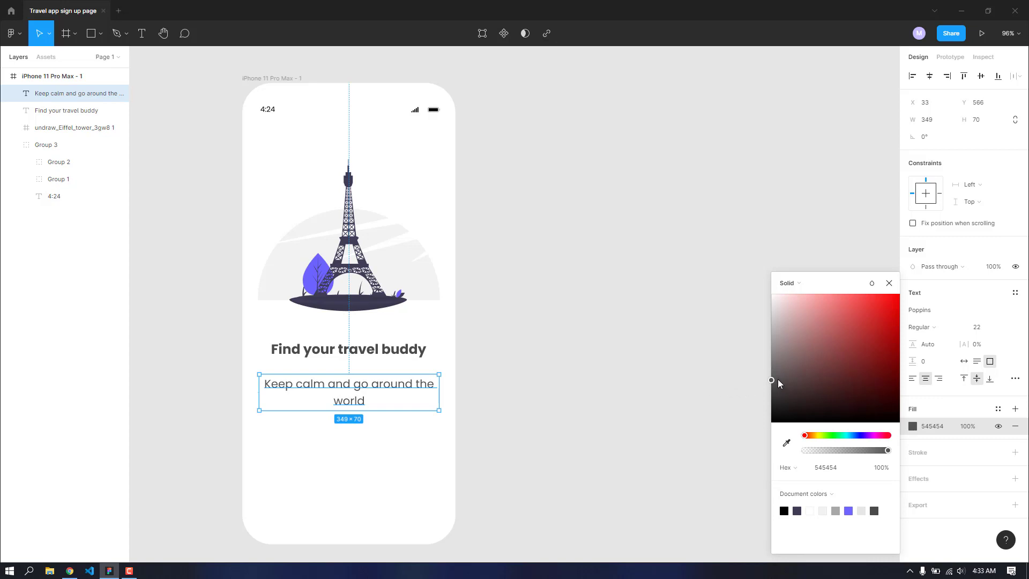
drag(777, 379, 746, 375)
click(889, 283)
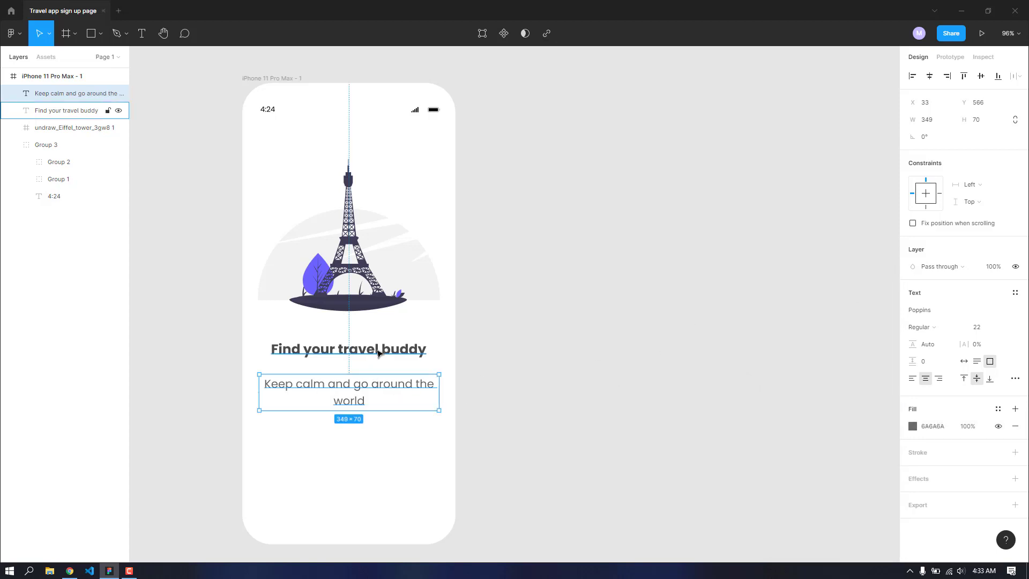
Step: Create a colour style named "title color" from the fill of the "Find your travel buddy" heading
click(380, 351)
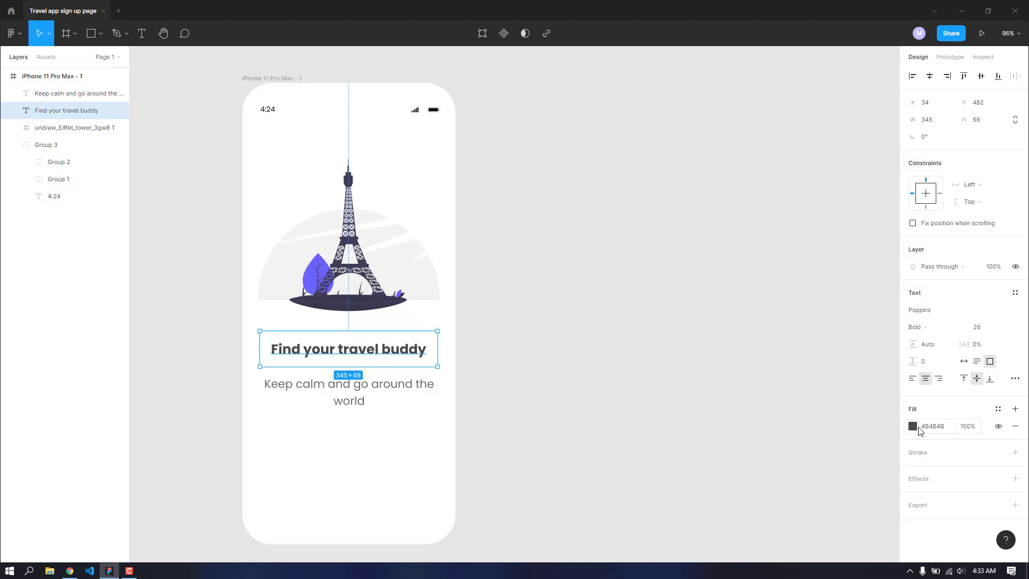
click(1015, 409)
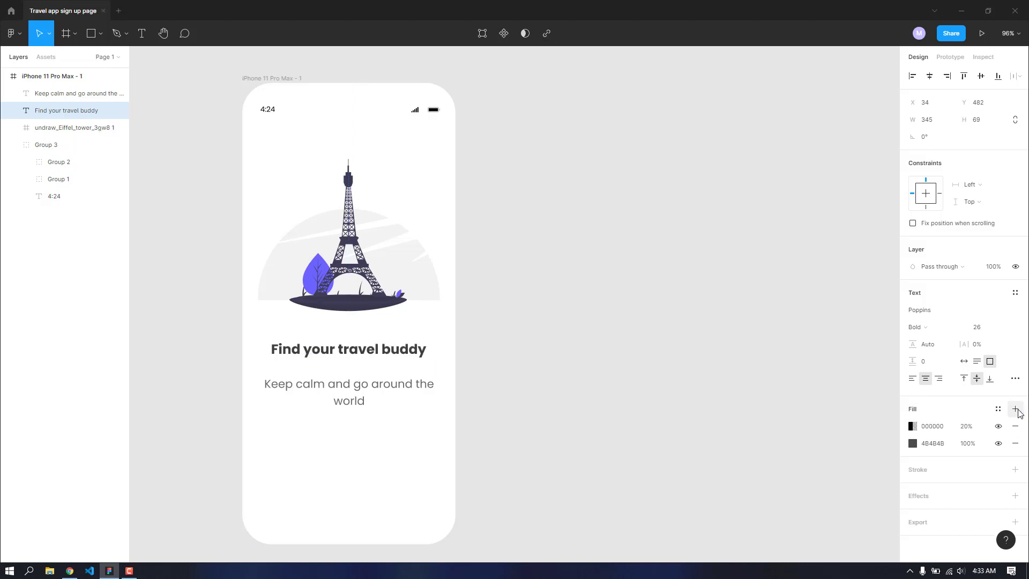
click(1015, 426)
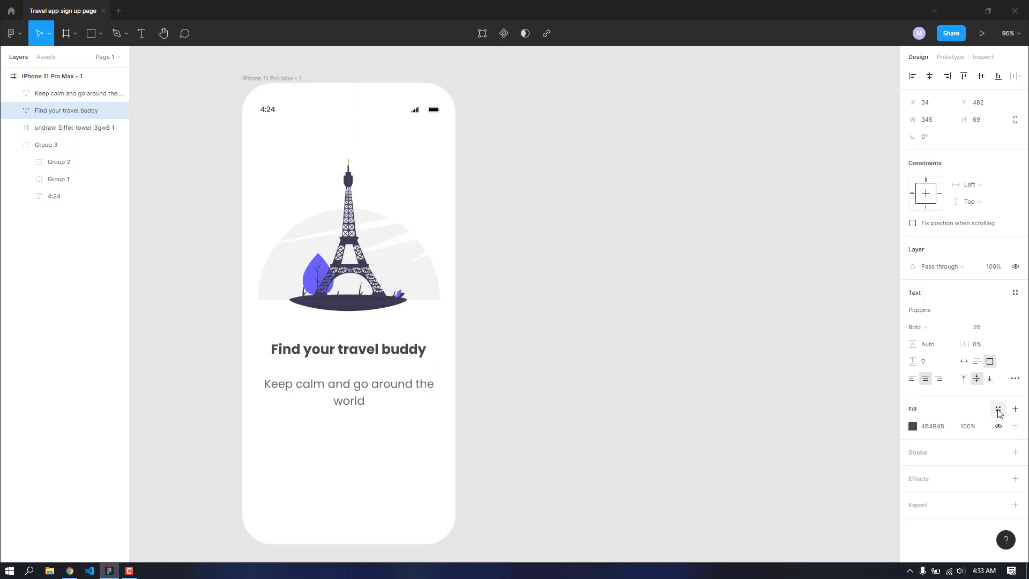
click(998, 412)
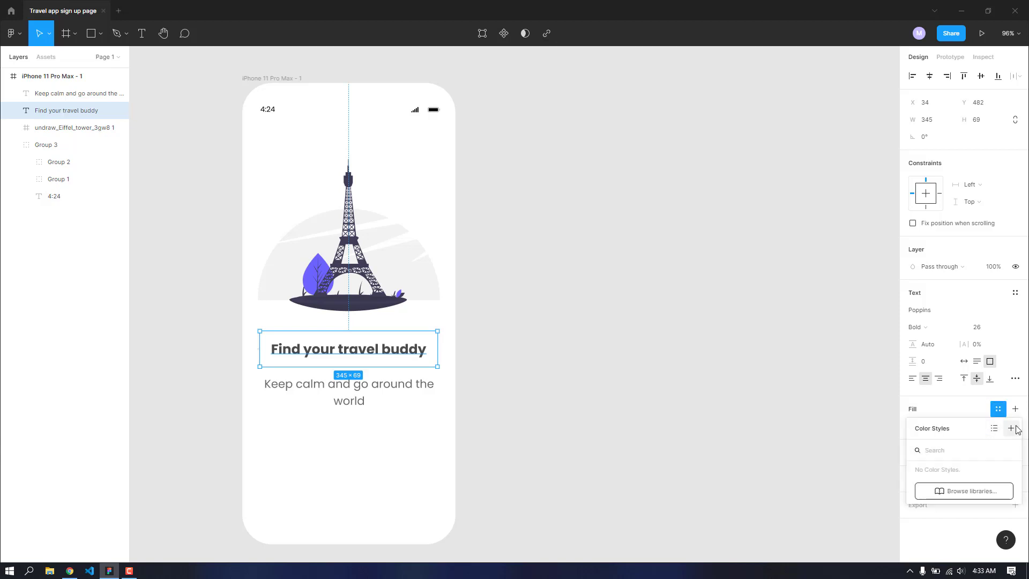
click(1010, 432)
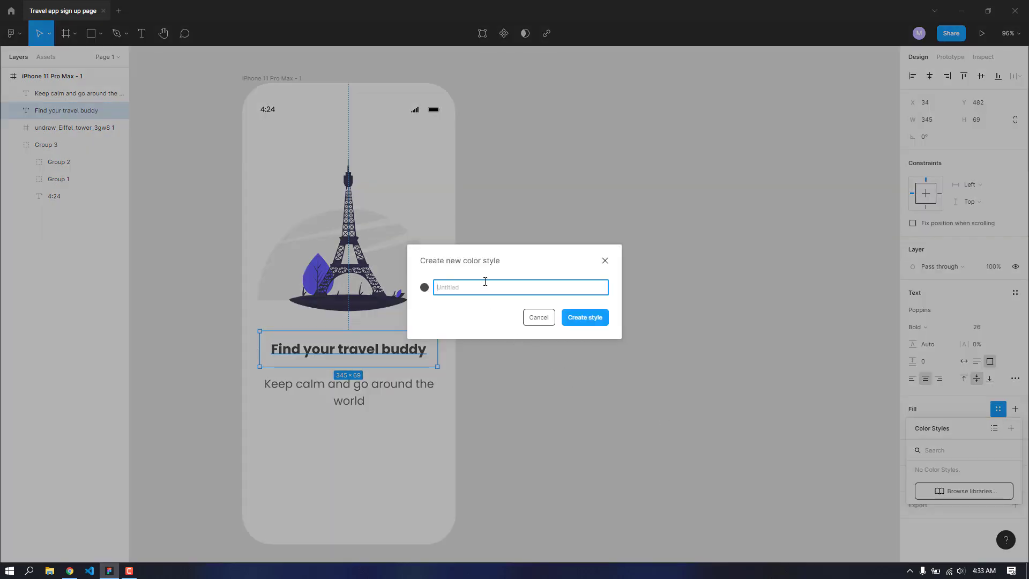
text(title color)
key(Return)
Step: Create a colour style named "gen text color" from the tagline's grey fill
click(357, 395)
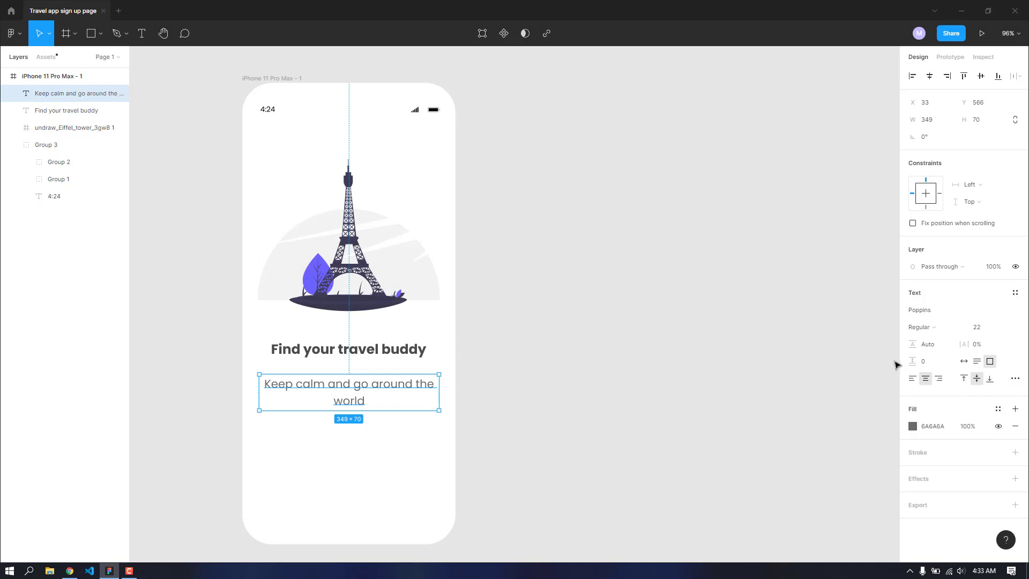
click(998, 409)
click(1011, 428)
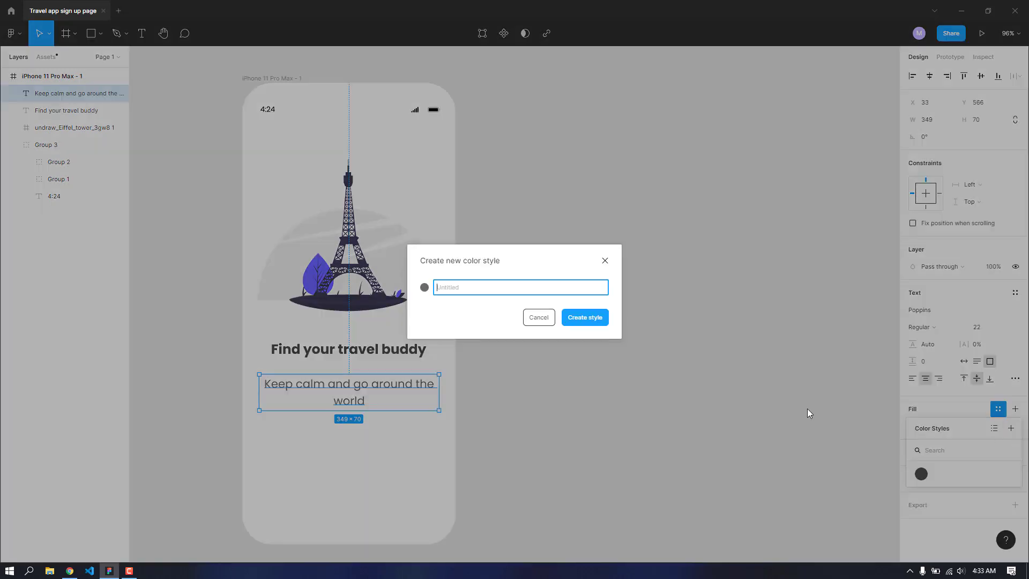
text(gen text color)
key(Return)
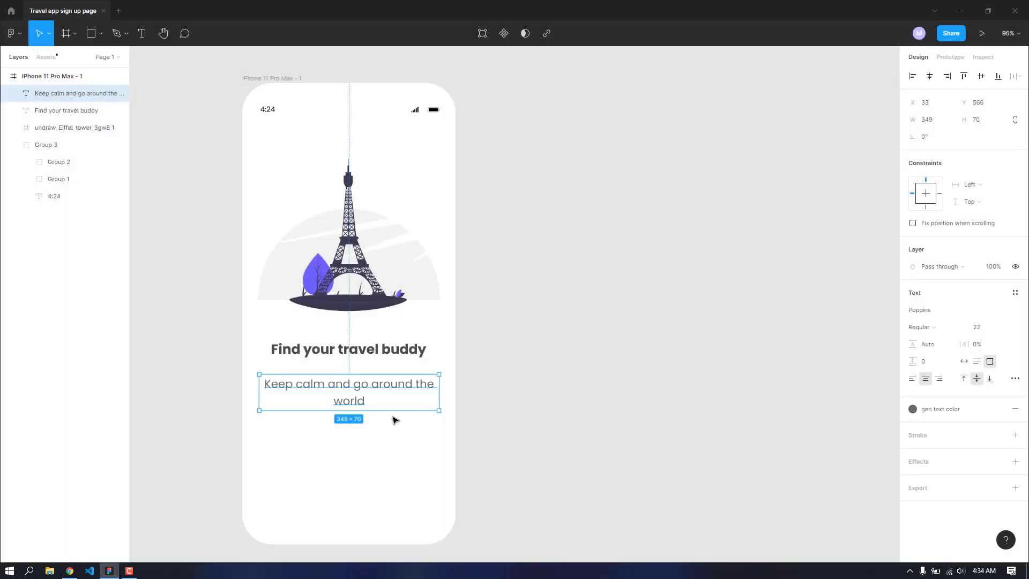
Step: Nudge the tagline straight up to a Y position of 557, closer to the heading
click(353, 432)
scroll(352, 429, down, 1)
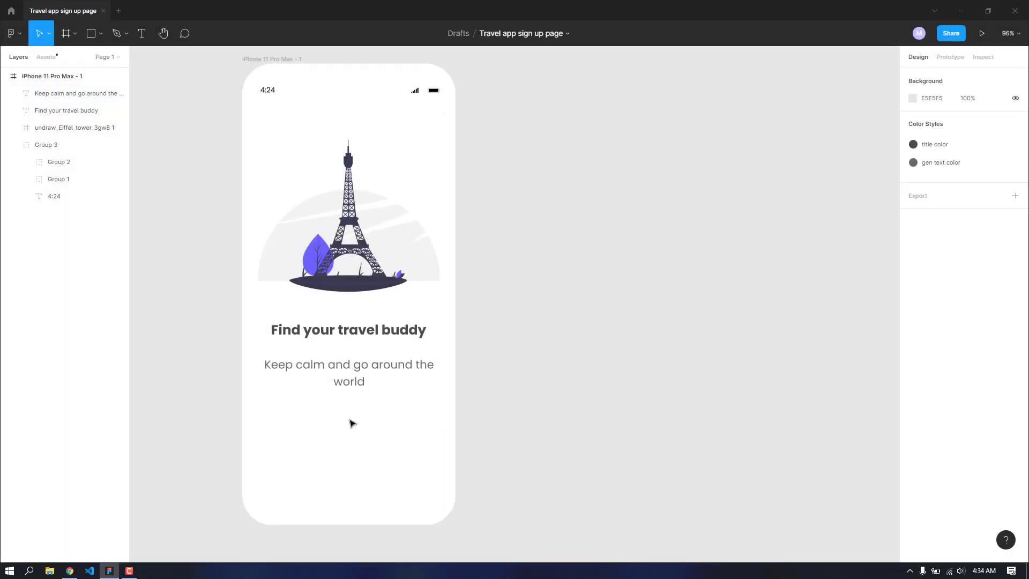
click(362, 332)
click(356, 368)
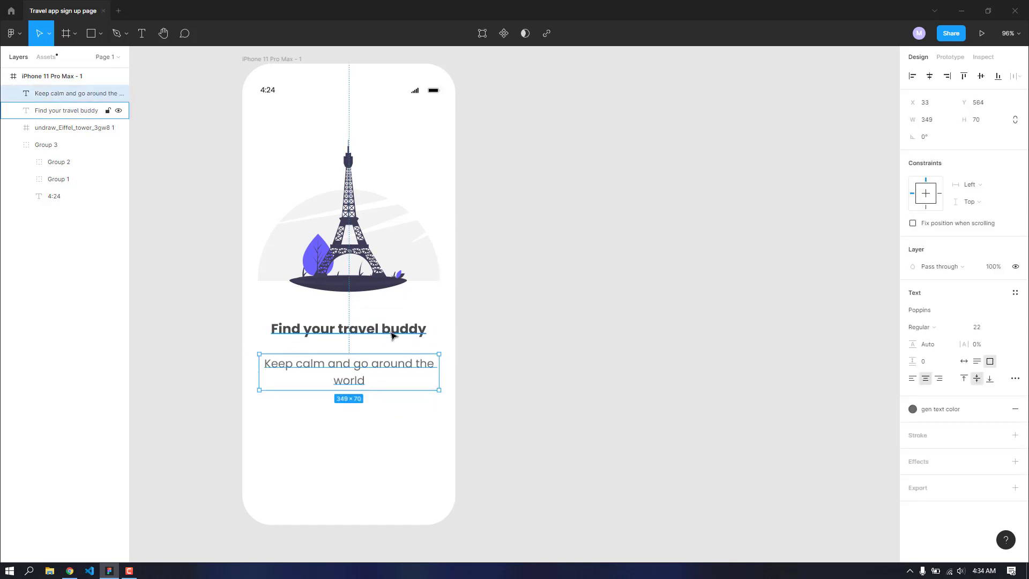
key(Up)
key(Up)
key(Up)
key(Up)
key(Up)
key(Up)
key(Up)
key(Up)
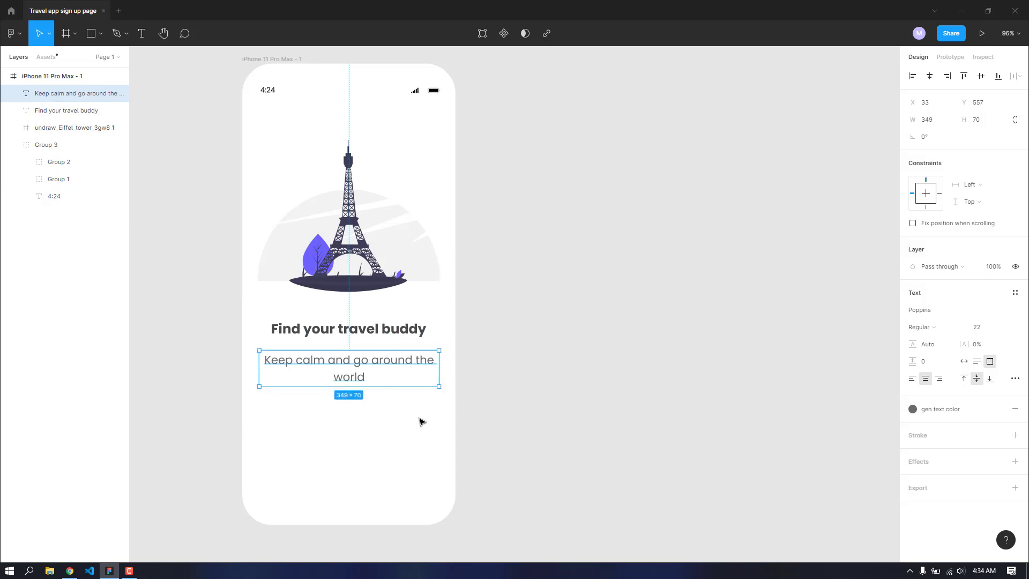
click(404, 423)
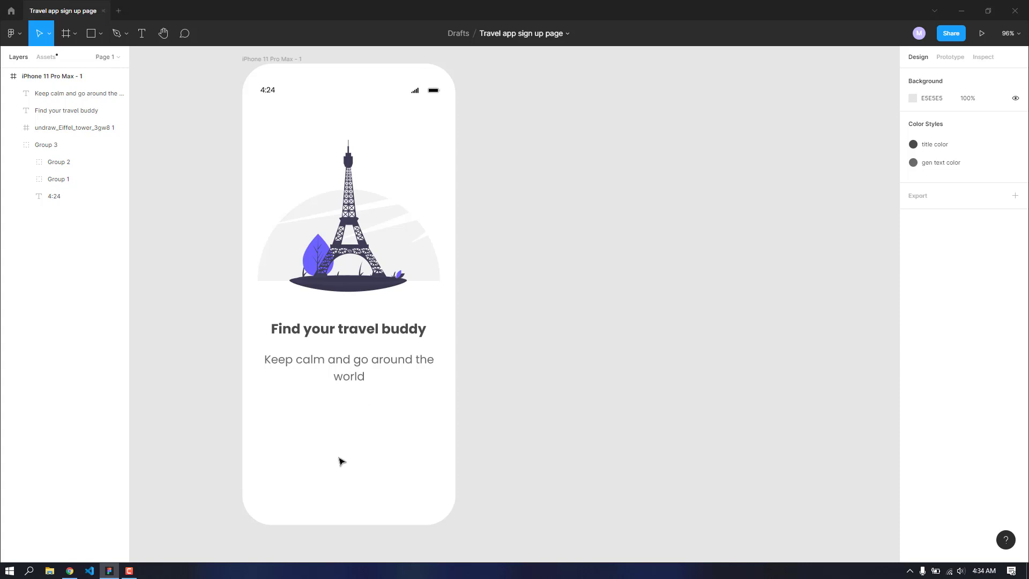
Step: Duplicate the tagline "Keep calm and go around the world" directly below the original
click(327, 376)
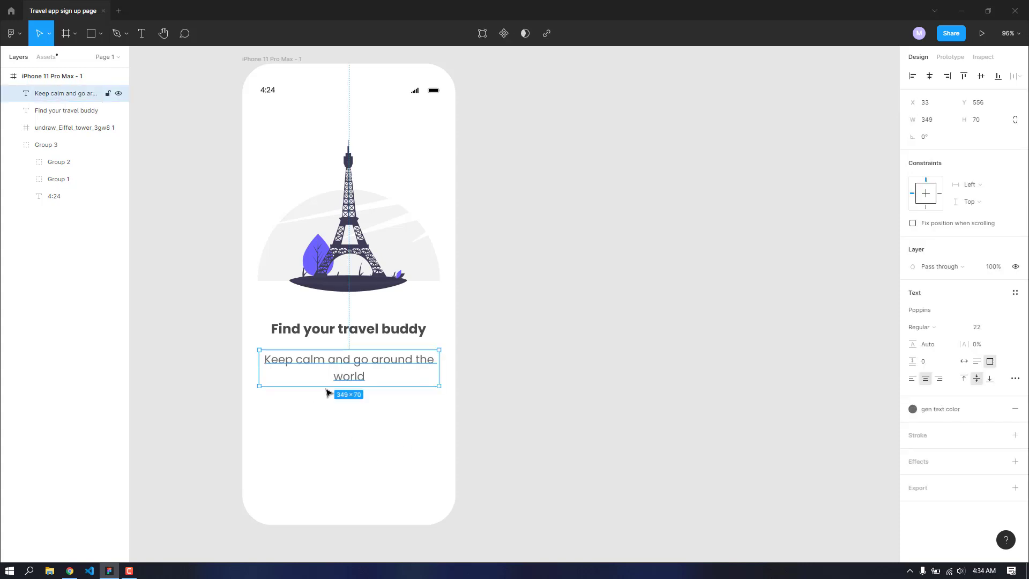
click(292, 417)
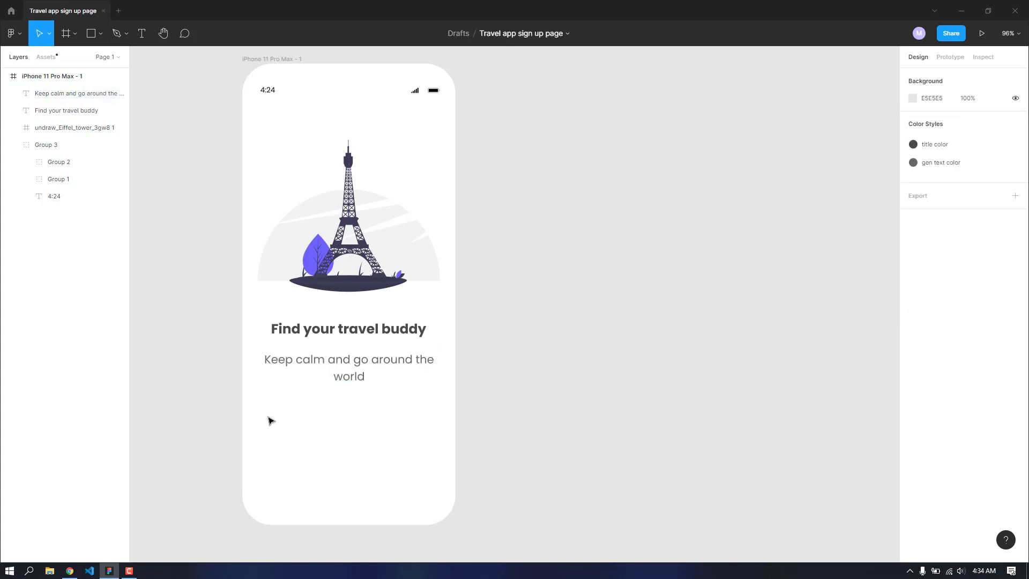
click(341, 365)
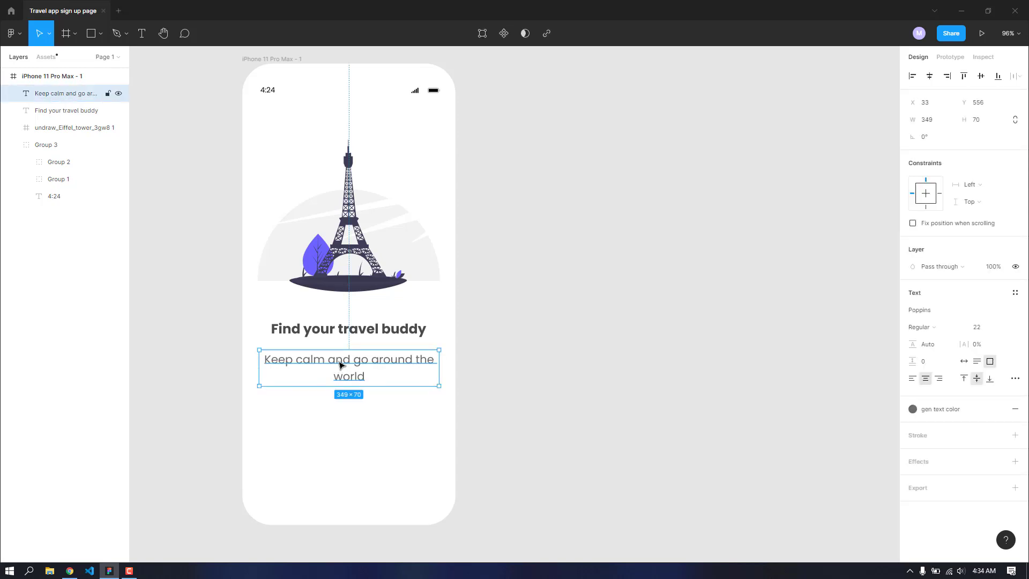
drag(341, 365, 340, 409)
Step: Replace the text of the lower tagline copy with "Already have an account? Log in"
double_click(340, 408)
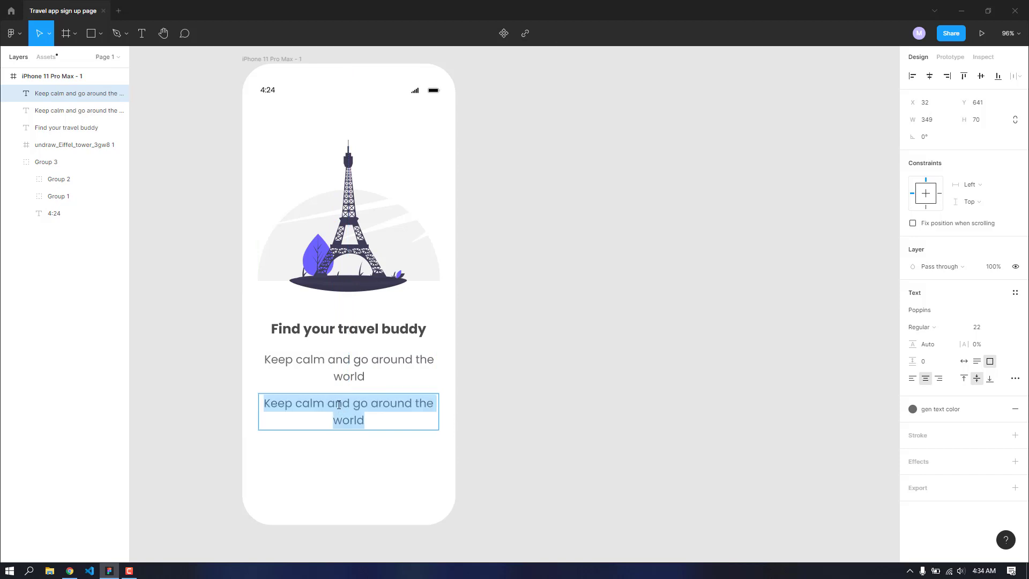
text(Already )
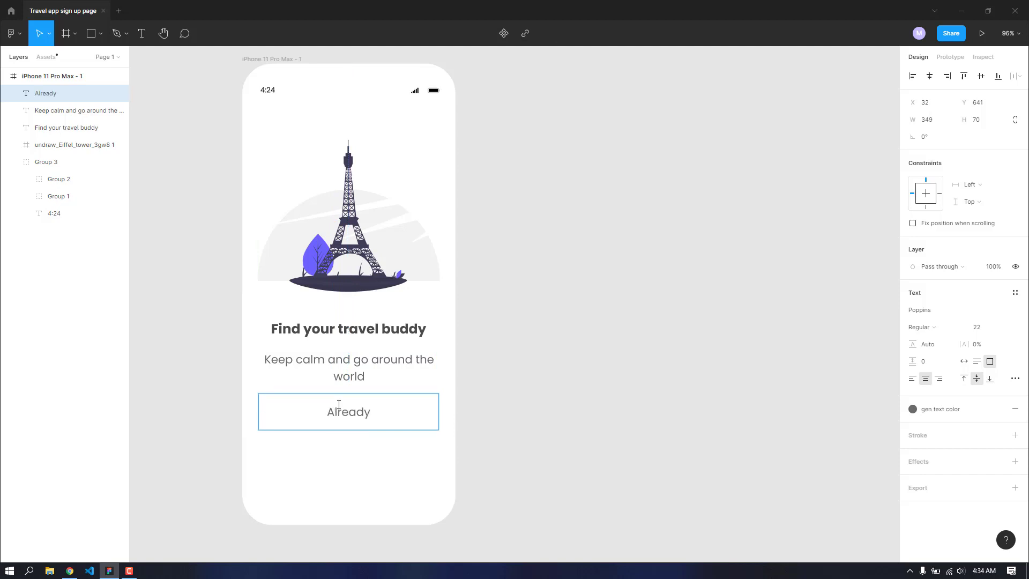
text(have an ac)
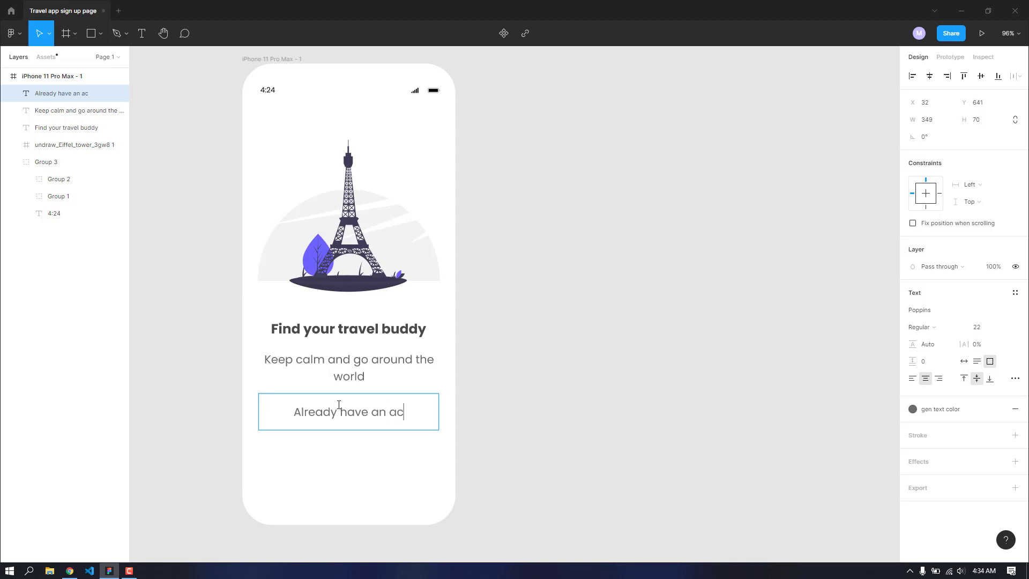
text(count?)
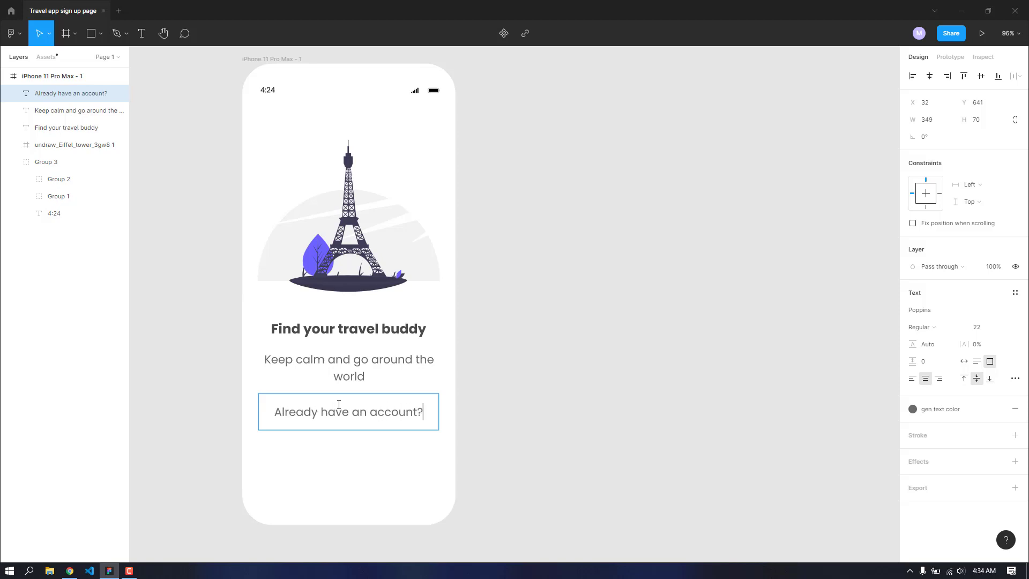
text( Log)
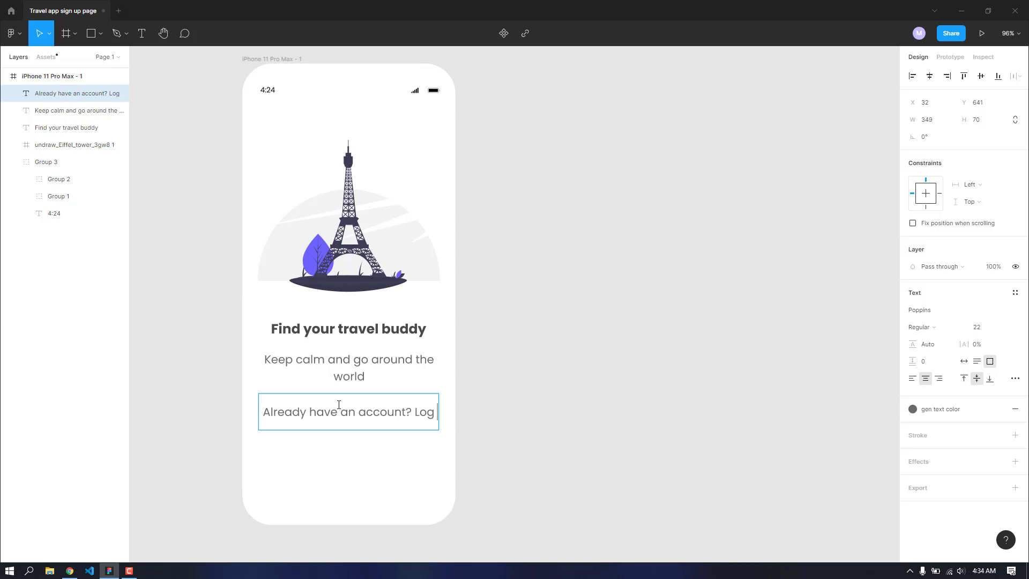
text( in)
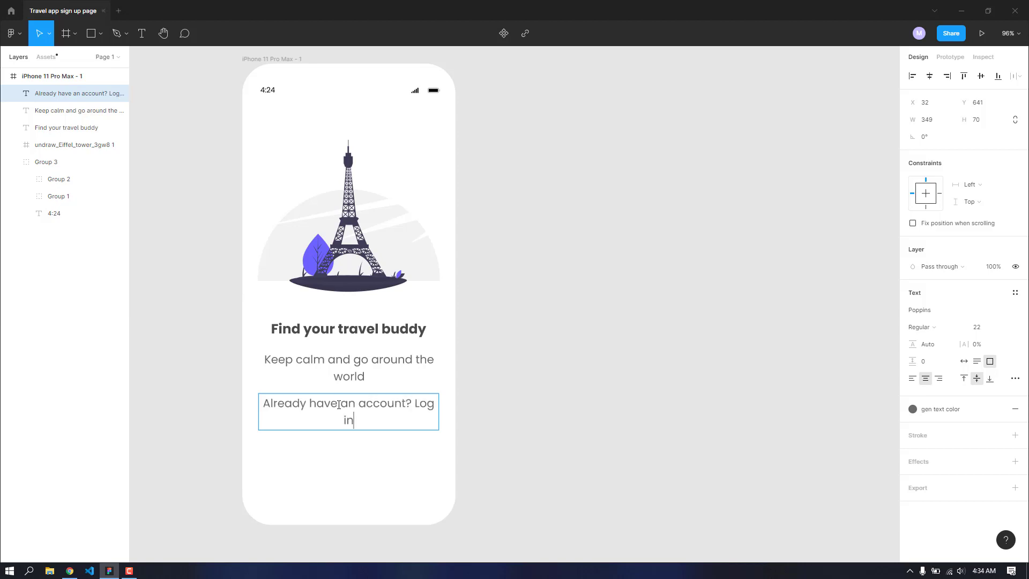
Step: Set the font size of the "Already have an account? Log in" line to 15
drag(366, 422, 262, 403)
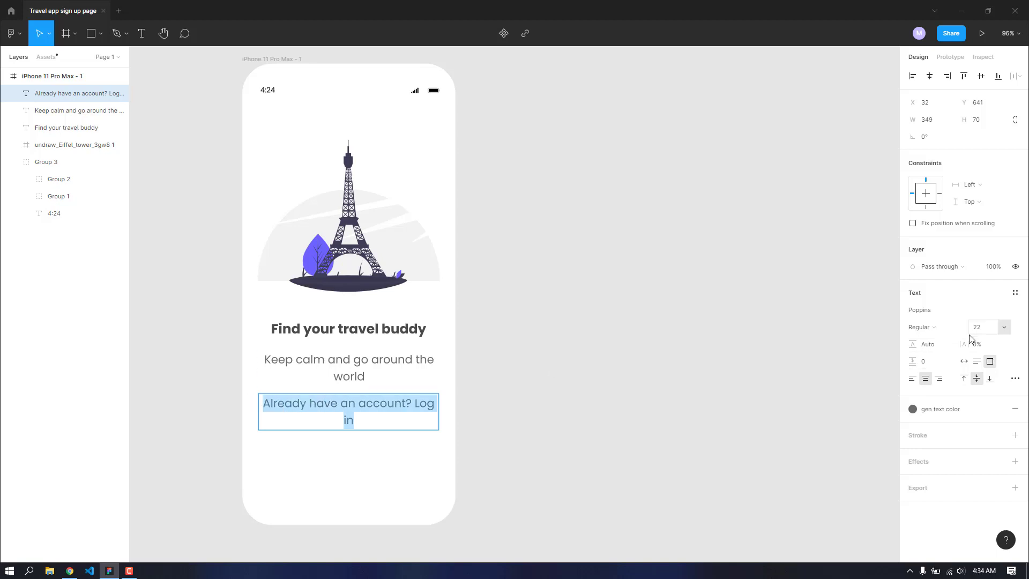
click(1005, 328)
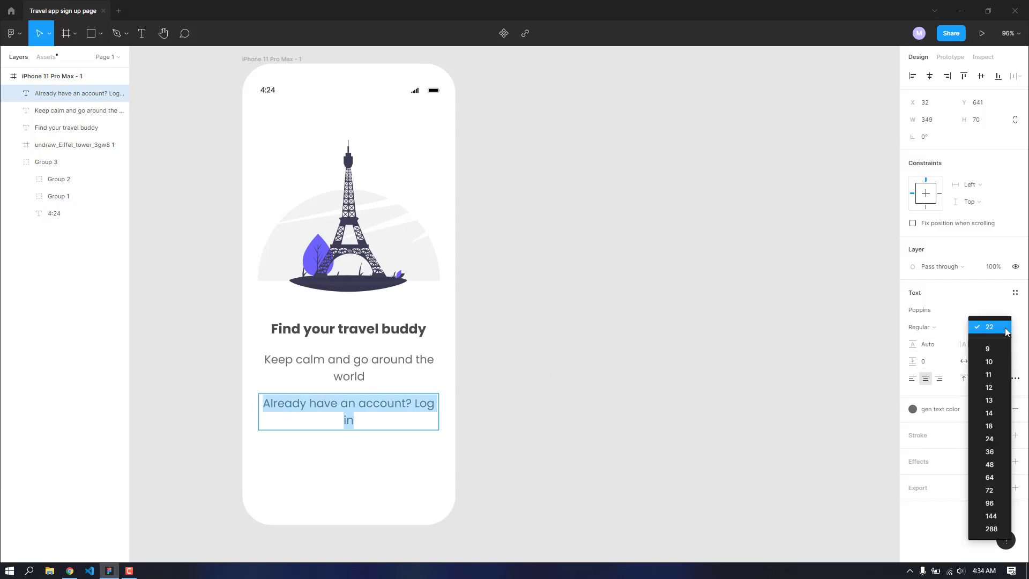
click(989, 412)
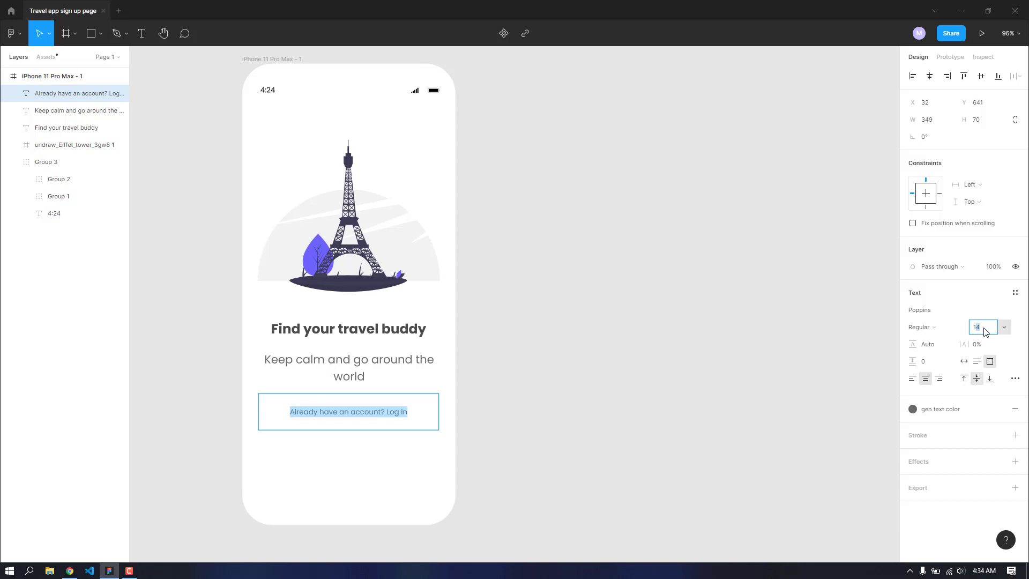
key(Return)
key(Escape)
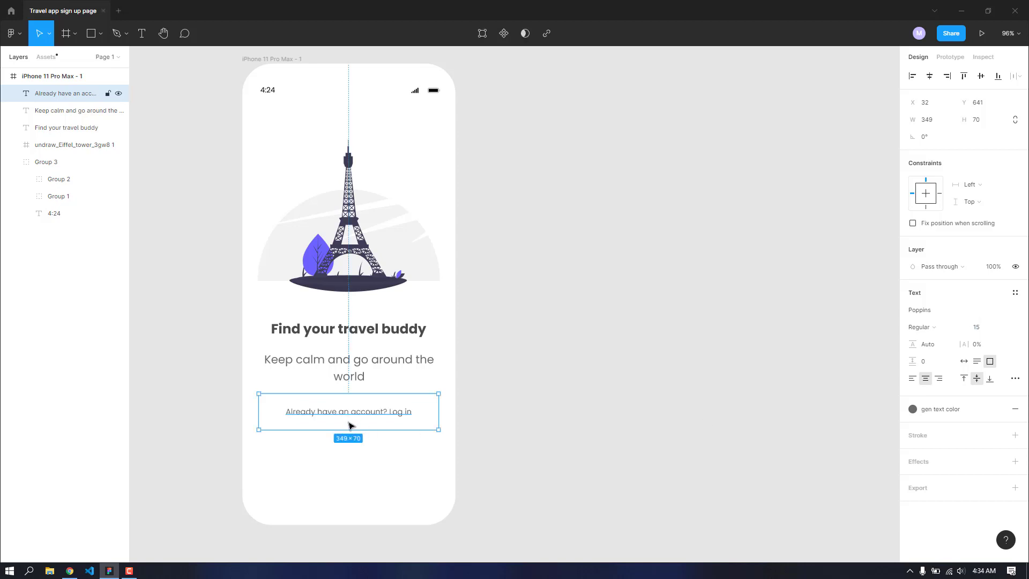
Step: Reduce the height of the account line's text box to about 30 and centre it horizontally in the frame
drag(349, 429, 348, 413)
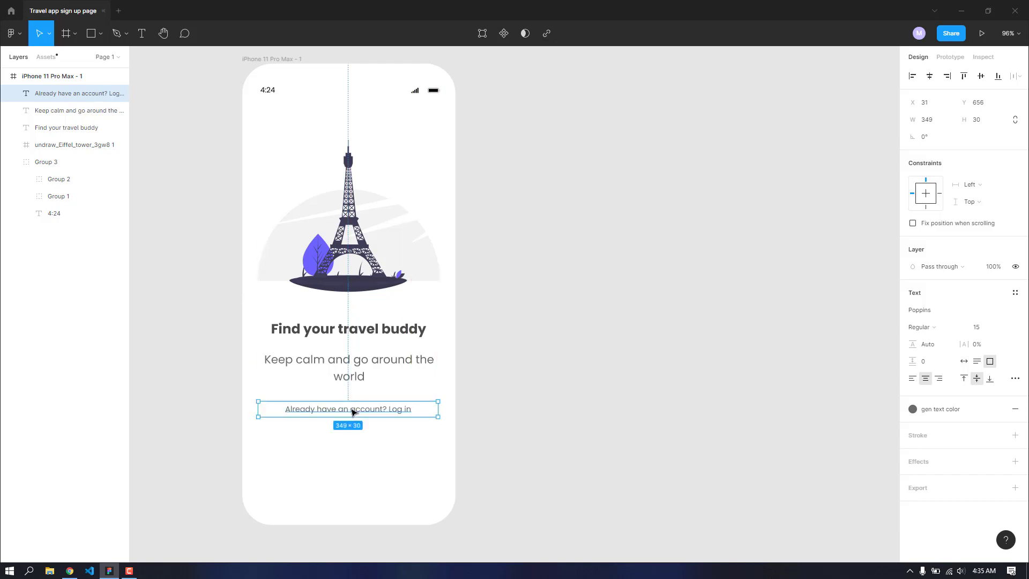
click(930, 81)
Step: Make only the words "Log in" in the account line SemiBold and underlined
double_click(399, 410)
click(402, 409)
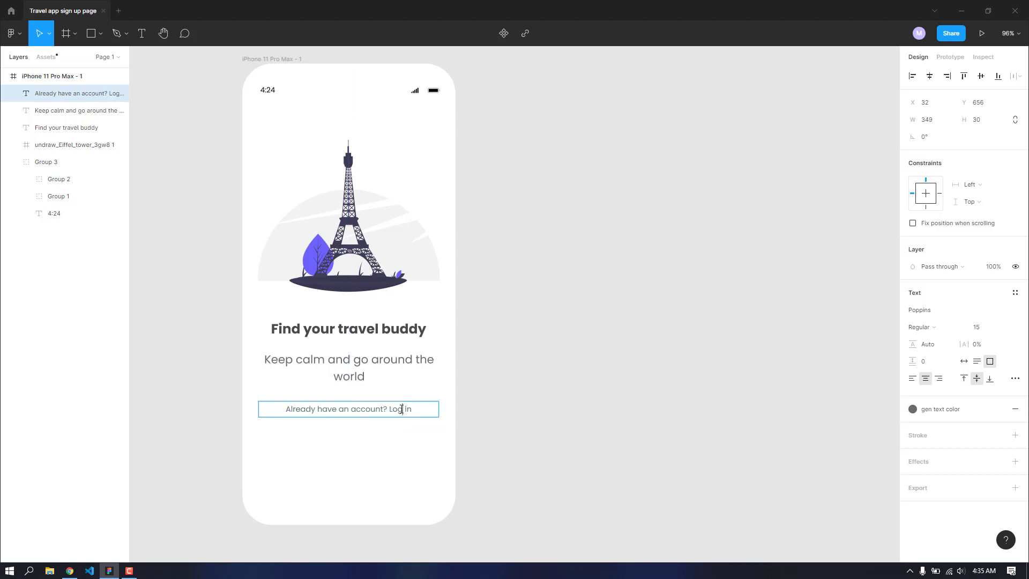
drag(402, 411, 420, 412)
click(958, 327)
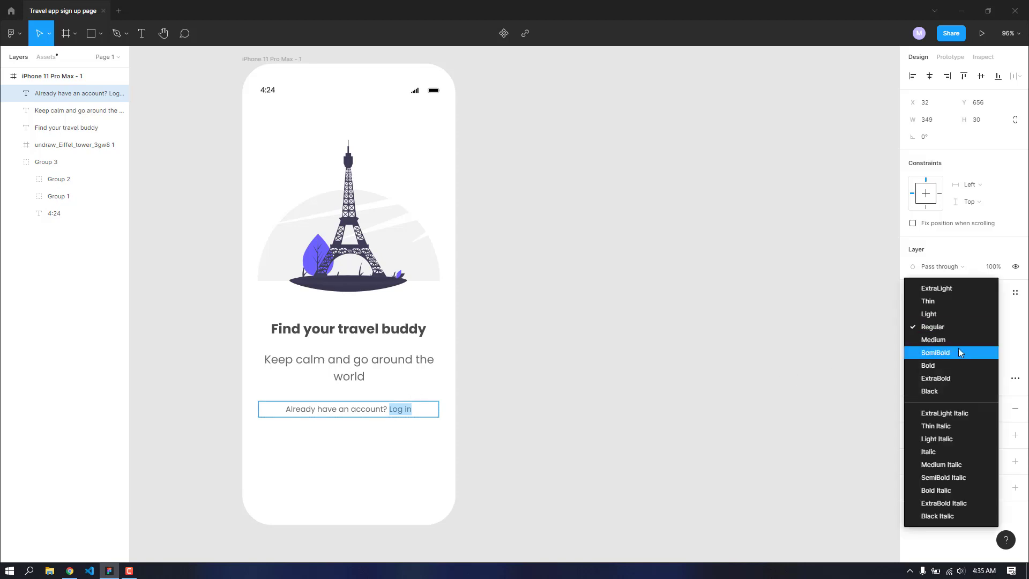
click(958, 352)
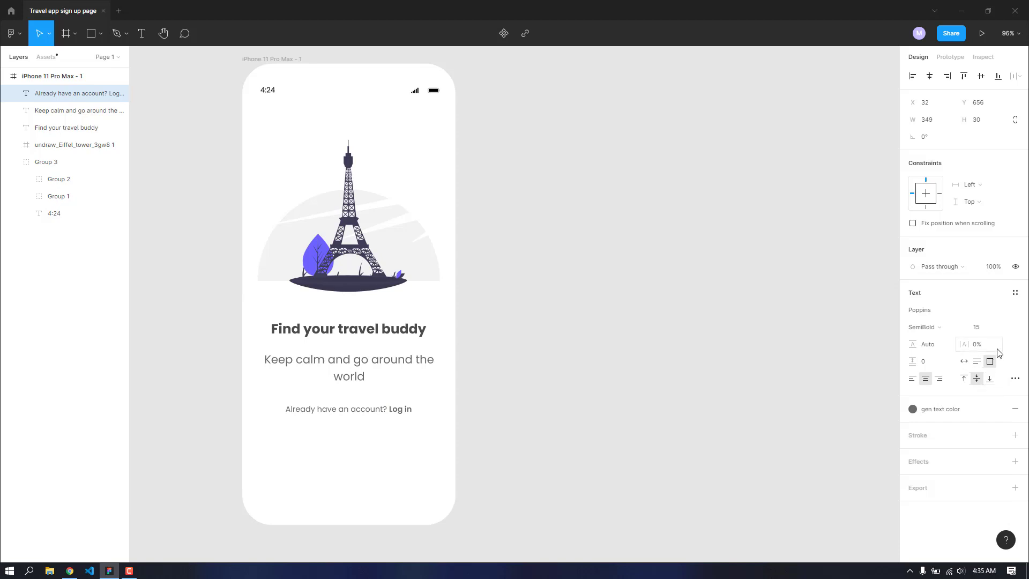
click(1015, 378)
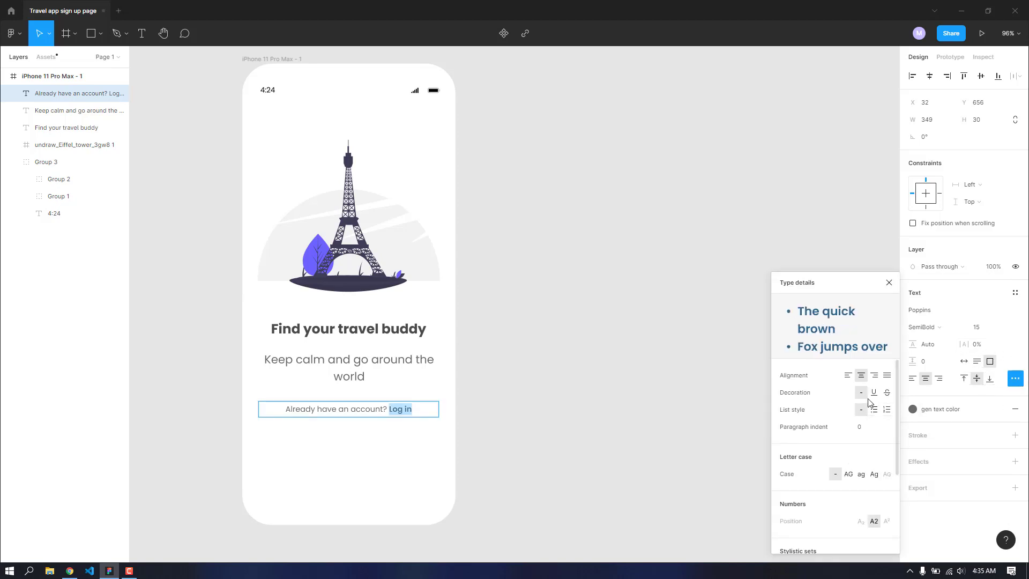
click(874, 392)
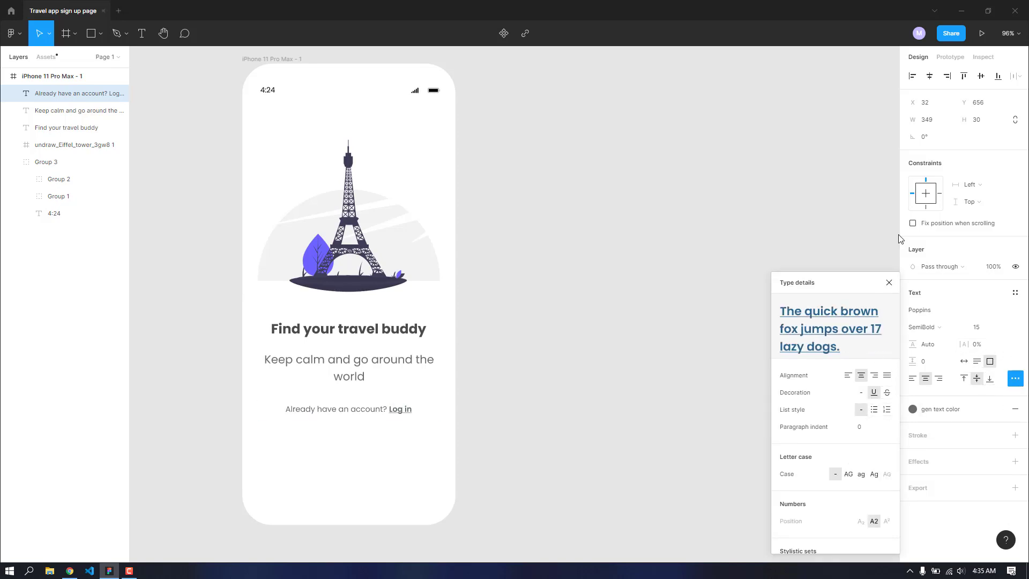
click(889, 283)
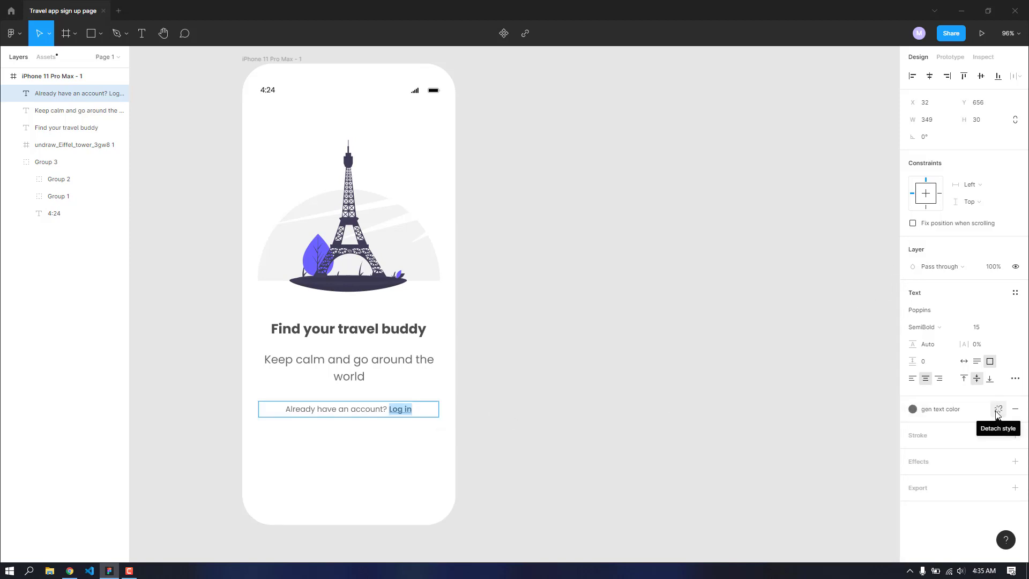
Step: Detach the colour style from "Log in" and fill it with purple 6C63FF sampled from the illustration's leaf
click(998, 410)
click(913, 426)
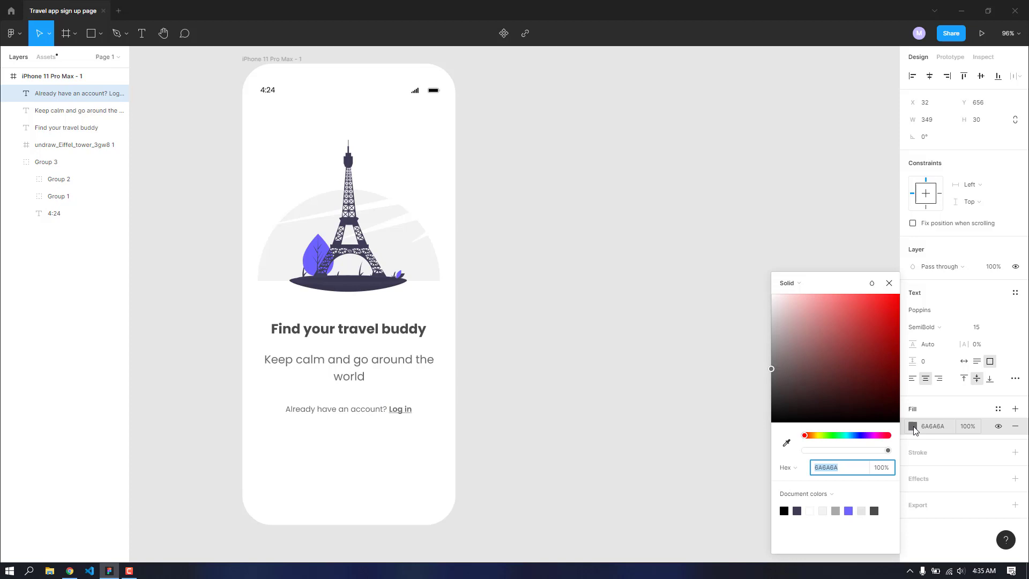
click(786, 443)
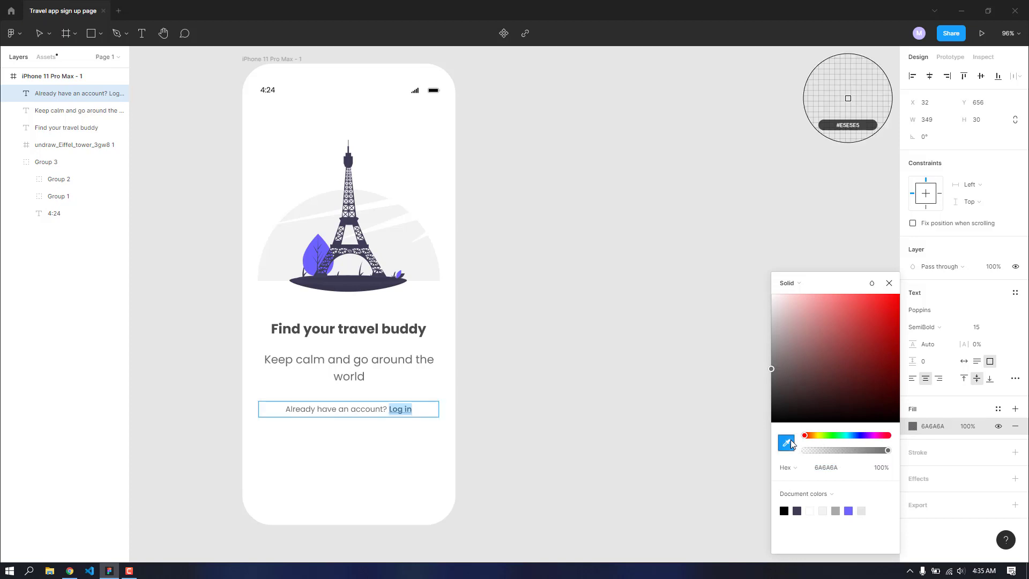
click(310, 257)
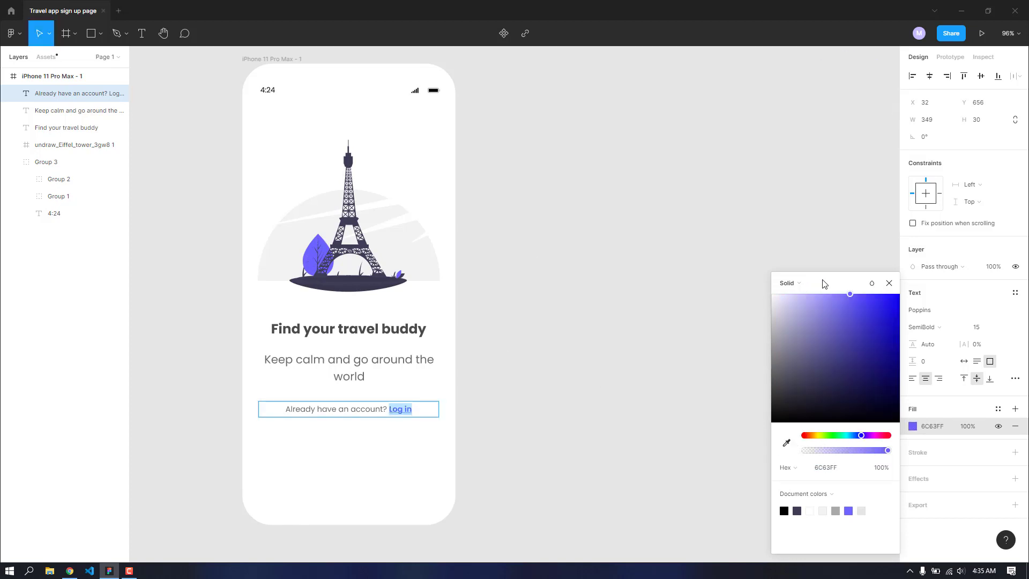
click(889, 283)
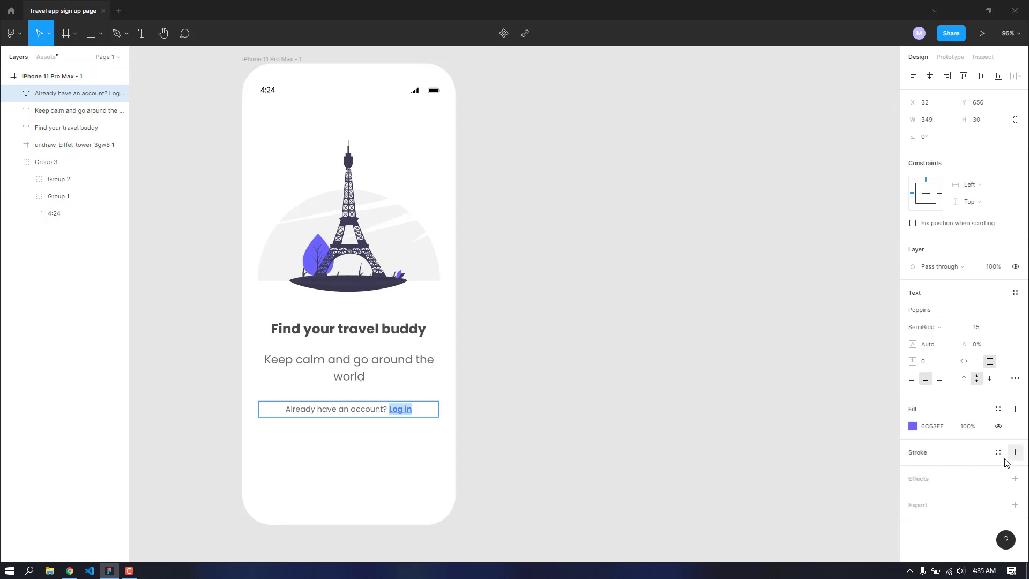
Step: Create a colour style named "primary" from the purple fill of "Log in" and finish editing the text
click(999, 412)
click(1010, 429)
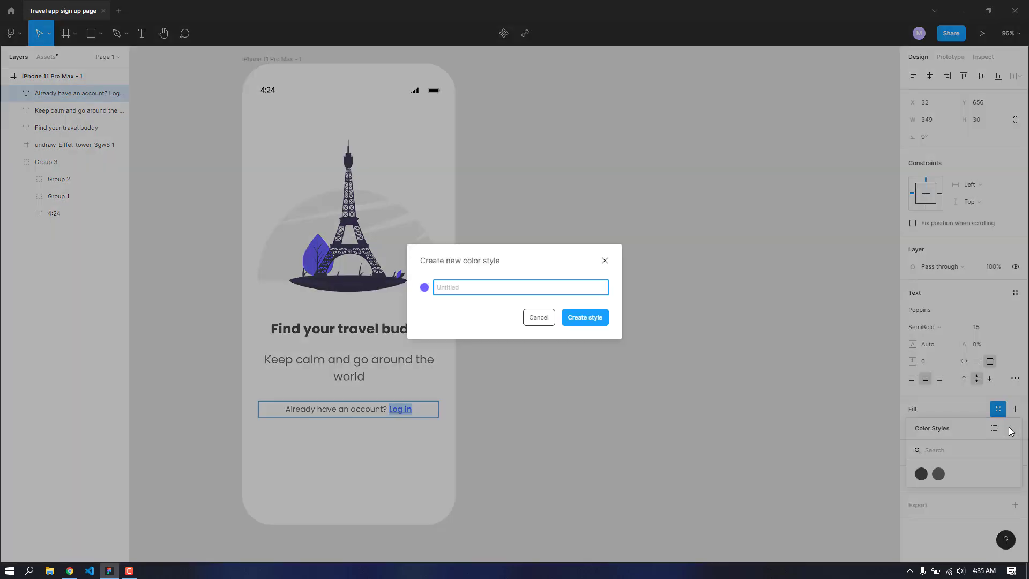
text(spe)
key(Return)
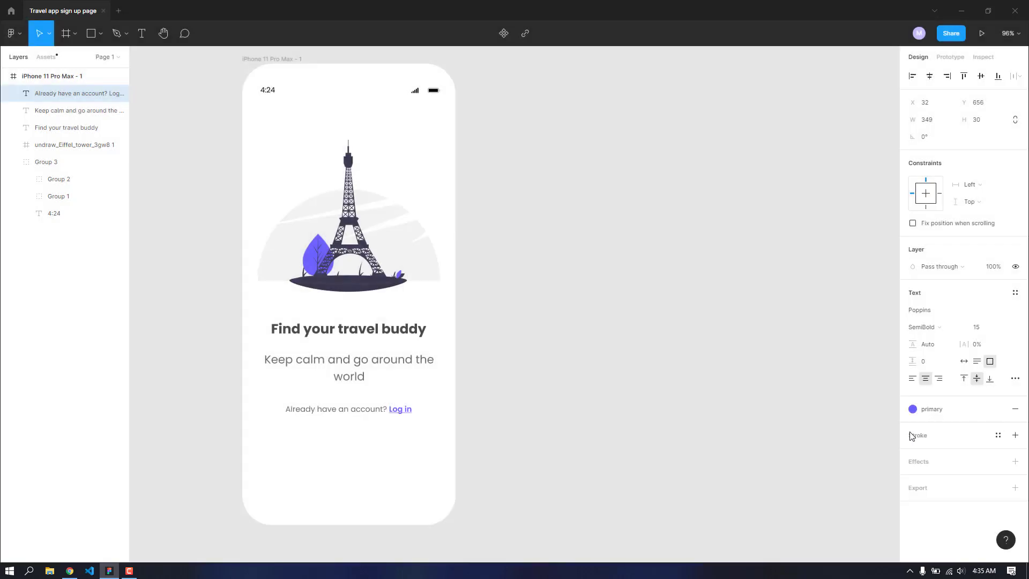
key(Escape)
scroll(289, 430, down, 1)
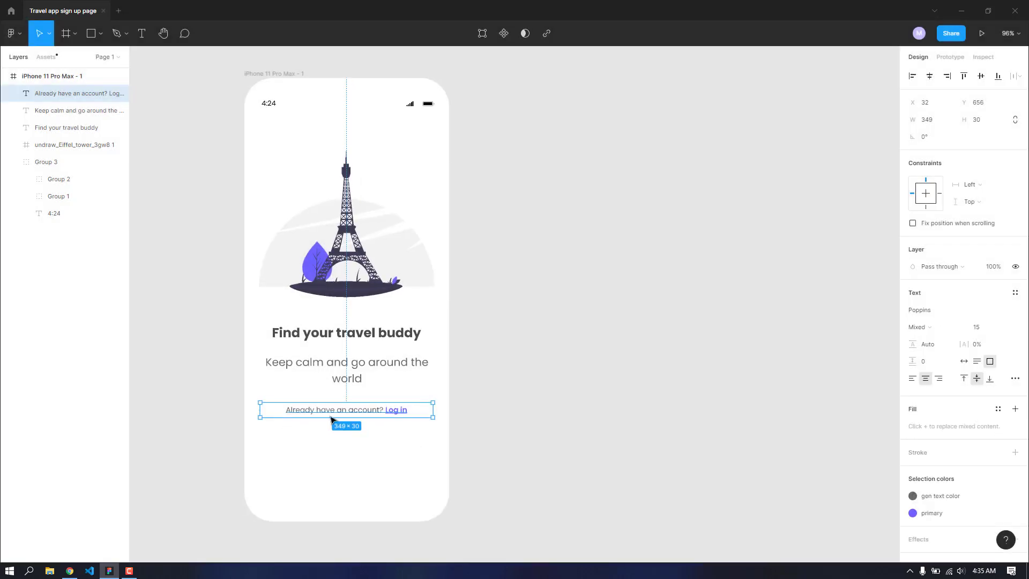
click(613, 333)
Step: Show the five-column layout grid on the iPhone 11 Pro Max frame
scroll(374, 440, up, 6)
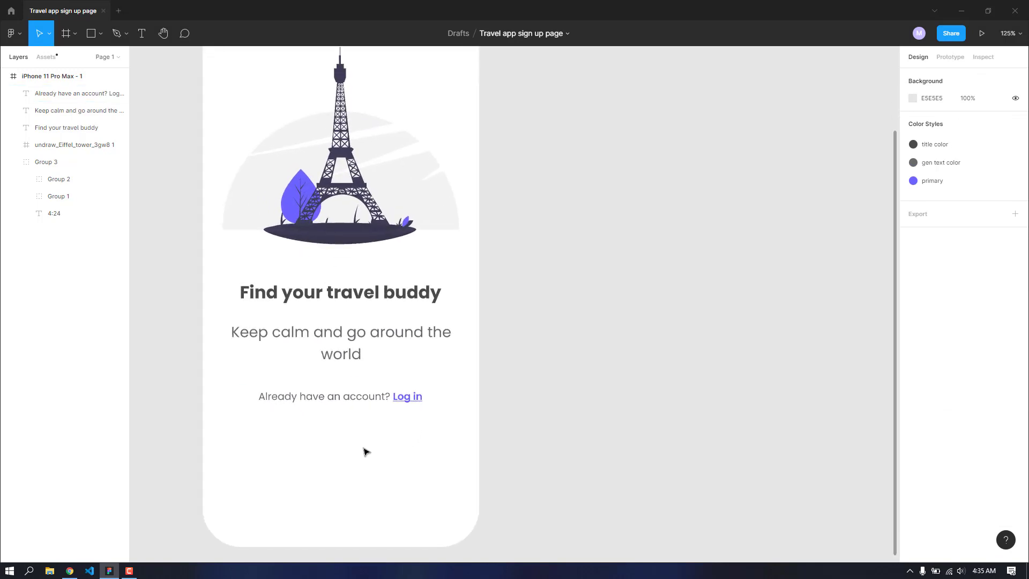
scroll(363, 465, down, 6)
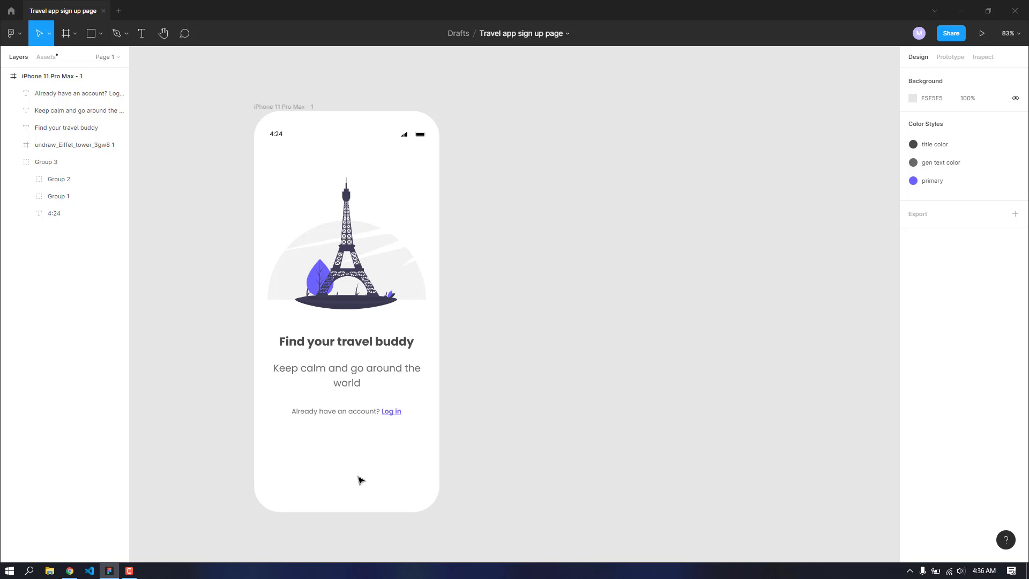
scroll(280, 481, down, 2)
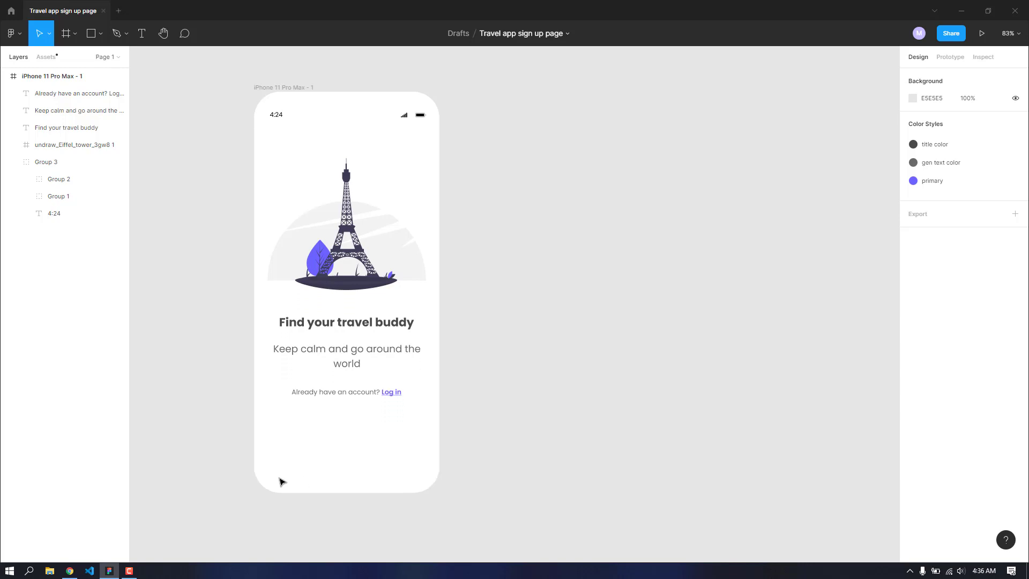
click(83, 76)
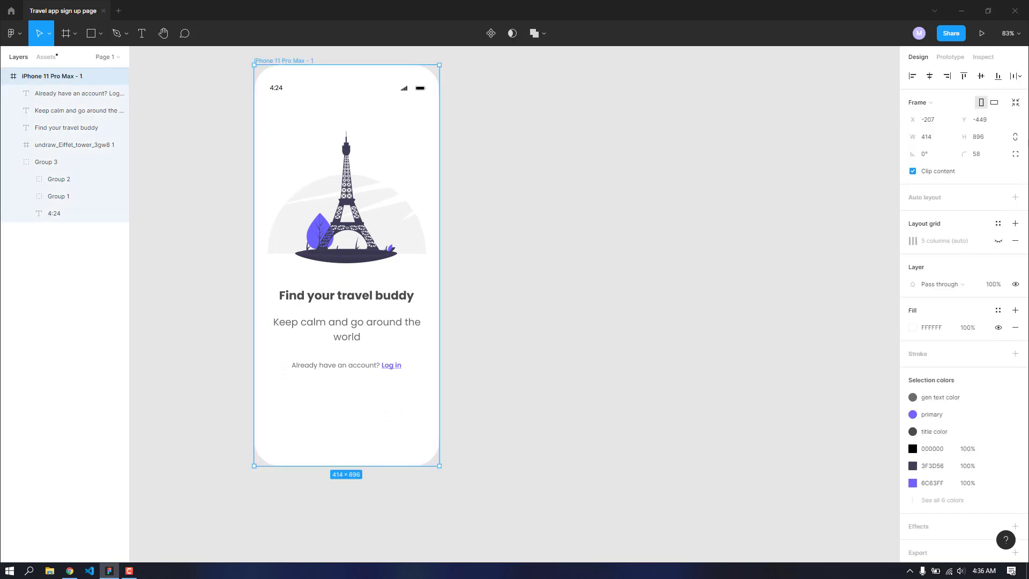
click(996, 241)
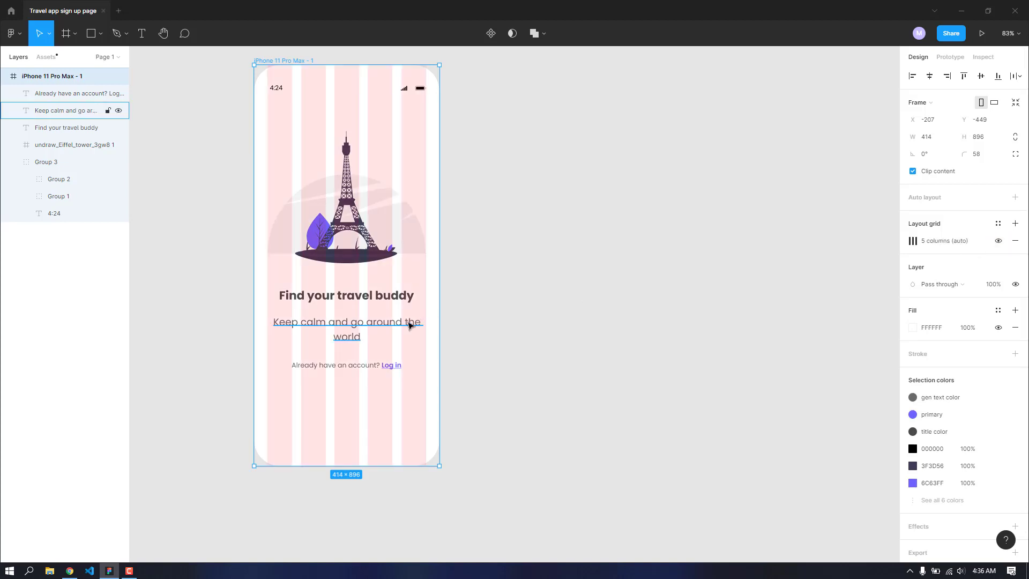
Step: Draw a rectangle about 352 × 53 below the account line, spanning all five grid columns
scroll(310, 434, up, 1)
scroll(300, 434, up, 4)
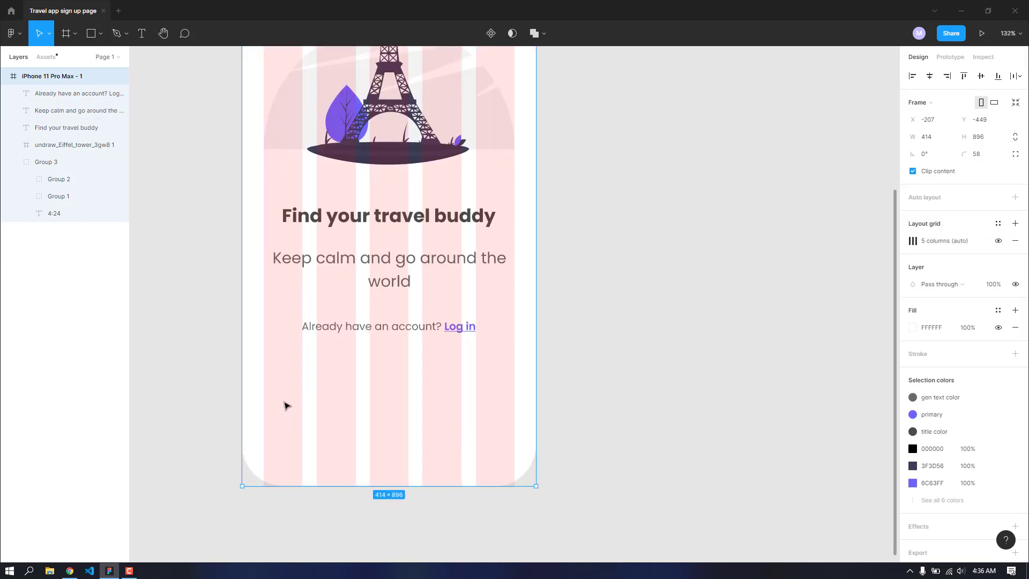
key(r)
drag(264, 360, 513, 397)
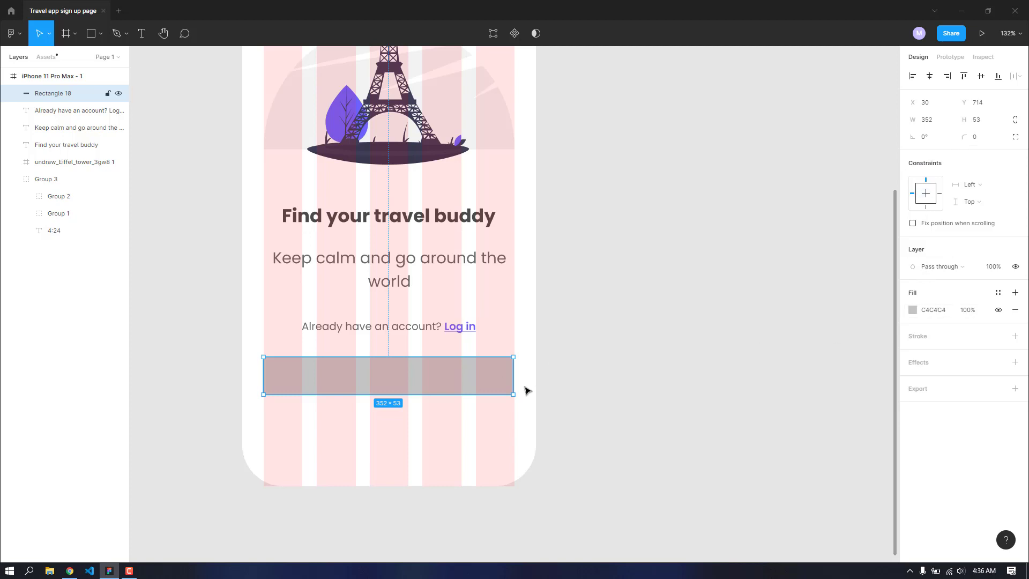
Step: Apply the "primary" colour style to the new rectangle's fill and set its corner radius to 15
click(998, 292)
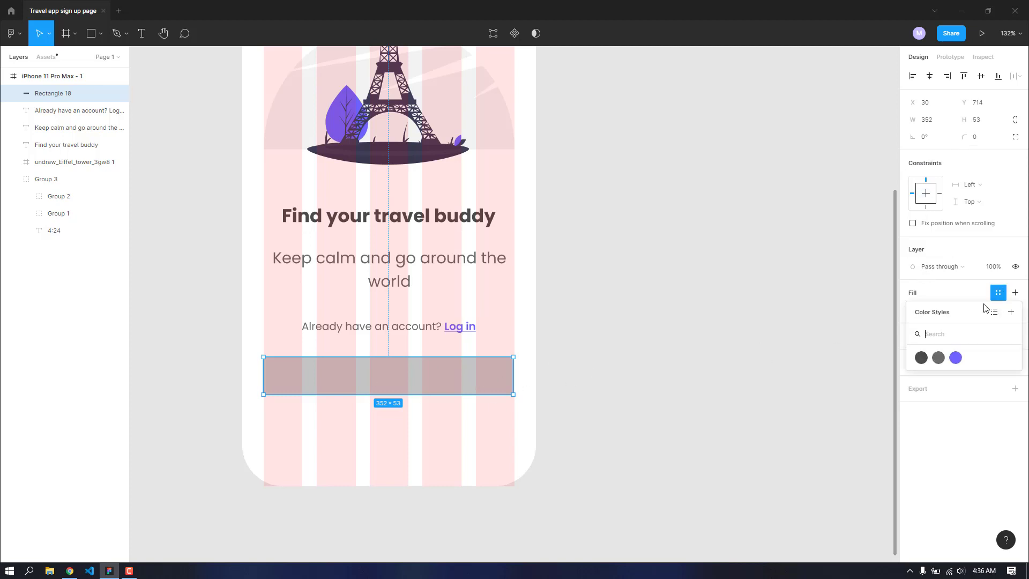
click(958, 361)
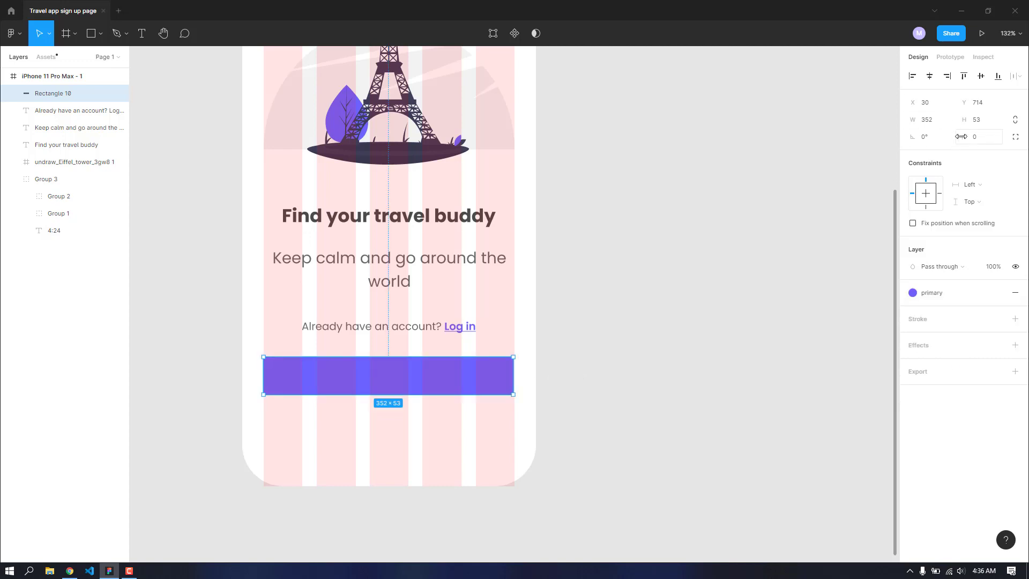
drag(966, 137, 78, 137)
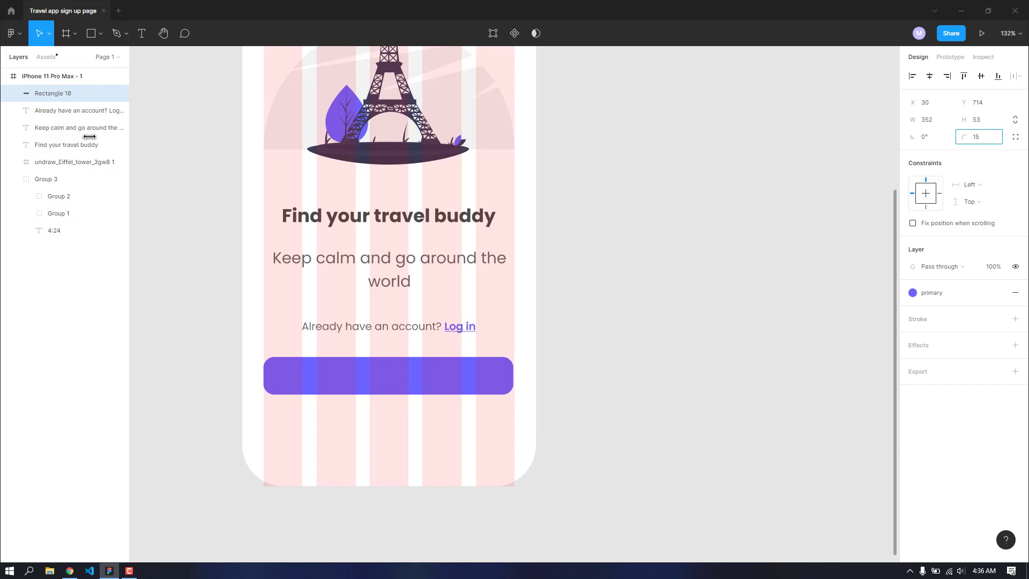
click(767, 300)
Step: Add a text box about 244 × 22 over the purple rectangle reading "Sign up with email"
scroll(319, 407, up, 1)
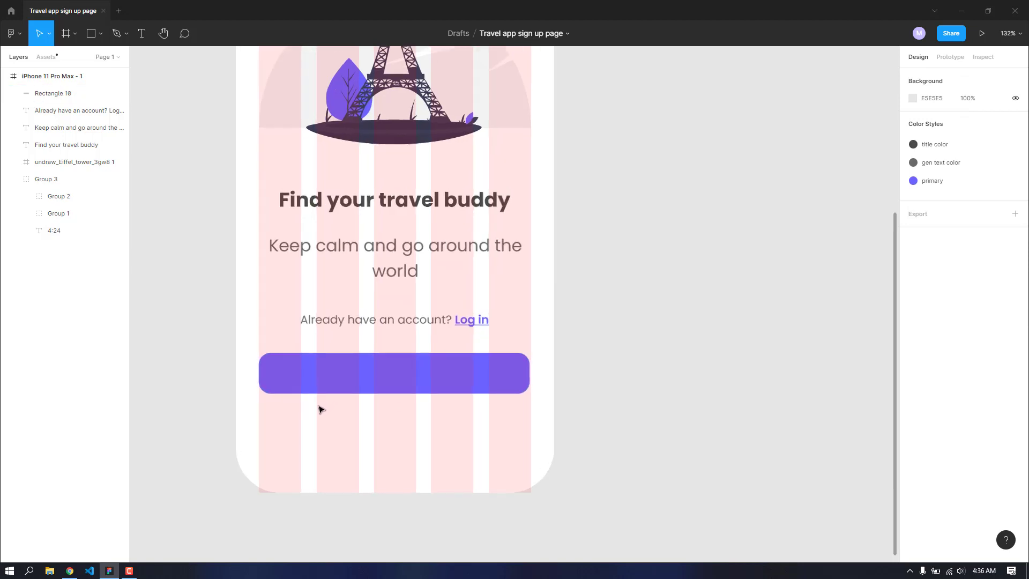
scroll(318, 410, up, 3)
click(329, 367)
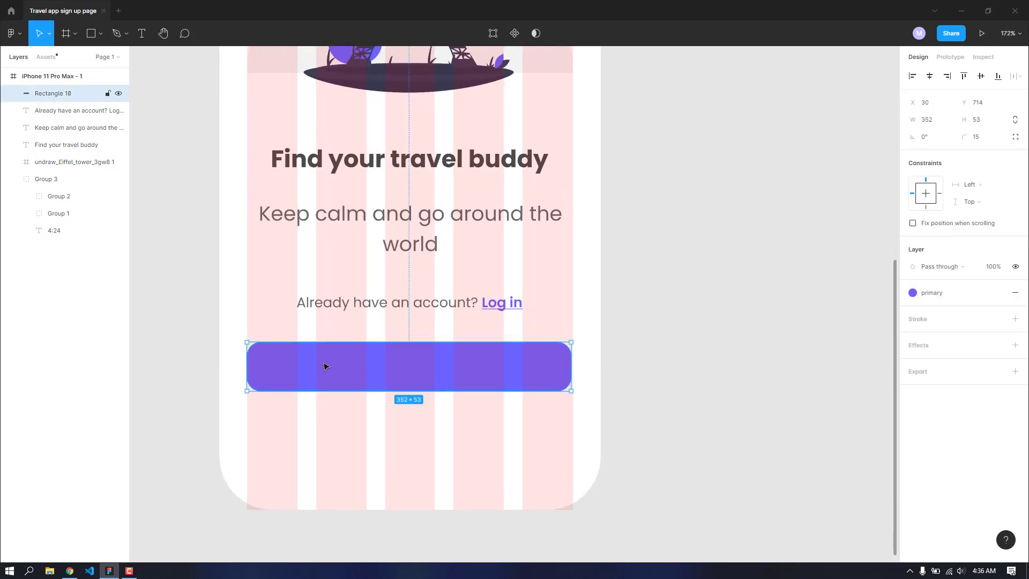
key(t)
drag(309, 362, 534, 381)
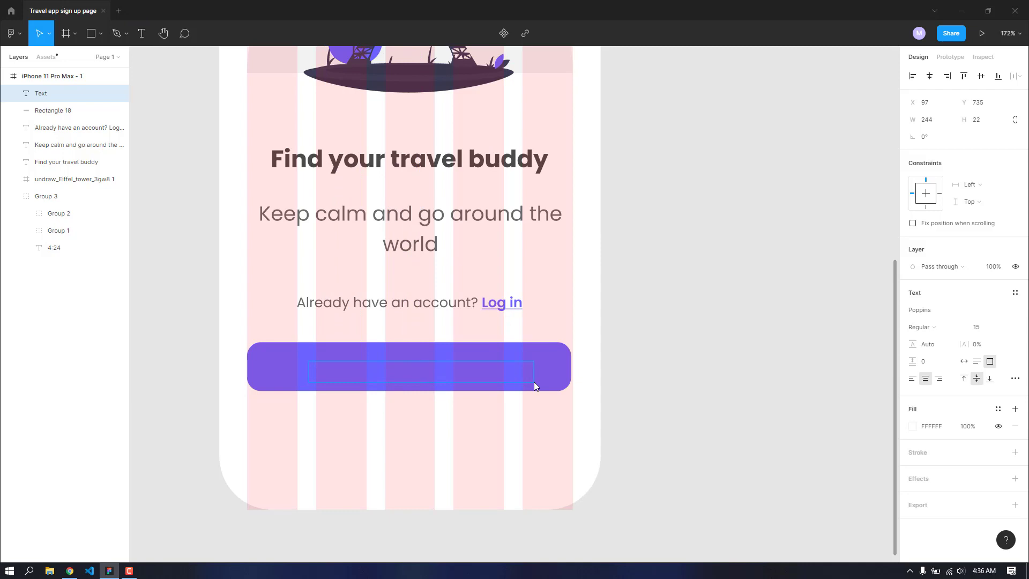
text(Sign up)
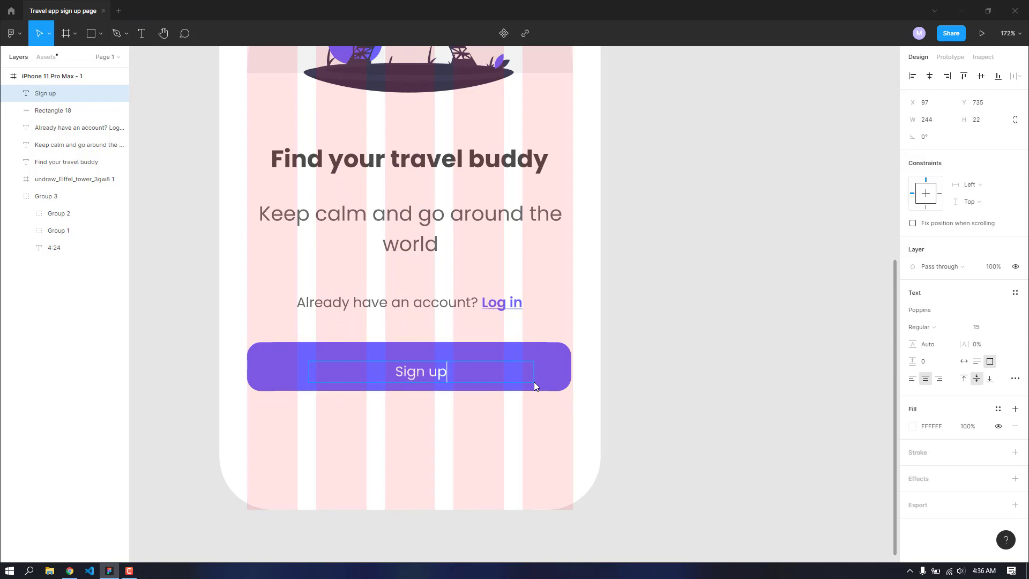
text( with emai)
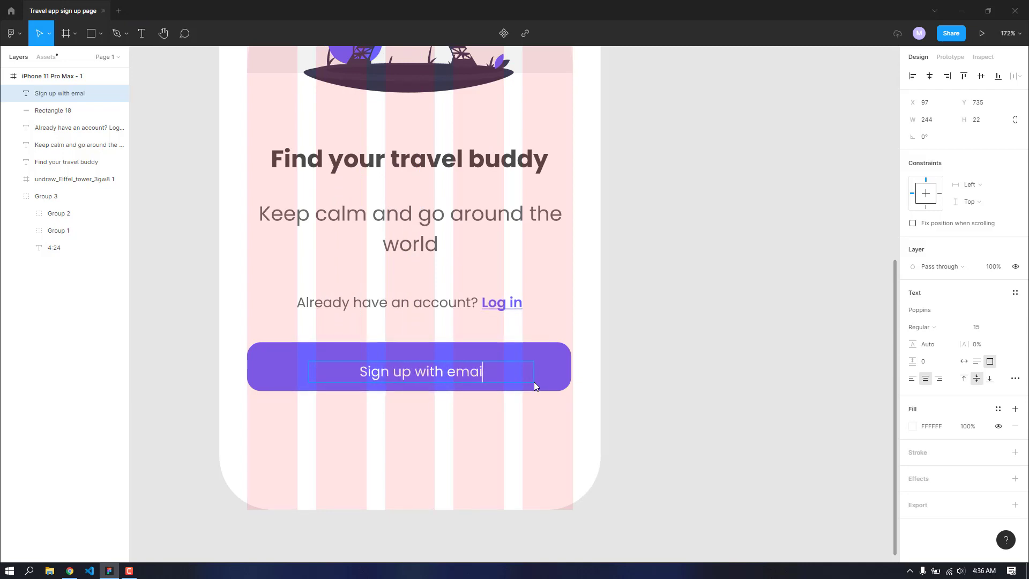
text(l)
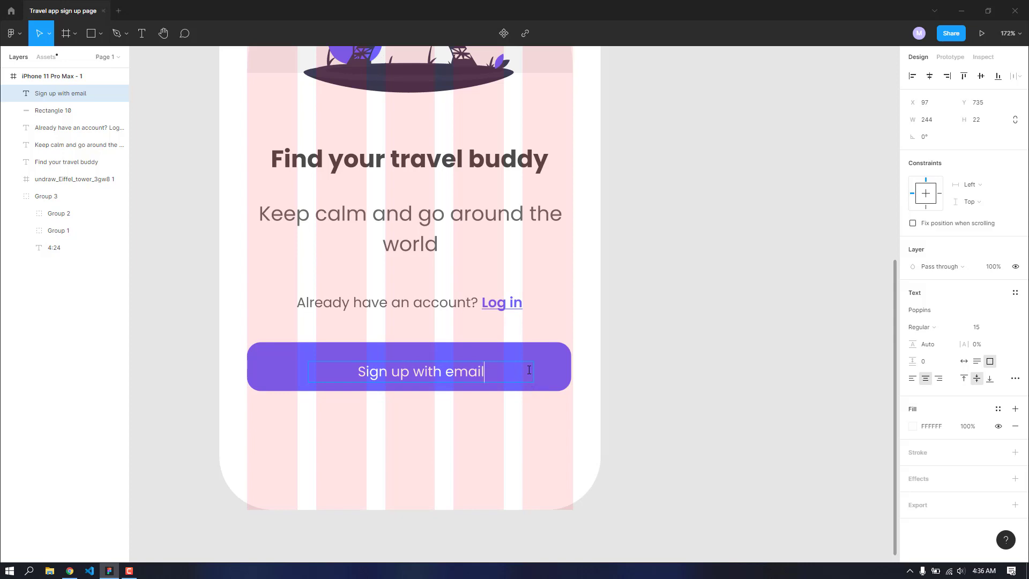
key(Escape)
key(Escape)
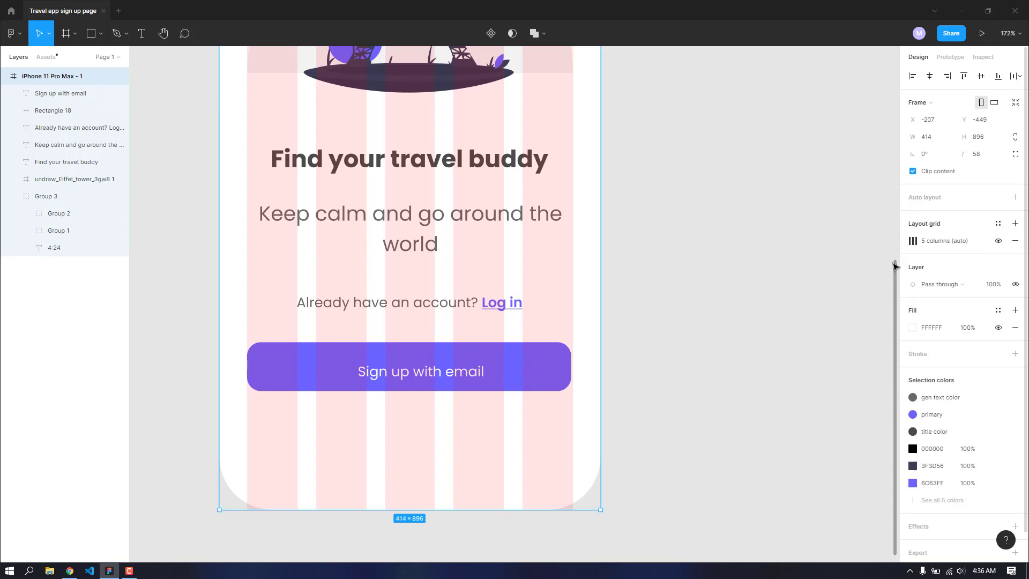
Step: Hide the frame's layout grid and set the "Sign up with email" text to SemiBold, size 16
click(998, 241)
click(376, 372)
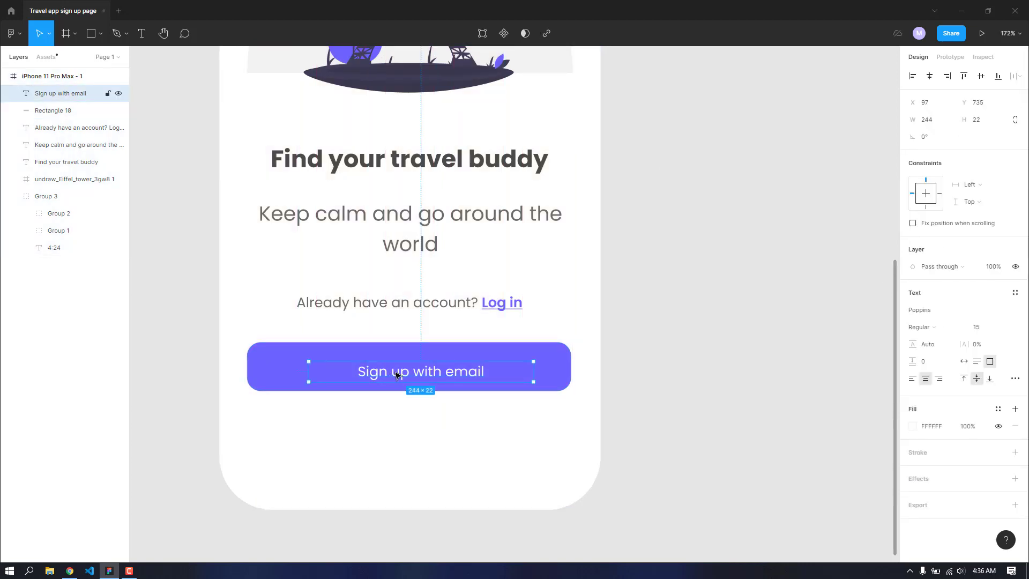
click(941, 329)
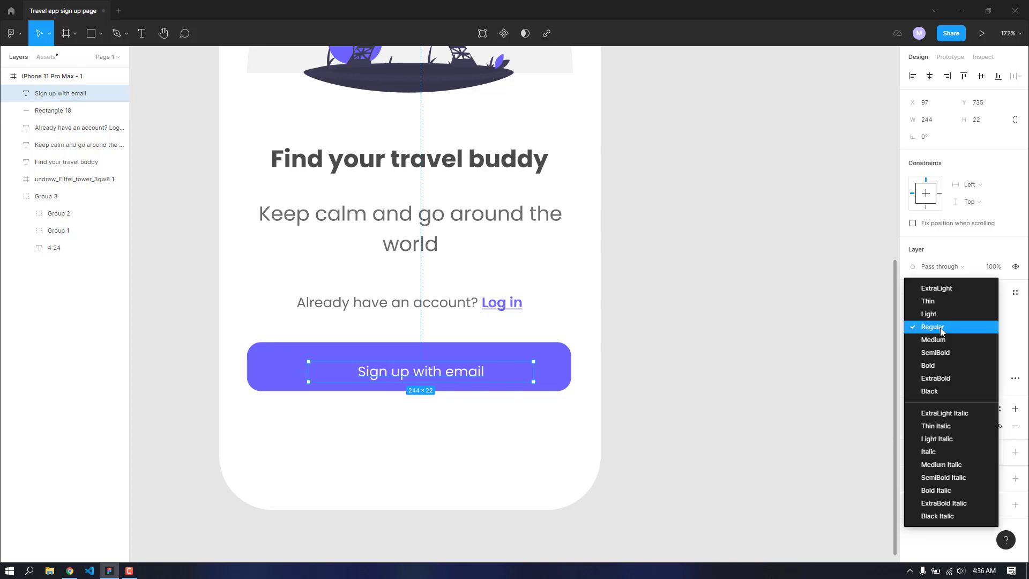
click(947, 353)
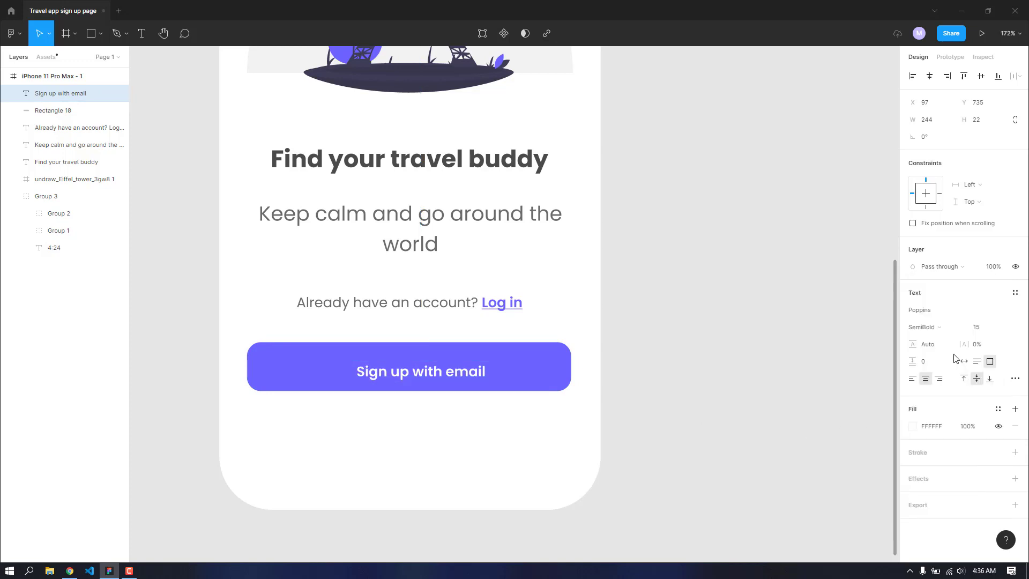
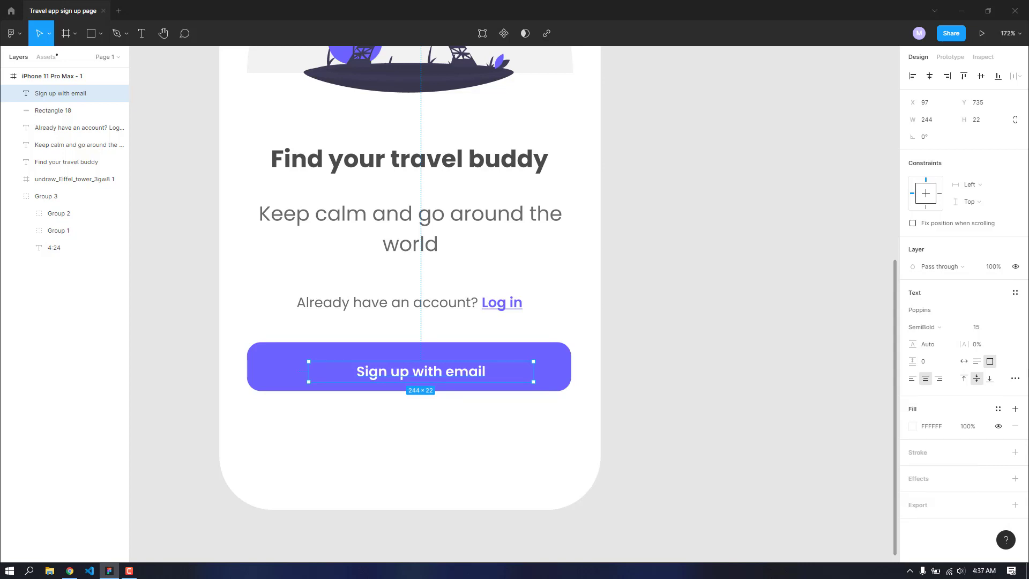
click(1004, 327)
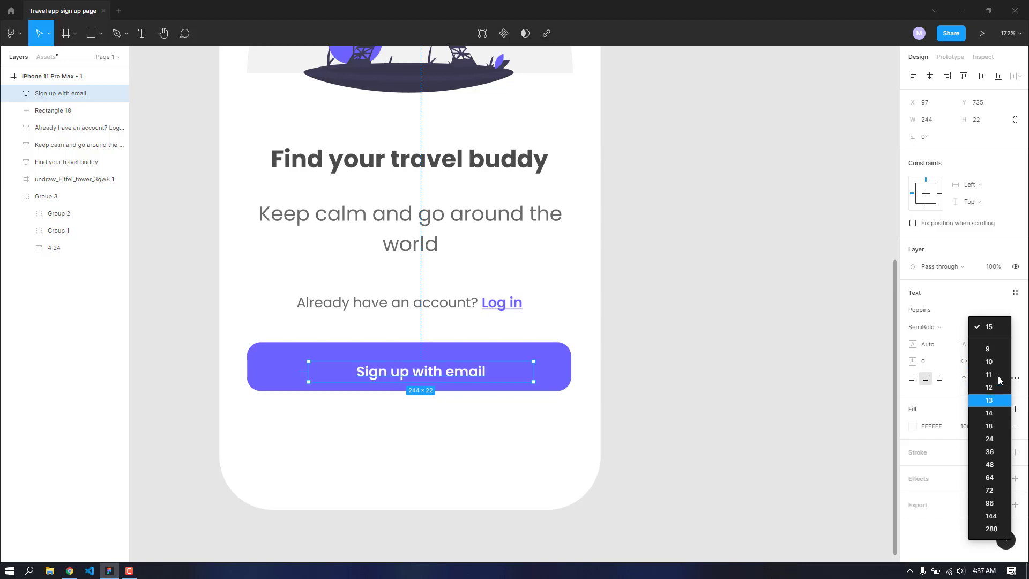
click(984, 328)
click(980, 331)
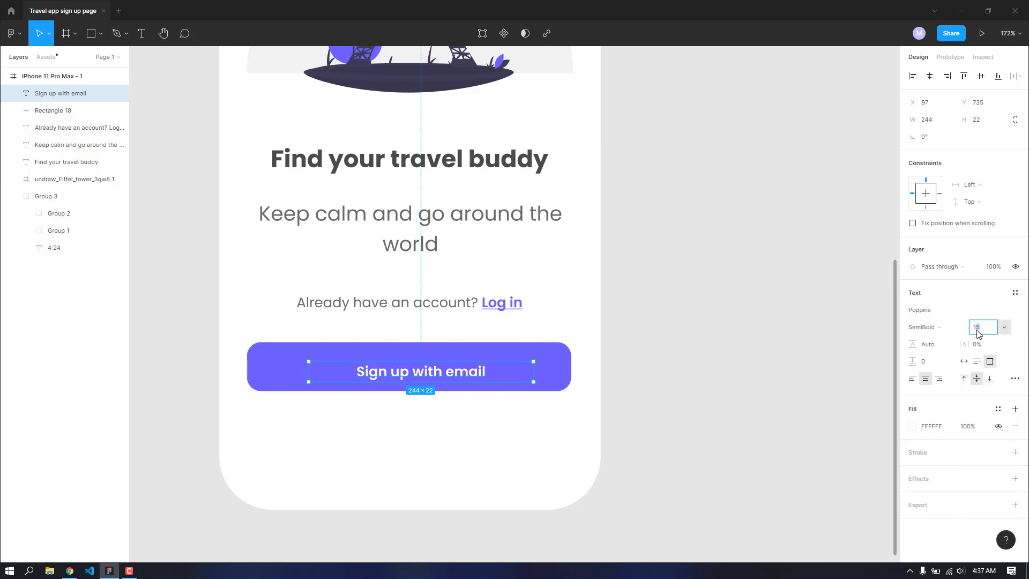
text(6)
key(Return)
click(671, 357)
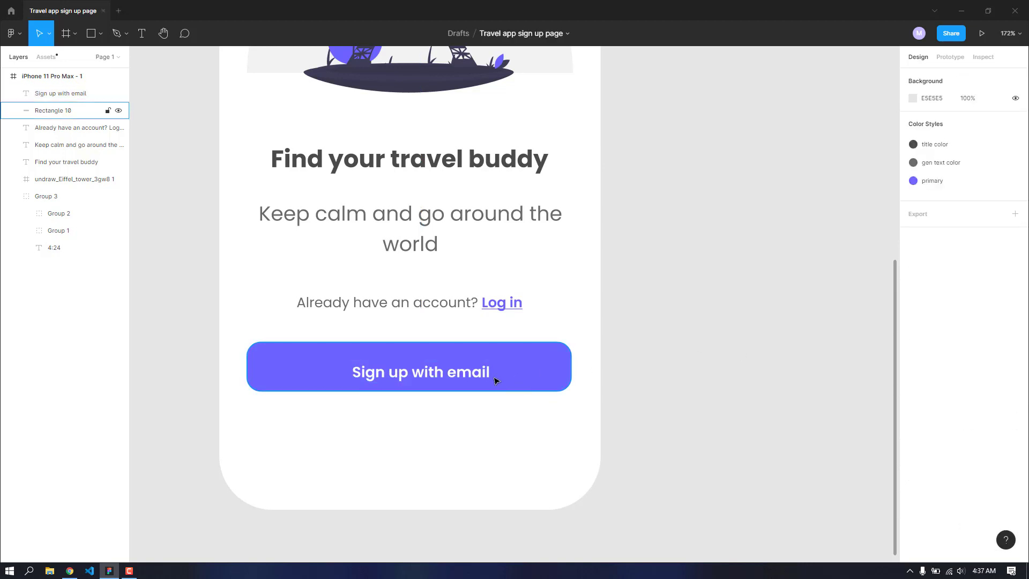
Step: Move the "Sign up with email" text to about the middle of the purple rectangle and group the two
click(410, 380)
drag(410, 379, 400, 375)
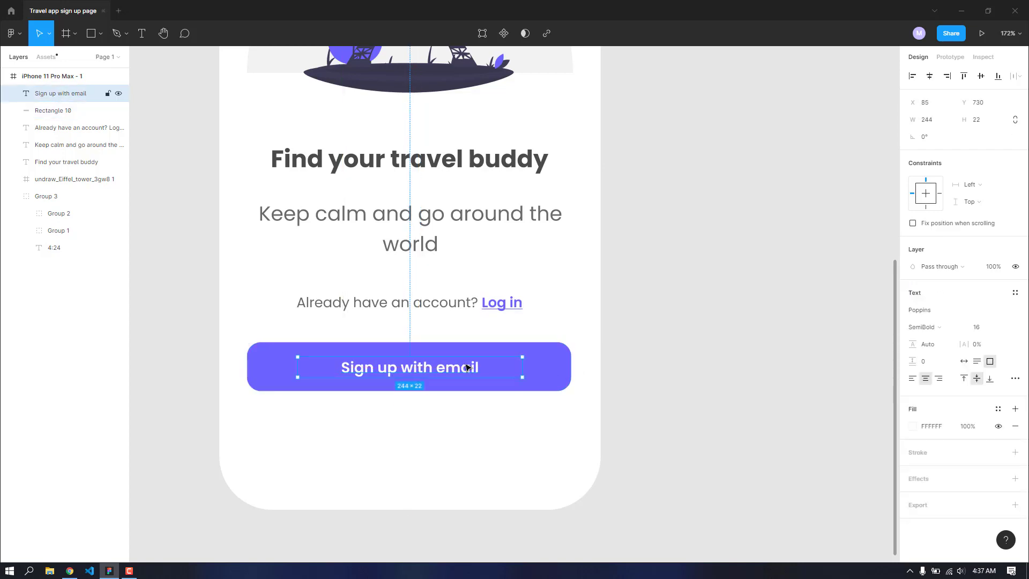
shift+click(547, 365)
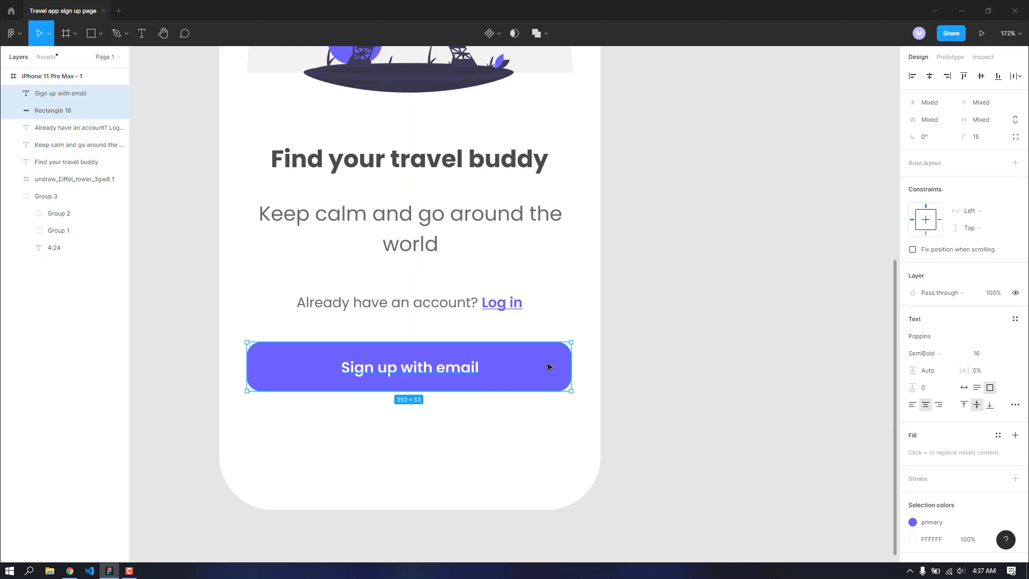
key(ctrl+g)
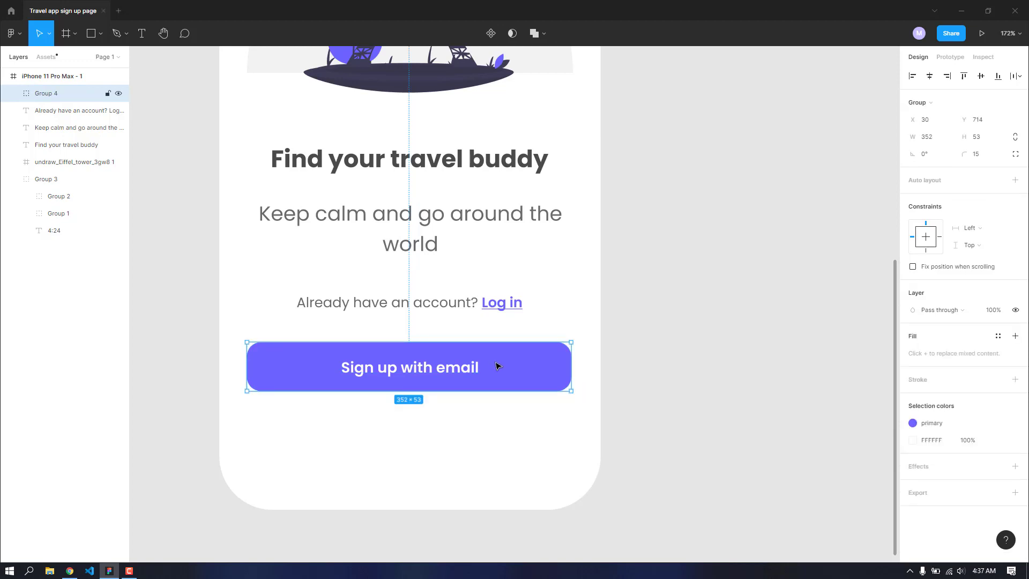
Step: Align the "Sign up with email" text to the horizontal and vertical centres of its button group
double_click(469, 370)
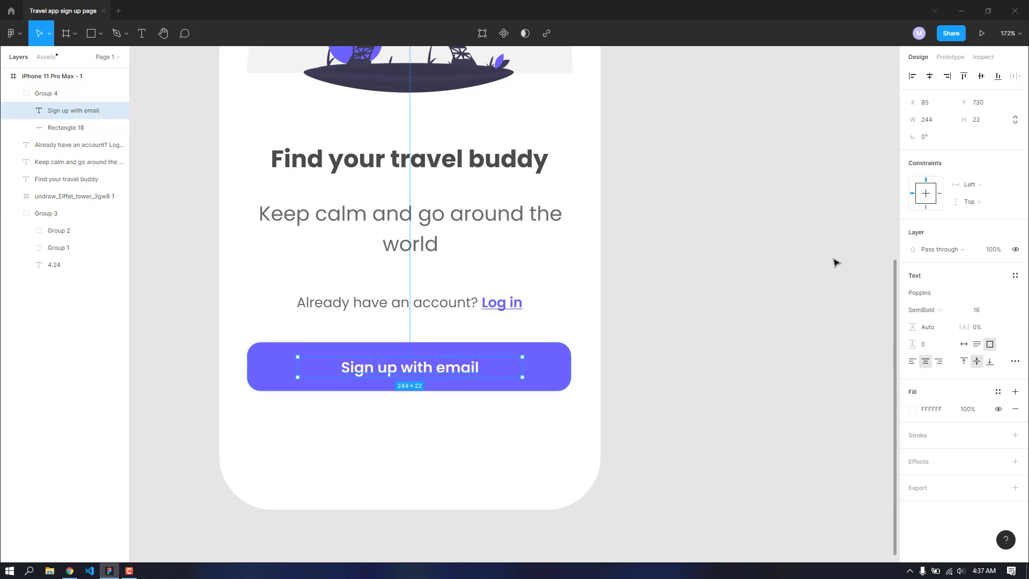
click(930, 76)
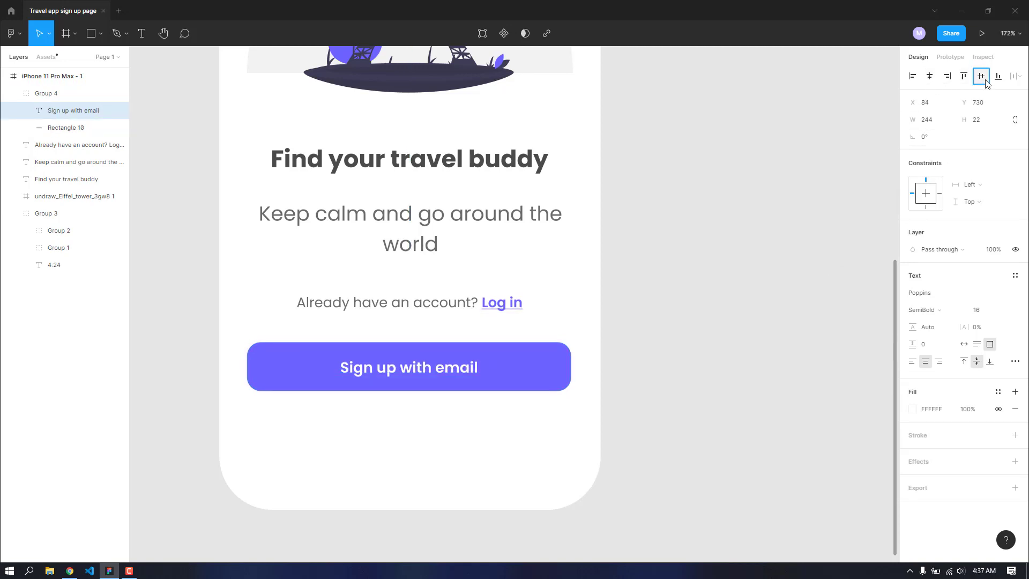
click(650, 264)
Step: Duplicate the button group directly below the original at Y 786 and remove the fill from the copy's rectangle
click(563, 374)
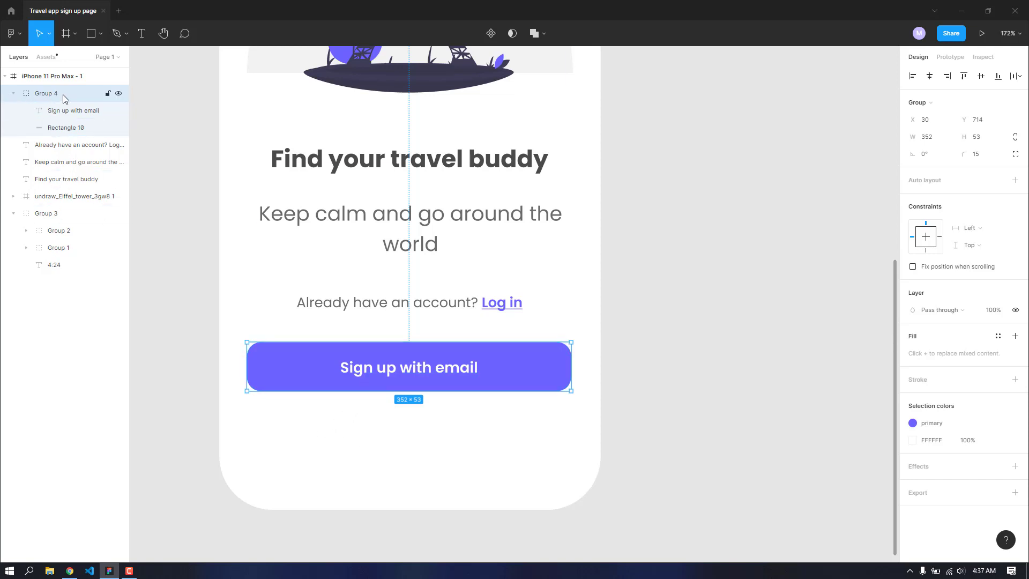
drag(416, 367, 417, 432)
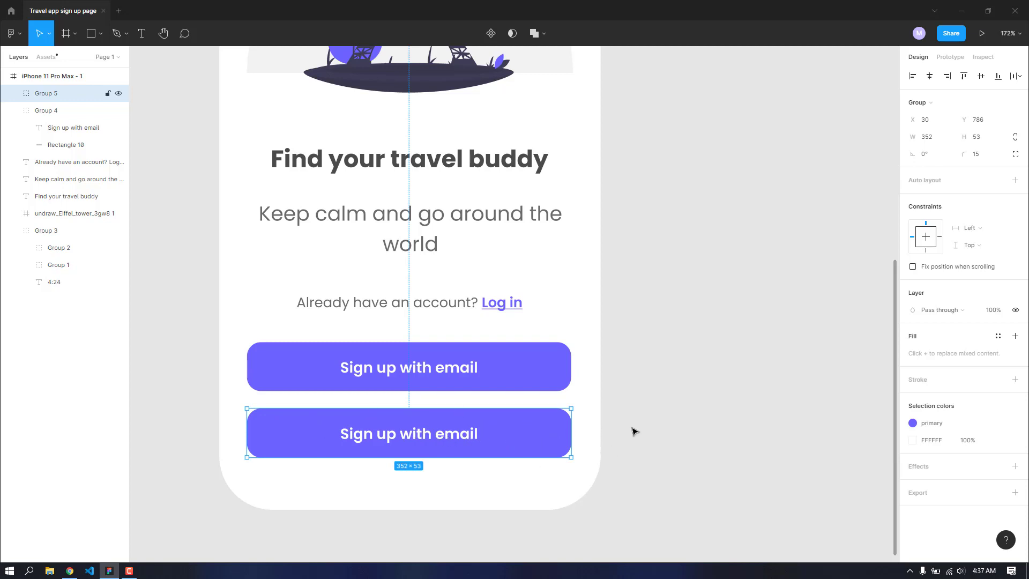
click(12, 95)
click(66, 127)
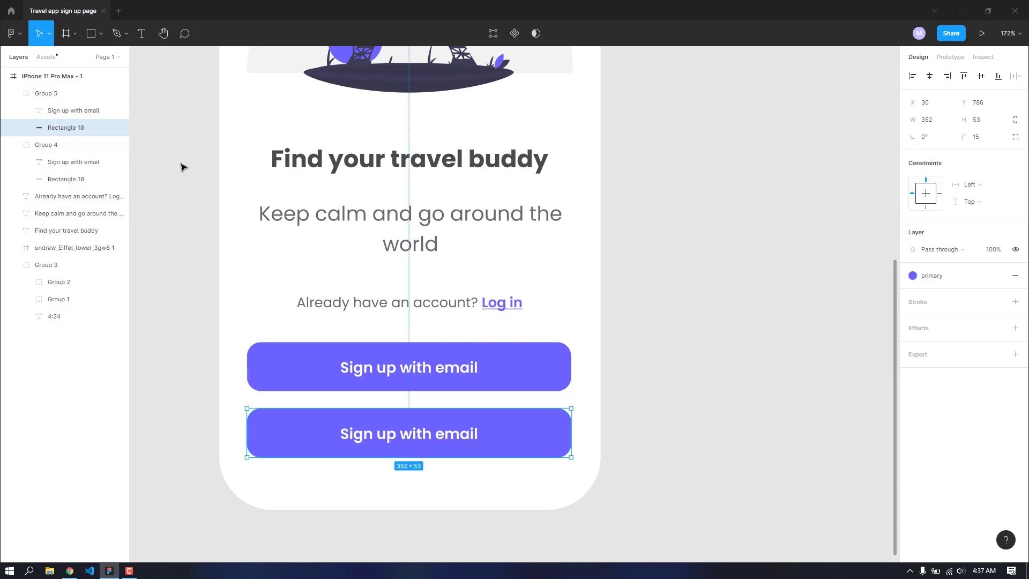
double_click(79, 131)
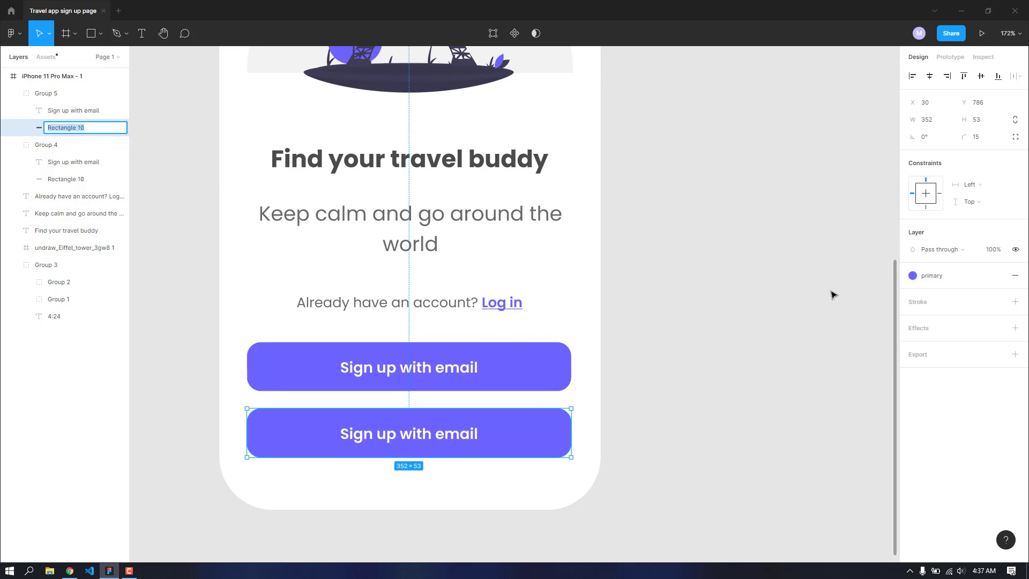
click(1015, 277)
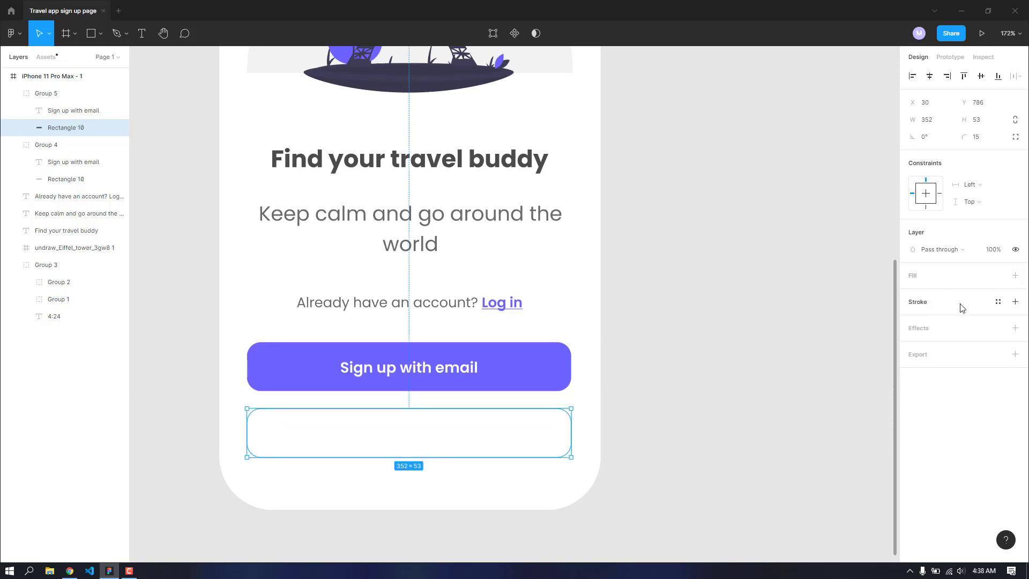
Step: Add an inside stroke of width 1 to the lower button's rectangle and apply the "primary" colour style to it
click(1015, 302)
click(912, 319)
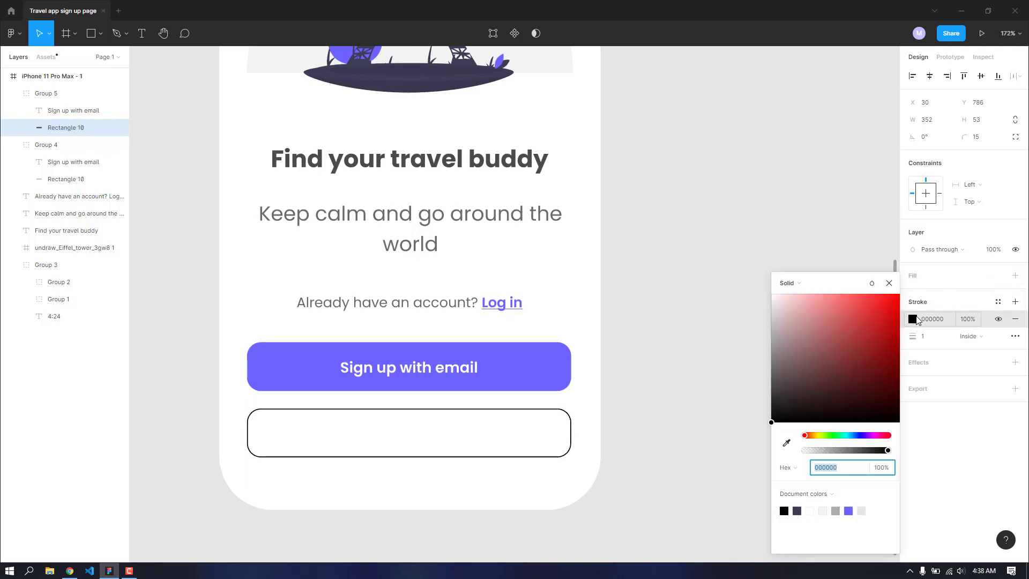
click(889, 284)
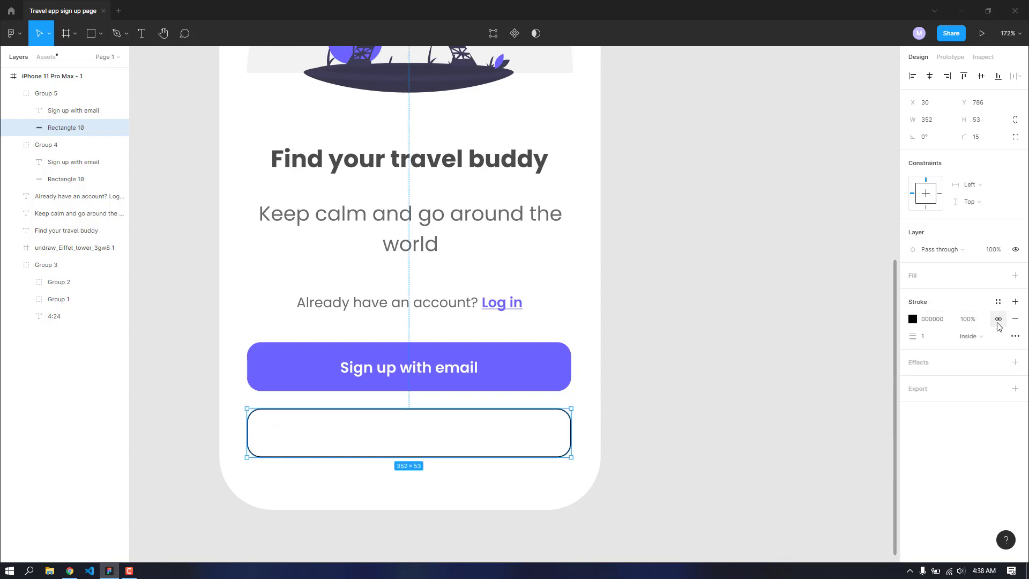
click(998, 301)
click(955, 366)
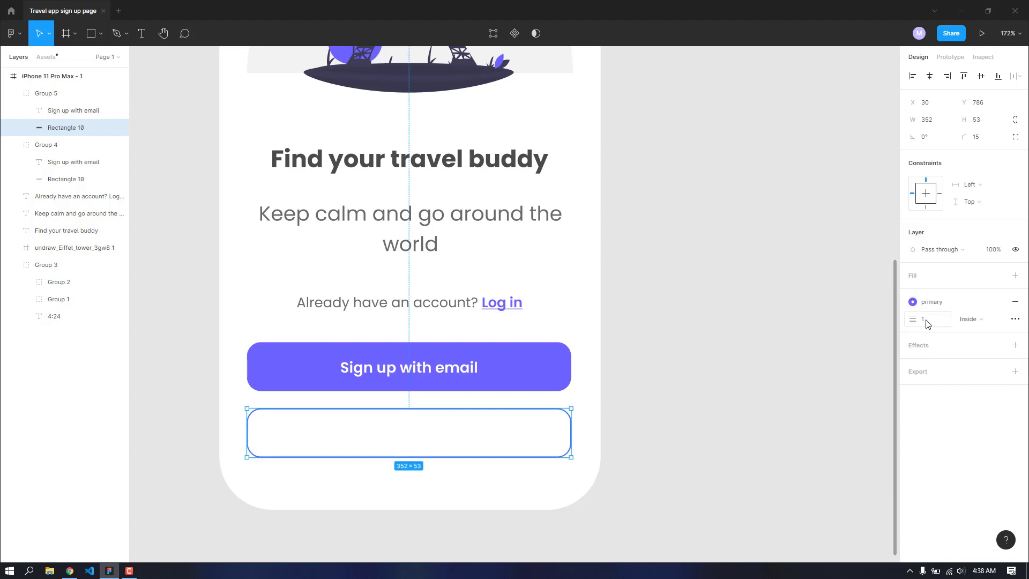
Step: Add a white FFFFFF fill to the lower button's rectangle
click(1013, 278)
click(912, 292)
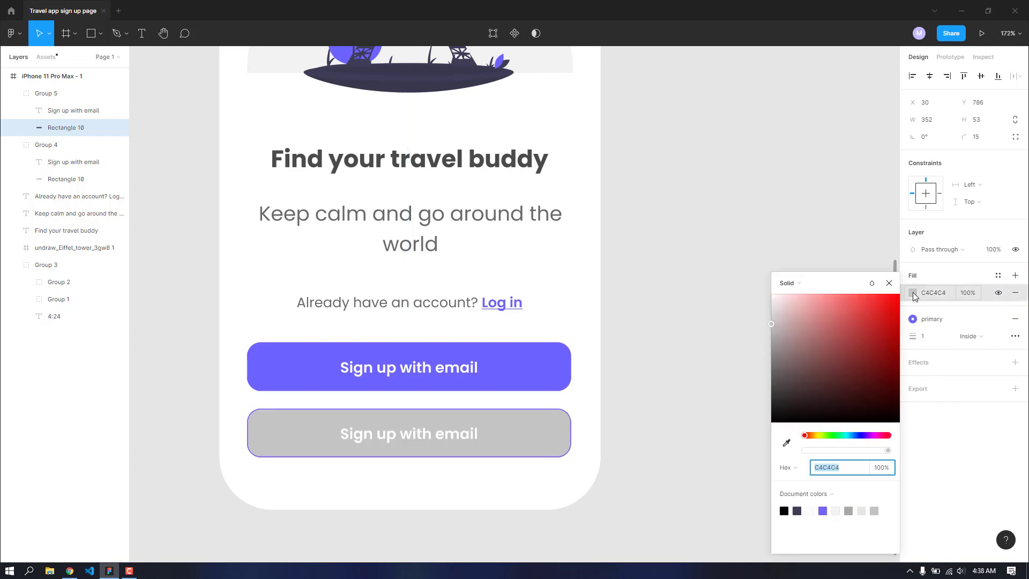
click(826, 294)
drag(763, 276, 764, 275)
click(888, 283)
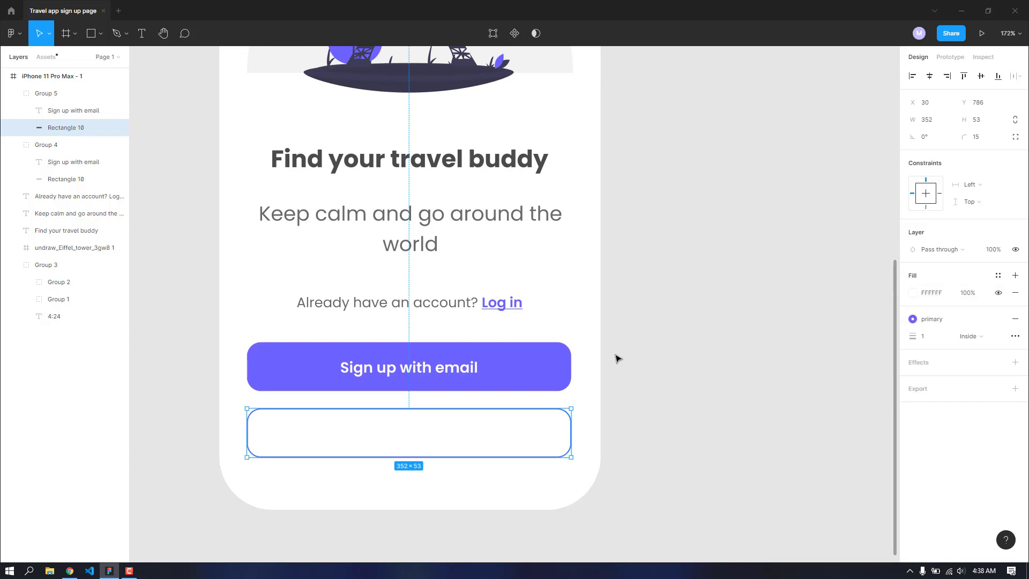
Step: Apply the "primary" colour style to the lower button's "Sign up with email" text
click(424, 436)
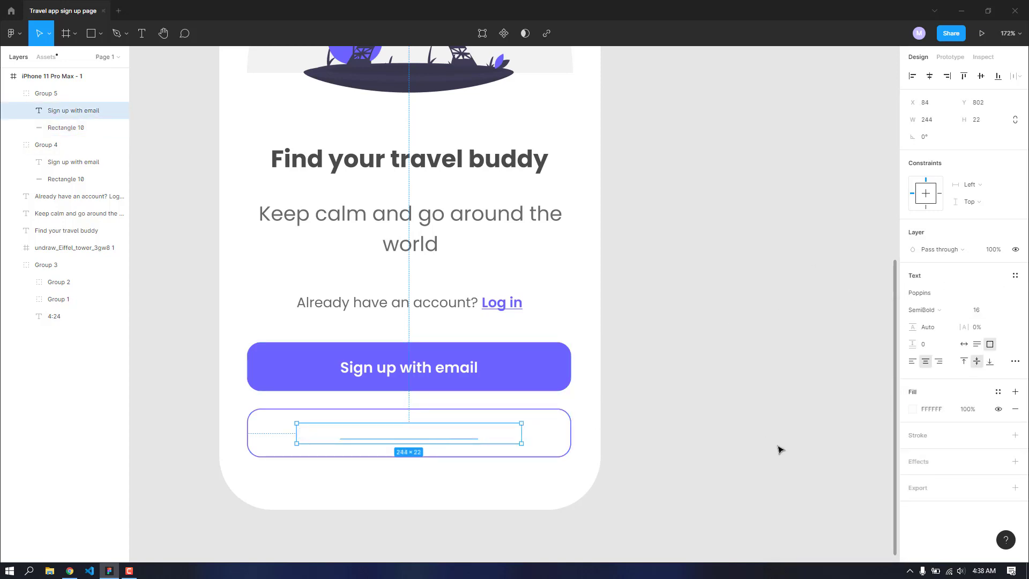
click(998, 392)
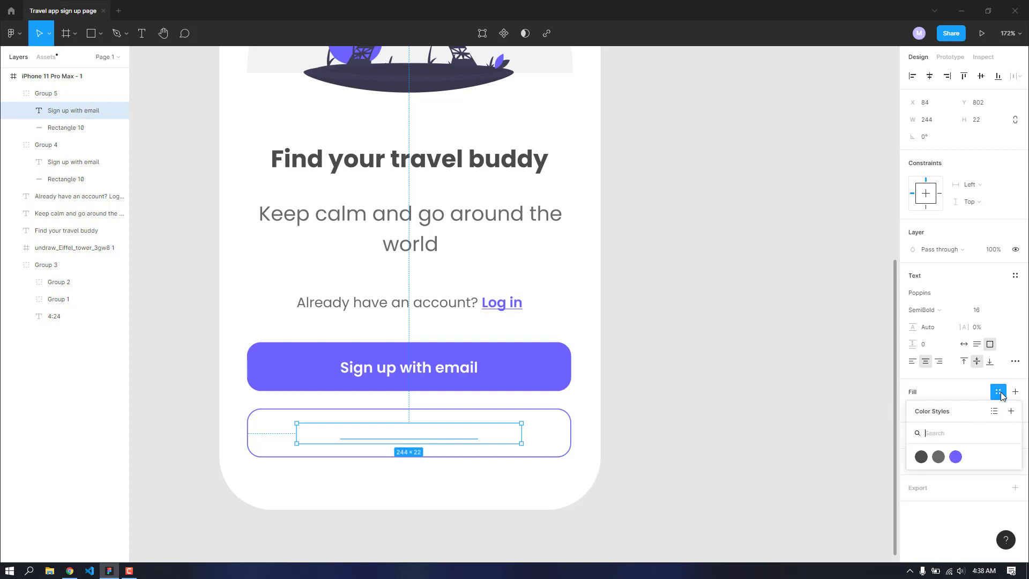
click(956, 457)
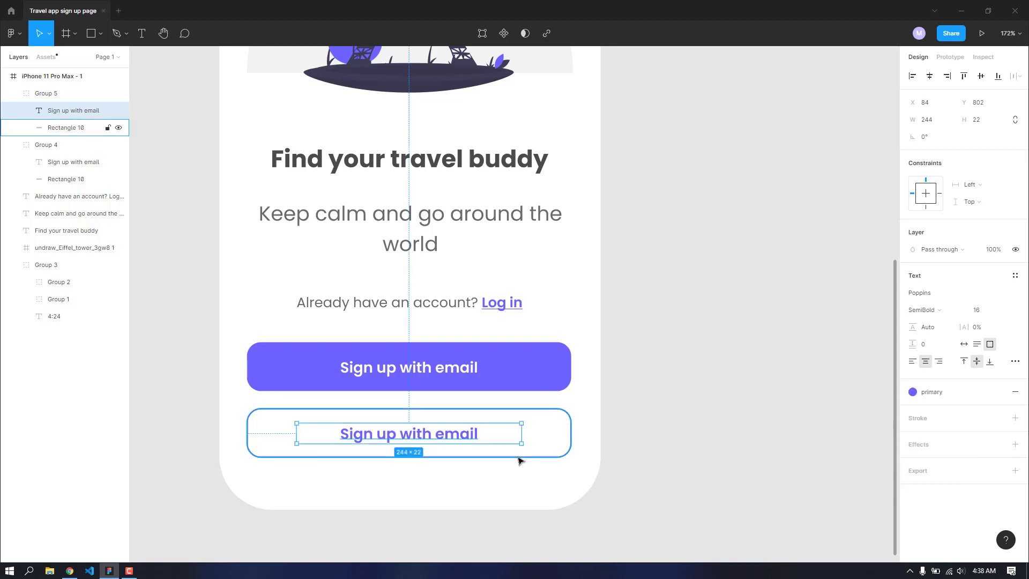
Step: Change the outlined button's text to "Sign up with google", narrow its text box from the left side and set it to auto width
double_click(453, 437)
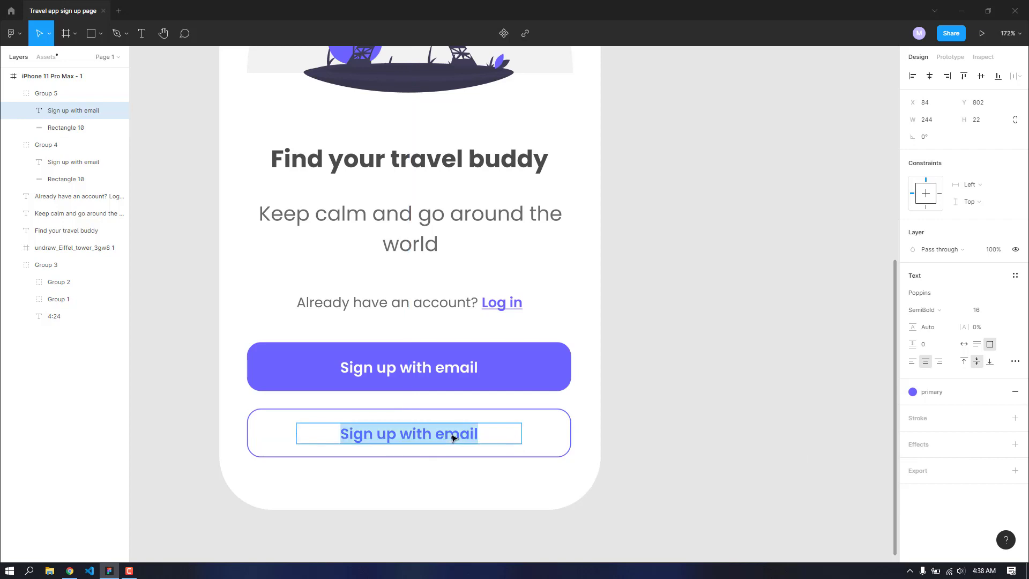
click(452, 434)
drag(435, 434, 493, 436)
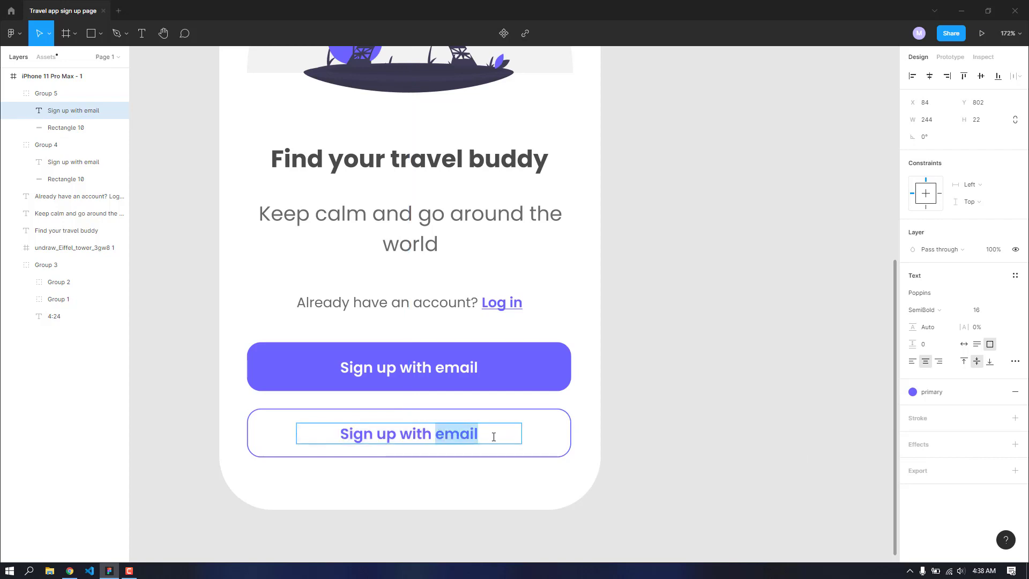
text(google)
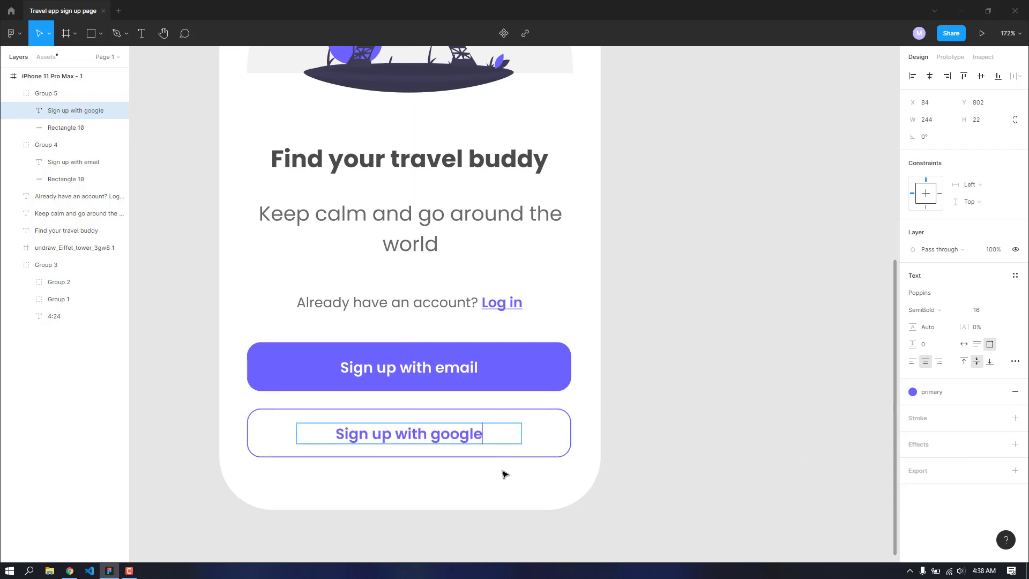
key(Escape)
drag(296, 436, 355, 435)
click(964, 344)
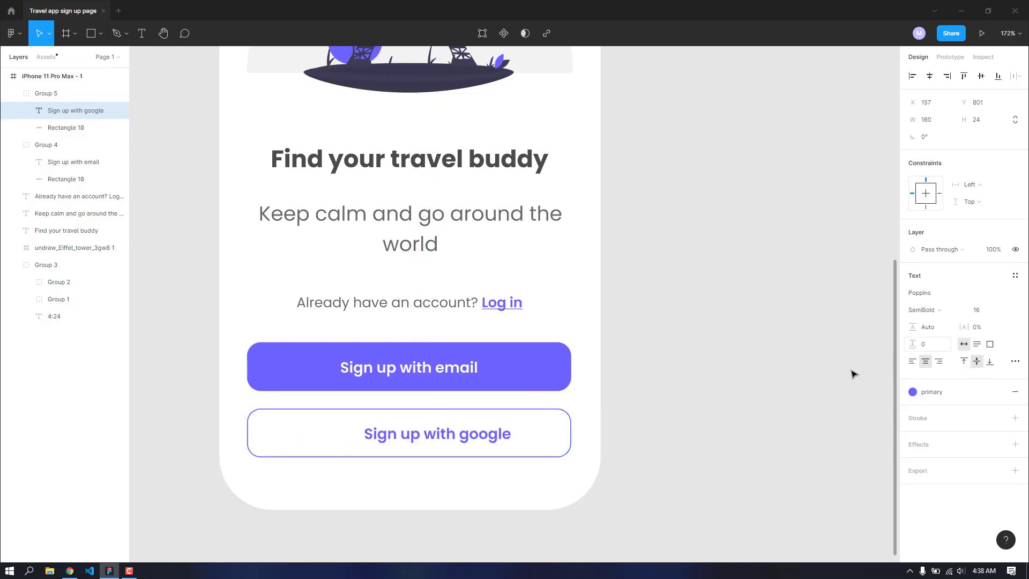
Step: Import the flat-color-icons:google icon into the outlined button's group with the Iconify plugin and place it left of the text at X 116
click(19, 35)
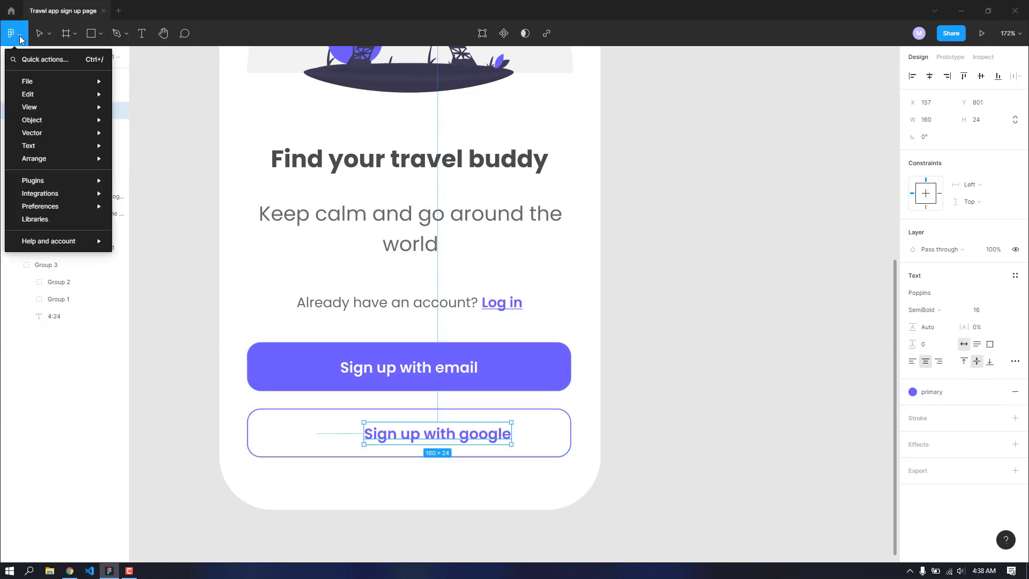
mouse_move(54, 179)
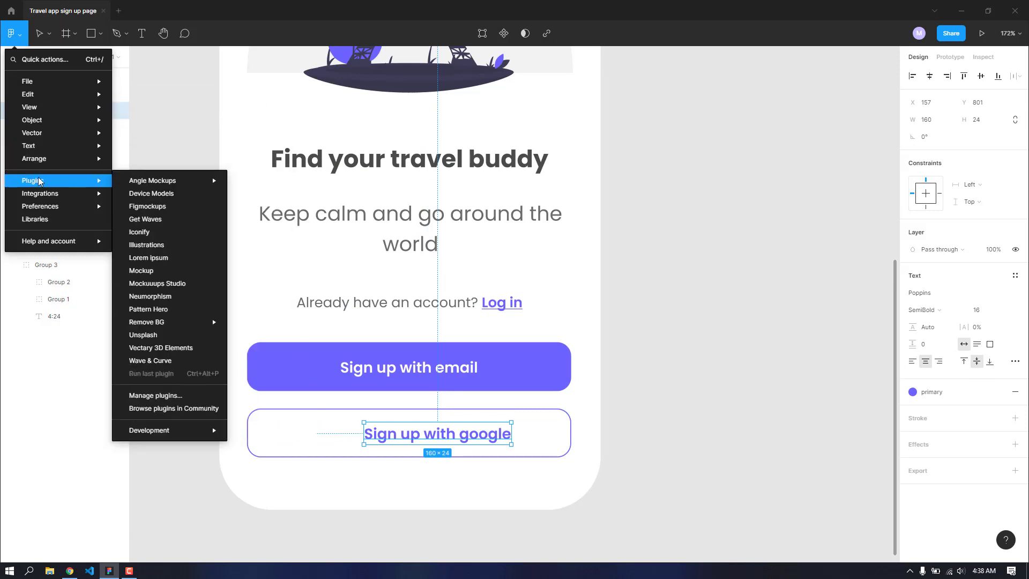
click(149, 233)
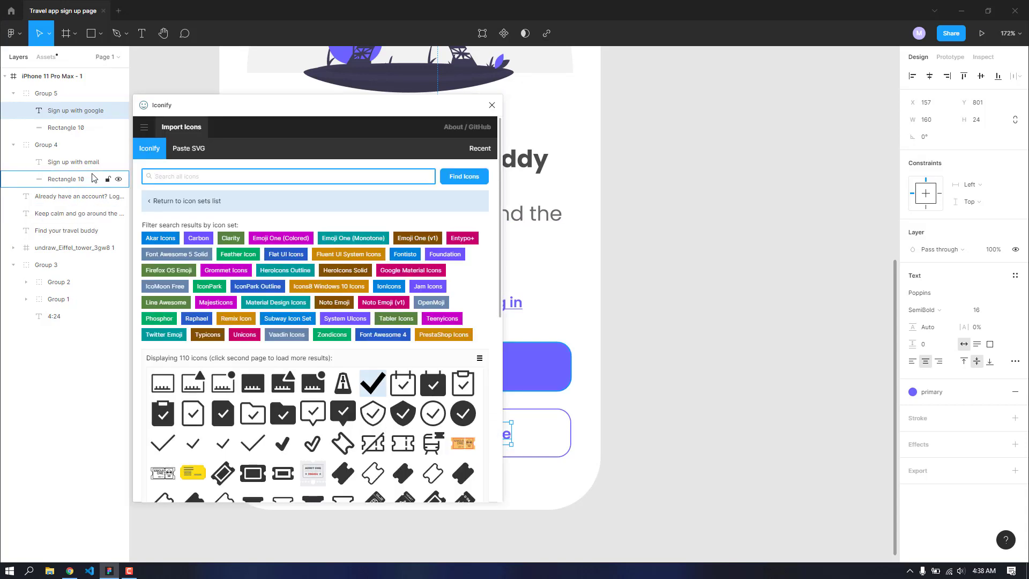
text(google)
scroll(209, 423, down, 2)
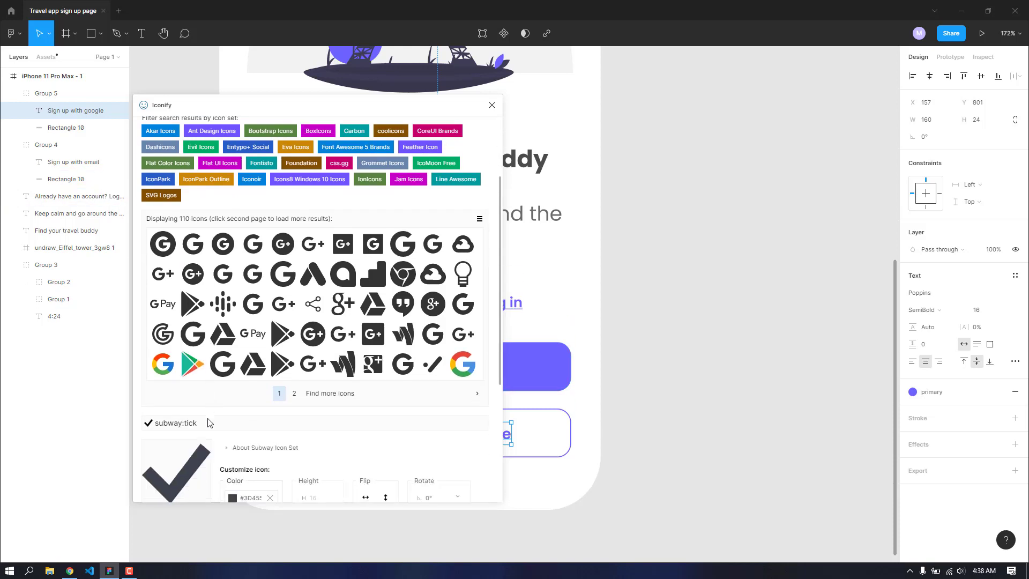
click(163, 365)
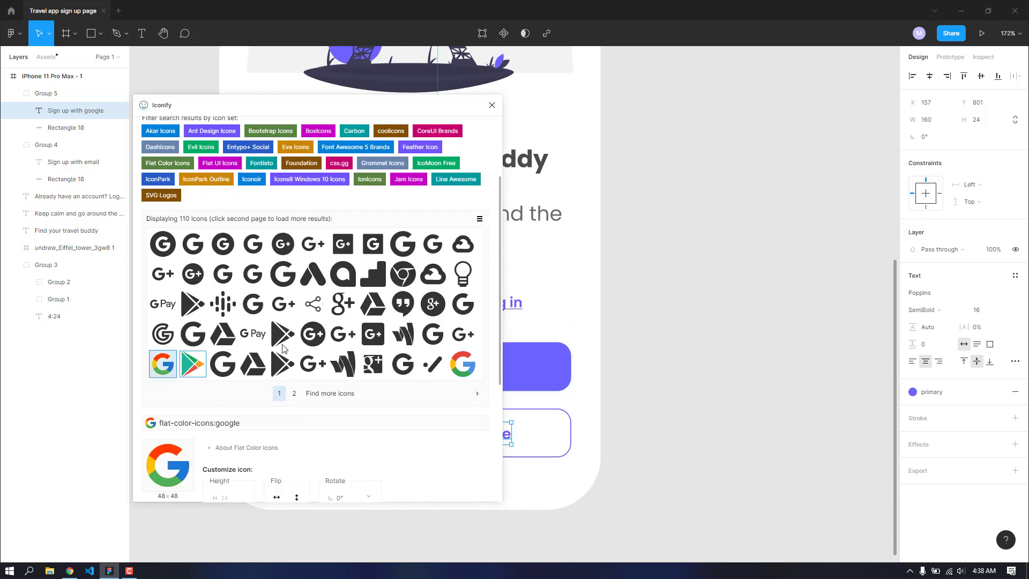
scroll(420, 339, down, 3)
scroll(419, 338, down, 1)
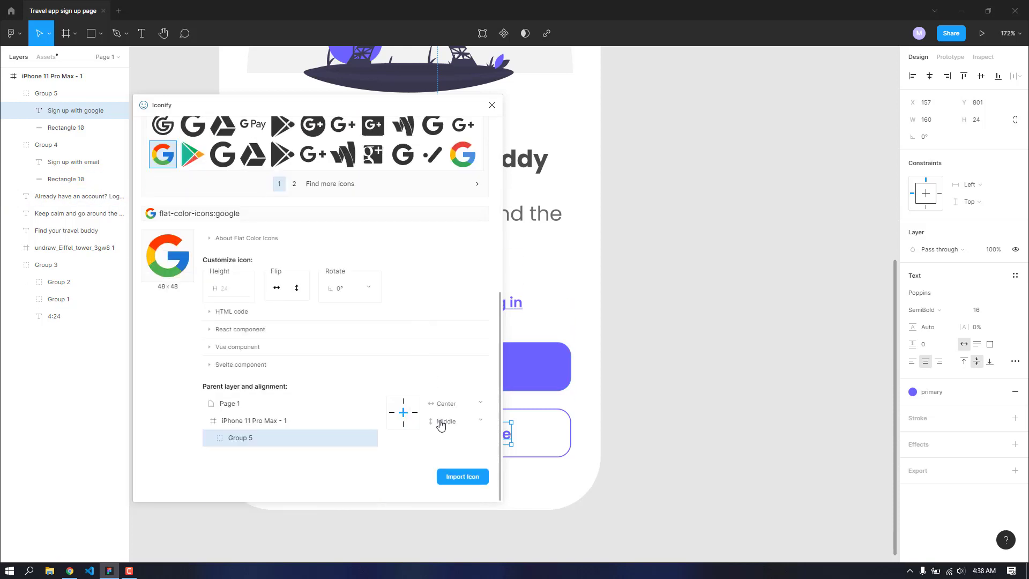
click(455, 477)
click(492, 105)
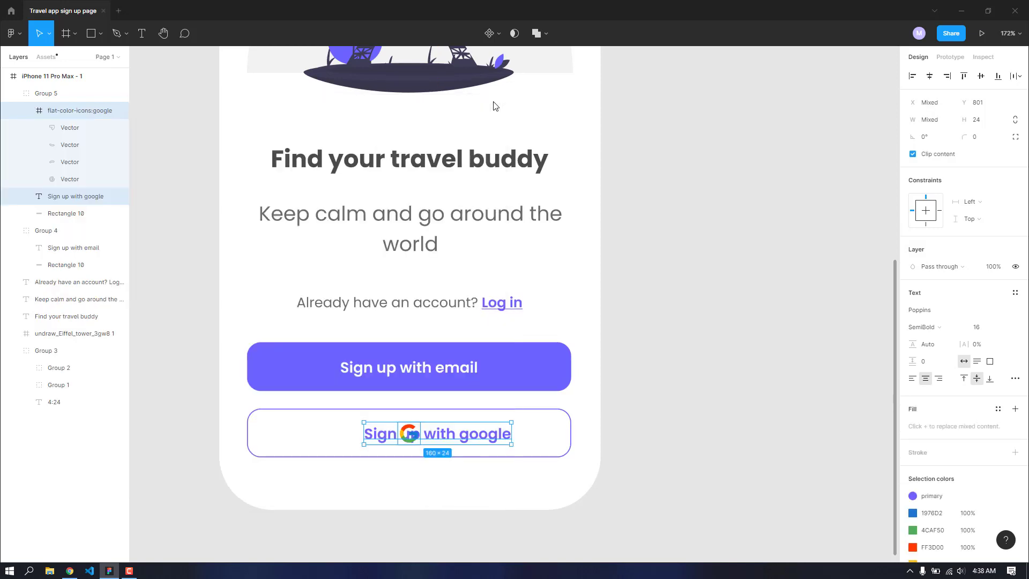
click(52, 115)
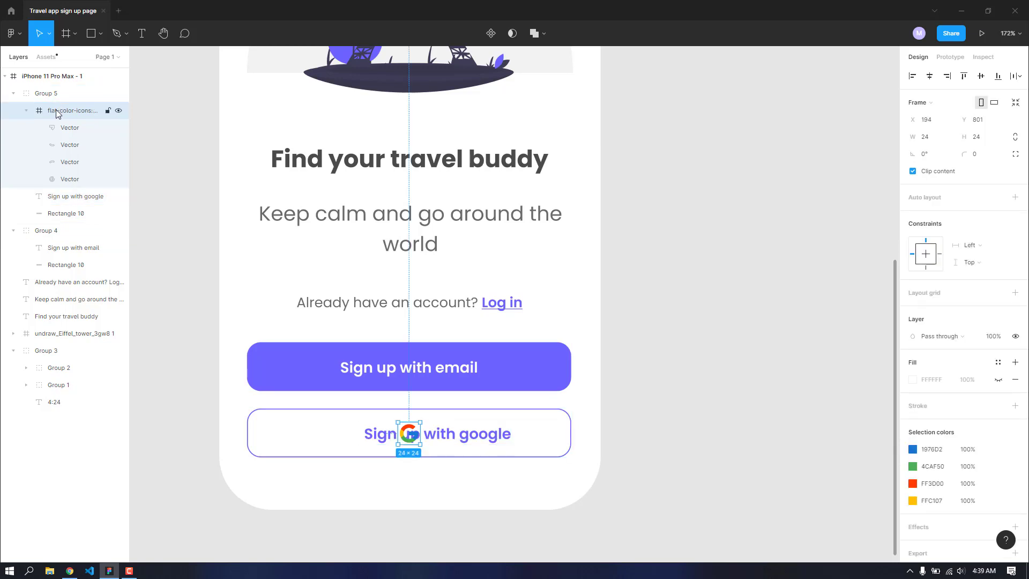
drag(410, 439, 339, 440)
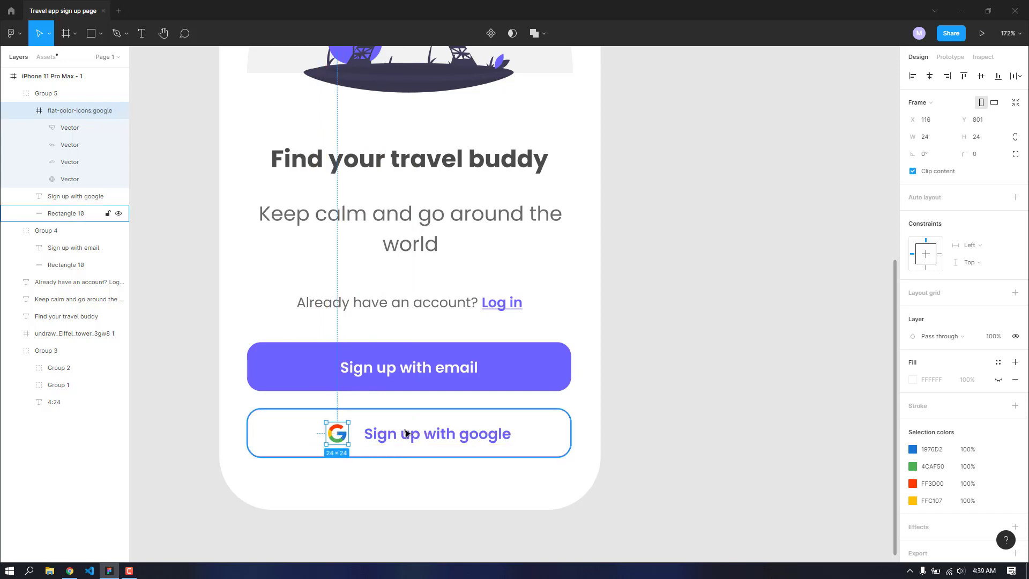
Step: Group the Google icon with the "Sign up with google" text and centre the group inside the outlined button
click(26, 110)
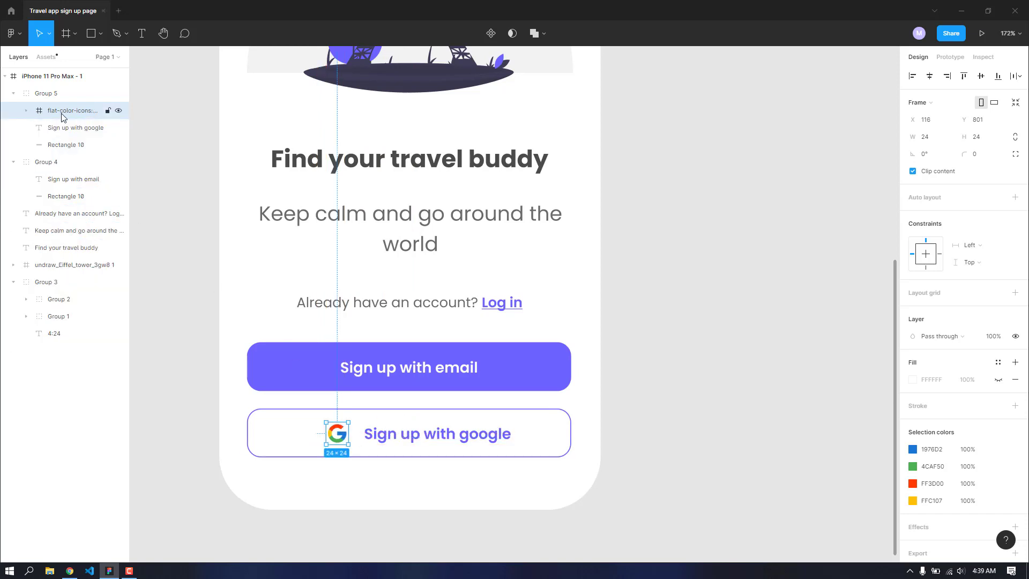
shift+click(68, 127)
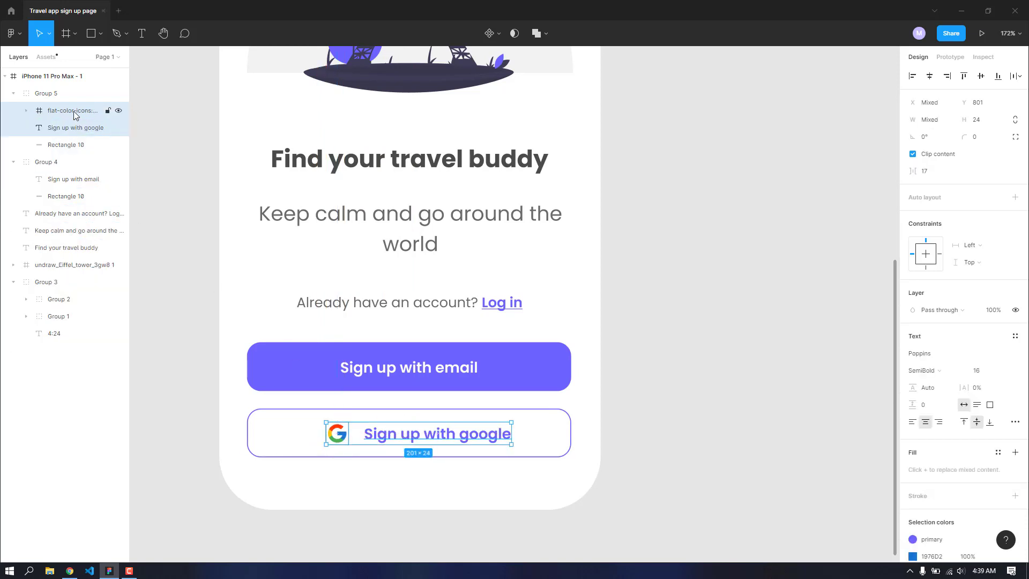
key(ctrl+g)
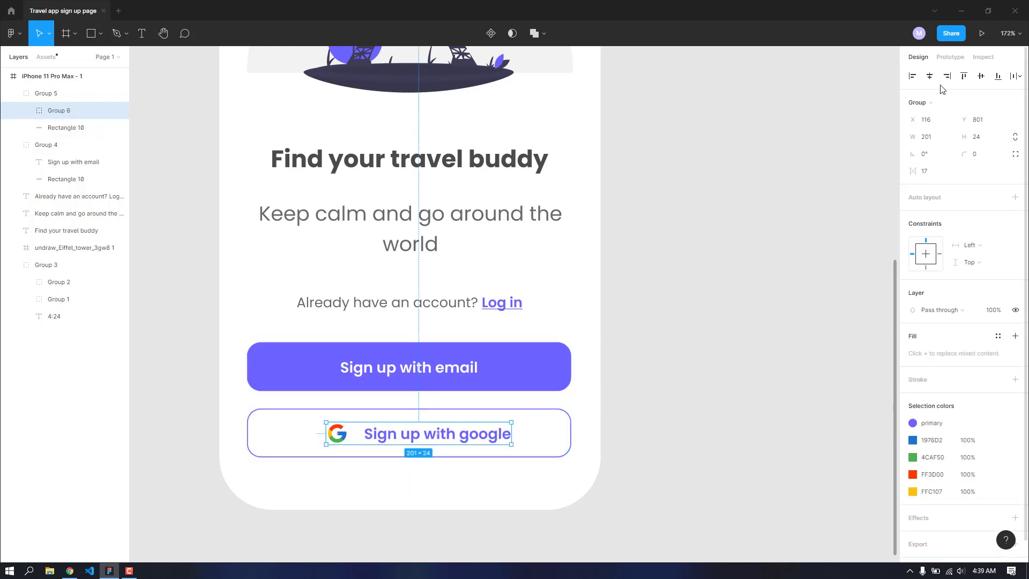
click(981, 76)
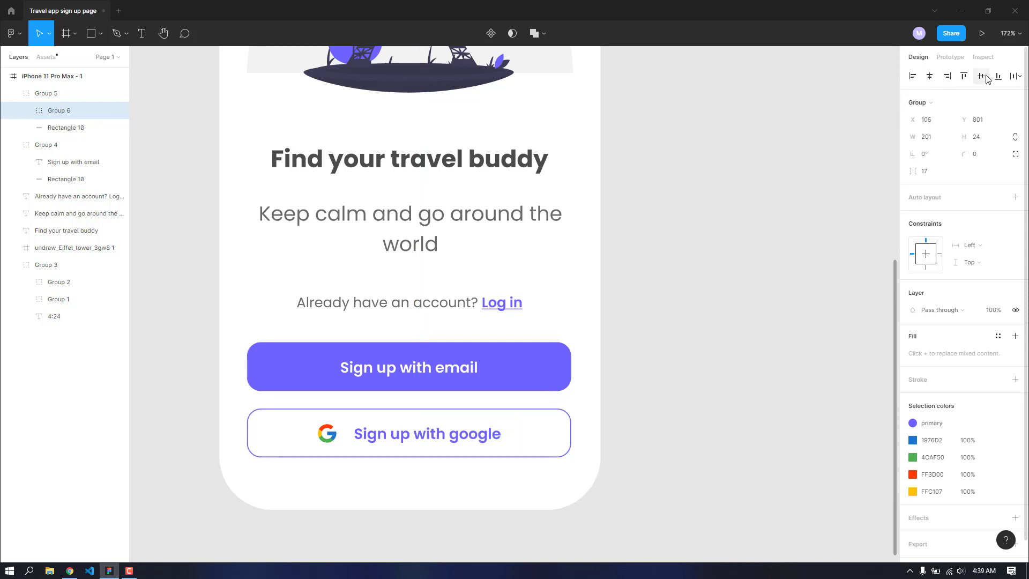
click(534, 405)
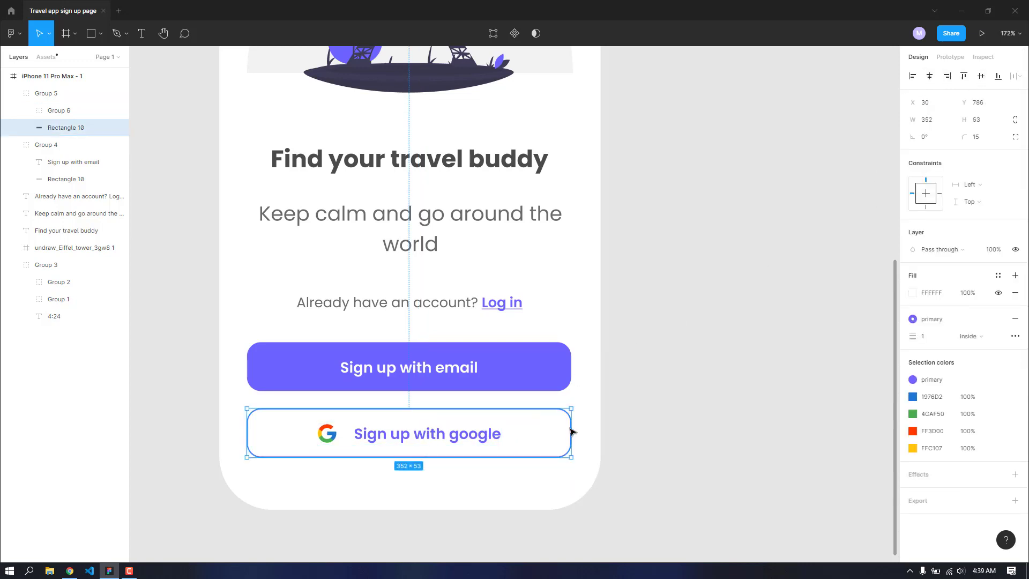
click(24, 95)
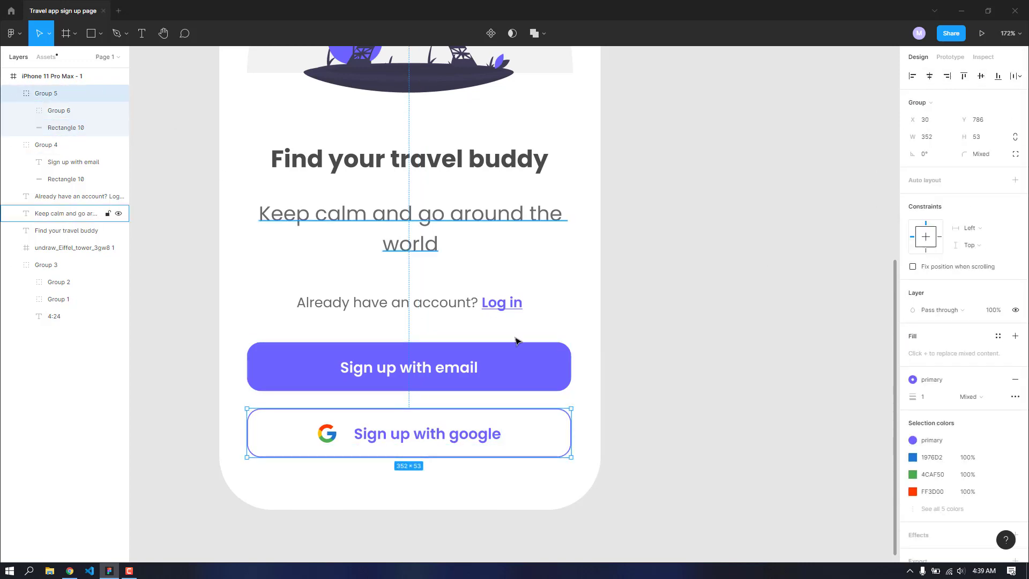
click(659, 354)
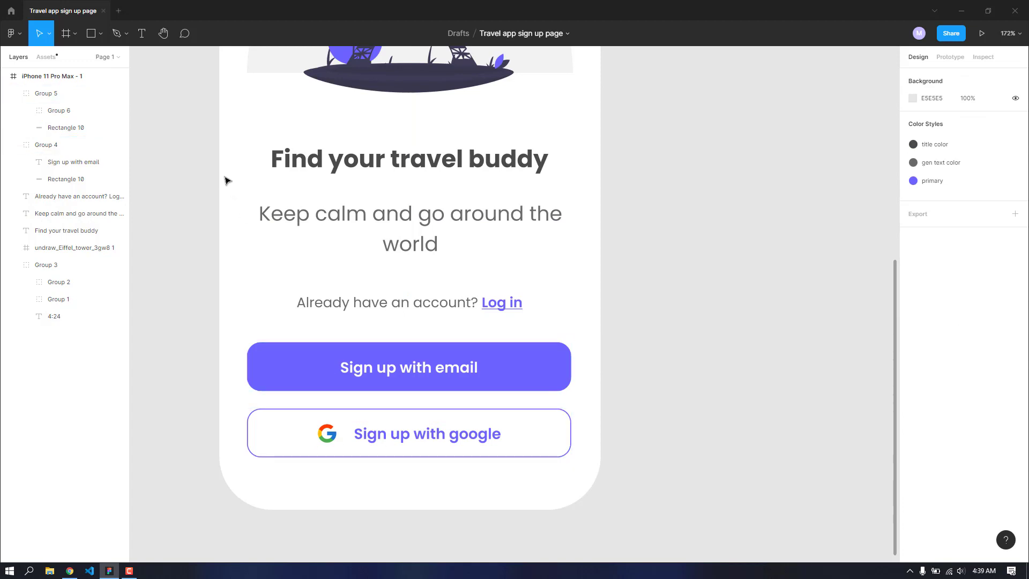
Step: Set the corner radius of the iPhone 11 Pro Max frame to 44
scroll(729, 236, down, 5)
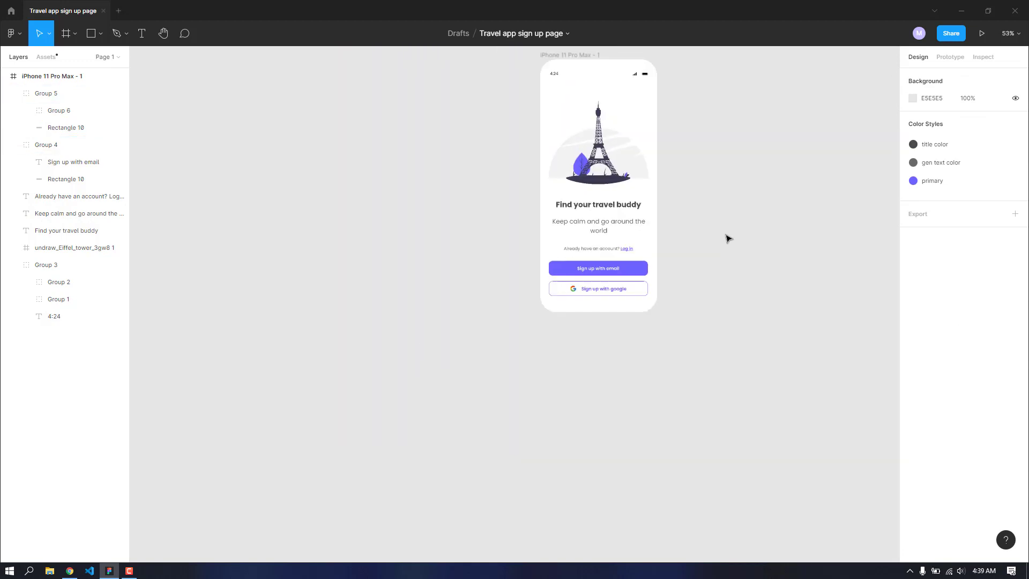
scroll(737, 196, up, 1)
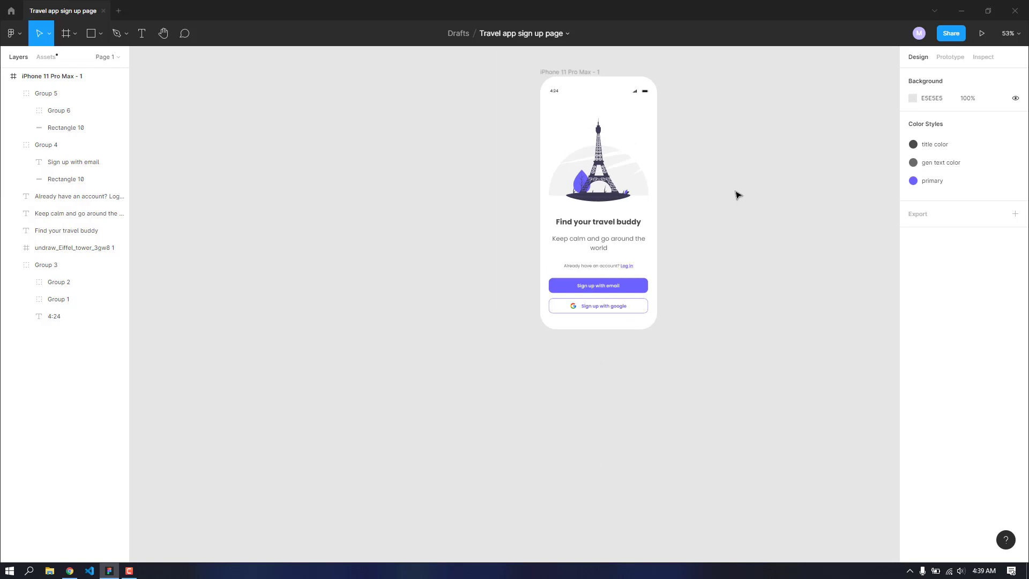
scroll(736, 195, down, 1)
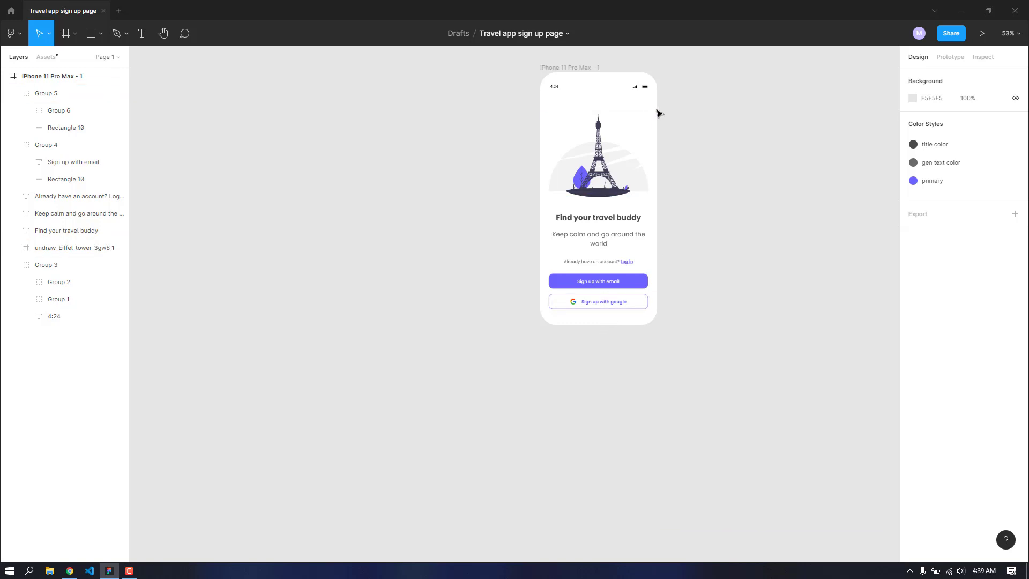
click(85, 76)
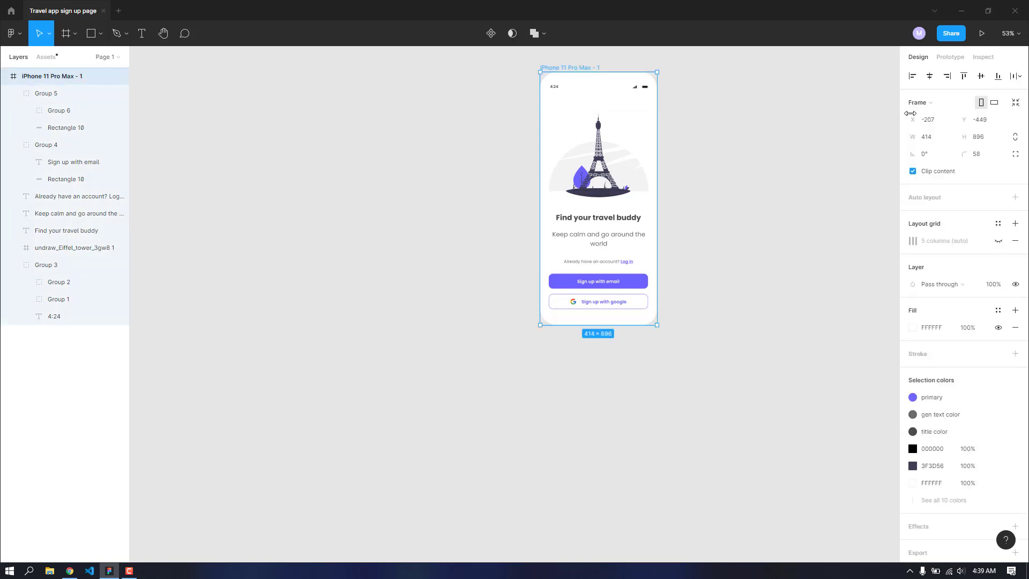
drag(960, 153, 808, 151)
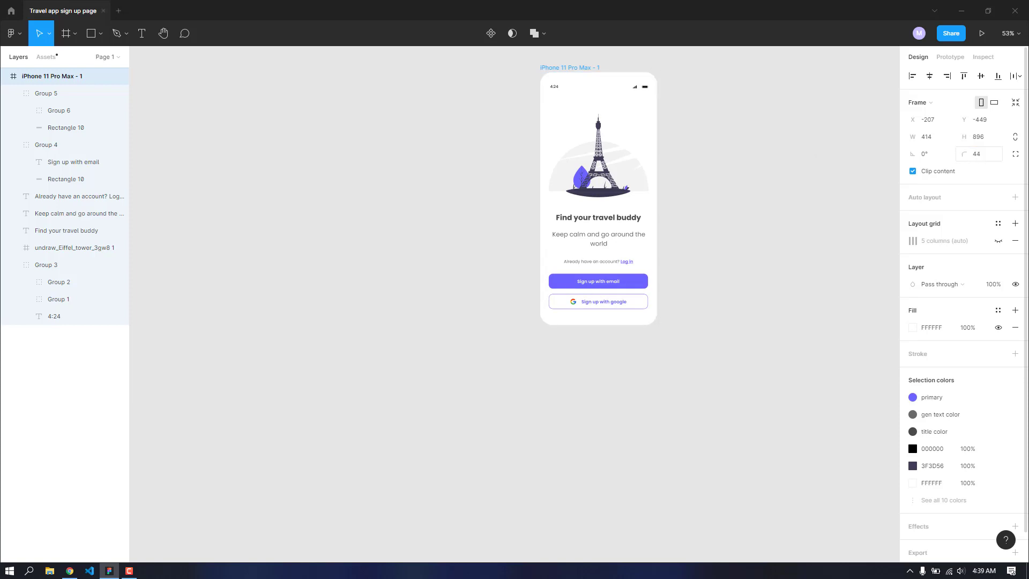
Step: Move the status bar group with the time, signal and battery up to about Y 29
ctrl+scroll(772, 78, up, 3)
ctrl+scroll(599, 59, up, 3)
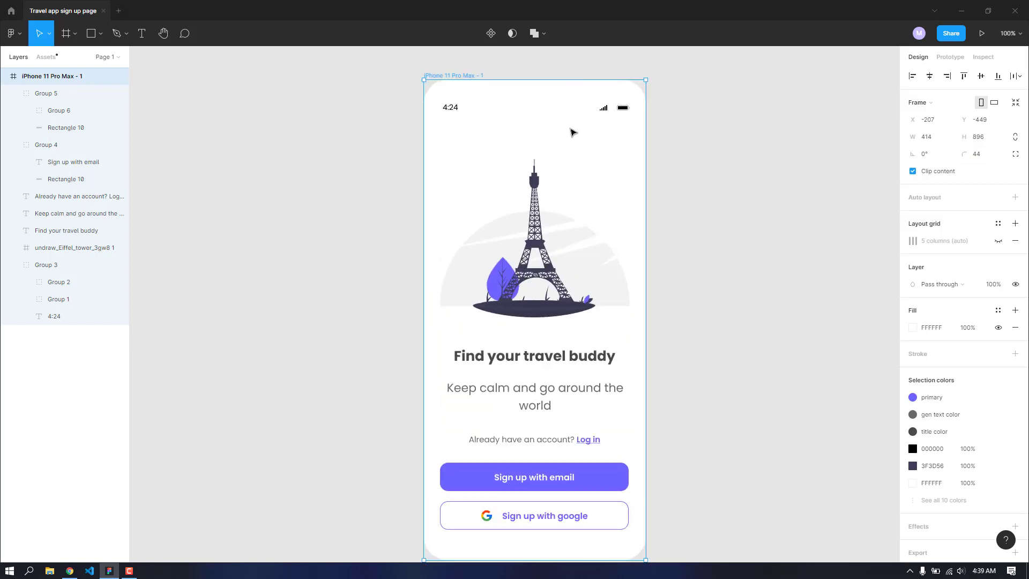
click(620, 108)
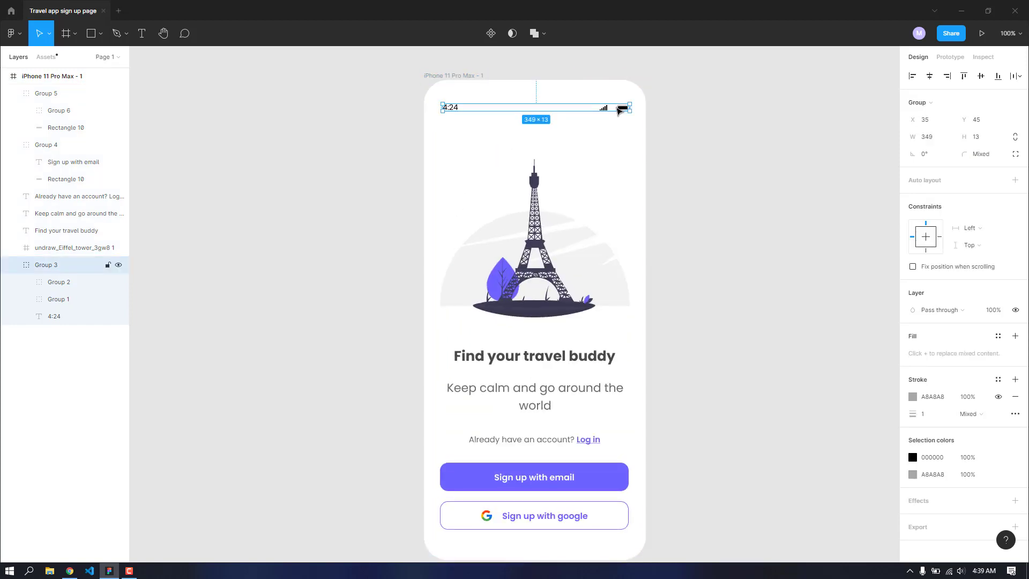
key(Up)
key(Up)
key(Up)
key(Up)
key(Up)
key(Up)
key(Up)
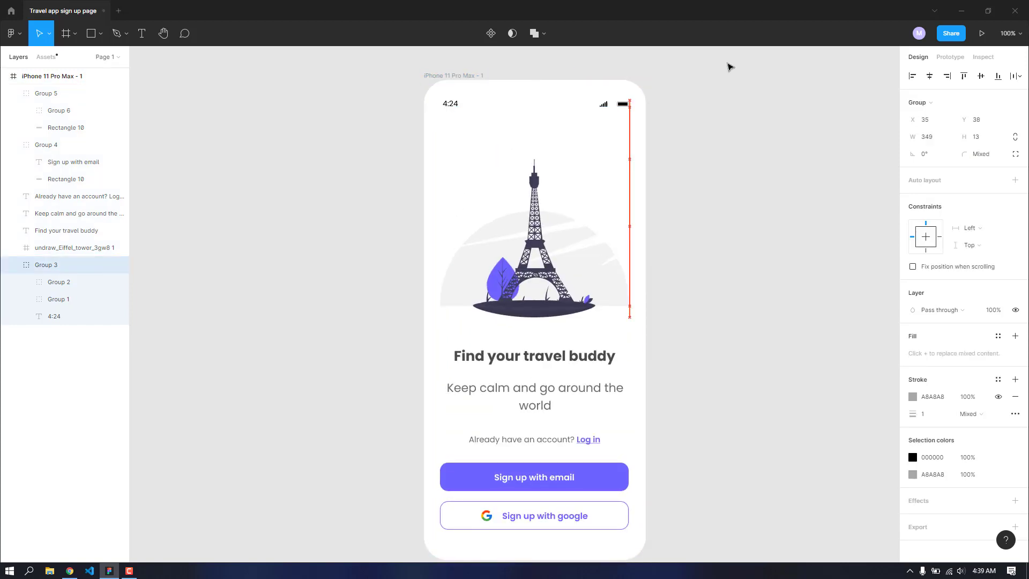
key(Up)
key(Up)
key(Up)
key(Up)
key(Up)
key(Up)
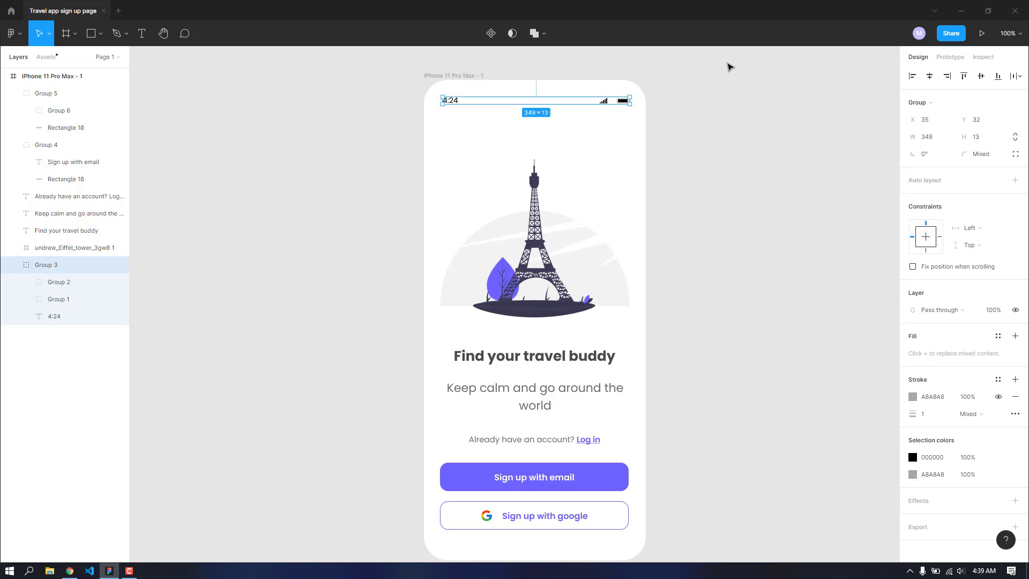
key(Up)
key(Up)
key(Up)
key(Up)
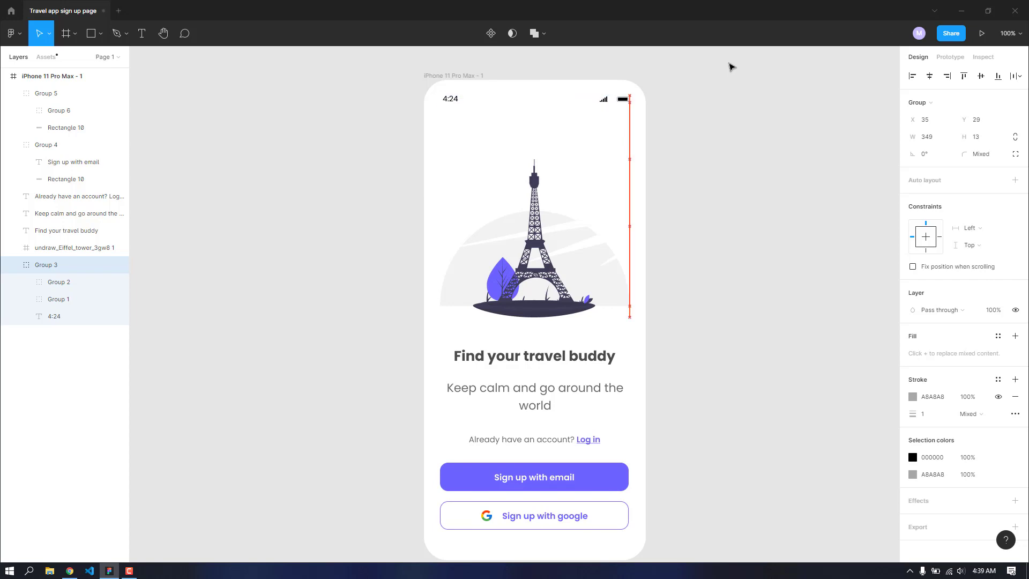
click(735, 90)
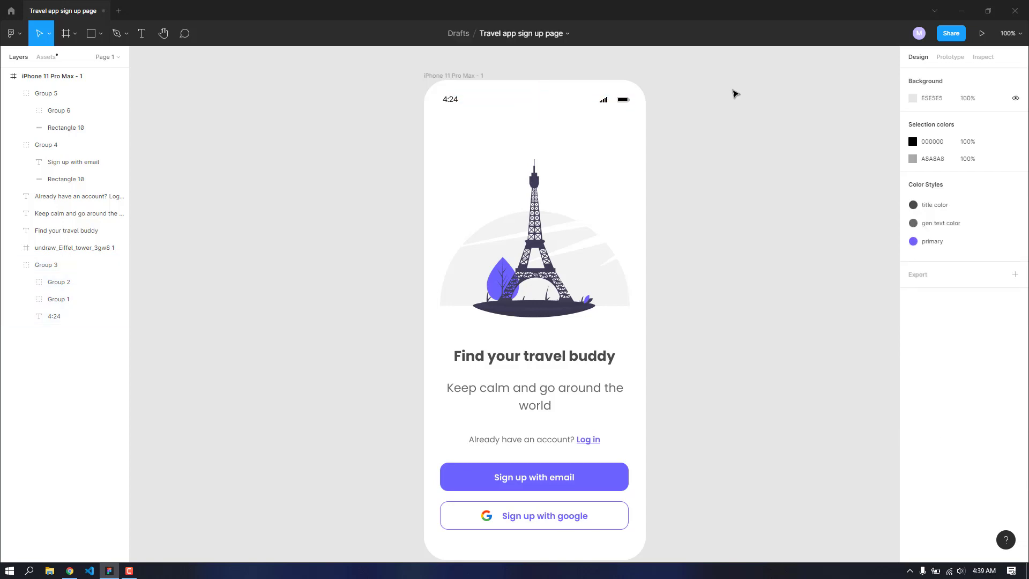
Step: Nudge the Eiffel tower illustration up by about 14 px
scroll(584, 313, down, 3)
scroll(581, 310, up, 1)
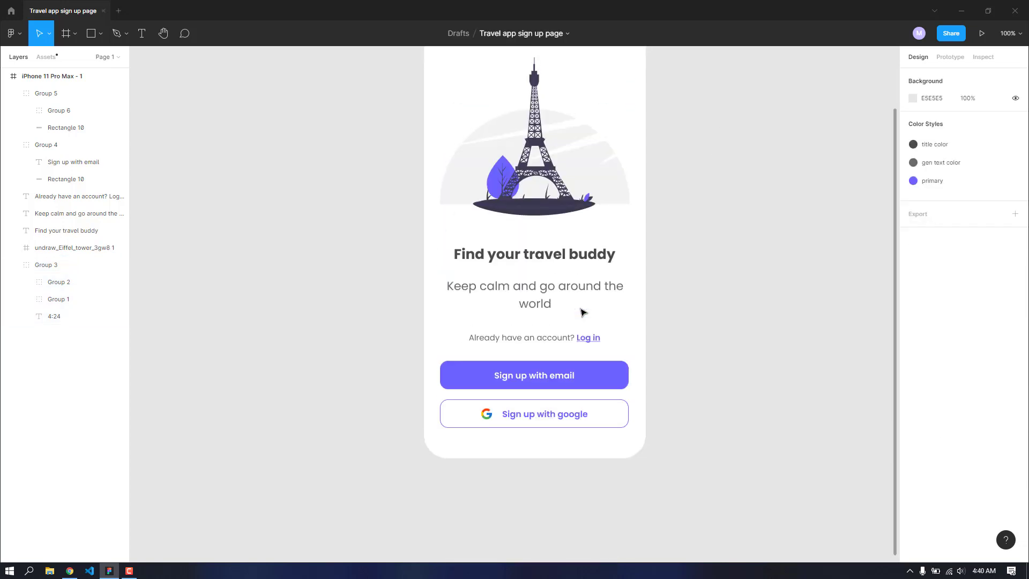
click(597, 188)
scroll(729, 213, up, 1)
scroll(729, 213, up, 1)
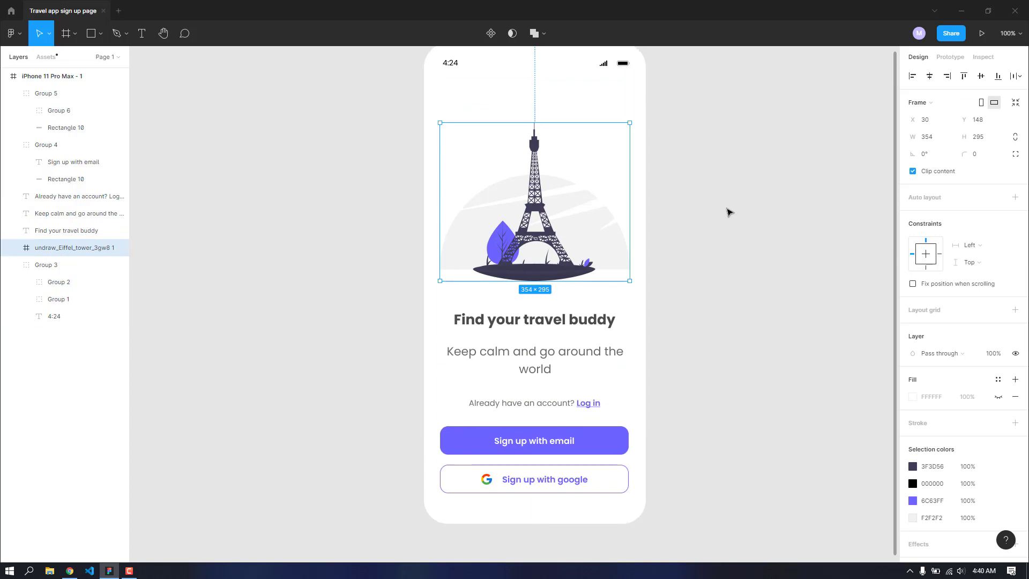
key(Up)
key(Up)
key(Up)
key(Up)
key(Up)
key(Up)
key(Up)
key(Up)
key(Up)
key(Up)
key(Up)
key(Up)
key(Up)
key(Up)
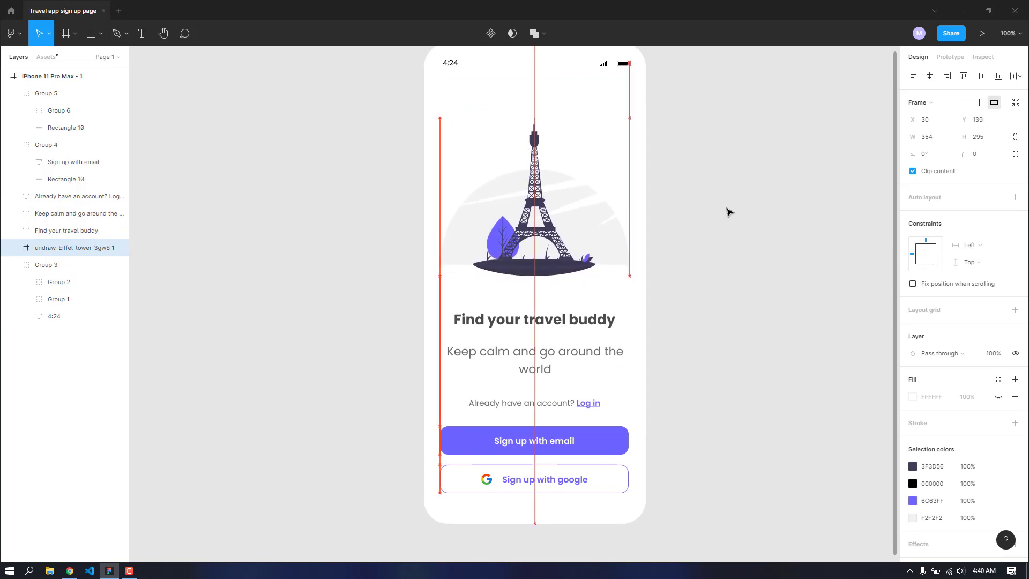
Step: Nudge the "Find your travel buddy" heading up by about 5 px
click(568, 320)
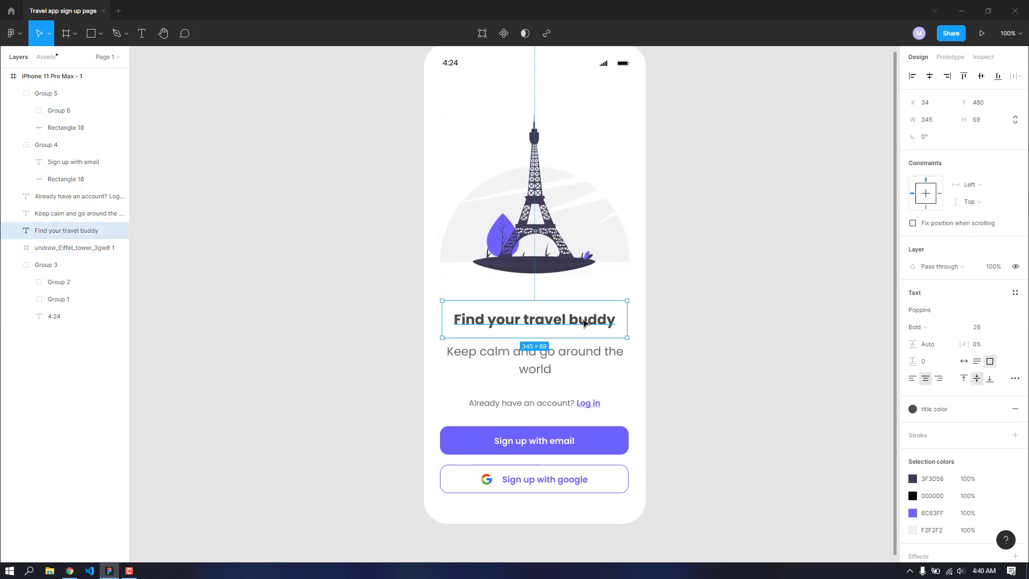
key(Up)
key(Up)
key(Up)
key(Up)
key(Up)
Step: Move the "Keep calm and go around the world" tagline up to Y 553
click(562, 358)
key(Up)
key(Up)
key(Up)
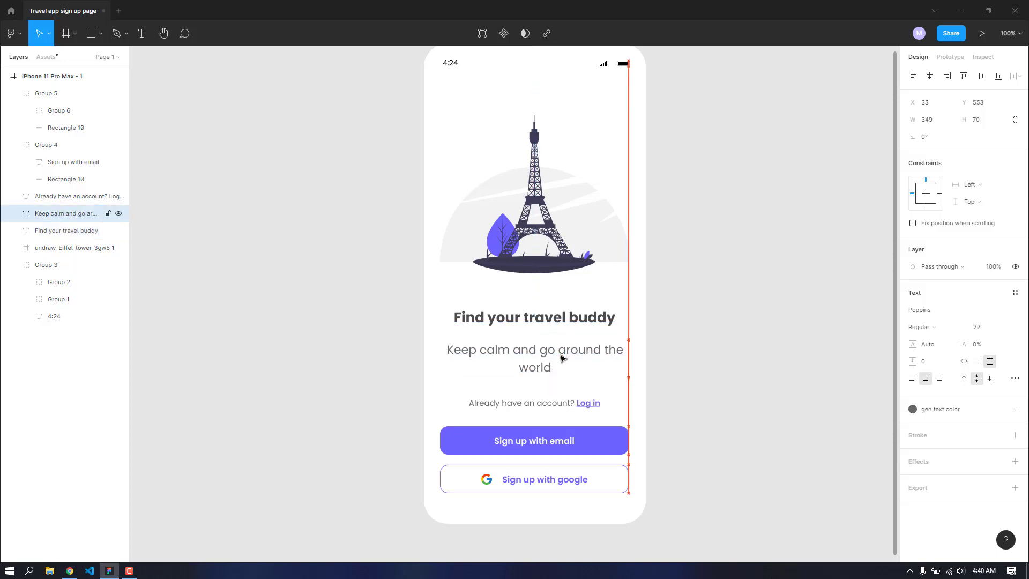
Step: Nudge the "Keep calm and go around the world" text up about 11 px, closer to the heading
key(Up)
key(Up)
key(Up)
key(Up)
key(Up)
key(Up)
key(Up)
key(Up)
key(Up)
key(Up)
key(Up)
Step: Nudge the "Already have an account? Log in" text up about 19 px, closer to the subtitle
click(565, 399)
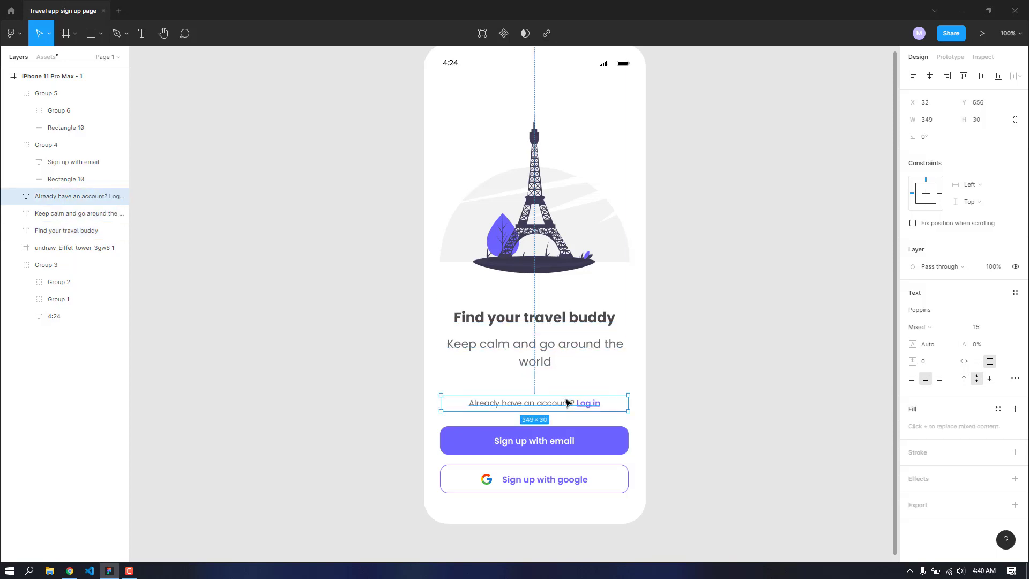
key(Up)
key(Up)
key(Up)
key(Up)
key(Up)
key(Up)
key(Up)
key(Up)
key(Up)
key(Up)
key(Up)
key(Up)
key(Up)
key(Up)
key(Up)
key(Up)
key(Up)
key(Up)
key(Up)
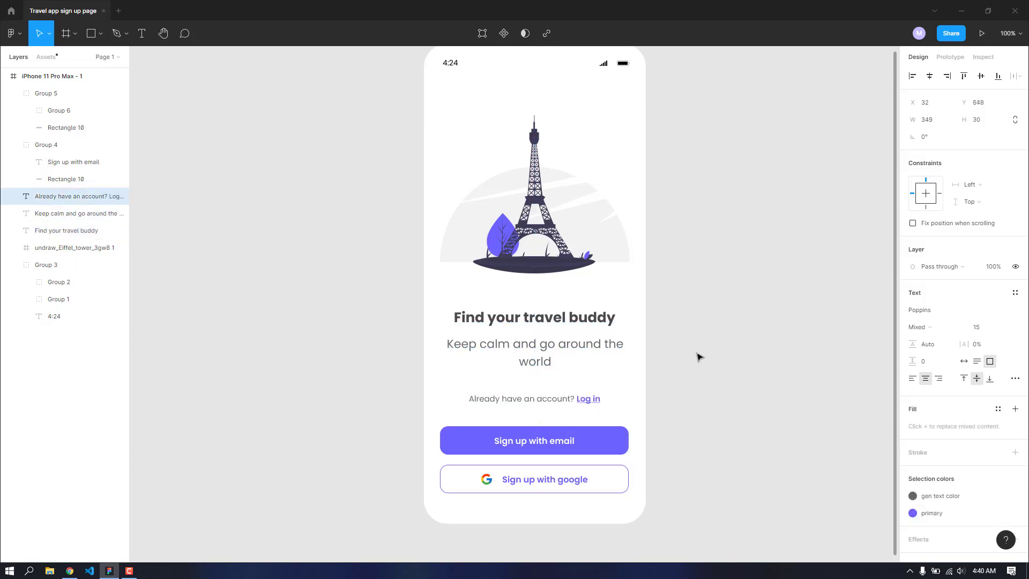
click(719, 400)
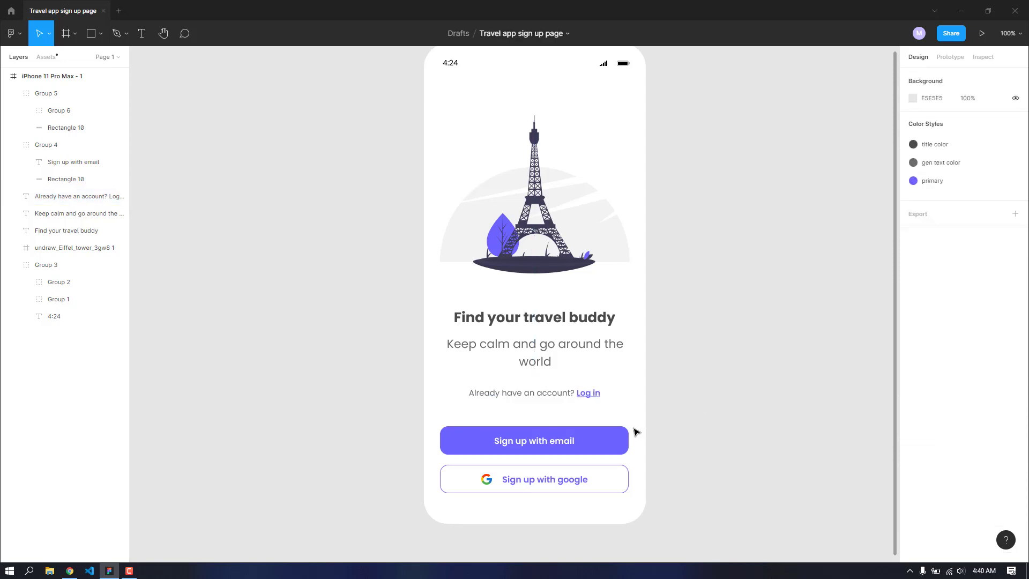
Step: Nudge the "Sign up with email" button up by a few pixels
click(586, 443)
key(Up)
key(Up)
key(Up)
Step: Nudge the "Sign up with google" button group up to Y 780 and deselect it
click(596, 481)
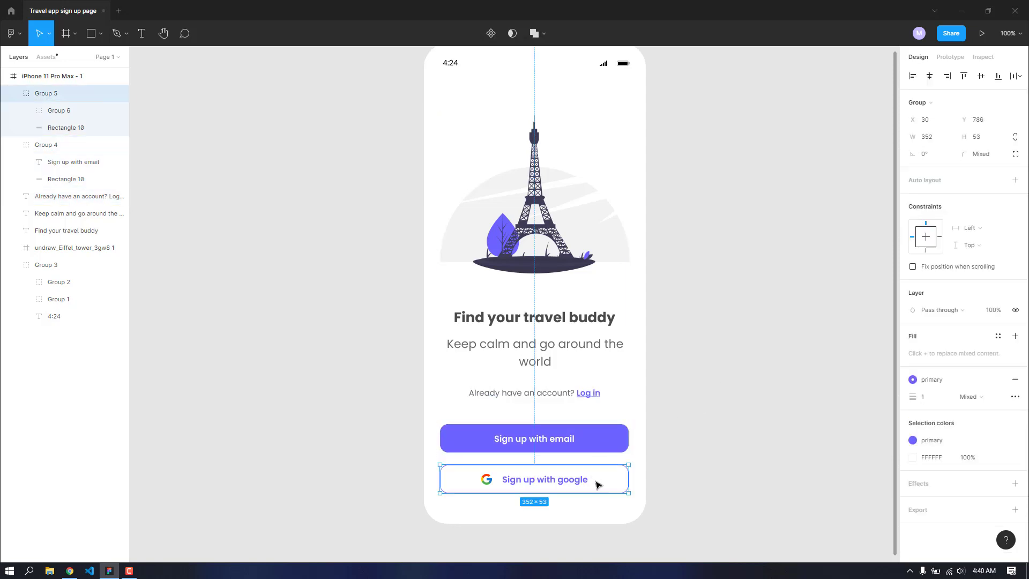
key(Up)
key(Up)
key(Up)
key(Up)
key(Up)
key(Up)
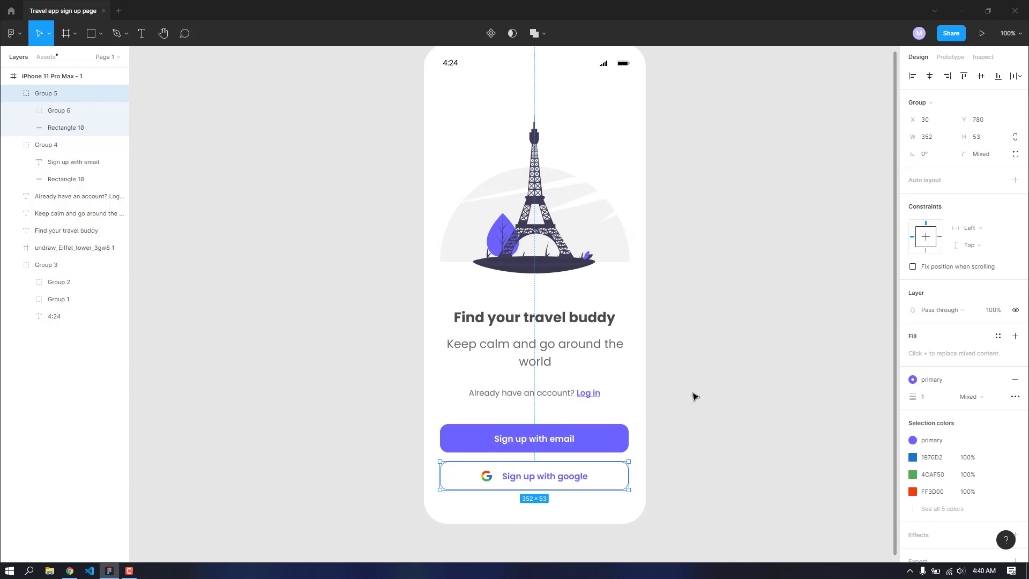
click(694, 396)
Step: Examine the spacing and overall layout of the sign-up screen, from the status bar down to the buttons
scroll(694, 396, down, 3)
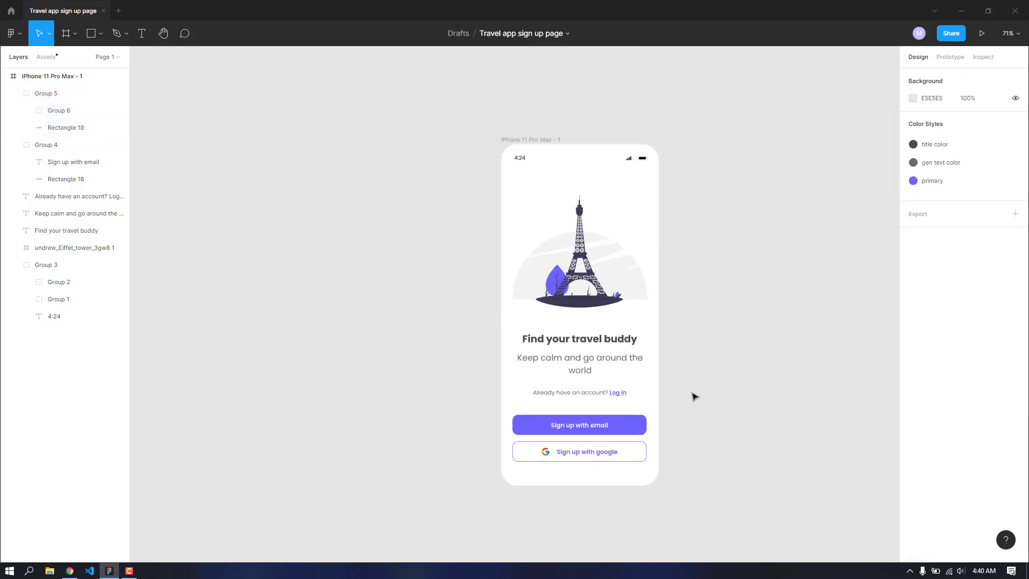
scroll(693, 396, up, 4)
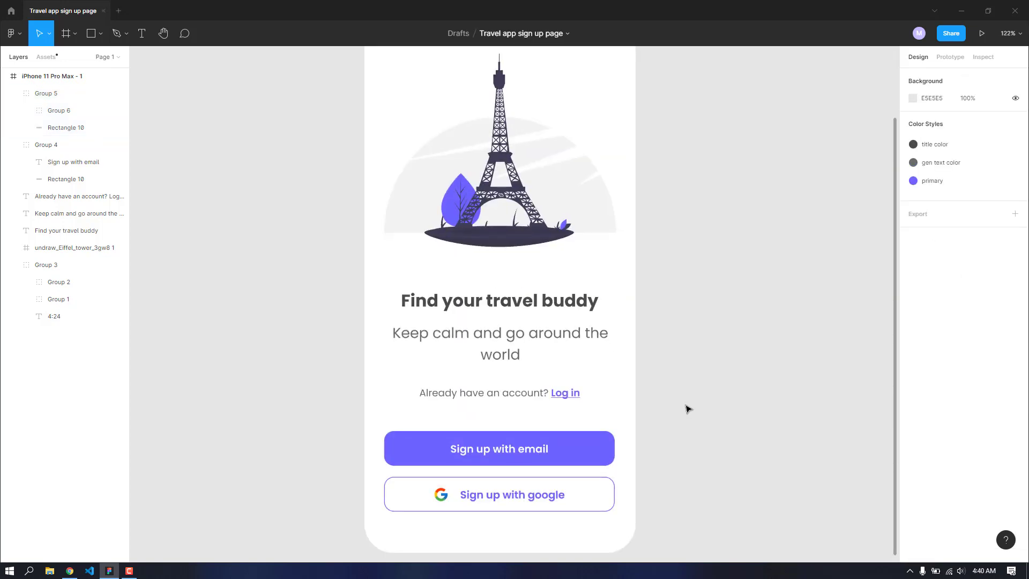
scroll(676, 499, up, 3)
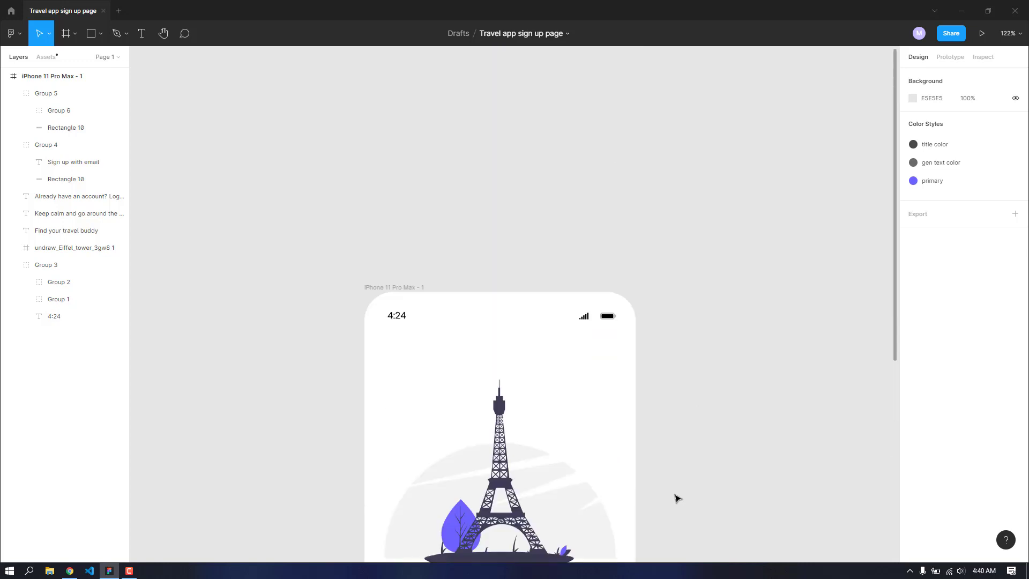
scroll(676, 497, down, 1)
scroll(674, 494, down, 4)
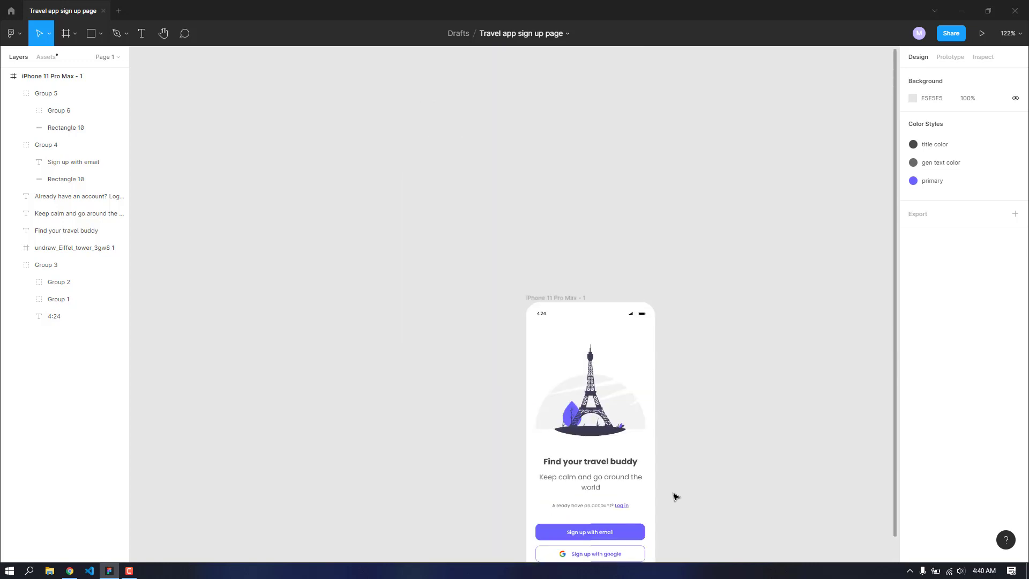
scroll(701, 477, down, 3)
scroll(815, 284, up, 3)
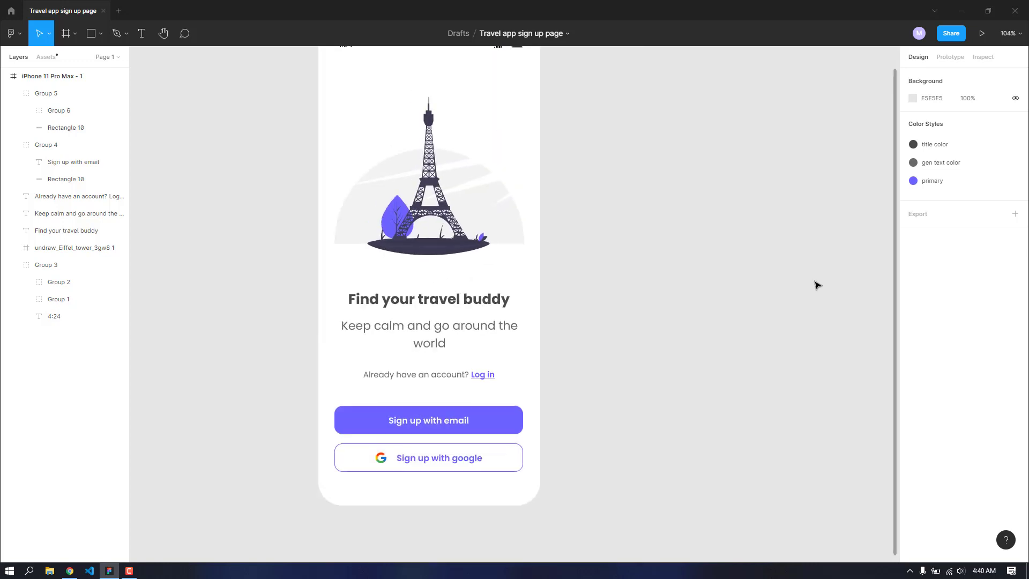
scroll(815, 285, down, 2)
scroll(815, 284, down, 1)
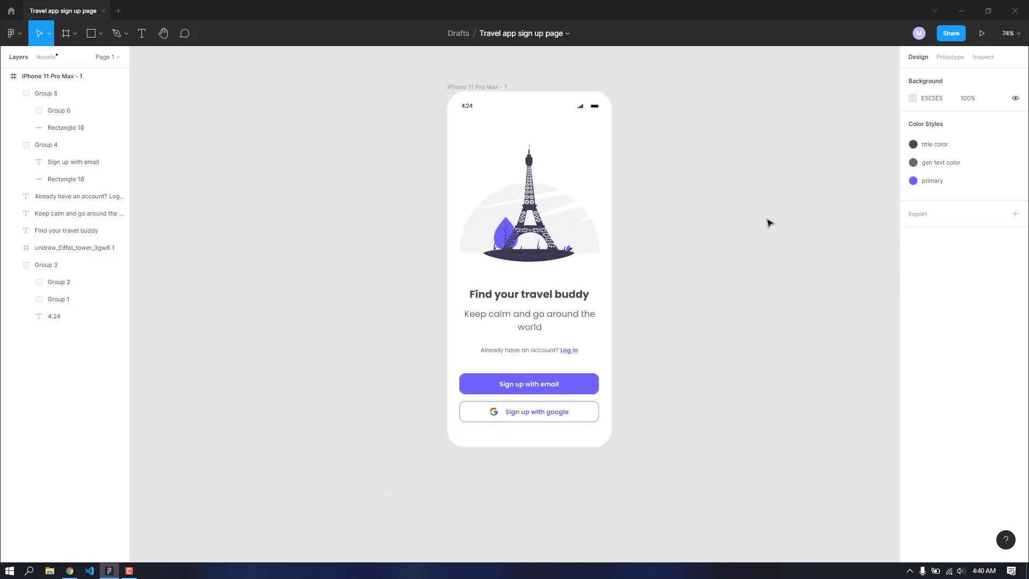
Step: Duplicate the iPhone 11 Pro Max - 1 frame and place the copy to its right at X 341, Y -449
click(37, 78)
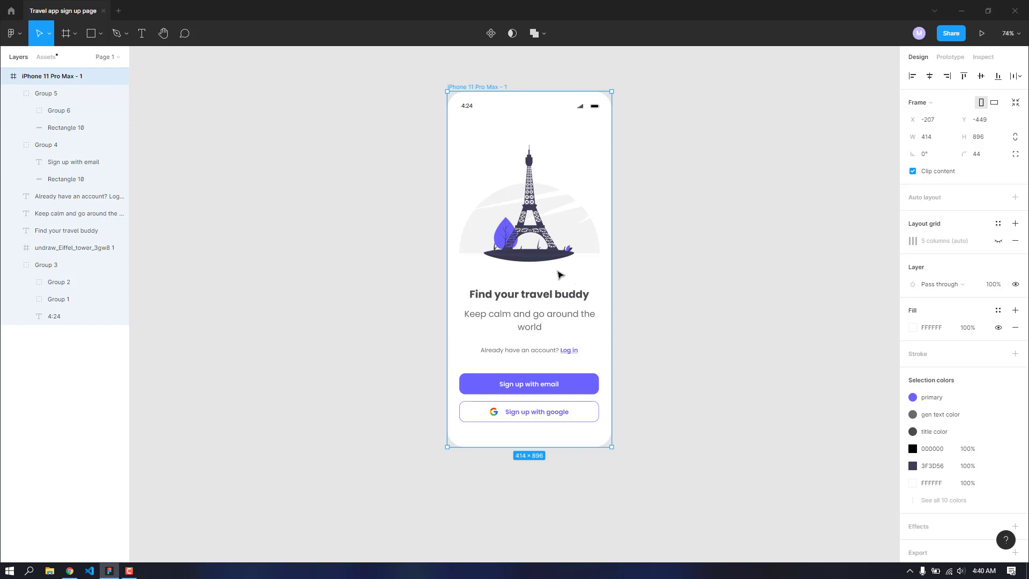
drag(557, 275, 778, 272)
click(858, 249)
drag(858, 228, 640, 252)
scroll(559, 295, up, 4)
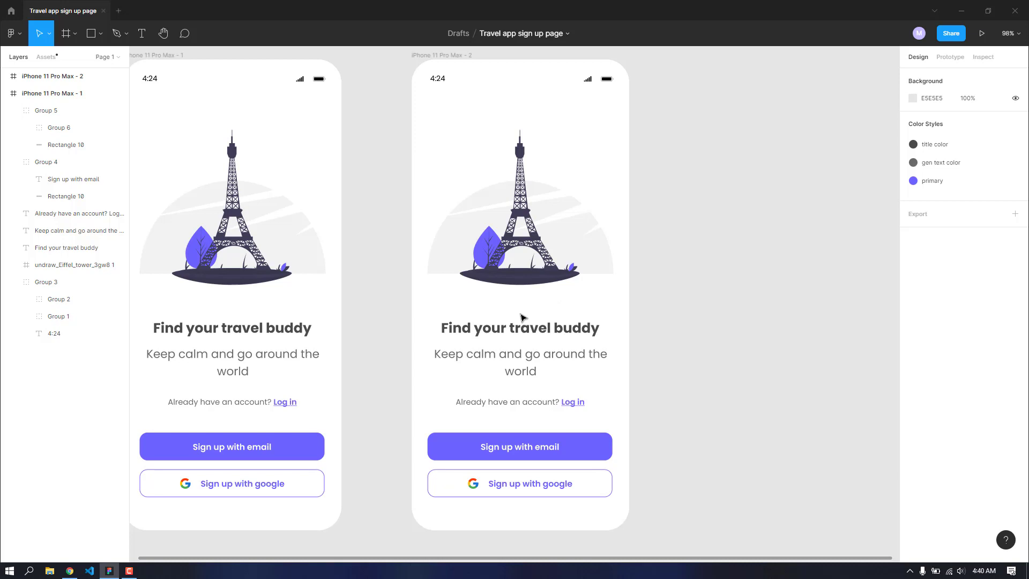
Step: Delete the Eiffel Tower illustration from the duplicated frame
scroll(316, 346, down, 2)
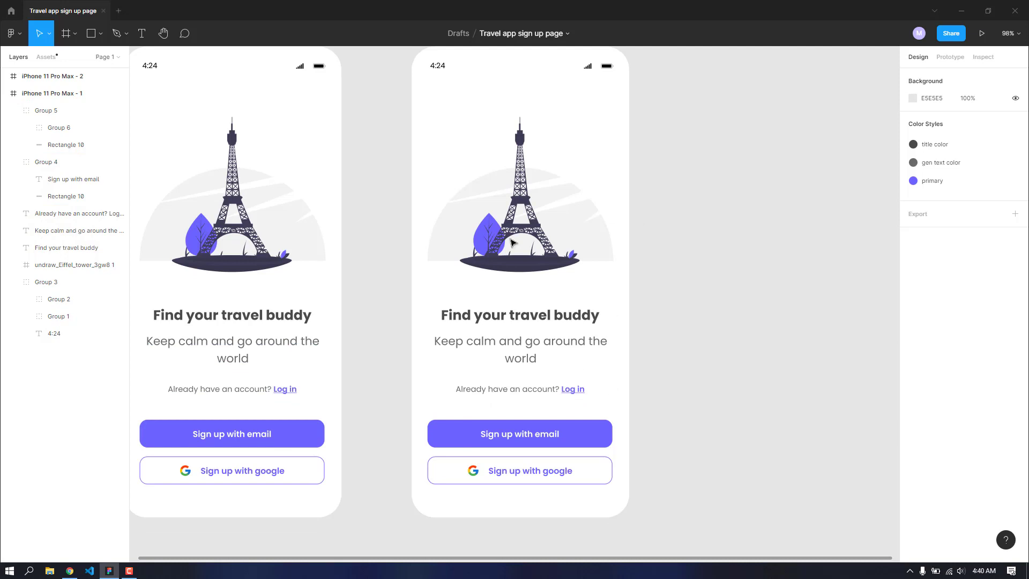
click(543, 204)
key(Delete)
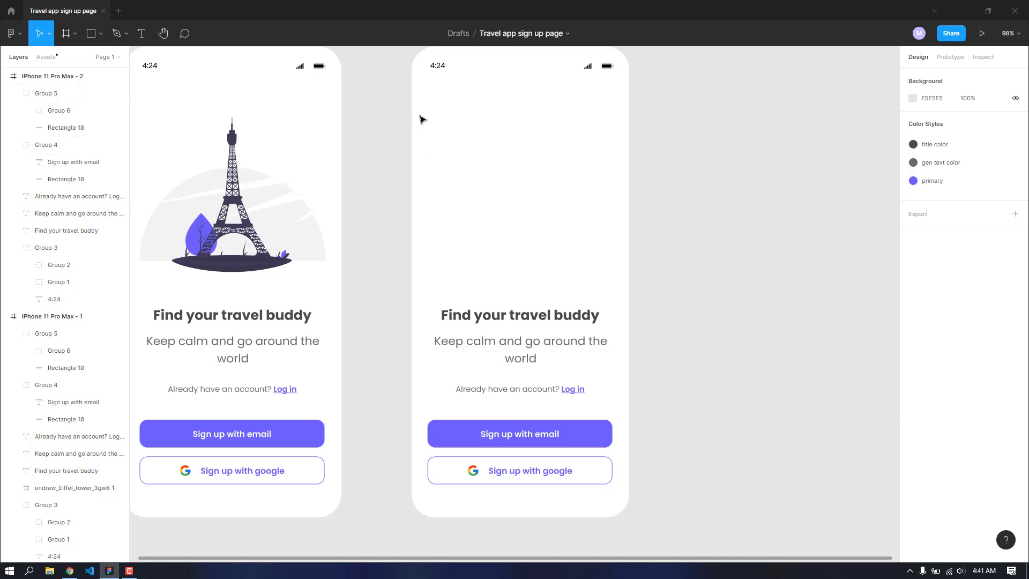
Step: Show the 5-column layout grid on the iPhone 11 Pro Max - 2 frame and deselect the frame
scroll(459, 107, up, 2)
scroll(438, 95, down, 1)
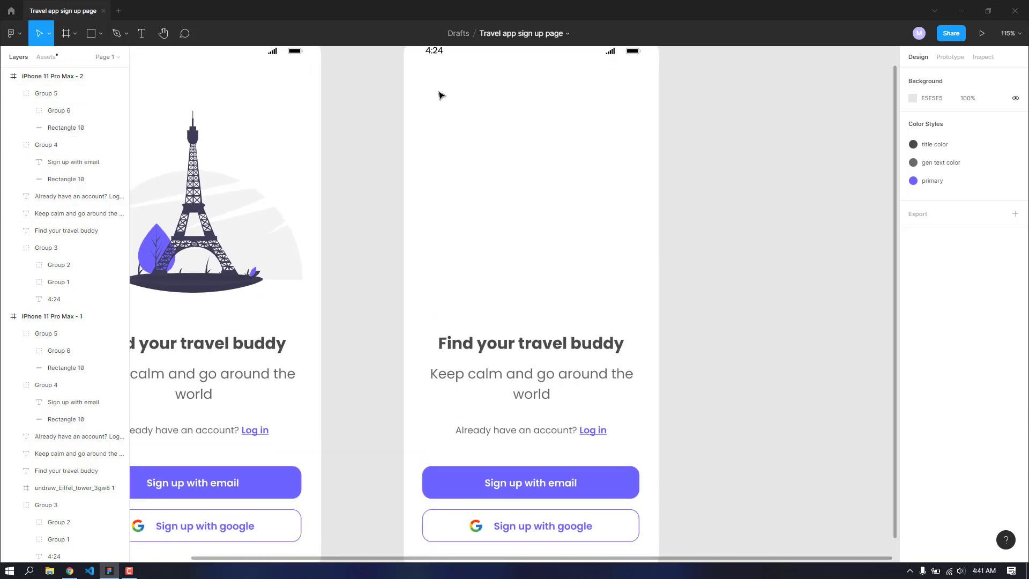
scroll(439, 96, down, 2)
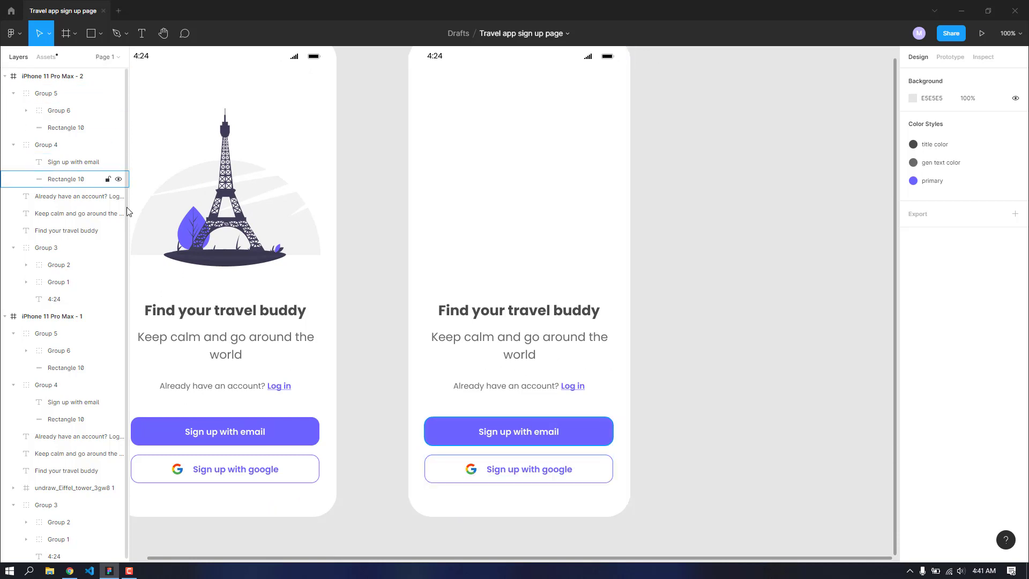
click(45, 317)
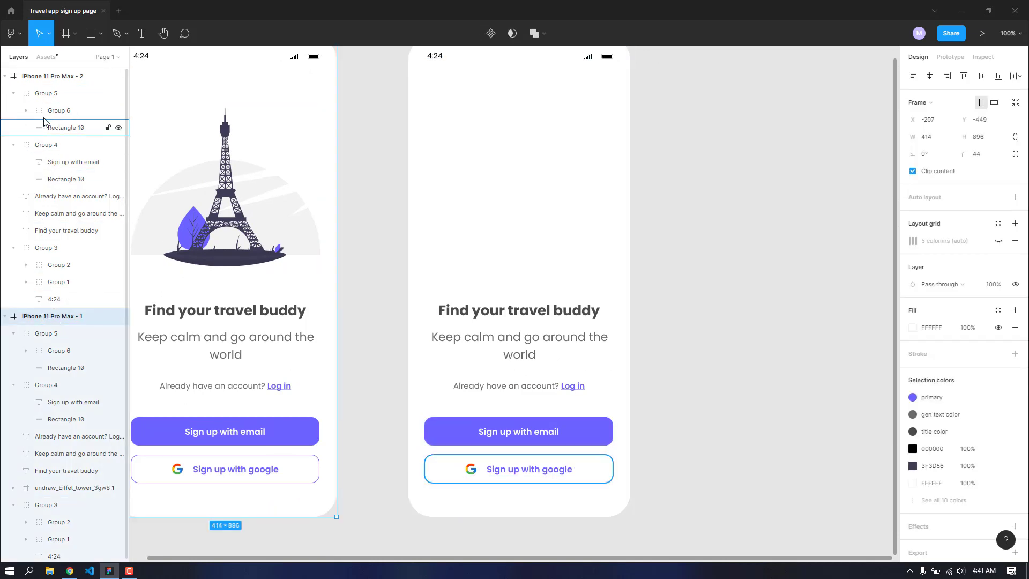
click(53, 80)
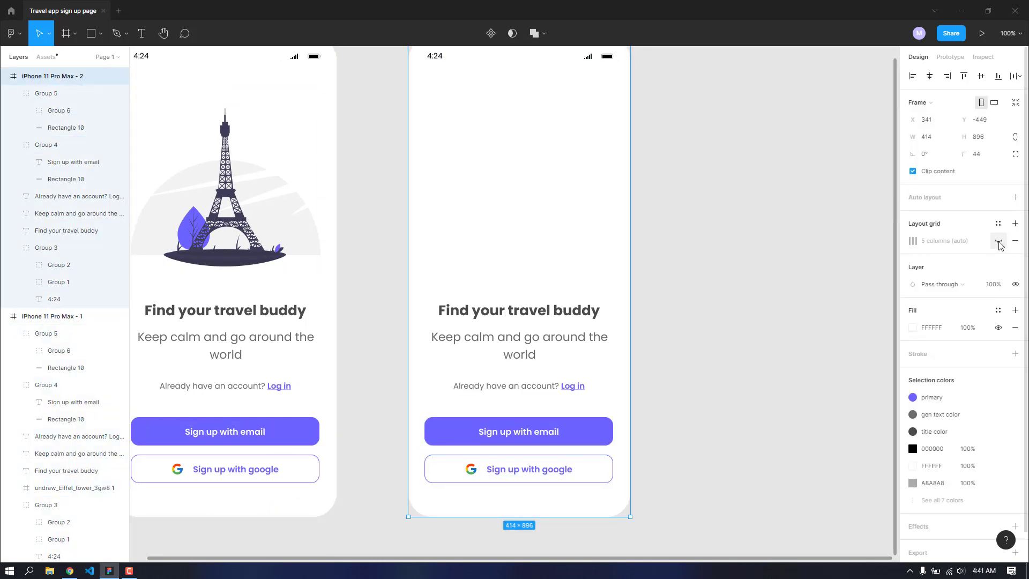
click(998, 240)
scroll(553, 285, up, 5)
scroll(510, 214, down, 4)
scroll(482, 139, up, 2)
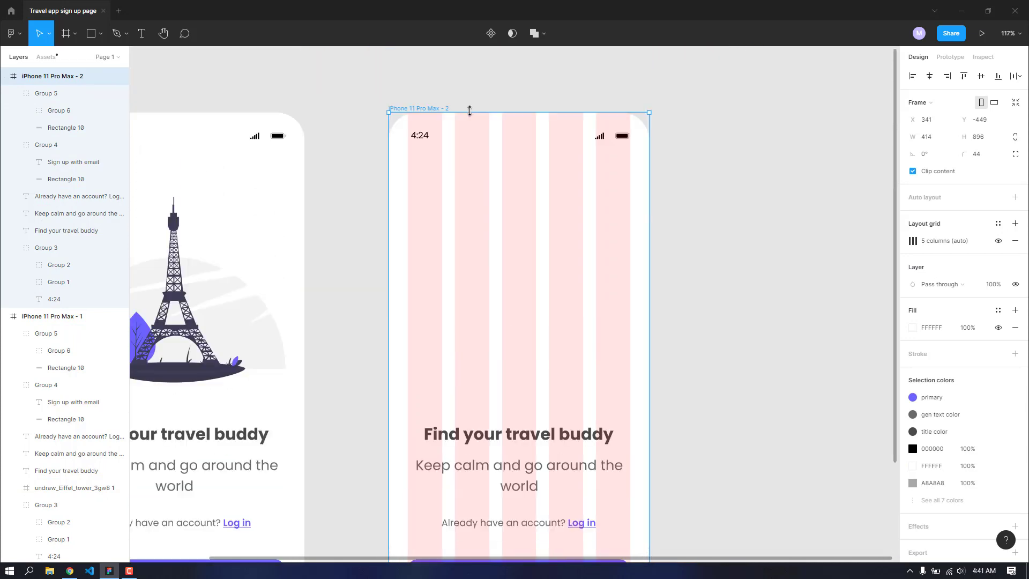
key(Escape)
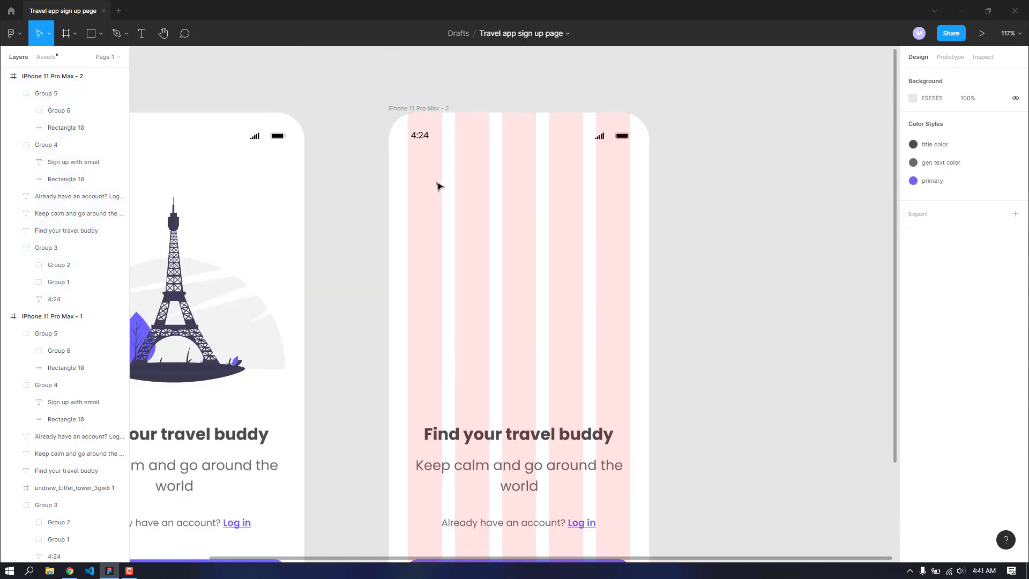
Step: Draw a 40 × 42 rectangle under the 4:24 time at X 30, Y 89, with a corner radius of 11
key(r)
drag(412, 171, 432, 192)
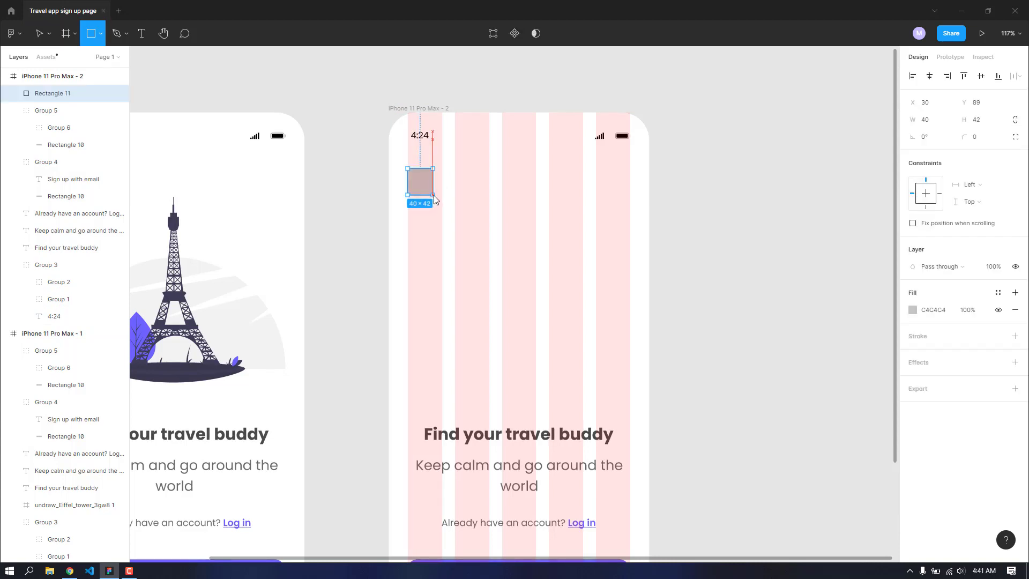
drag(434, 197, 435, 196)
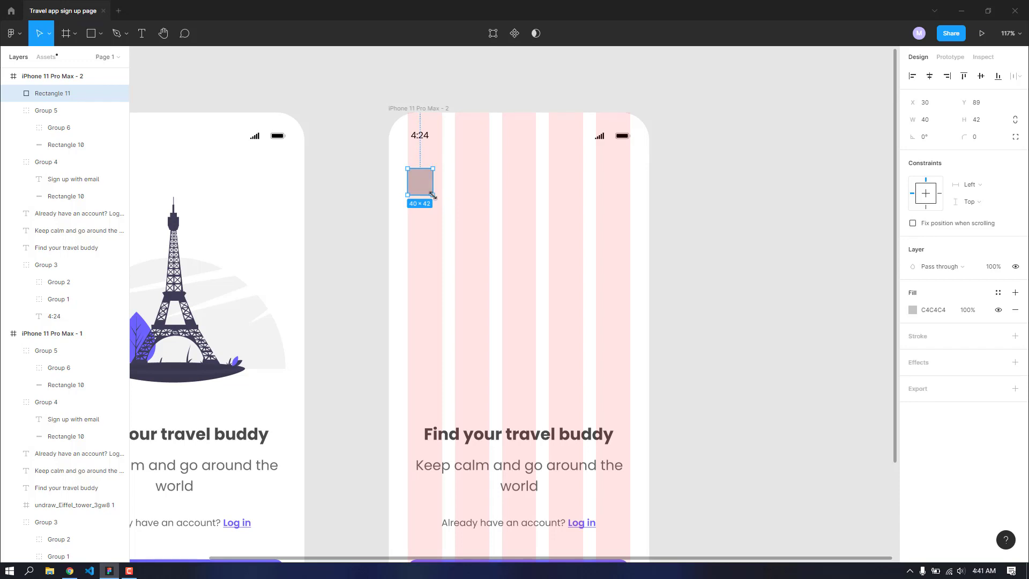
drag(964, 140, 58, 131)
Step: Fill the small rounded rectangle with purple 6C63FF sampled from the illustration's leaf, at 14% opacity
click(912, 310)
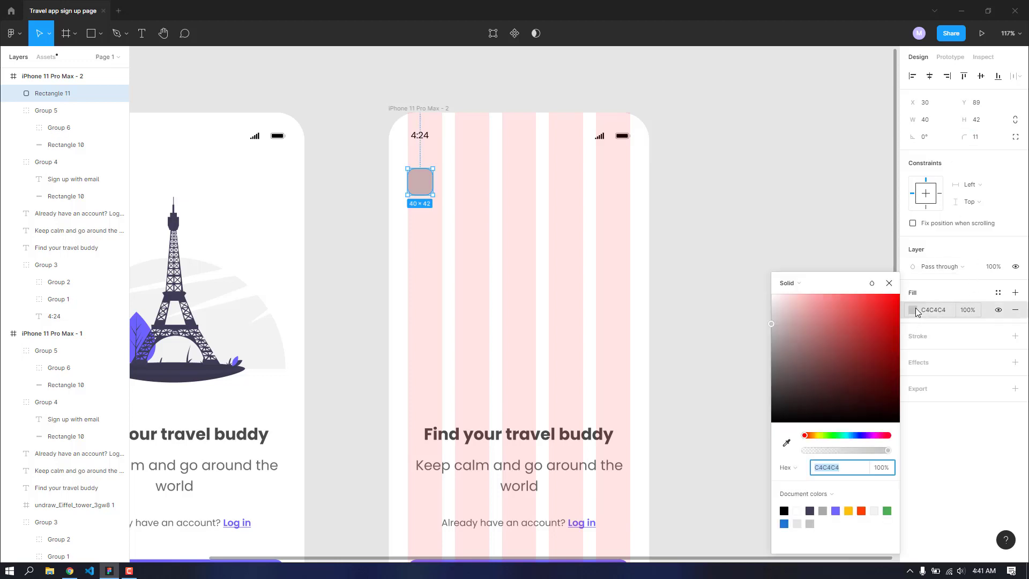
click(790, 446)
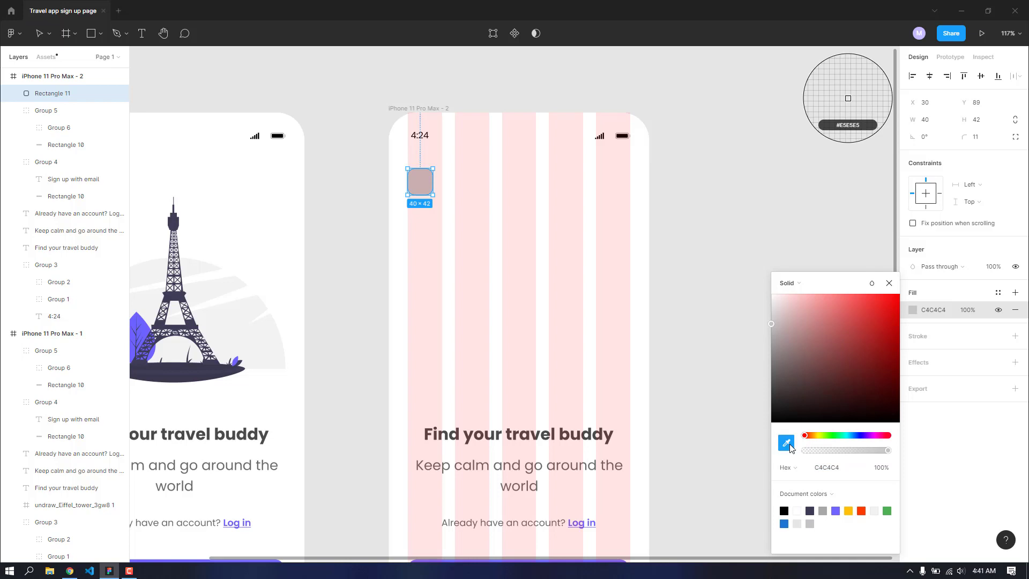
click(146, 328)
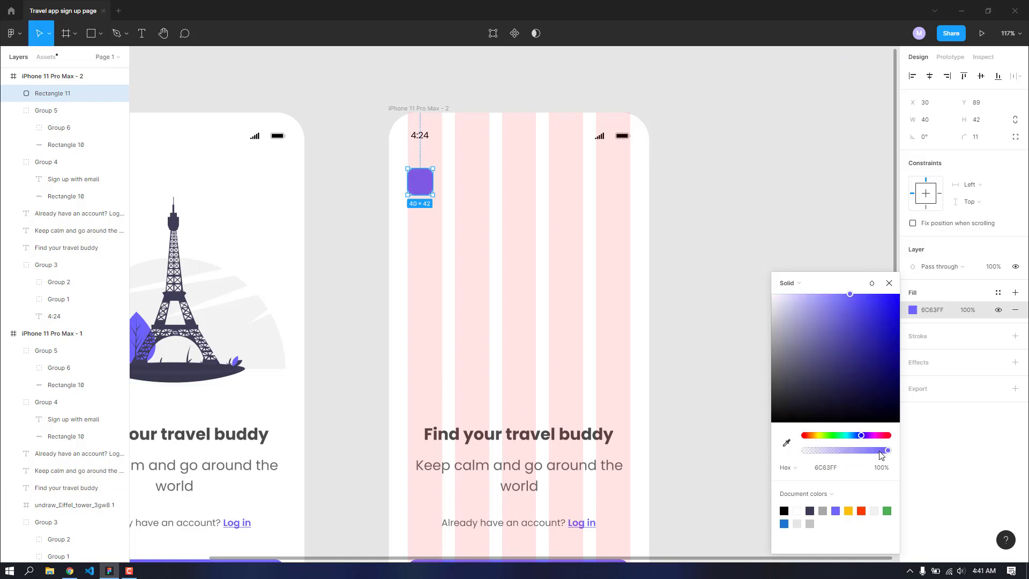
drag(885, 451, 884, 452)
drag(863, 453, 821, 454)
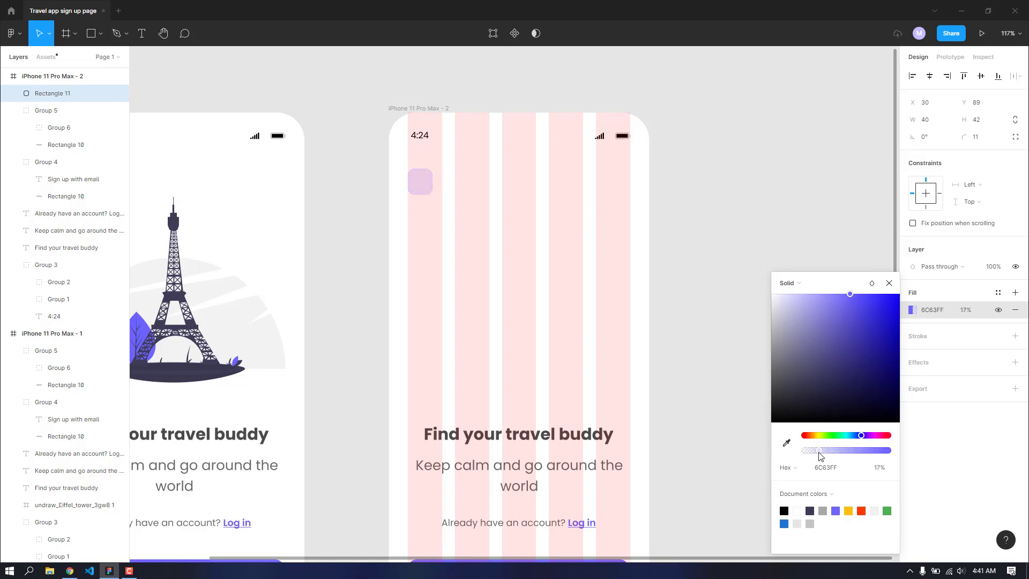
click(890, 283)
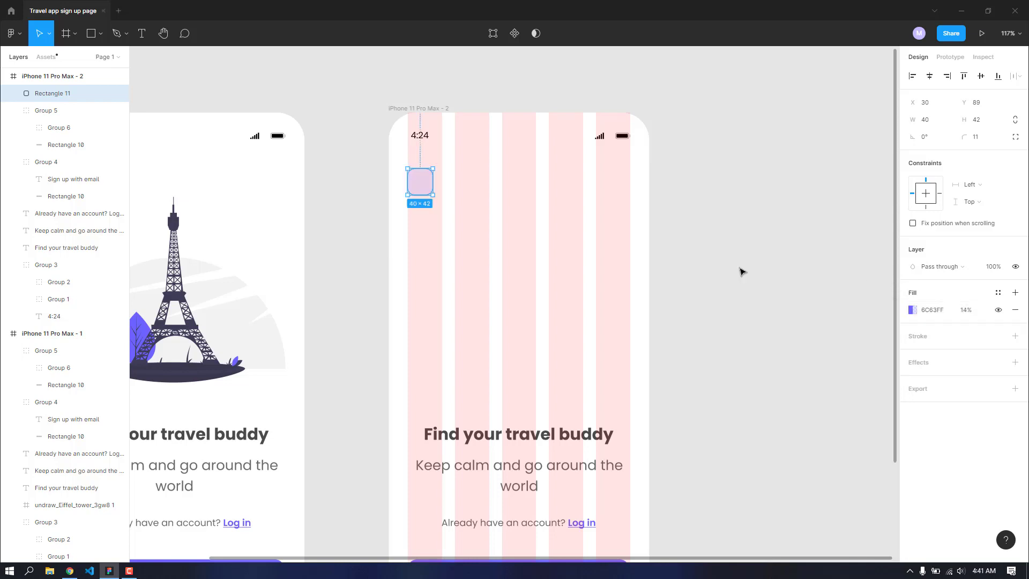
Step: Hide the layout grid on the iPhone 11 Pro Max - 2 frame
click(75, 76)
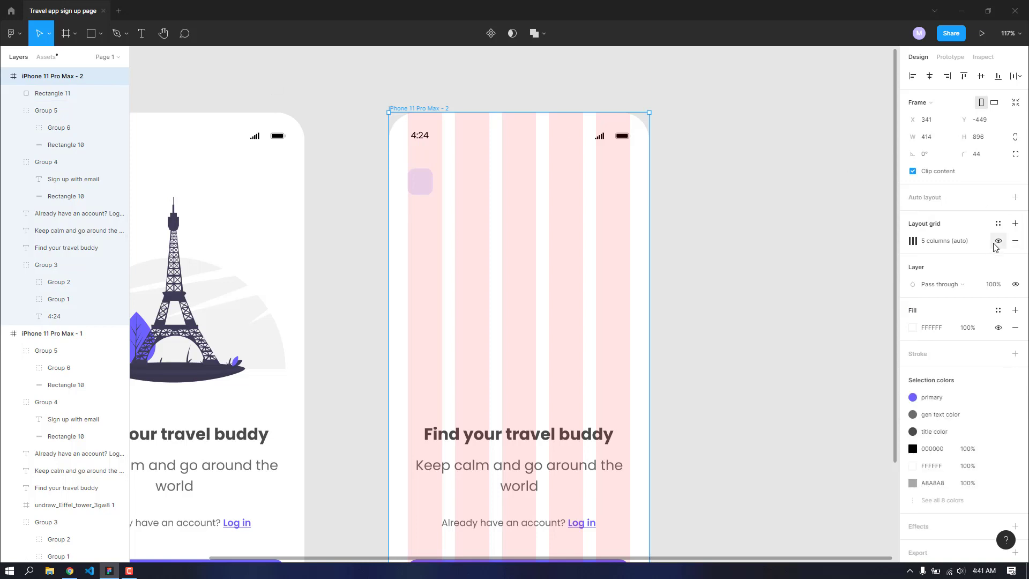
click(998, 241)
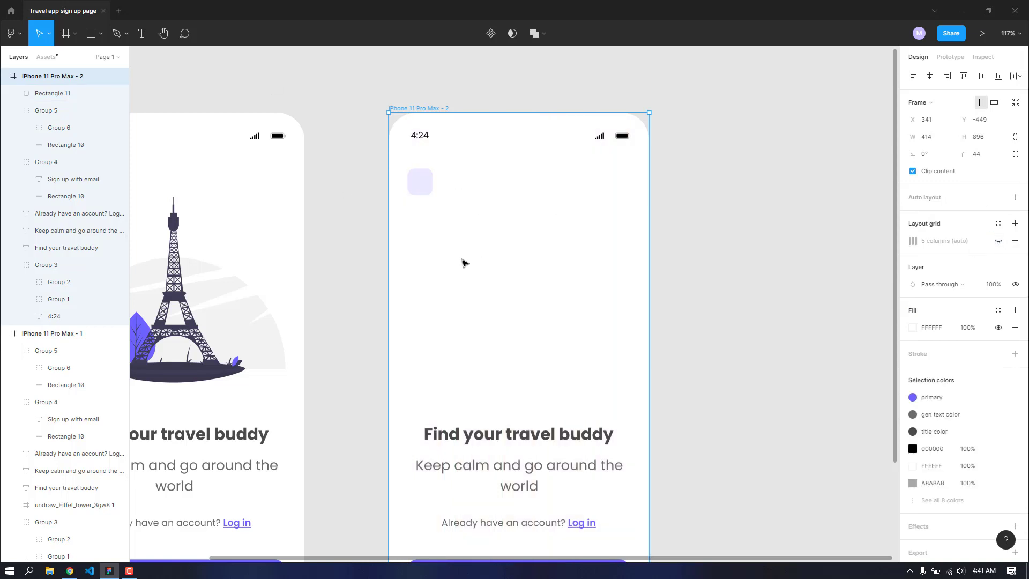
Step: Search the Iconify plugin for "angle" icons
scroll(464, 262, down, 3)
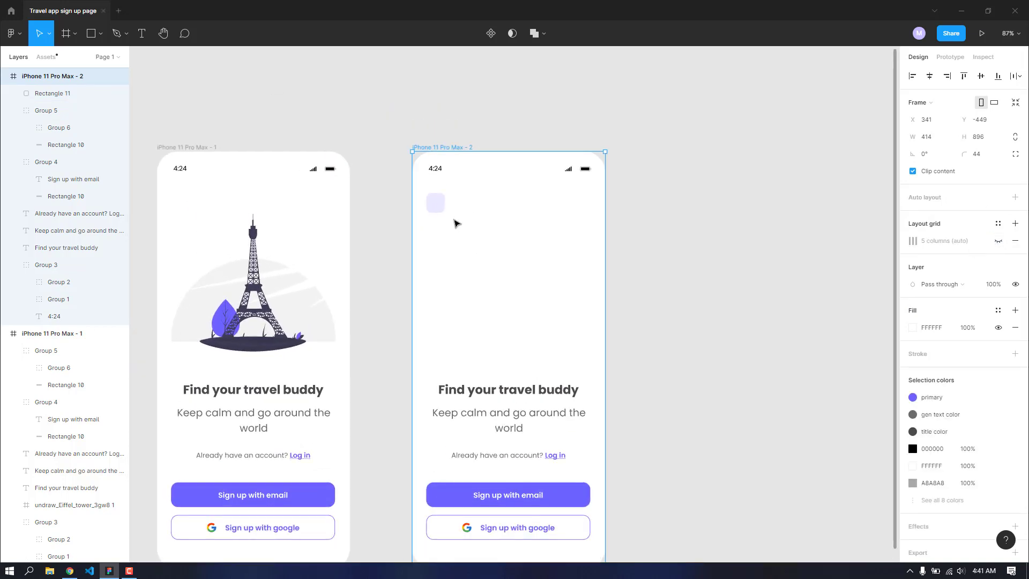
scroll(454, 223, up, 5)
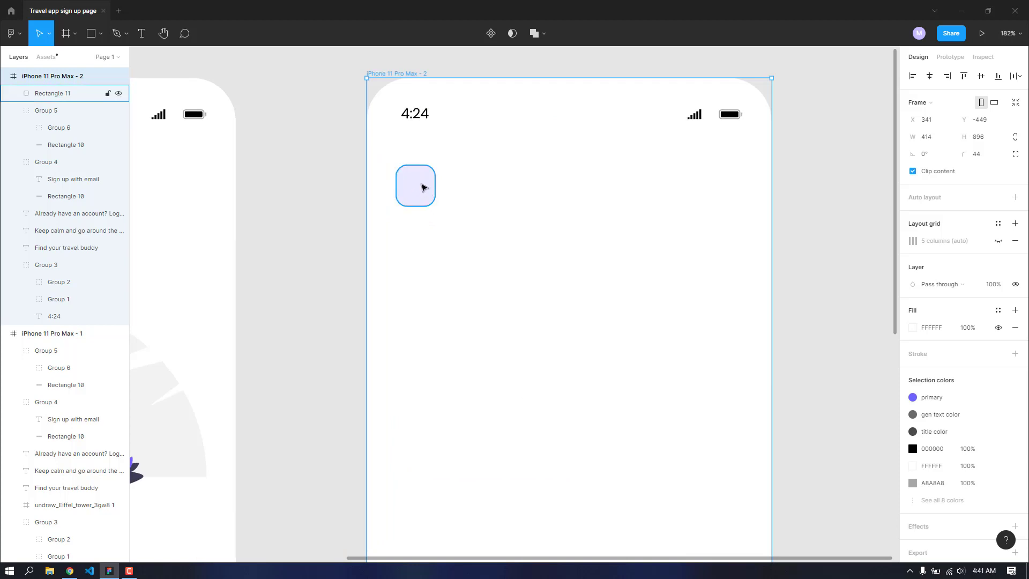
click(17, 35)
mouse_move(100, 180)
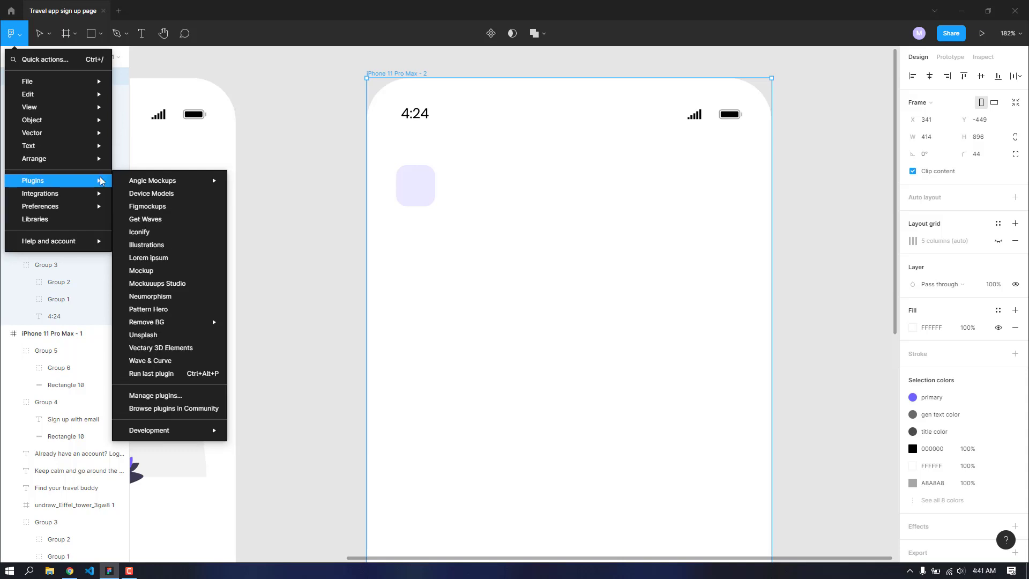
click(156, 231)
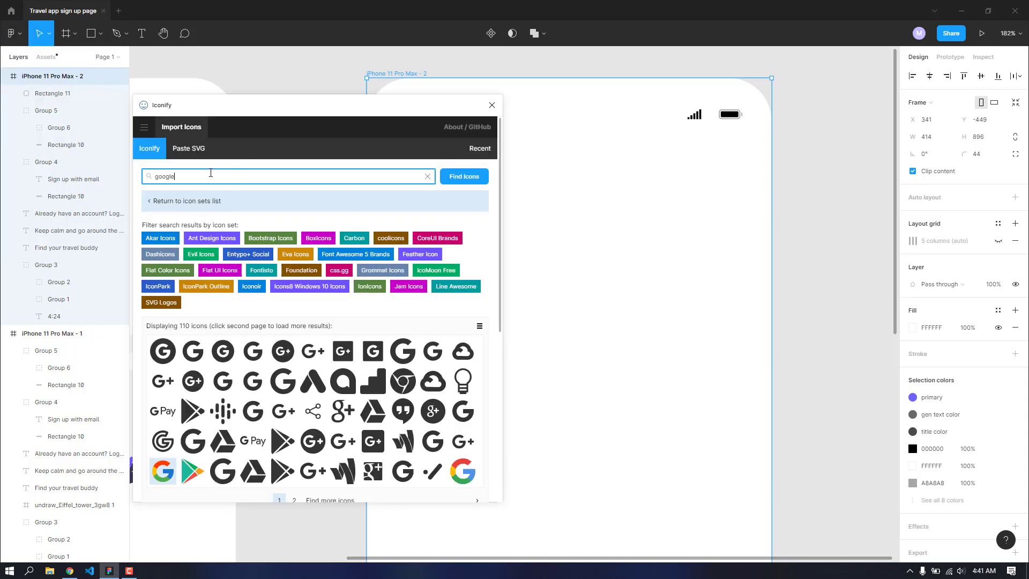
drag(210, 174, 122, 179)
text(a)
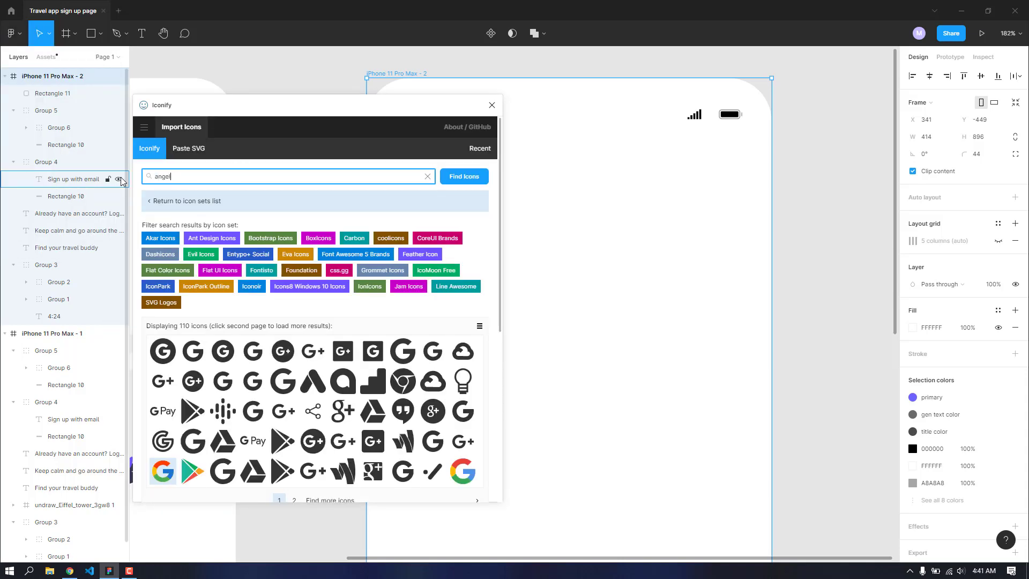
text(ngel)
key(Return)
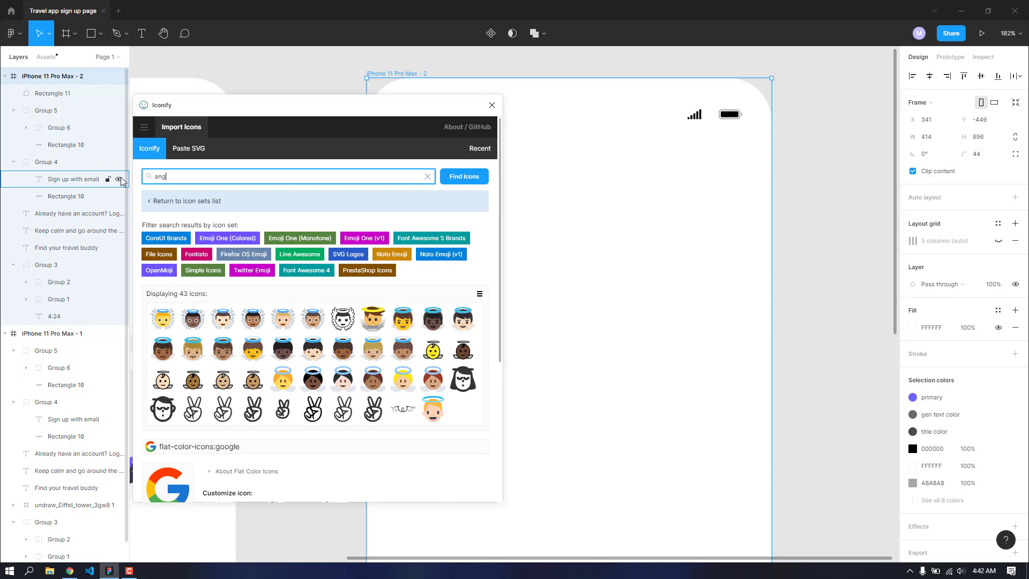
key(Return)
scroll(270, 338, down, 4)
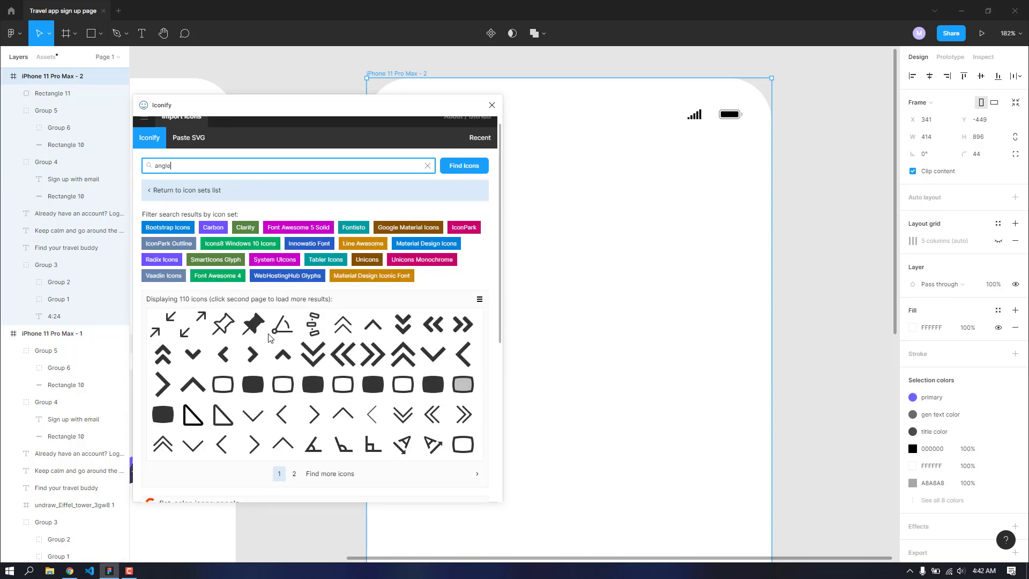
scroll(270, 337, up, 1)
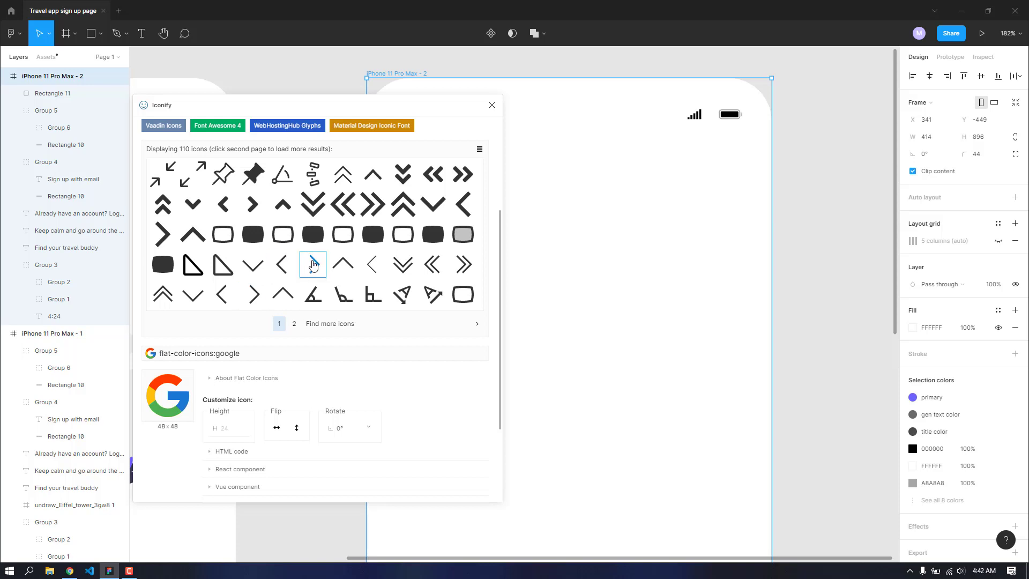
Step: Import the la:angle-left icon into the iPhone 11 Pro Max - 2 frame with Center and Middle alignment, and close the plugin
click(223, 294)
scroll(403, 367, down, 3)
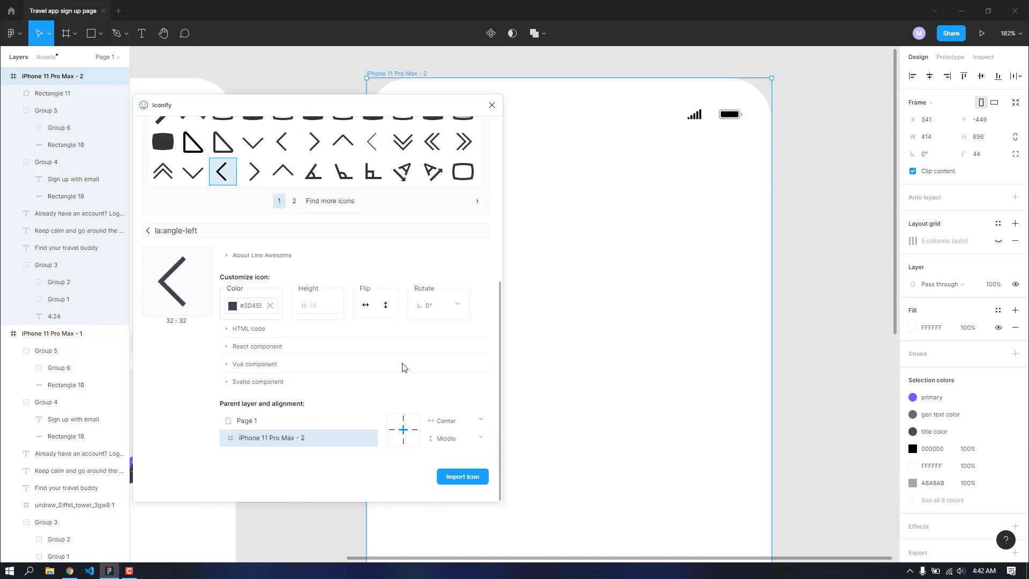
click(462, 478)
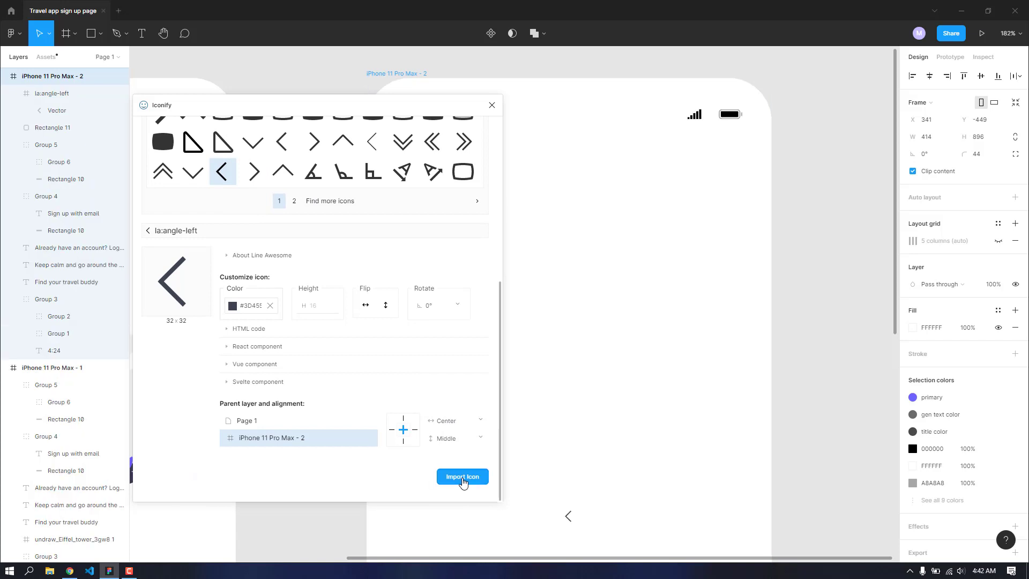
click(491, 106)
Step: Move the angle-left icon onto the light purple rounded rectangle at X 42, Y 102 and apply the primary color style
scroll(524, 200, down, 2)
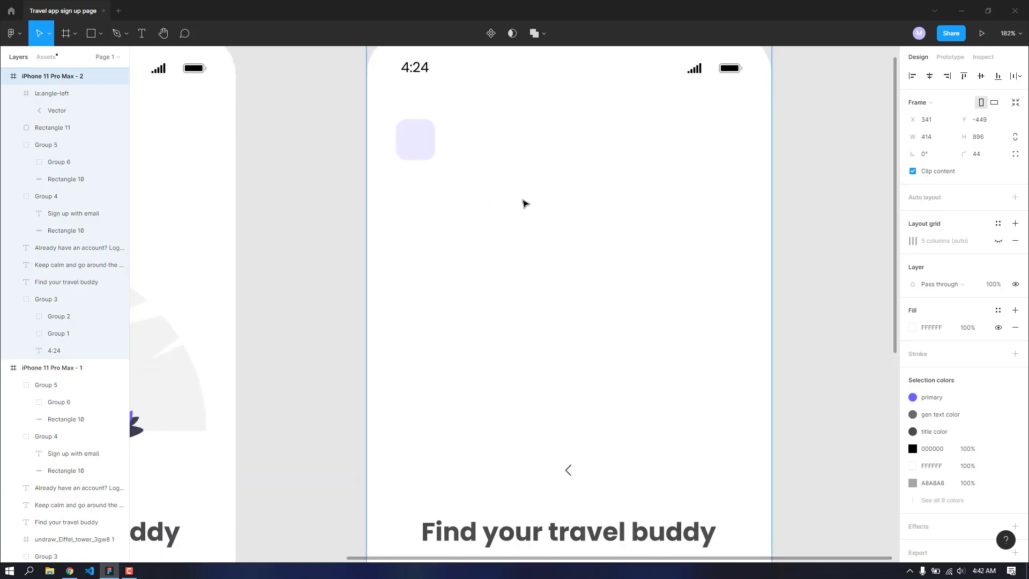
click(572, 462)
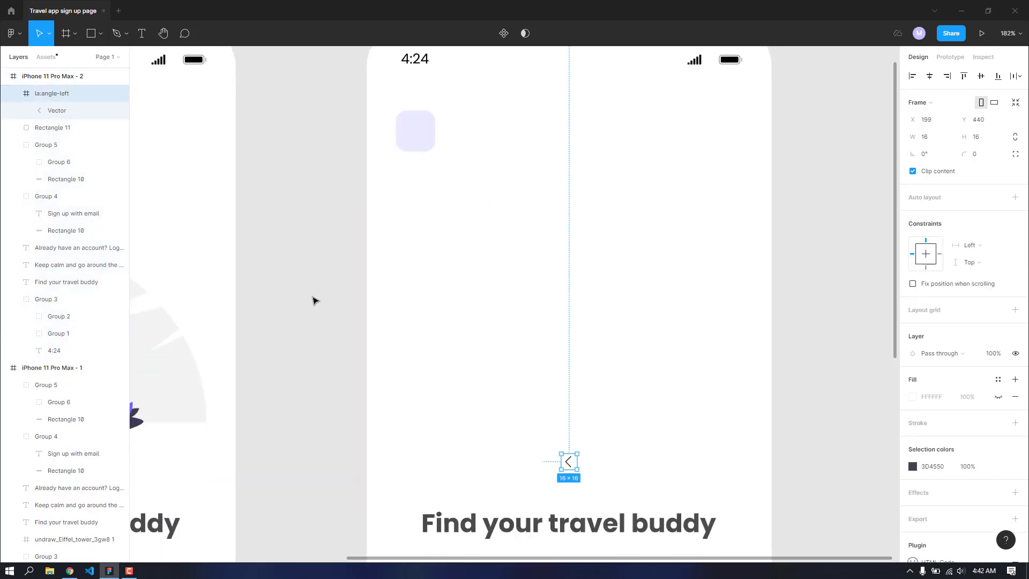
drag(569, 464, 418, 133)
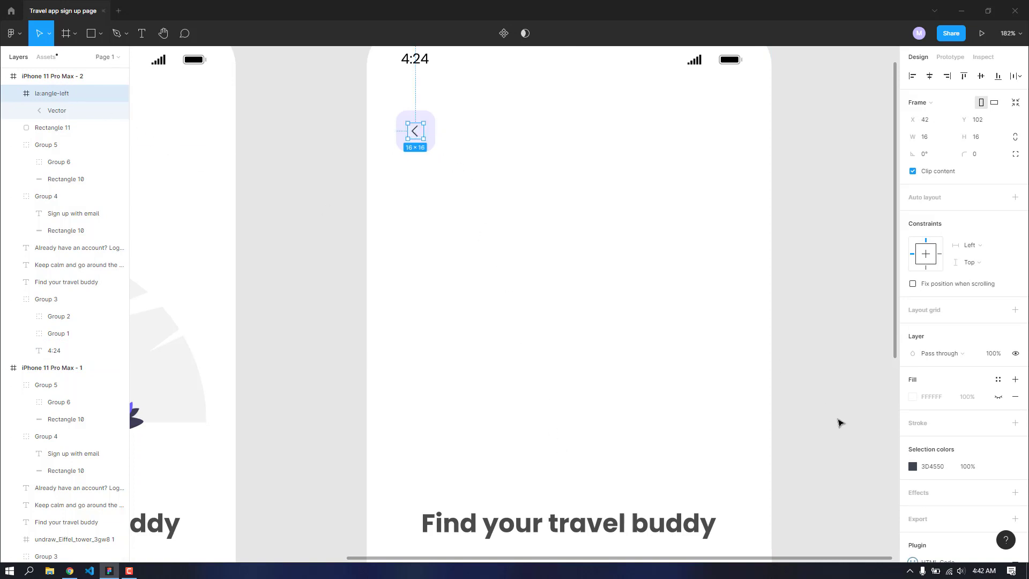
click(1015, 467)
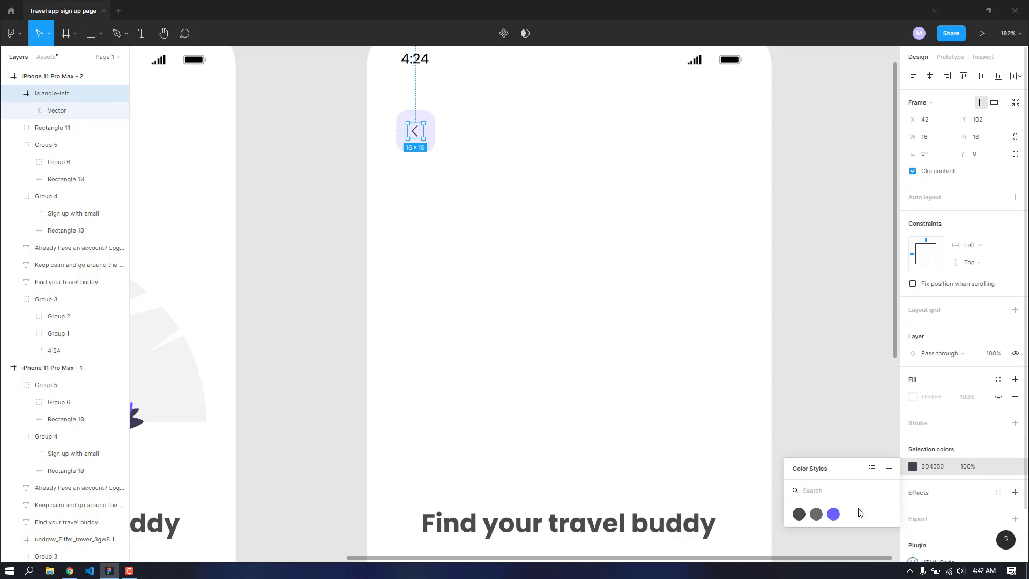
click(831, 512)
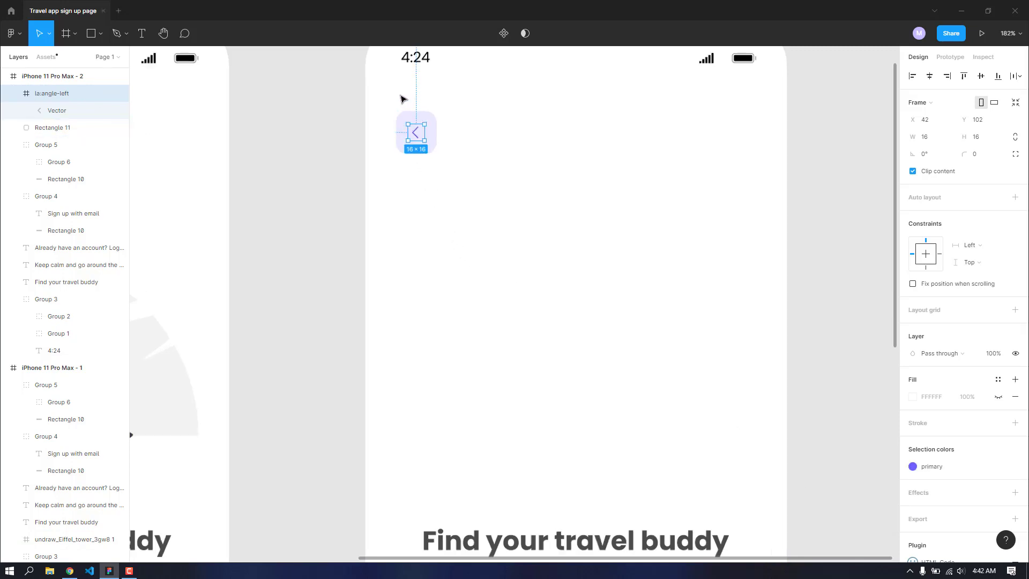
Step: Enlarge the back arrow icon to about 33 × 33, place it at about X 33, Y 94, and deselect it
scroll(402, 99, up, 5)
drag(503, 288, 537, 323)
drag(432, 220, 407, 193)
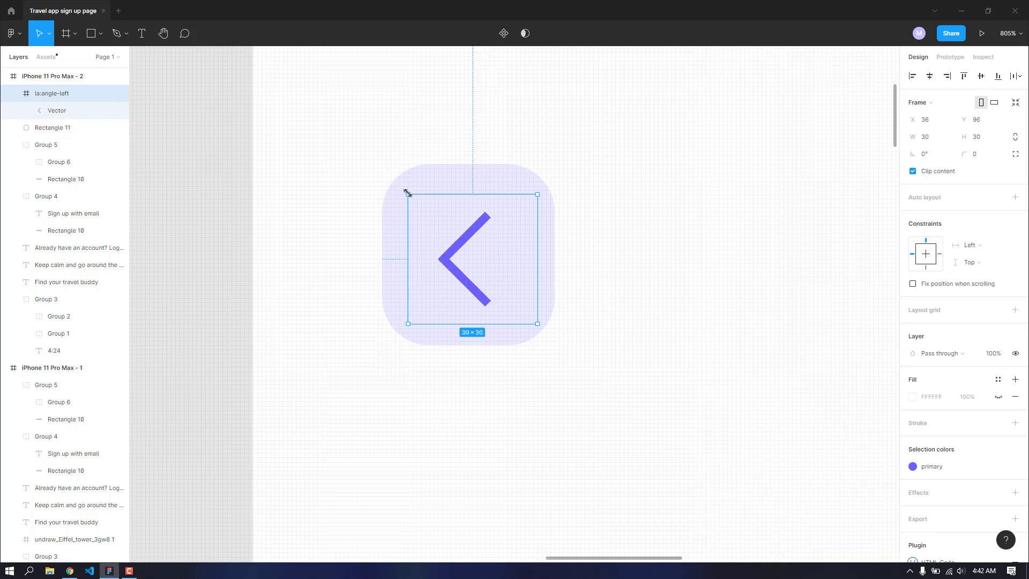
drag(452, 264, 449, 262)
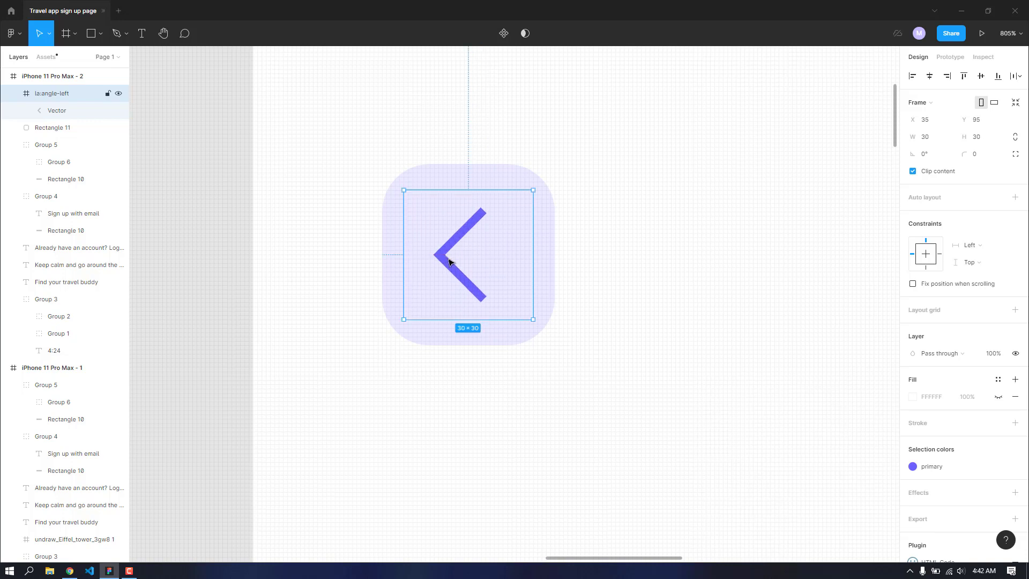
drag(533, 319, 544, 325)
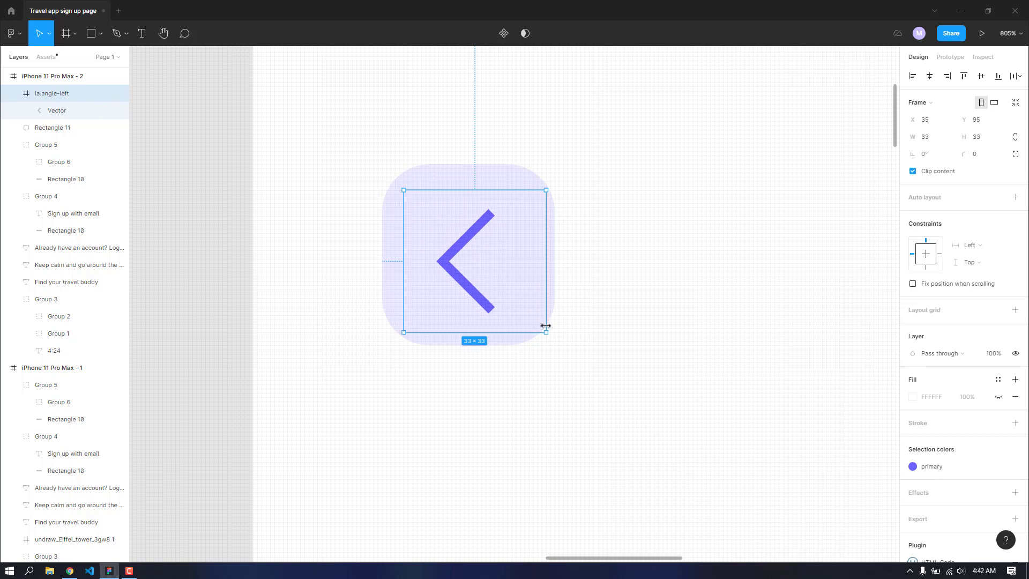
drag(449, 245, 442, 240)
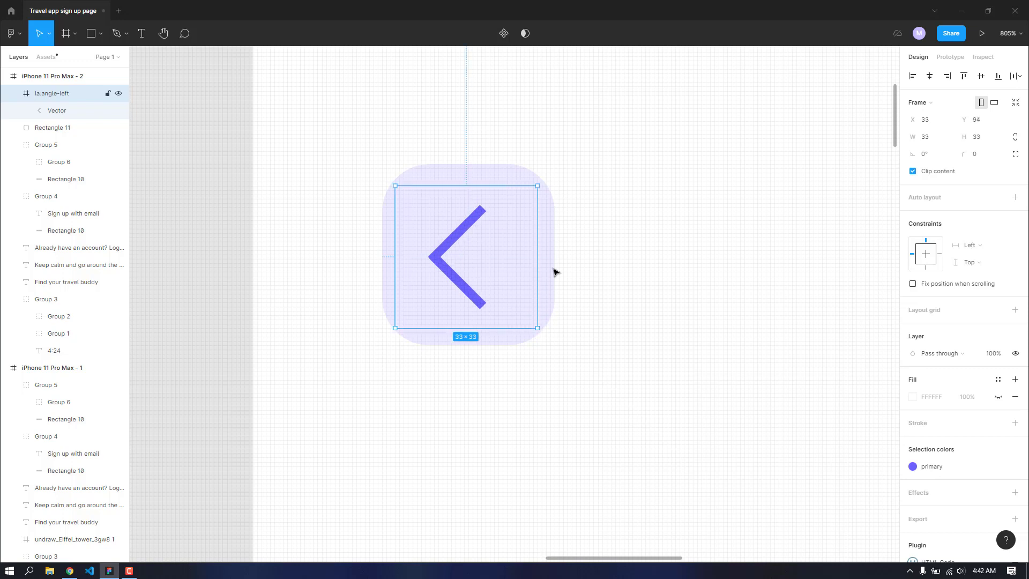
click(641, 270)
scroll(641, 270, down, 10)
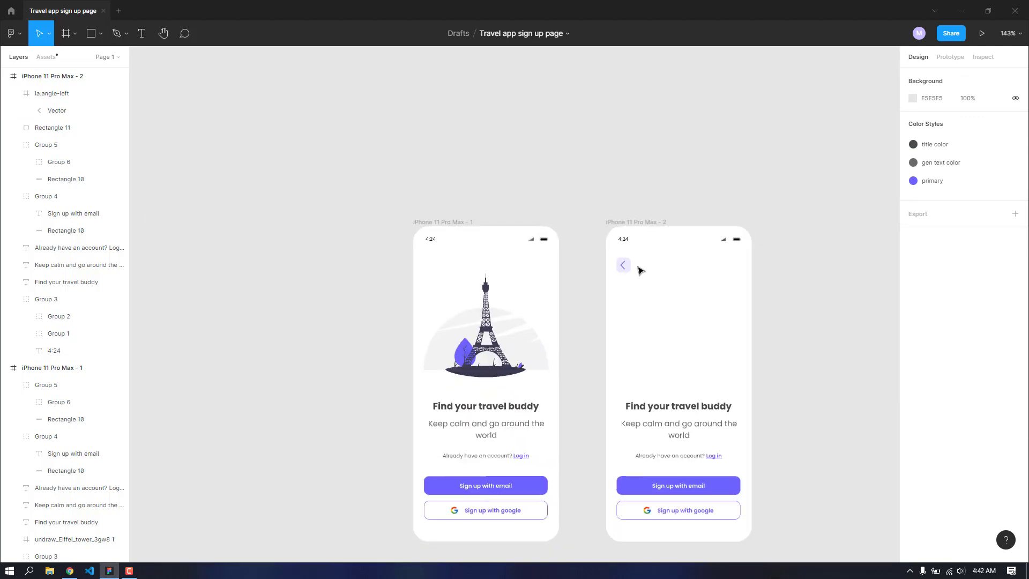
Step: Shrink the back arrow icon and keep it centered in the light purple rounded rectangle
scroll(639, 269, up, 10)
click(441, 303)
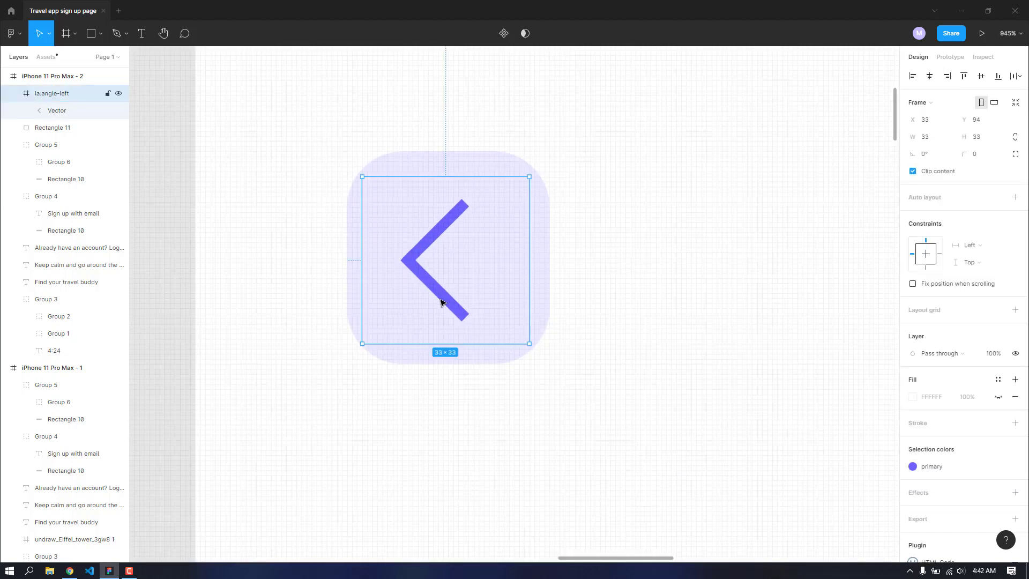
drag(529, 343, 464, 294)
click(642, 299)
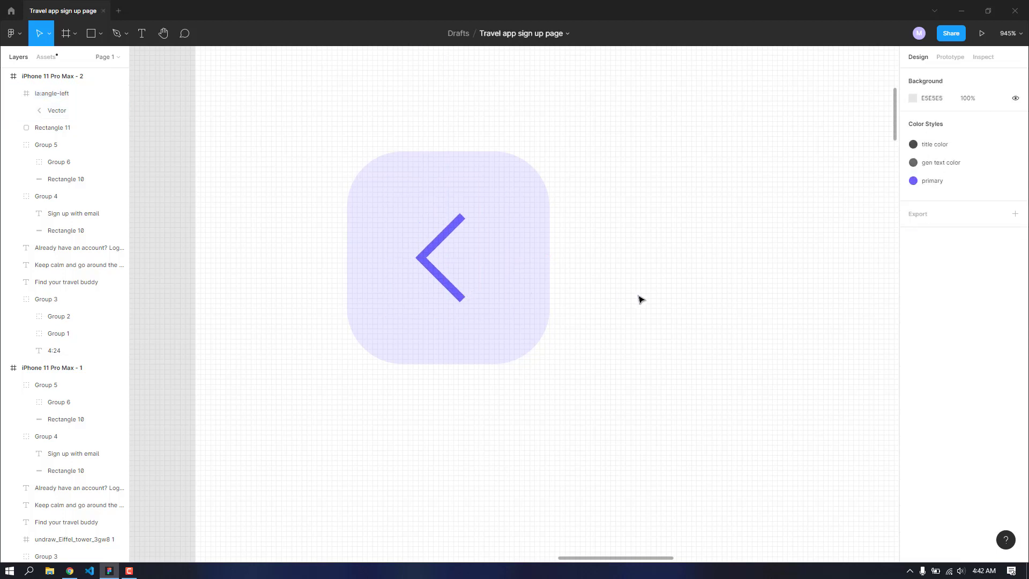
scroll(641, 299, down, 10)
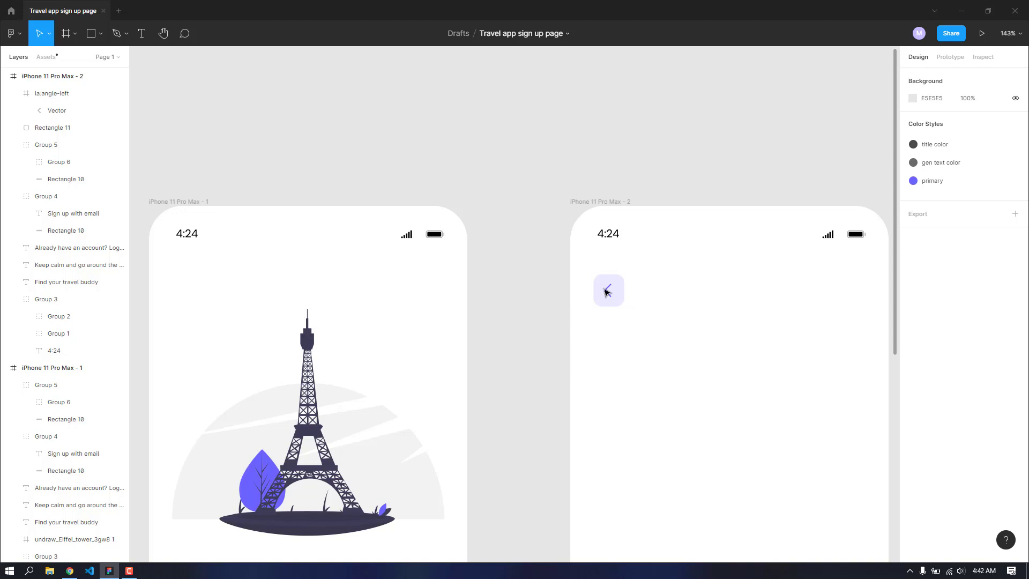
Step: Add a left-aligned "Log In" text box of about 110 × 36 beside the back button at about X 94, Y 95
scroll(824, 292, up, 4)
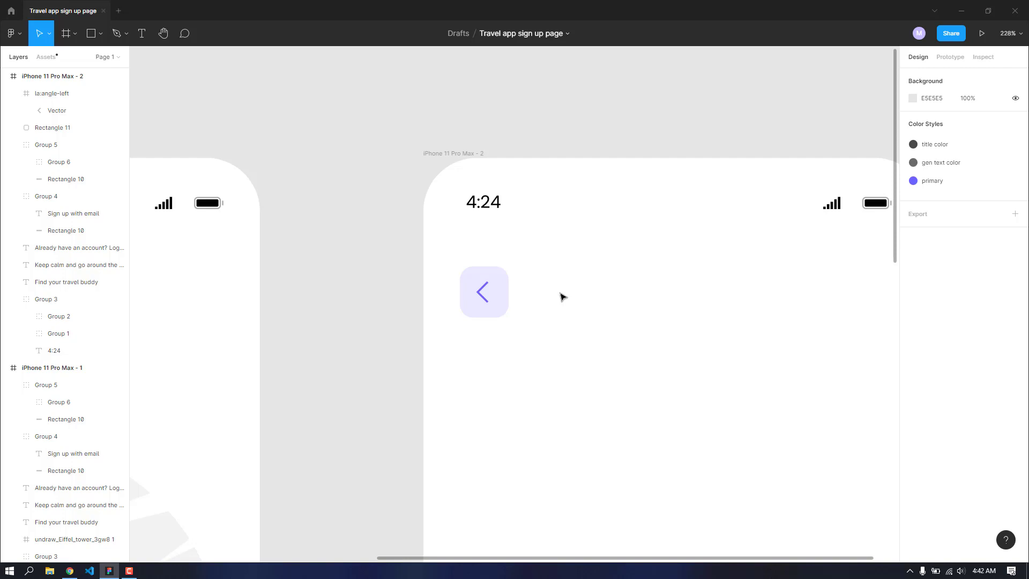
key(t)
drag(538, 273, 672, 316)
text(L)
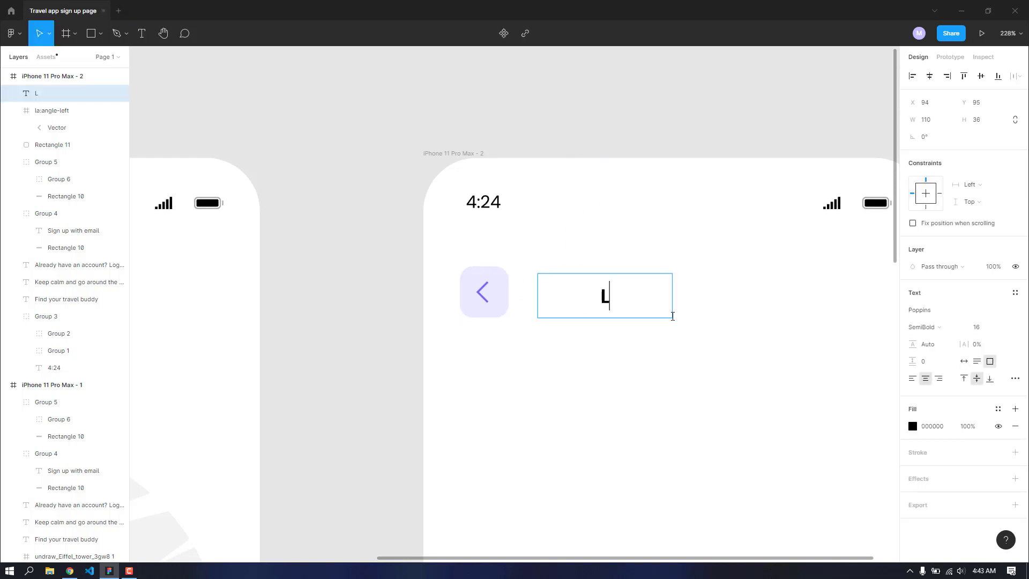
text(og IN)
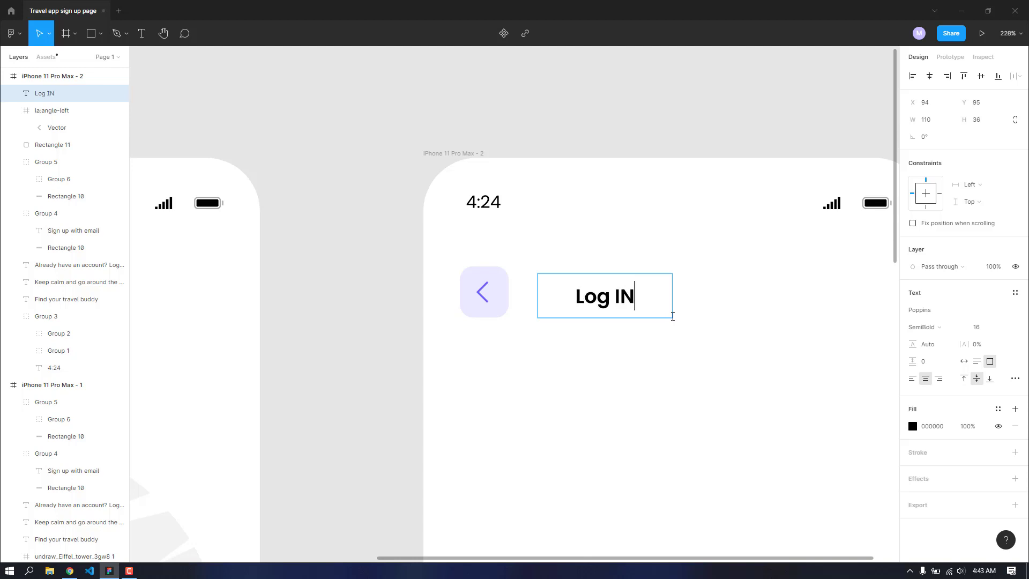
key(BackSpace)
text(n)
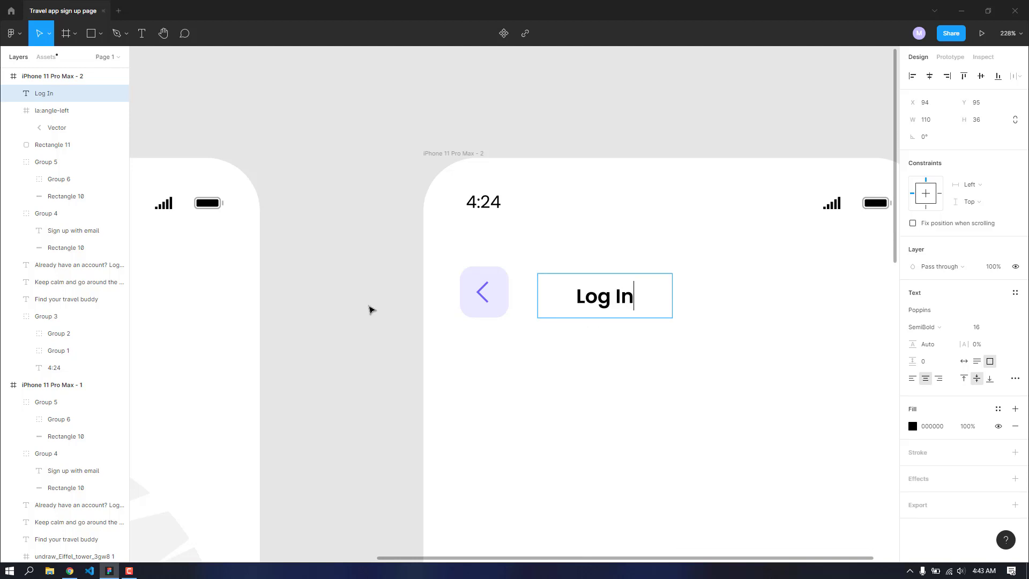
click(913, 379)
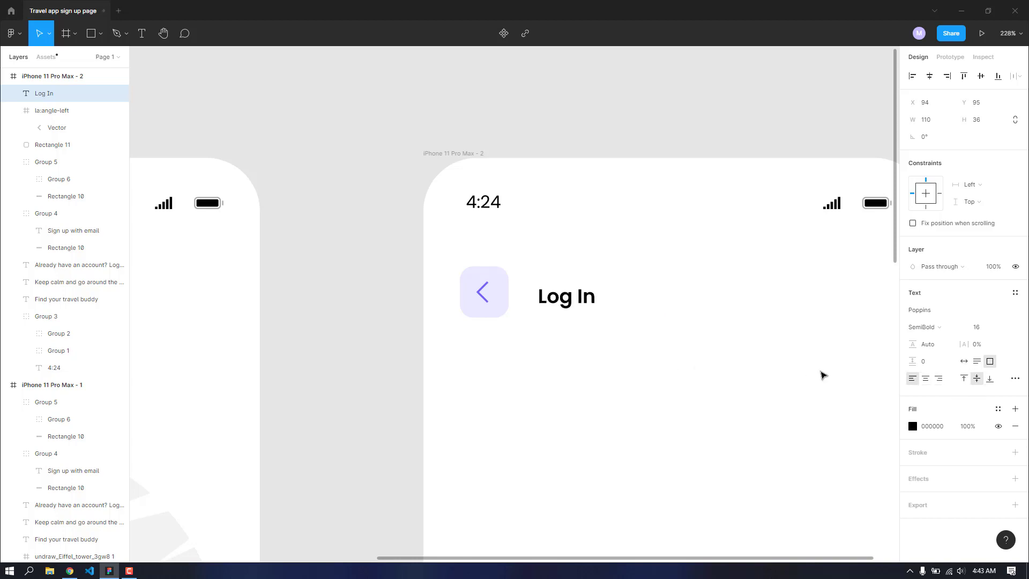
click(558, 305)
key(Escape)
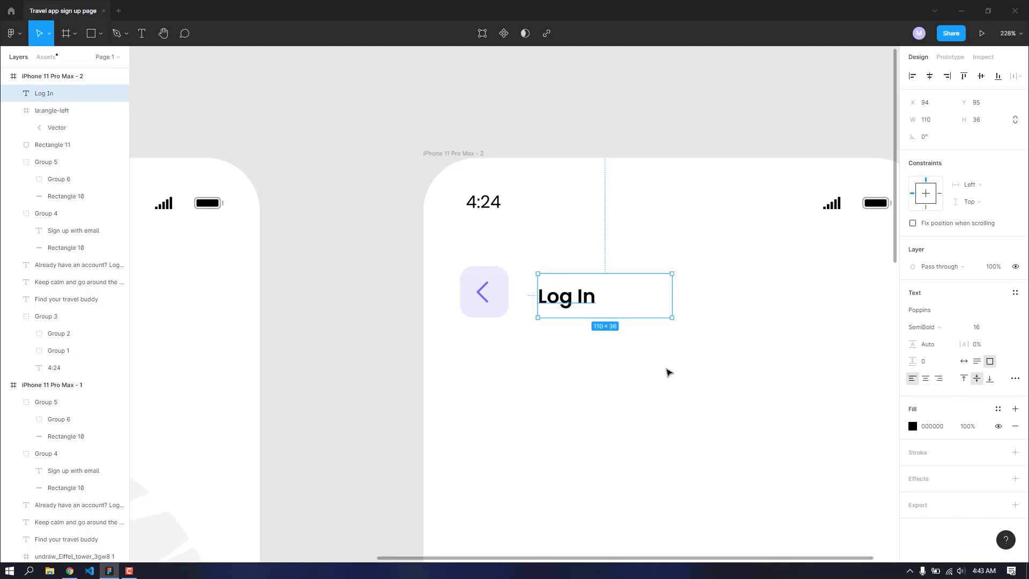
Step: Reduce the Log In text box to about 110 × 19 and align it with the back button at about X 88, Y 101
scroll(561, 303, down, 5)
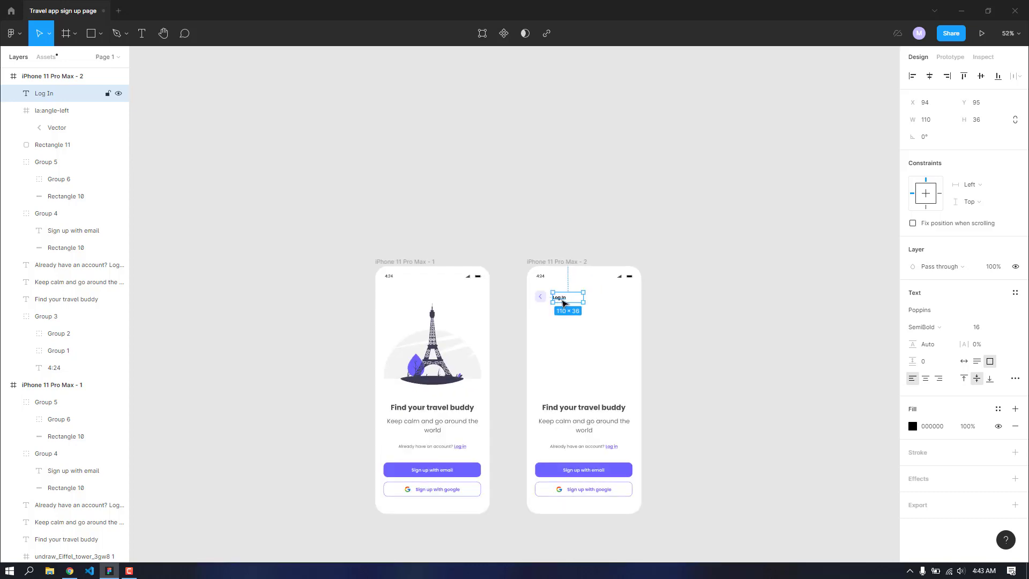
scroll(566, 303, up, 7)
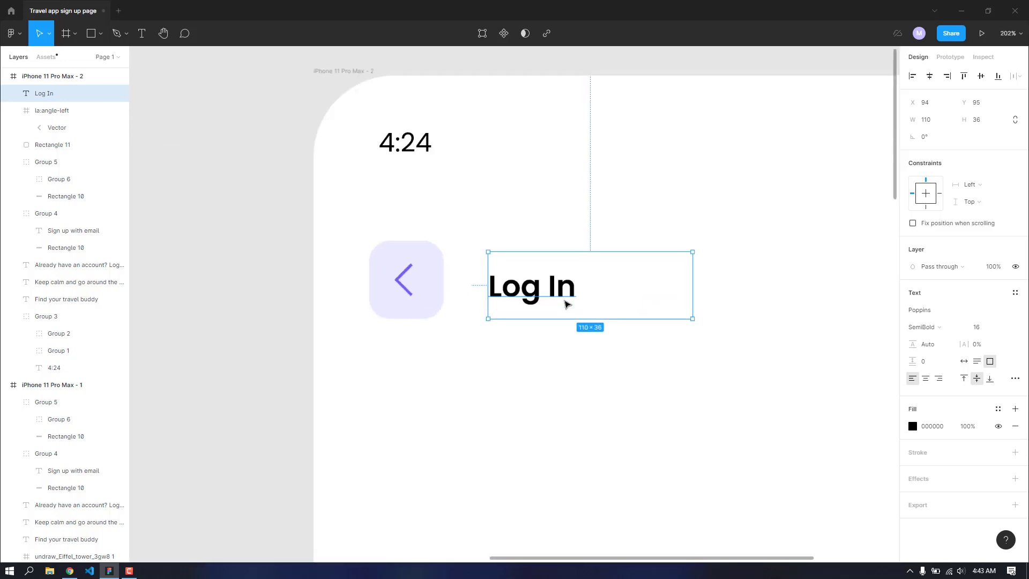
scroll(547, 291, down, 3)
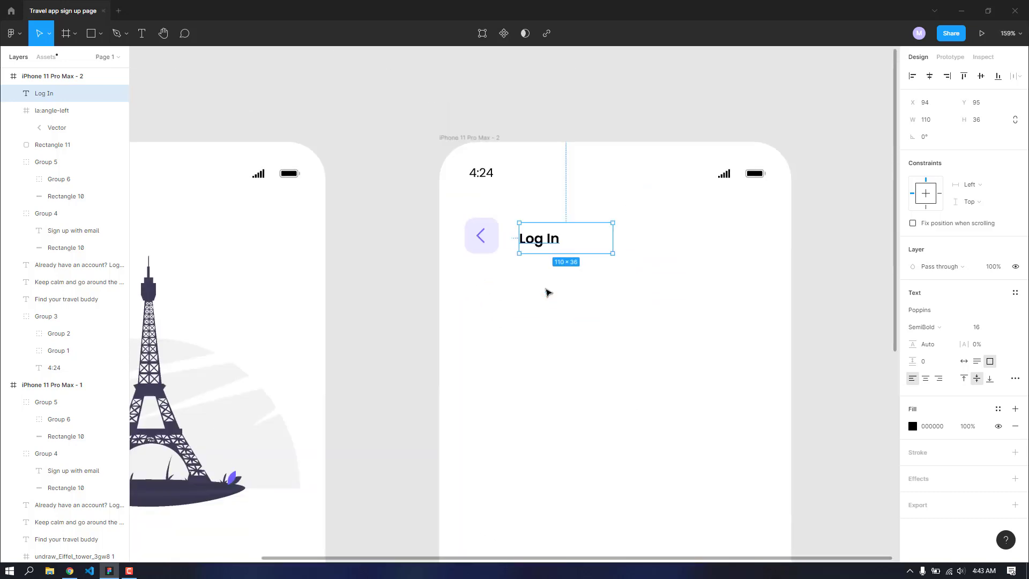
drag(533, 248, 535, 239)
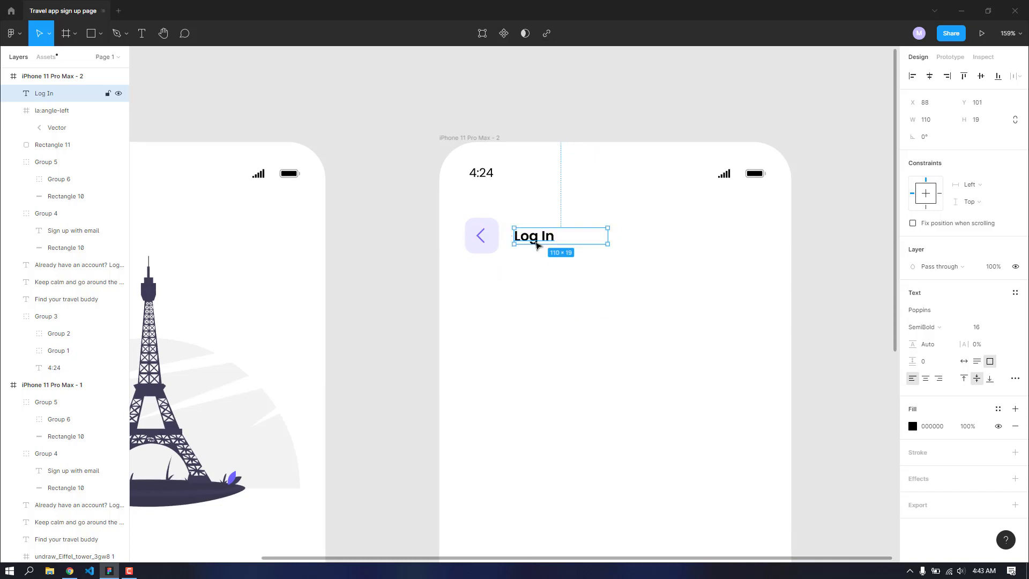
click(601, 276)
scroll(590, 259, down, 5)
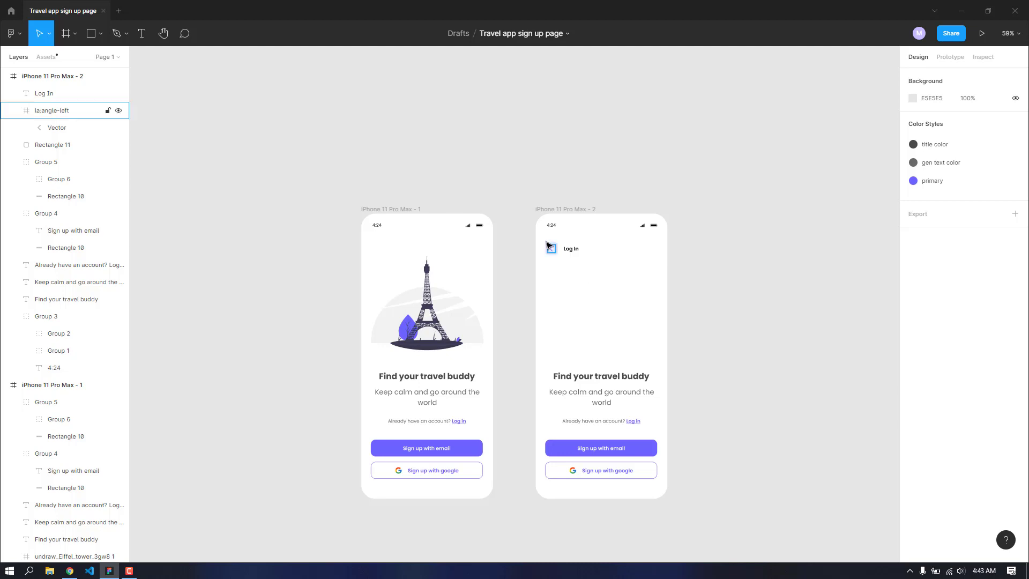
scroll(566, 261, up, 2)
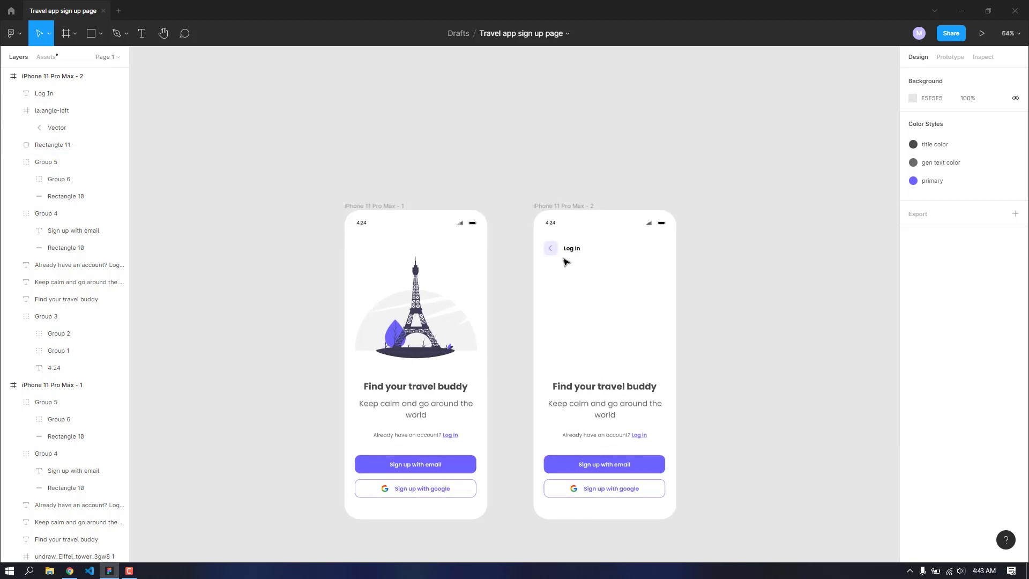
Step: Set the Log In title's font size to 18 and shift it slightly away from the back button to X 92
scroll(566, 261, up, 5)
click(593, 234)
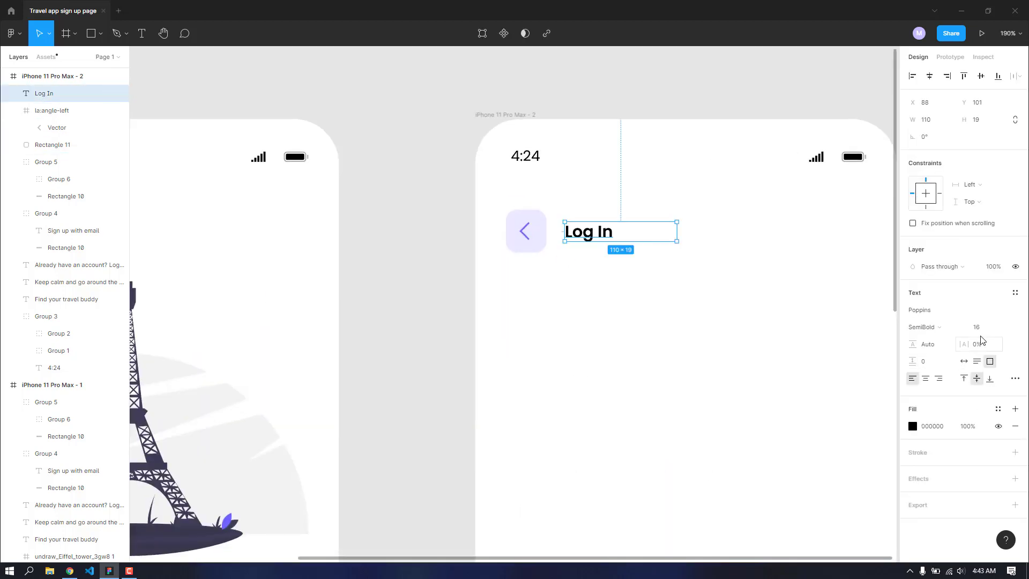
click(1005, 328)
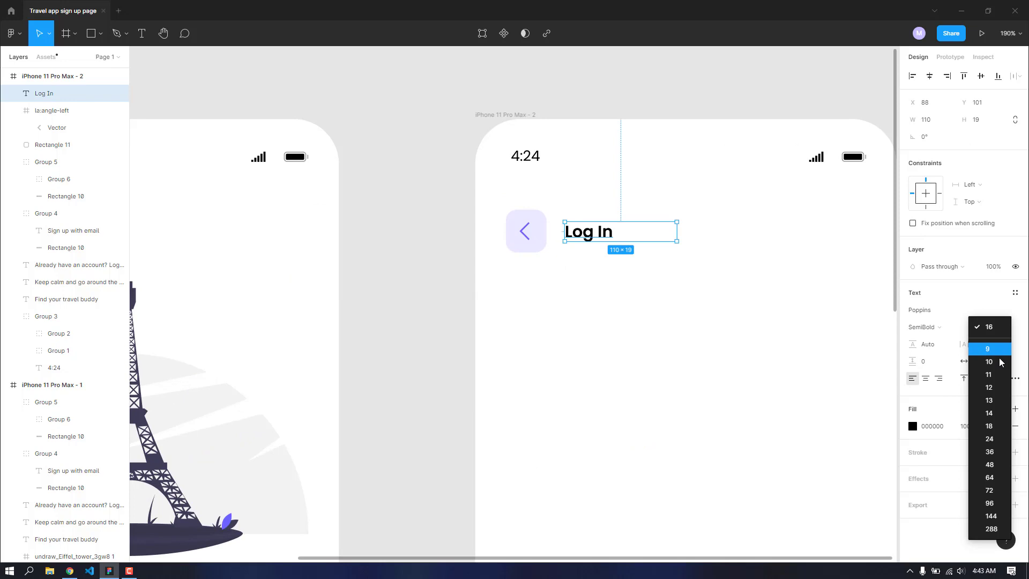
click(989, 426)
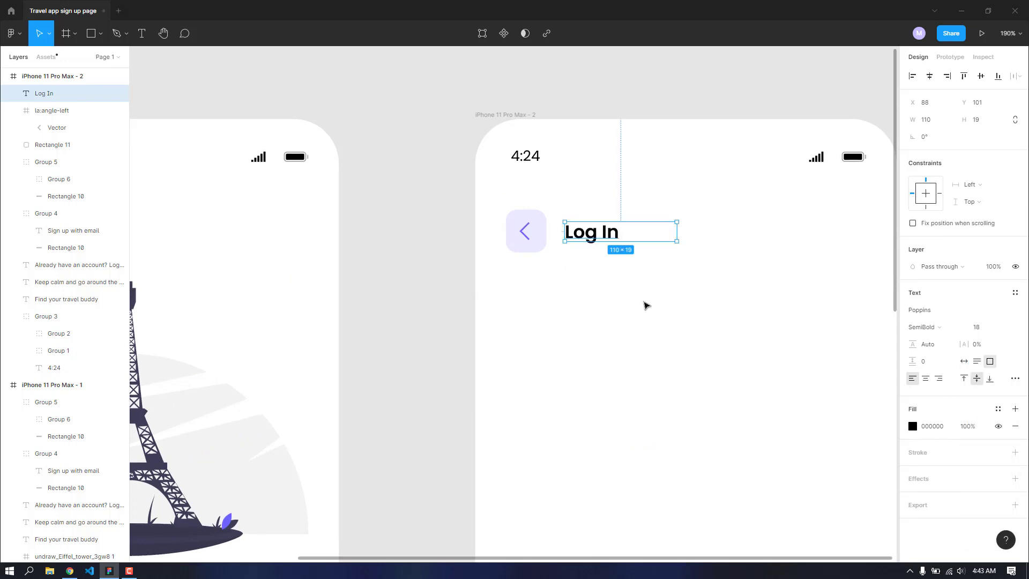
click(643, 300)
click(593, 234)
drag(593, 235, 594, 234)
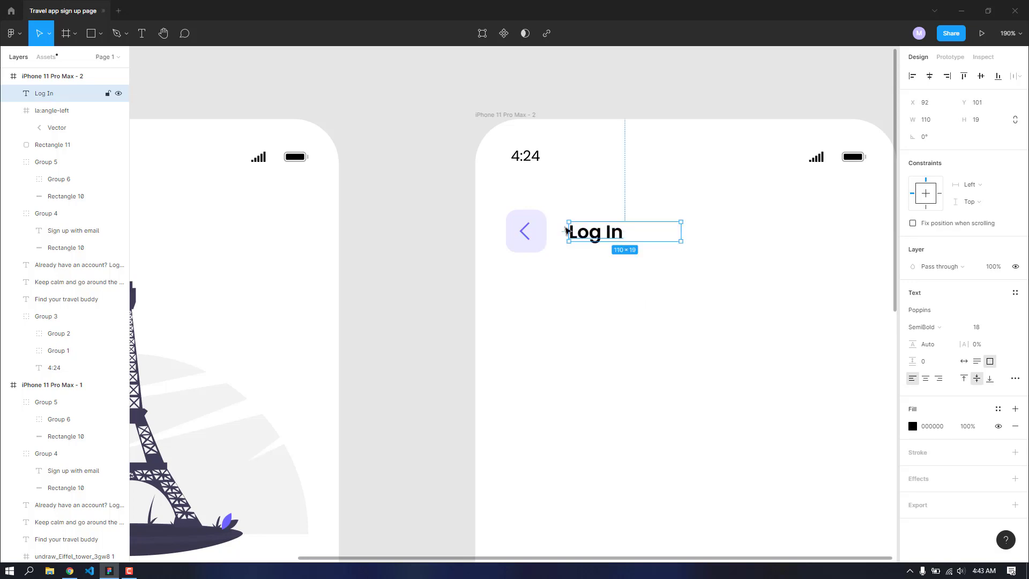
Step: Group the back arrow with its rounded rectangle, and group that button with the Log In title
click(51, 144)
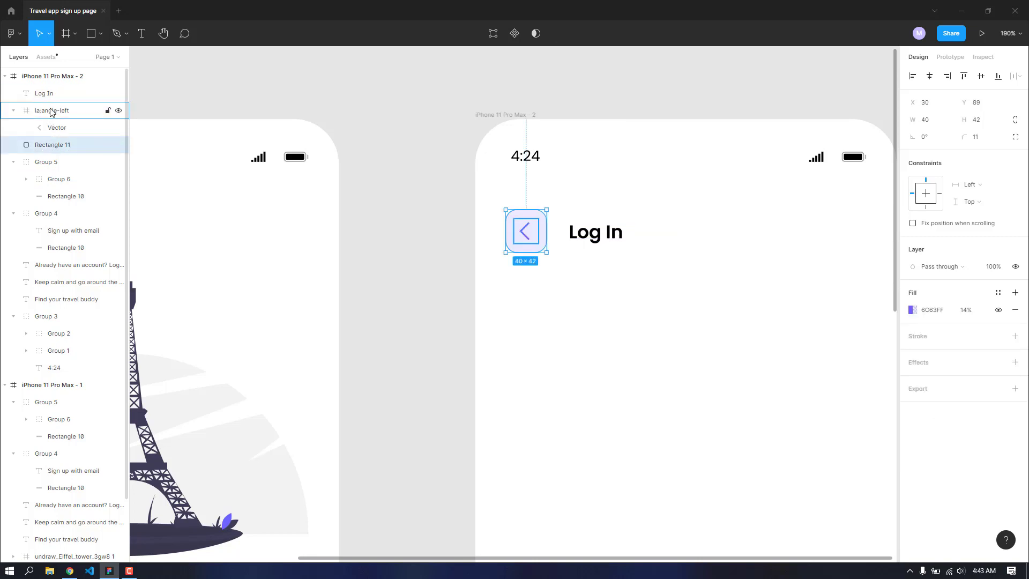
shift+click(51, 110)
key(ctrl+g)
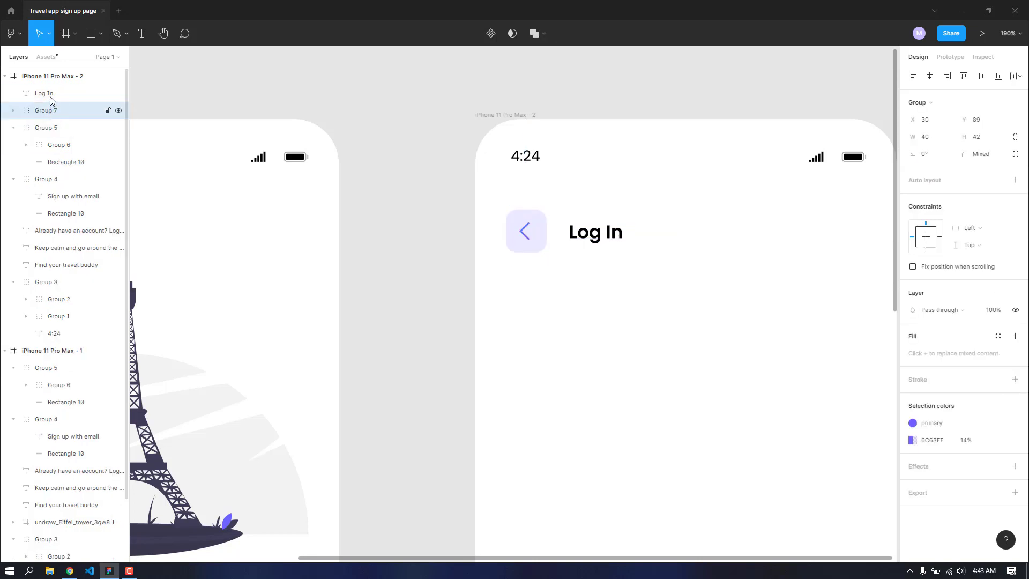
shift+click(51, 96)
key(ctrl+g)
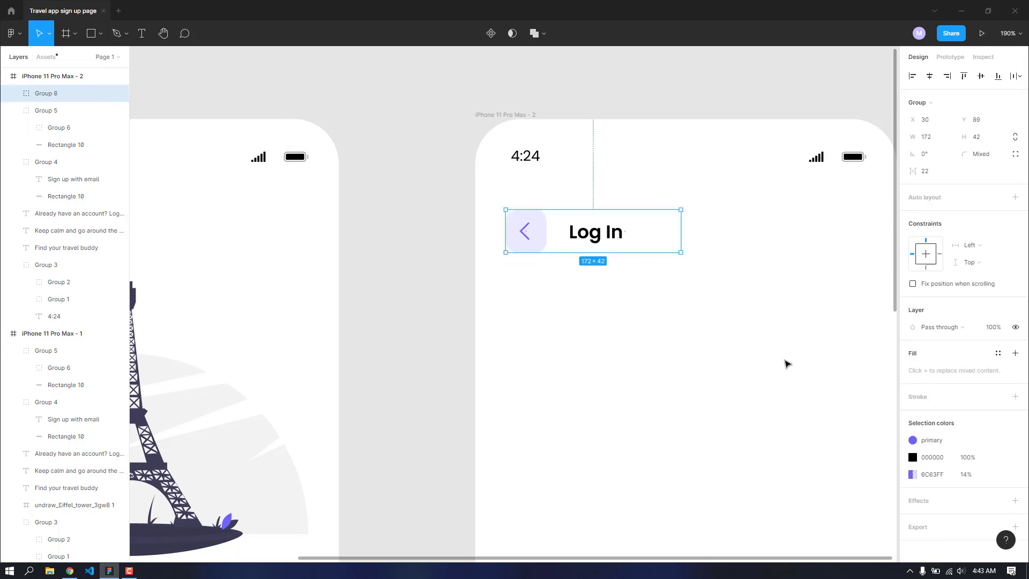
Step: Add a "Create Account with Email" text box of about 330 × 94 below the Log In header, at about X 41, Y 183
scroll(785, 360, down, 5)
scroll(861, 367, down, 2)
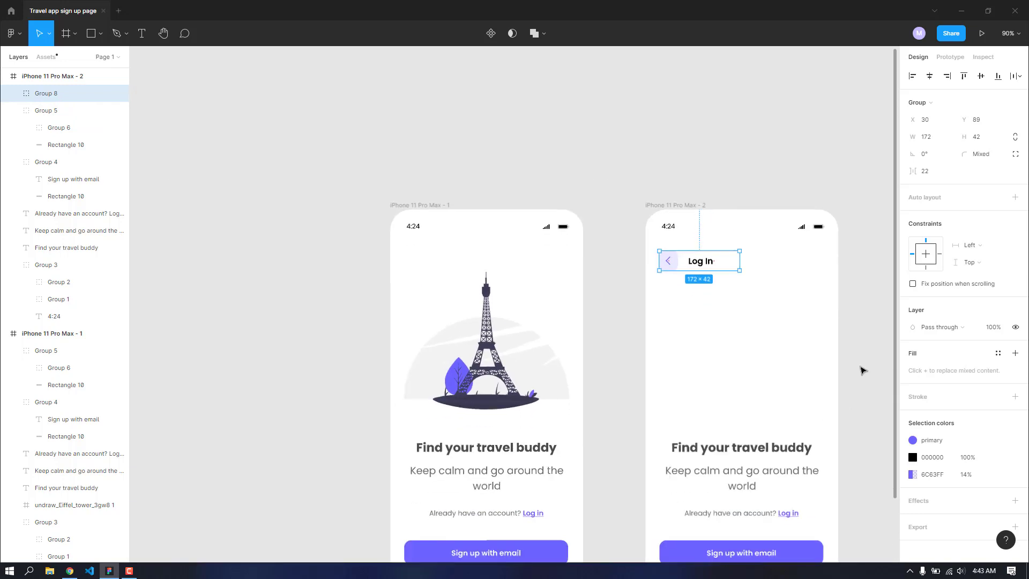
scroll(861, 367, down, 3)
drag(823, 356, 474, 308)
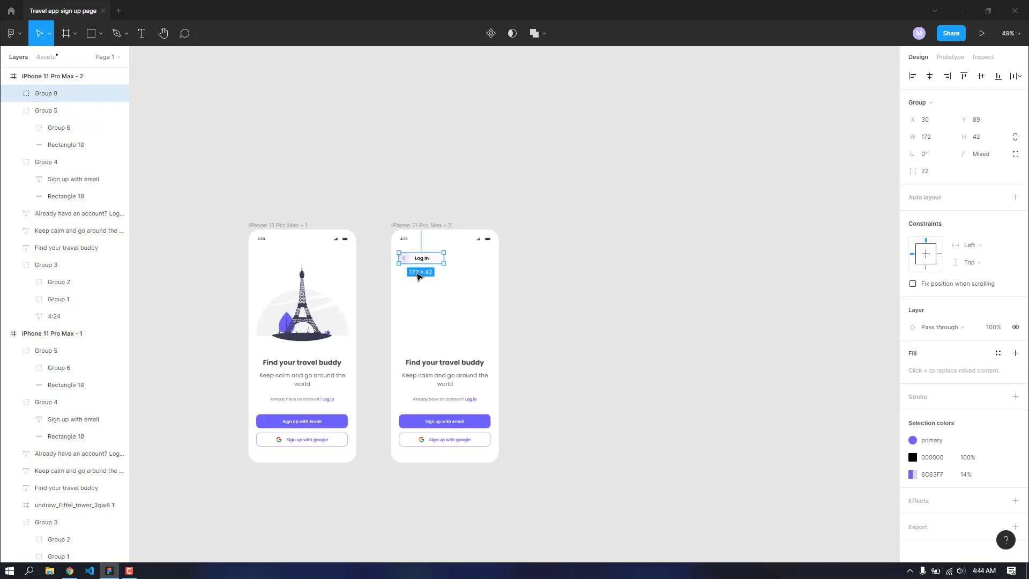
scroll(423, 306, up, 4)
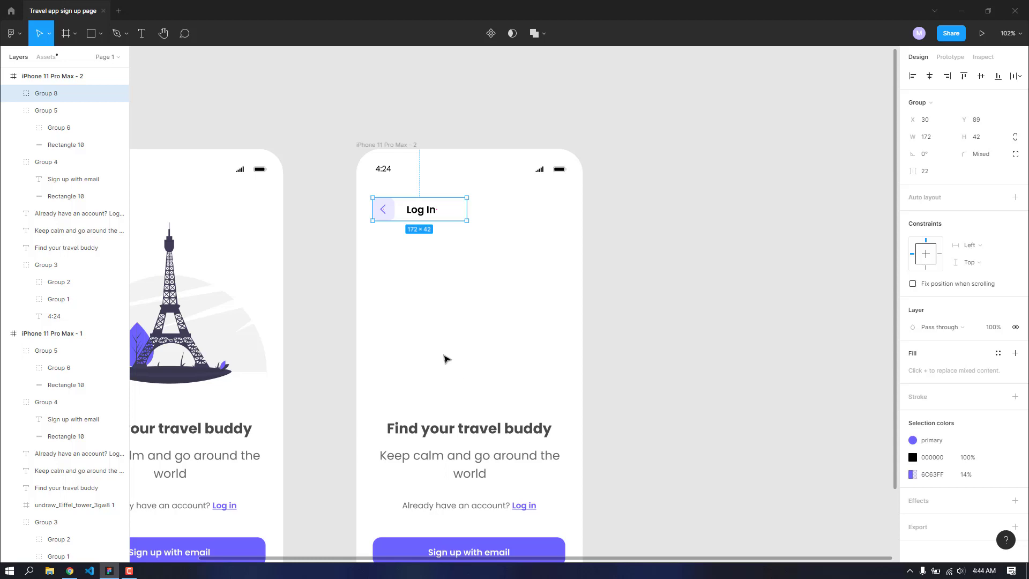
click(413, 295)
key(t)
drag(378, 249, 559, 300)
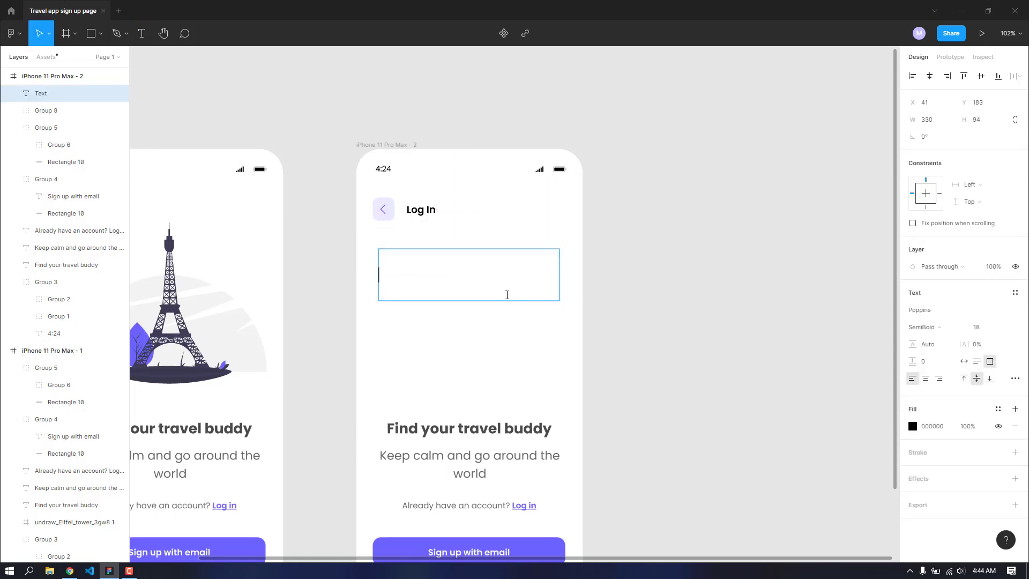
text(Create Account wi)
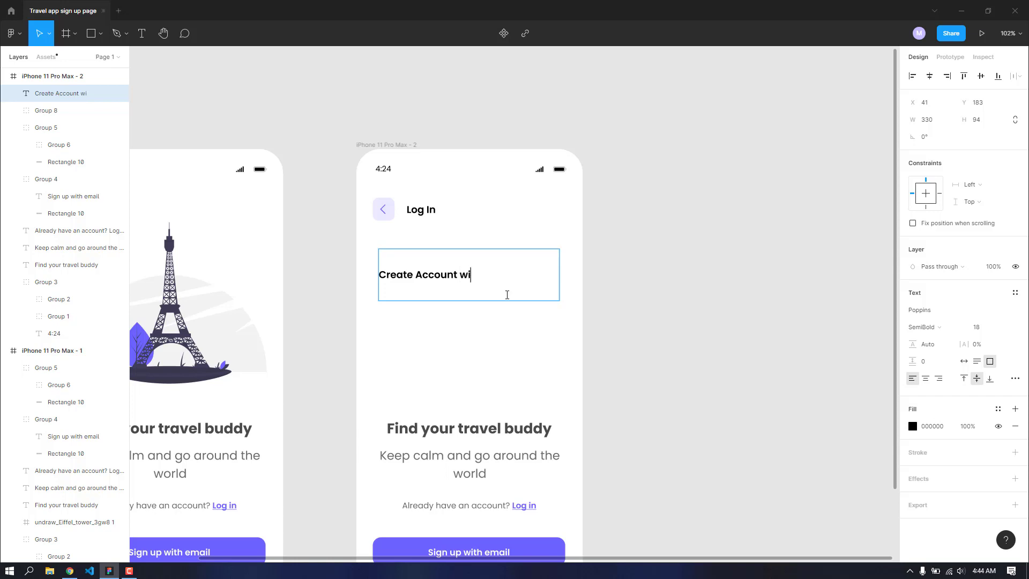
text(th Email)
Step: Format the "Create Account with Email" heading with the title color style, centered alignment, Bold weight and font size 36
drag(518, 278, 368, 274)
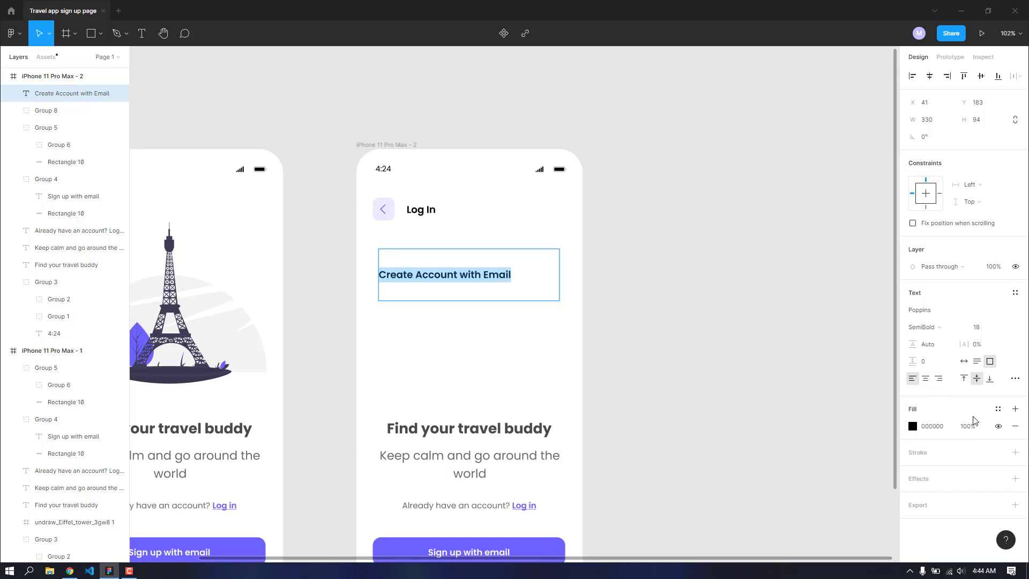
click(997, 409)
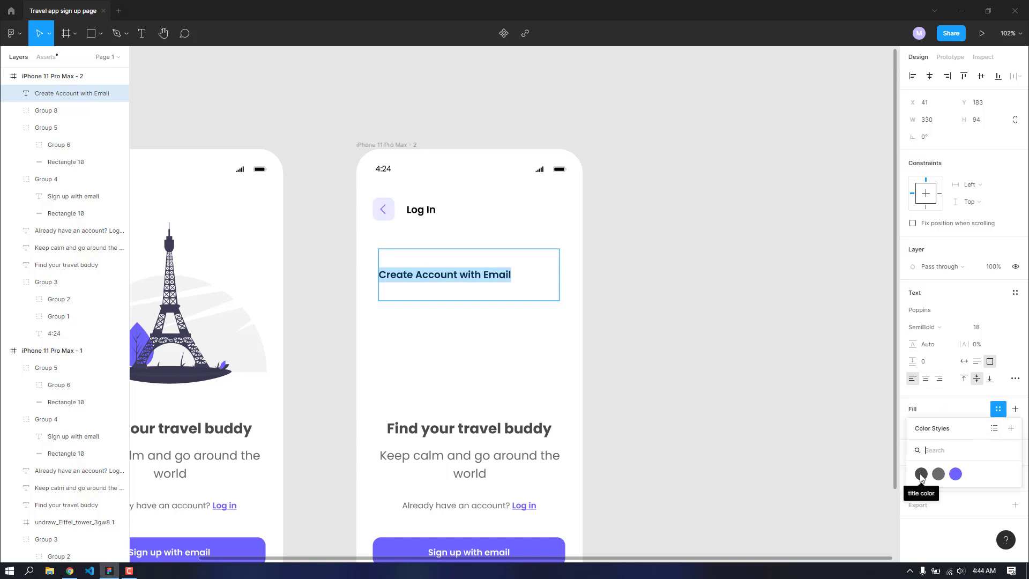
click(920, 474)
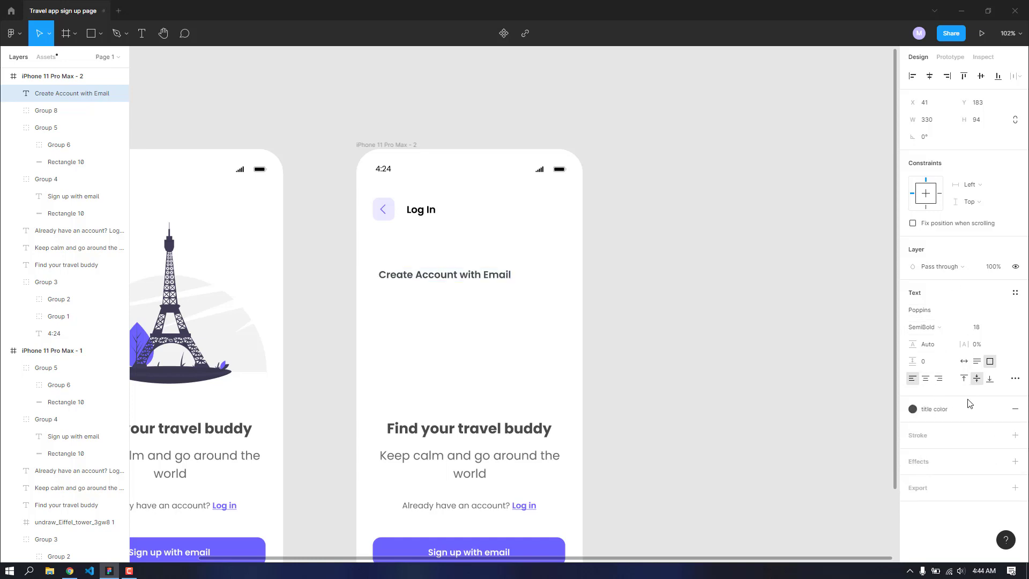
click(926, 379)
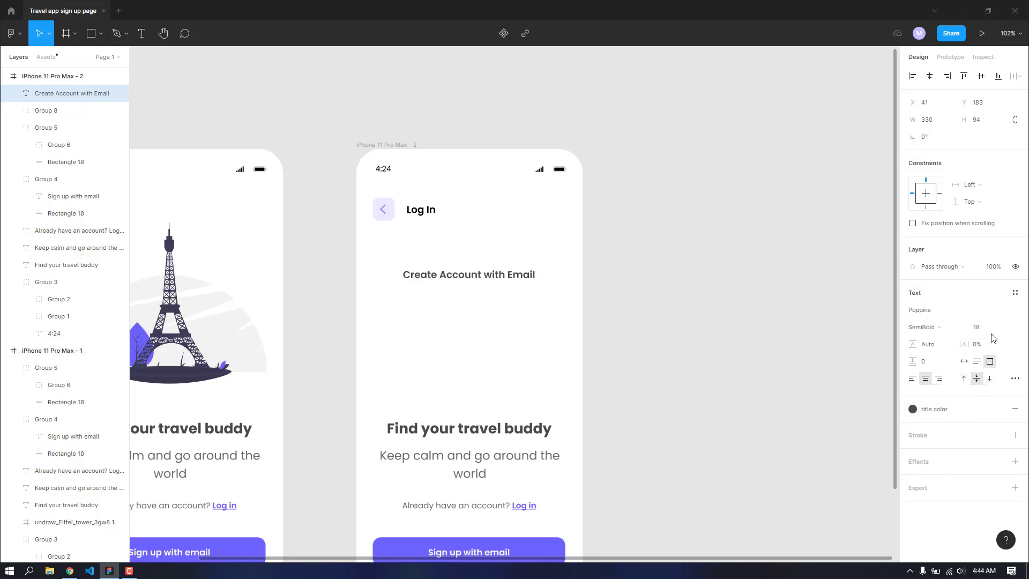
click(935, 329)
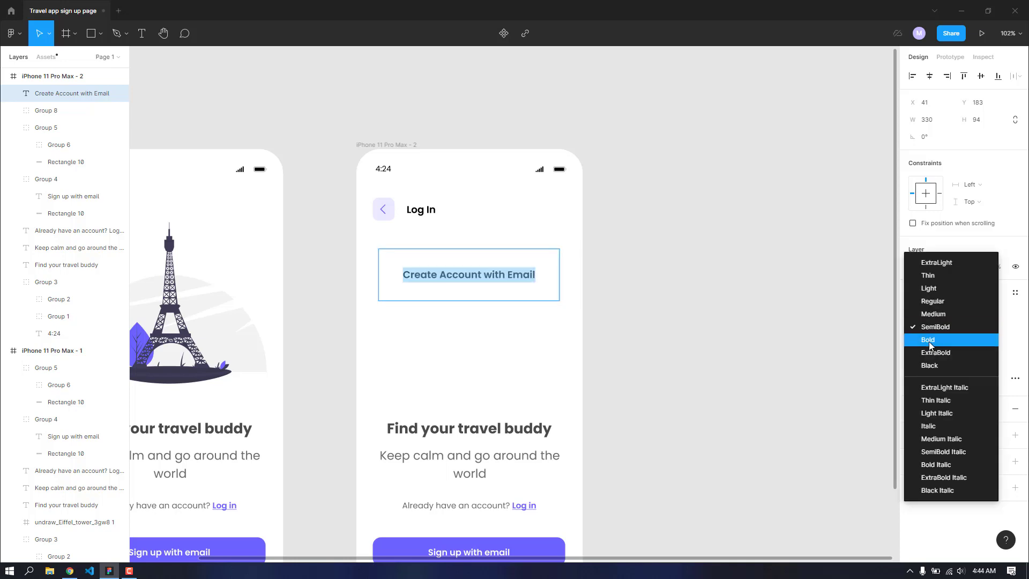
click(935, 338)
click(1004, 328)
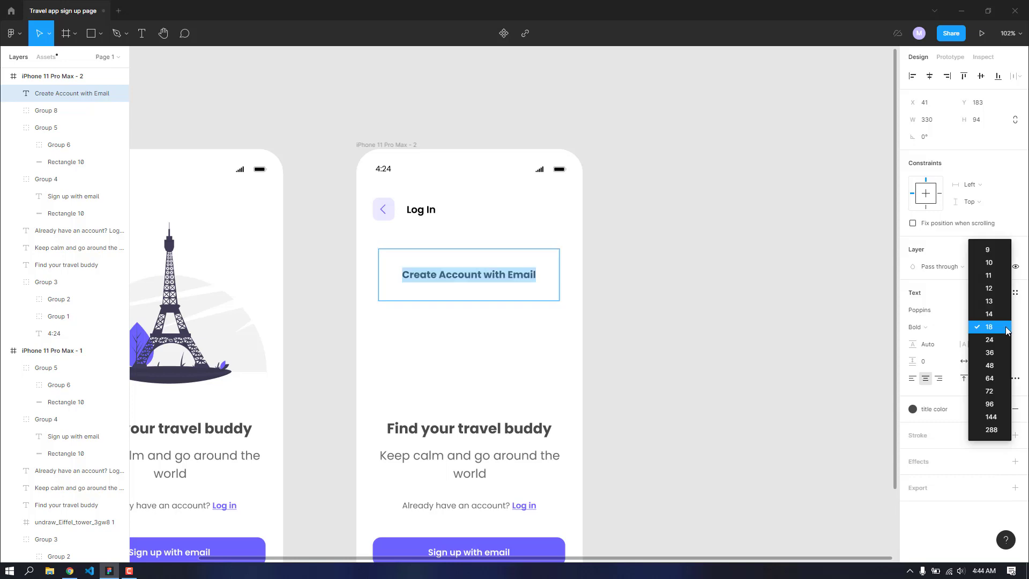
click(1002, 356)
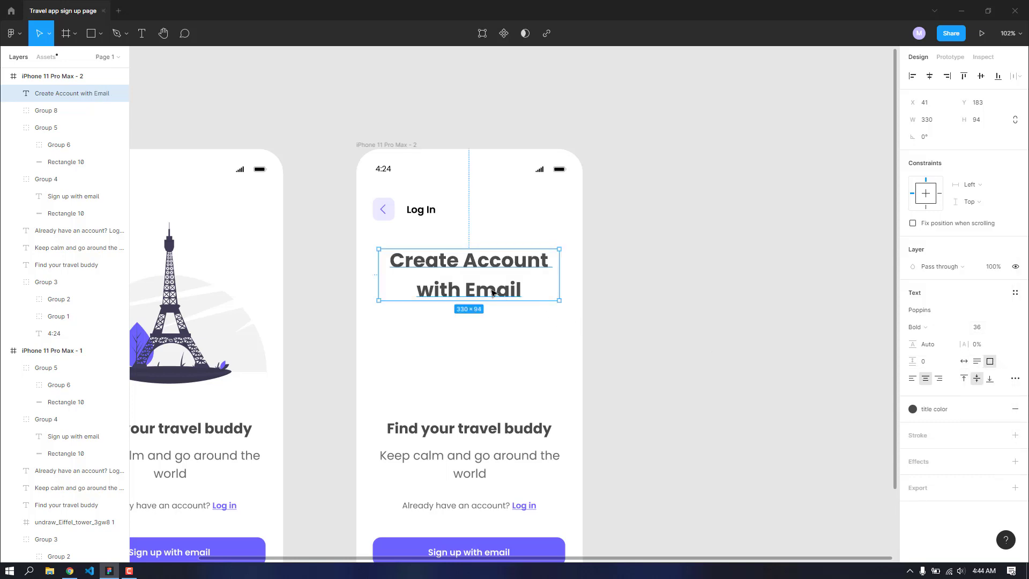
Step: Move the "Create Account with Email" heading down to about Y 203, center it horizontally in the frame, and deselect it
drag(493, 295, 492, 306)
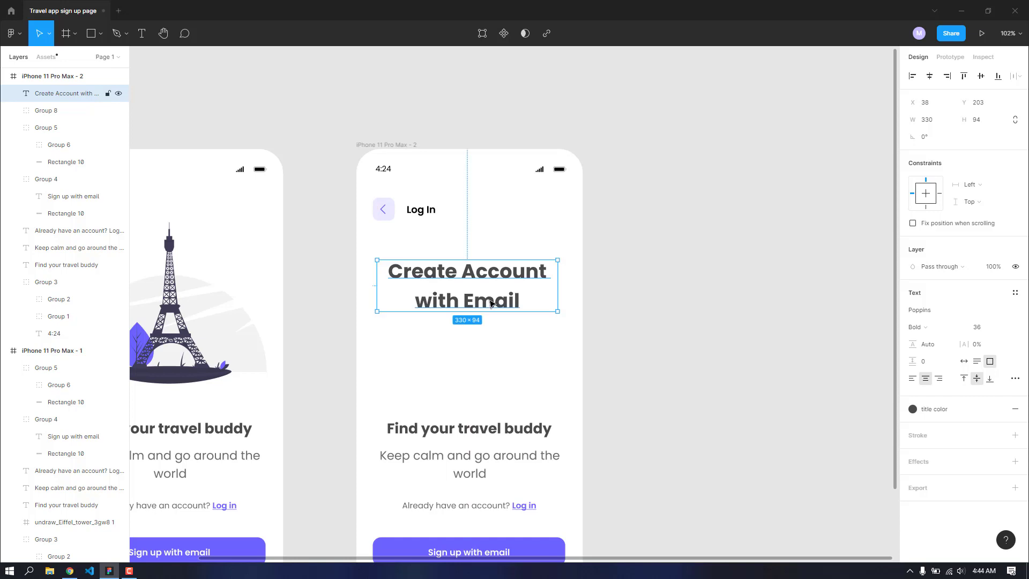
click(929, 77)
scroll(700, 297, down, 2)
scroll(702, 298, down, 3)
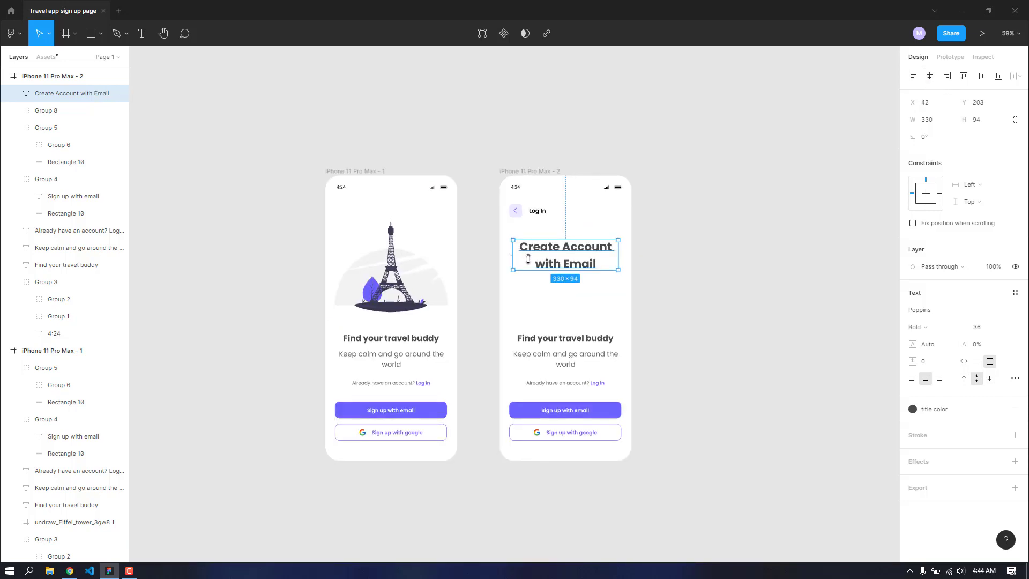
click(688, 302)
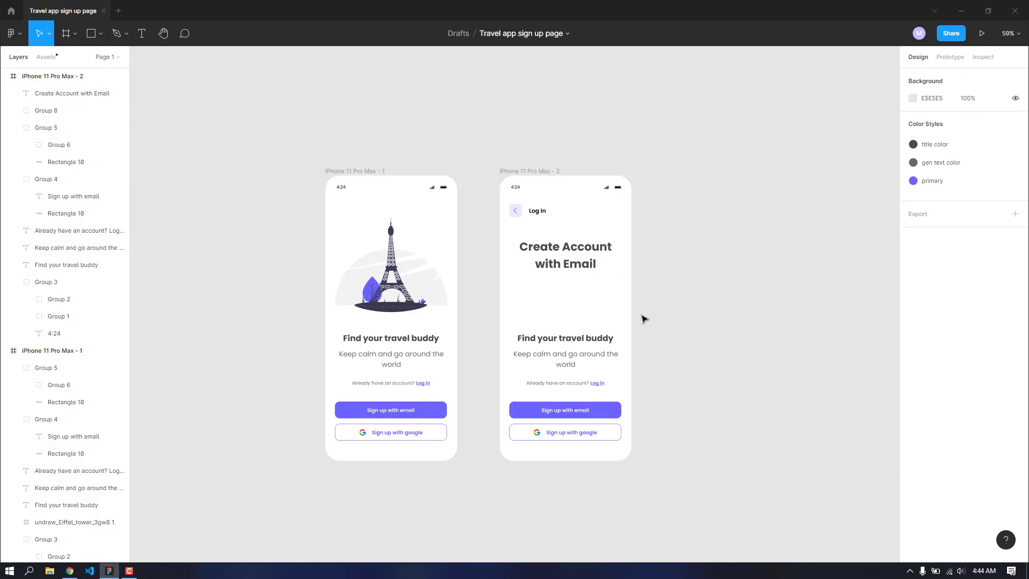
Step: Delete the "Find your travel buddy" title and its "Keep calm and go around the world" subtitle from the second screen
scroll(622, 301, up, 2)
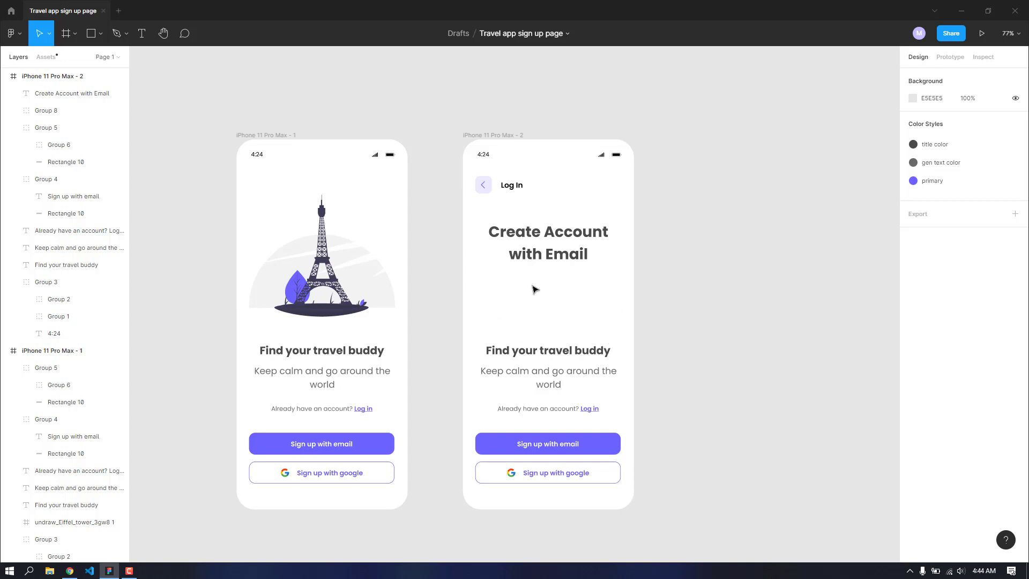
click(527, 236)
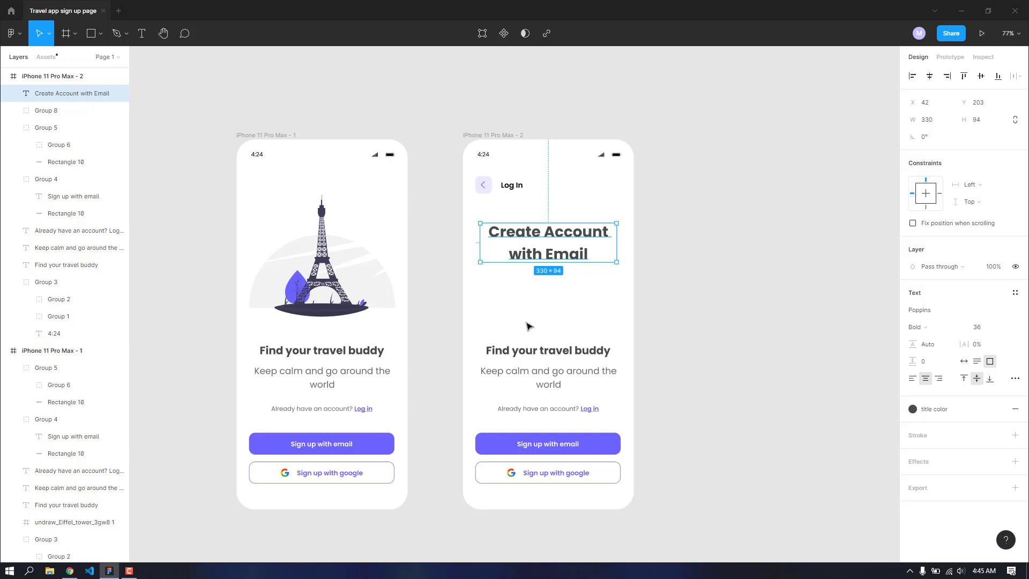
drag(528, 326, 562, 390)
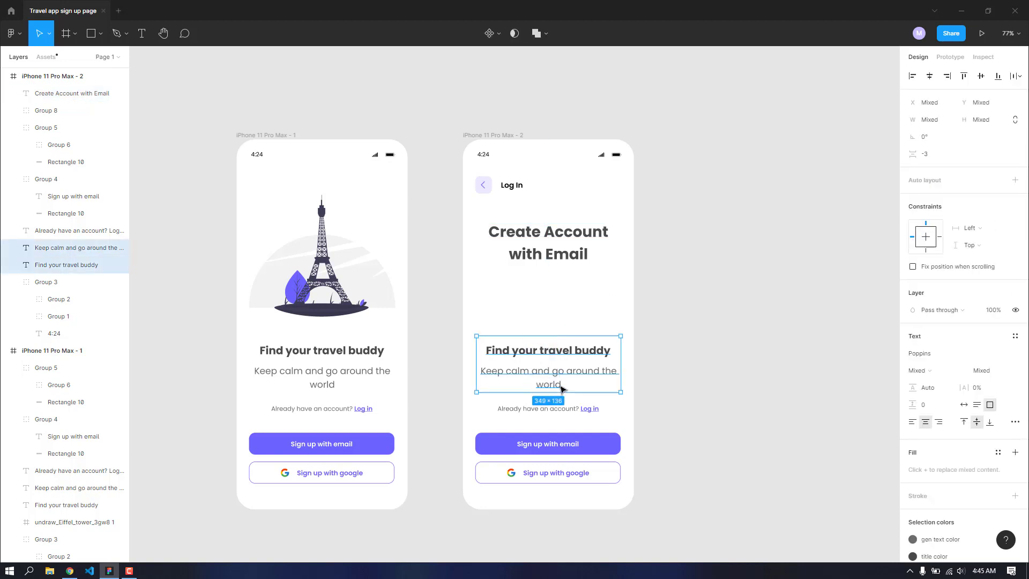
key(Delete)
Step: Add a "Your email:" text box below the heading at about X 48, Y 362, and widen it to about 164 × 25
scroll(535, 317, up, 3)
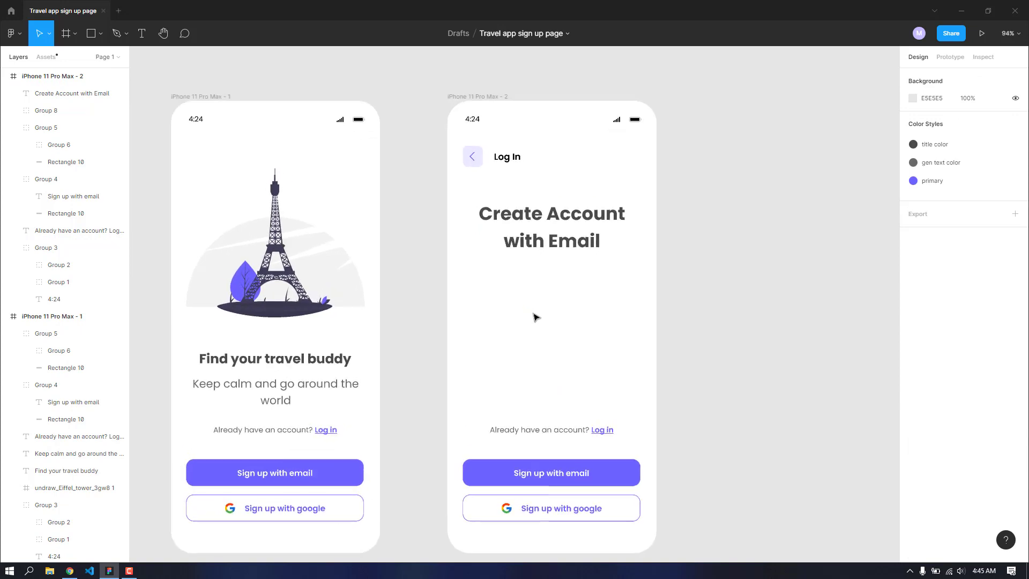
scroll(533, 316, up, 5)
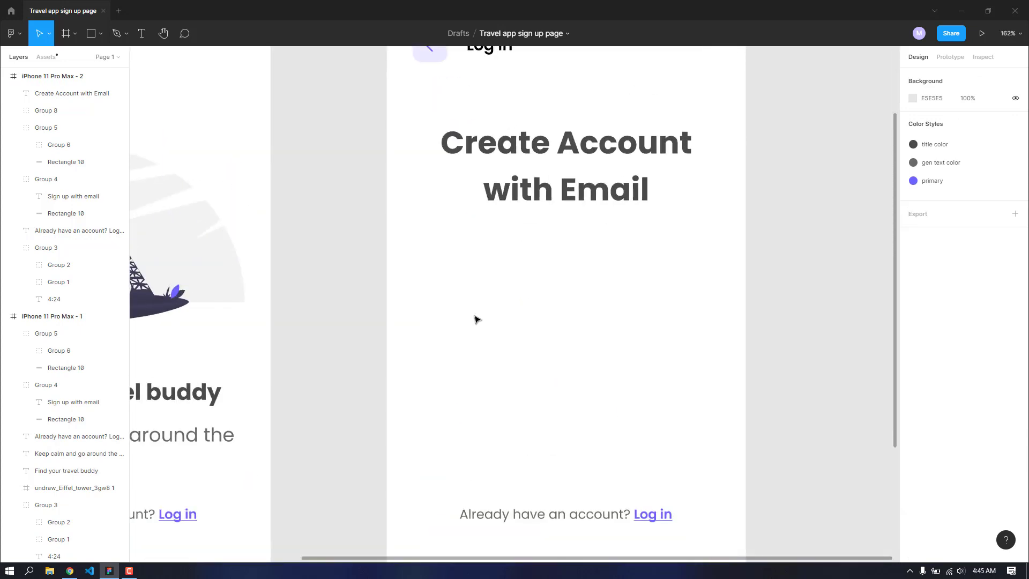
key(t)
drag(428, 263, 537, 286)
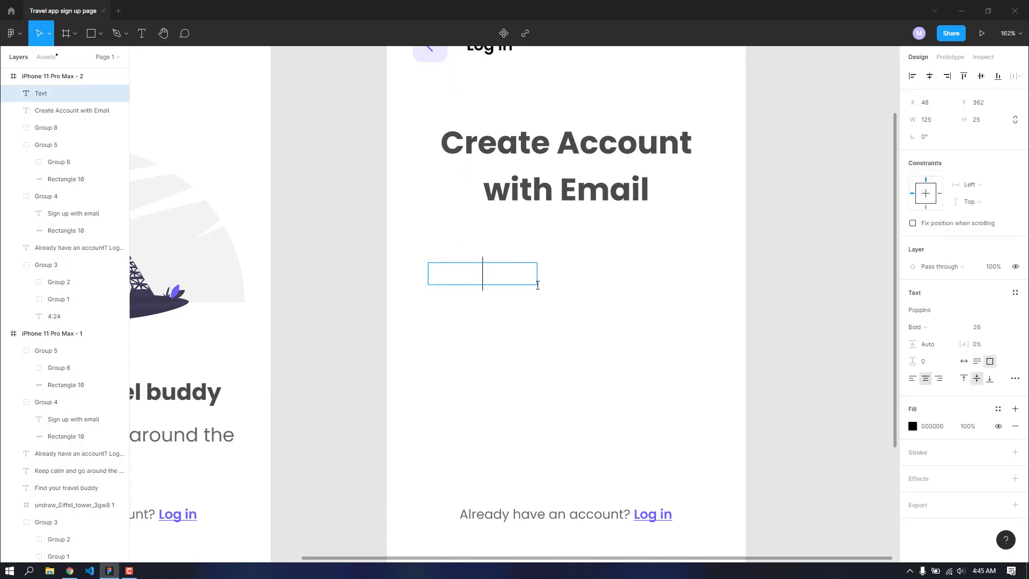
text(Your)
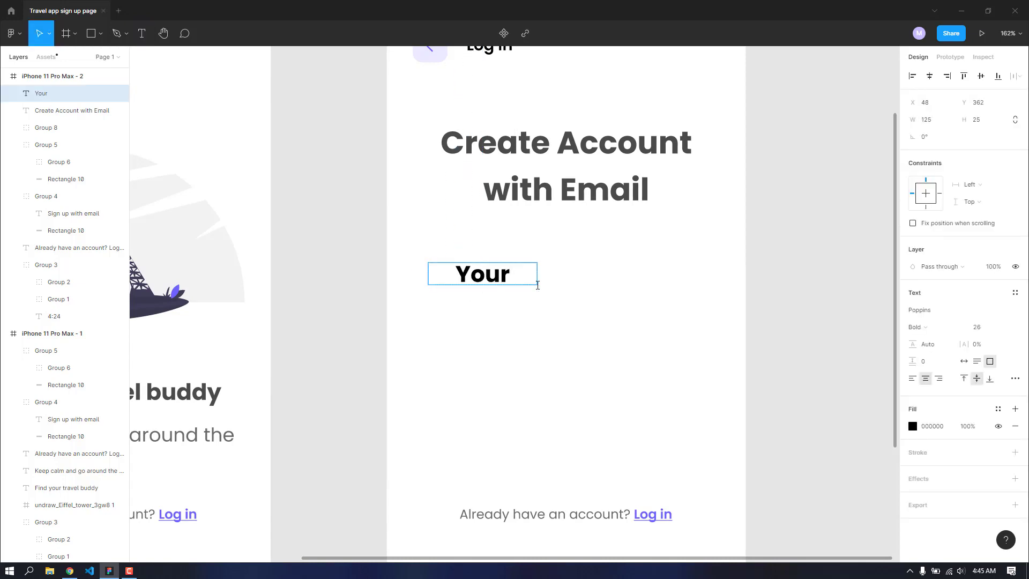
text( email:)
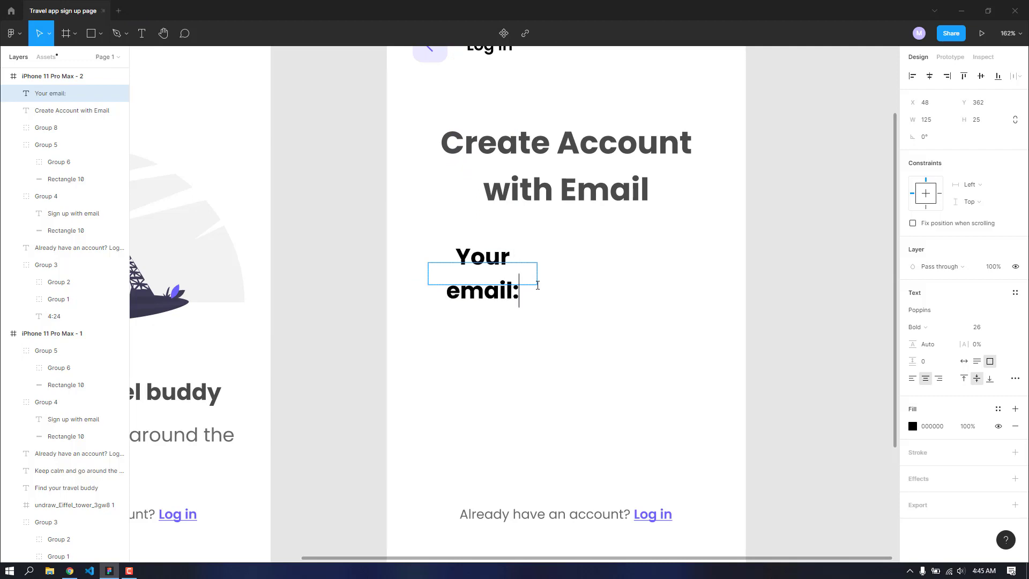
key(Escape)
drag(538, 276, 573, 276)
Step: Set the "Your email:" label to font size 18 and Regular weight
key(Return)
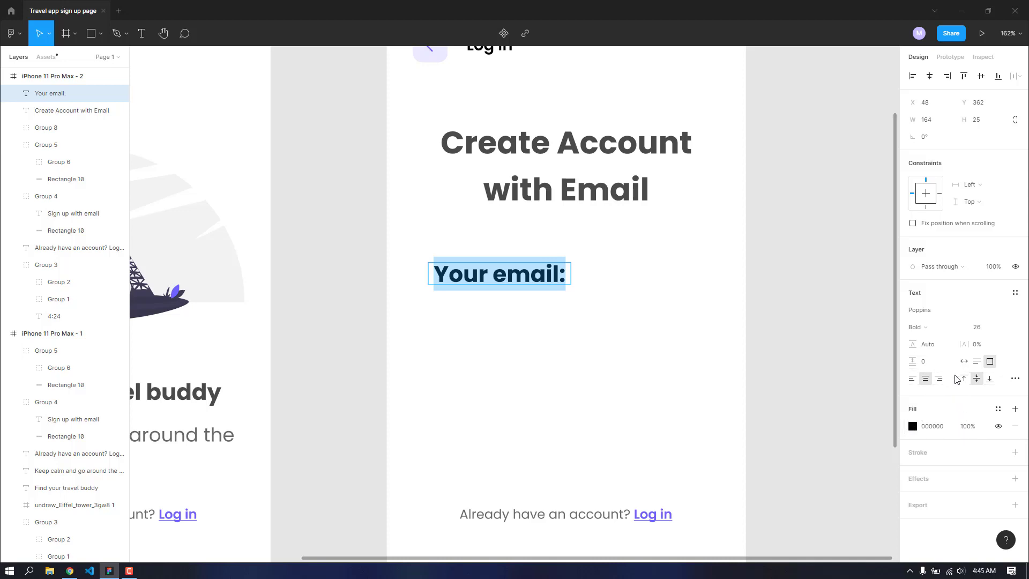
click(1001, 327)
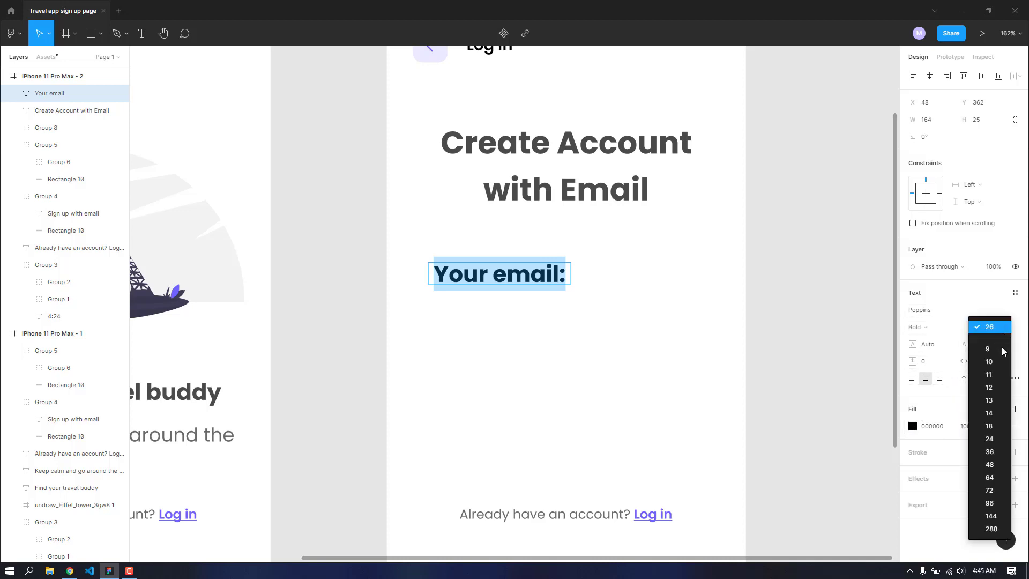
click(999, 426)
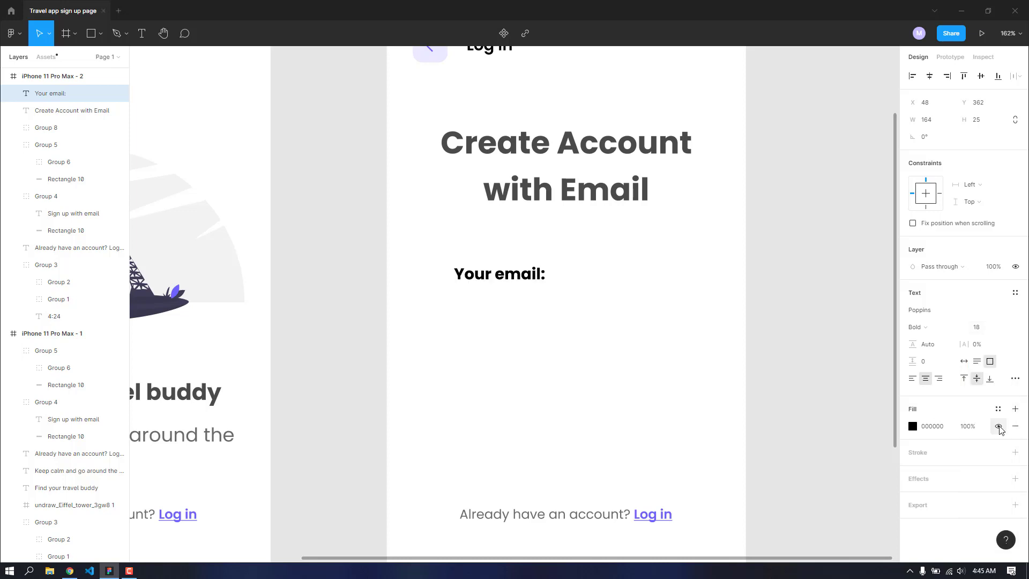
key(Return)
click(933, 328)
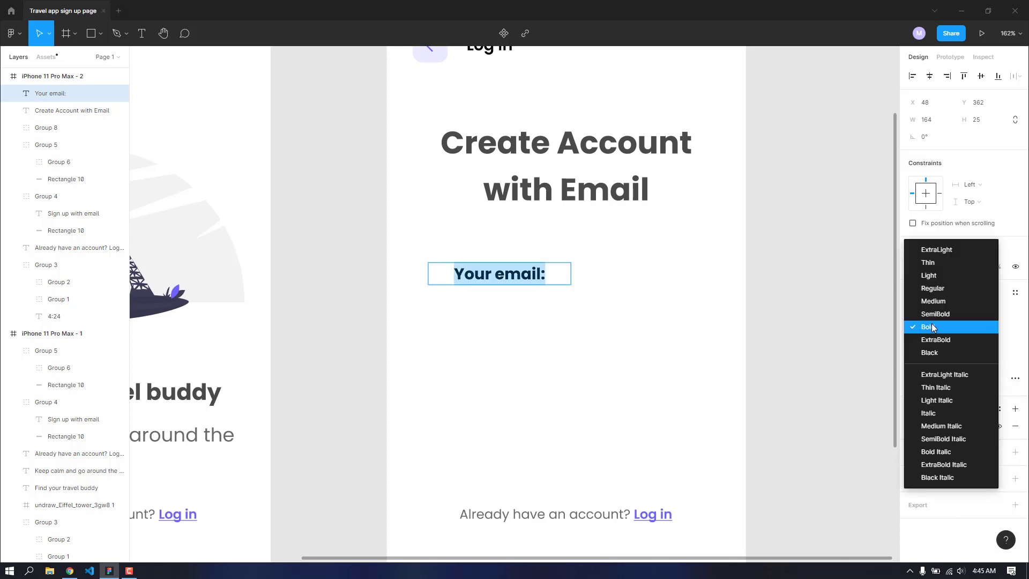
click(934, 288)
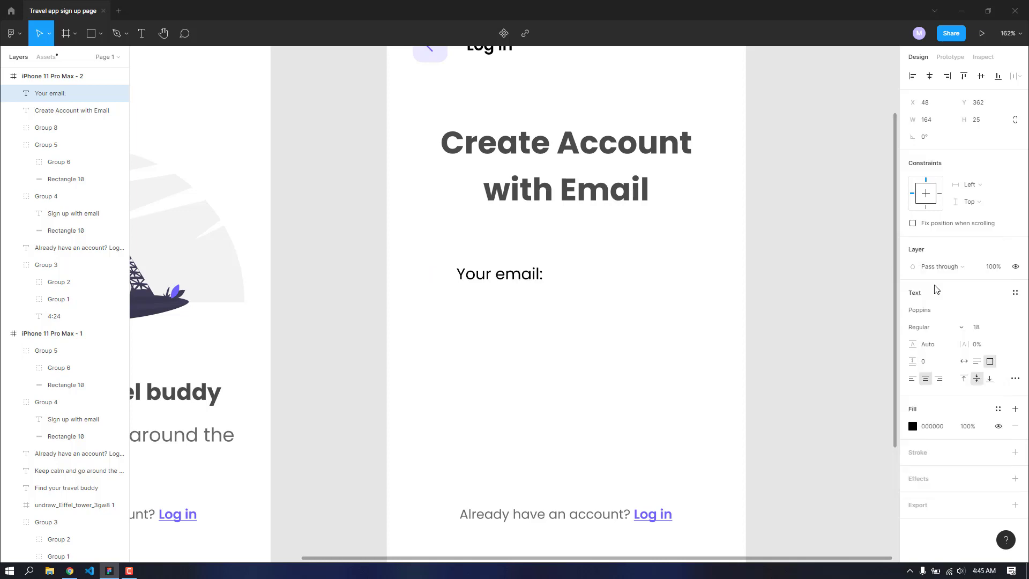
Step: Left-align the "Your email:" label text within its box and deselect it
key(Escape)
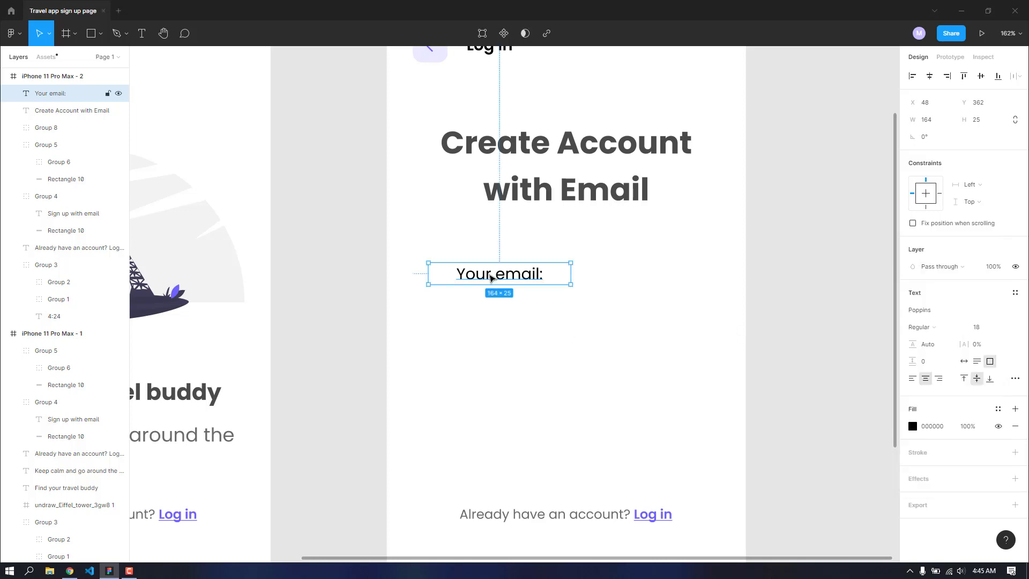
click(912, 379)
click(544, 344)
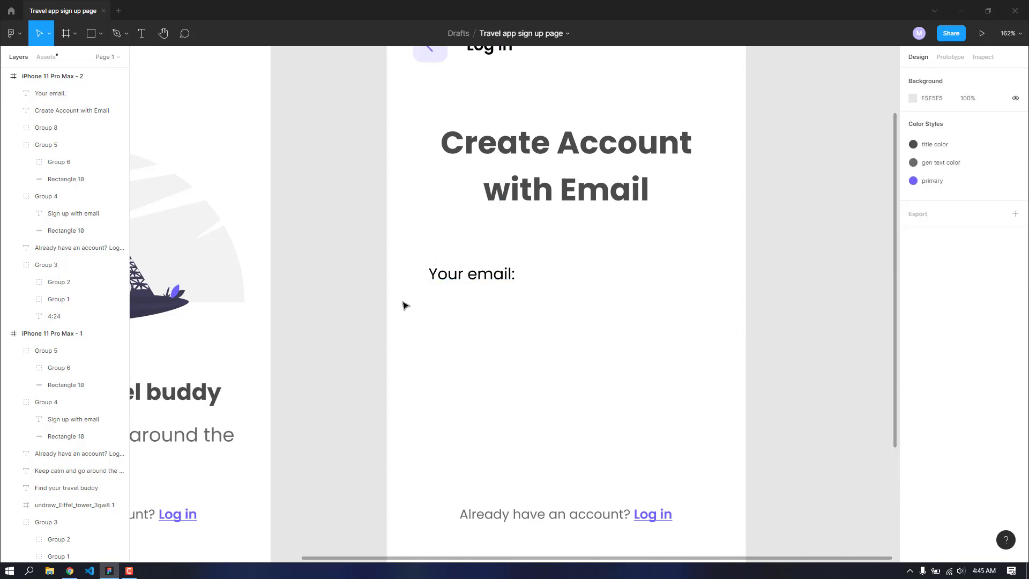
Step: Draw an email field rectangle about 321 × 42 just below the "Your email:" label
scroll(647, 306, down, 3)
scroll(599, 330, up, 3)
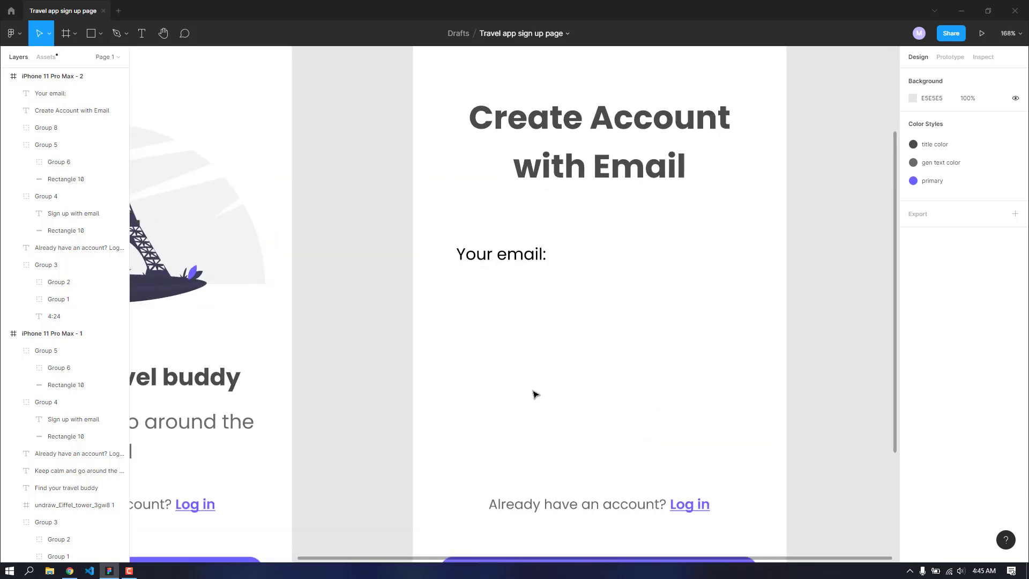
scroll(534, 394, up, 1)
scroll(537, 397, down, 1)
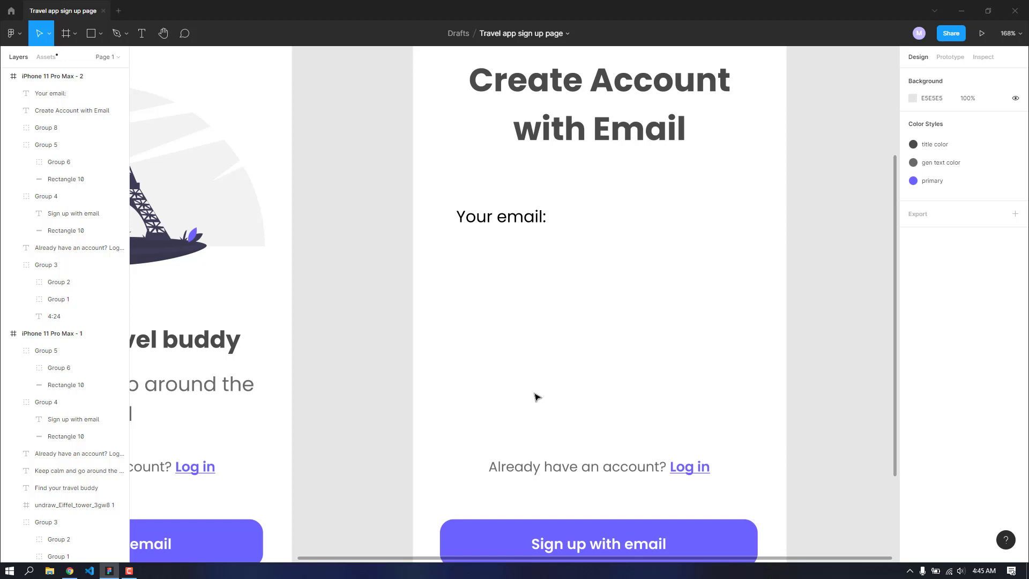
key(r)
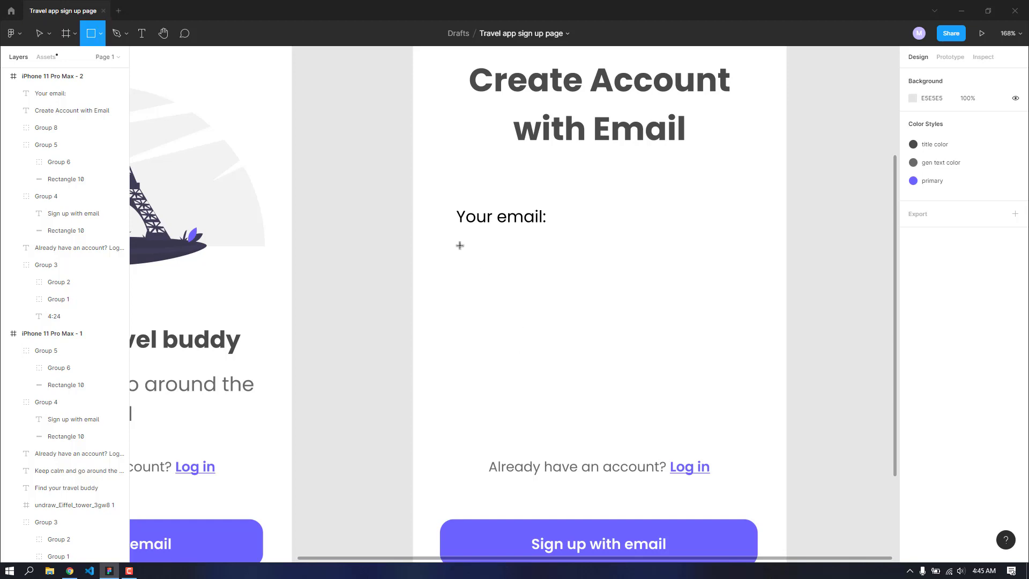
mouse_move(459, 245)
mouse_down()
mouse_move(588, 275)
mouse_move(749, 282)
mouse_up()
Step: Show the second screen's layout grid and move the "Your email:" label flush with the first column, at X 30, Y 357
click(68, 75)
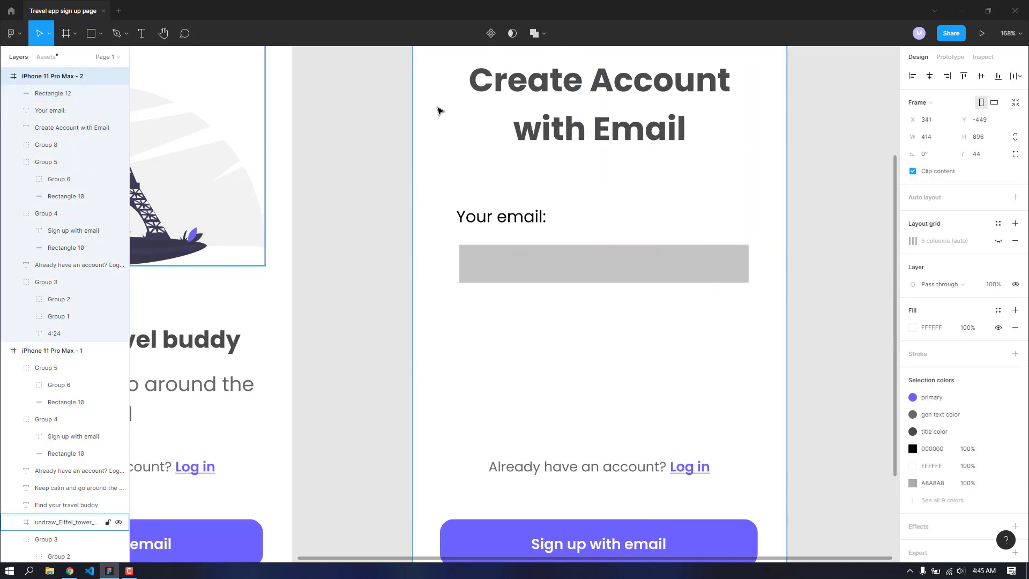
click(998, 241)
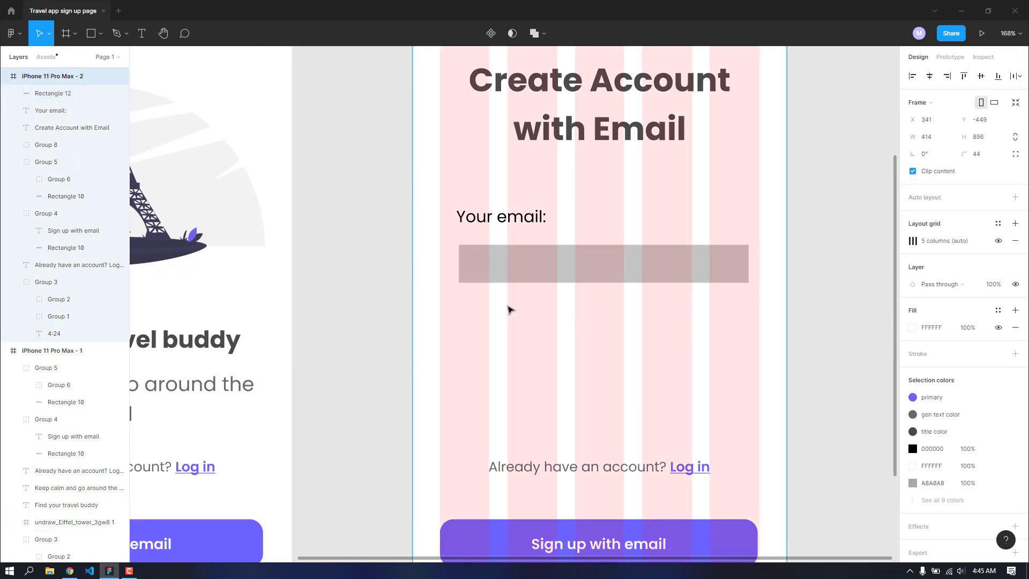
click(496, 262)
click(472, 217)
double_click(484, 221)
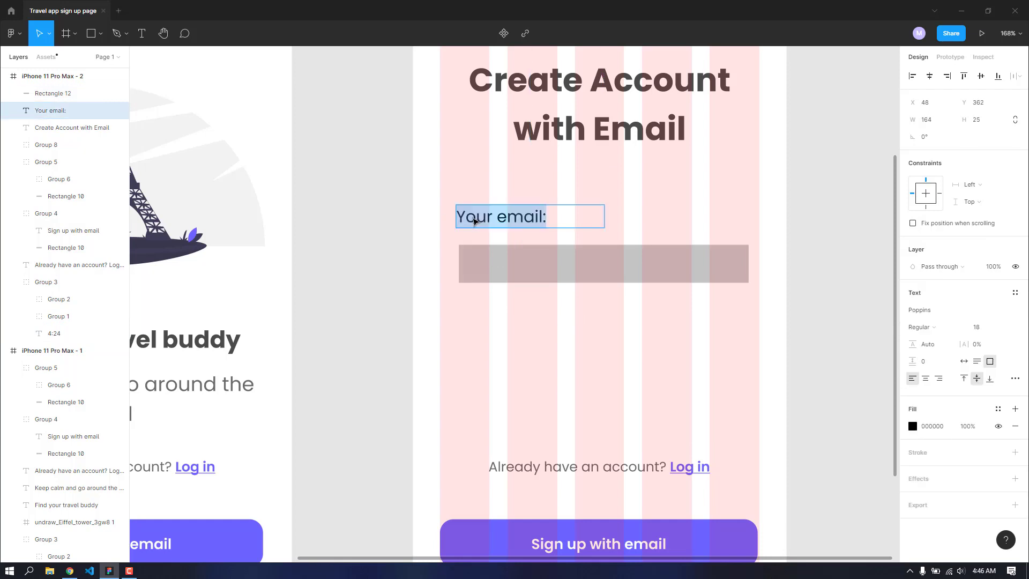
key(Escape)
drag(494, 223, 478, 220)
Step: Move the email field rectangle to X 30 and widen it to 354 so it spans the grid columns
click(482, 262)
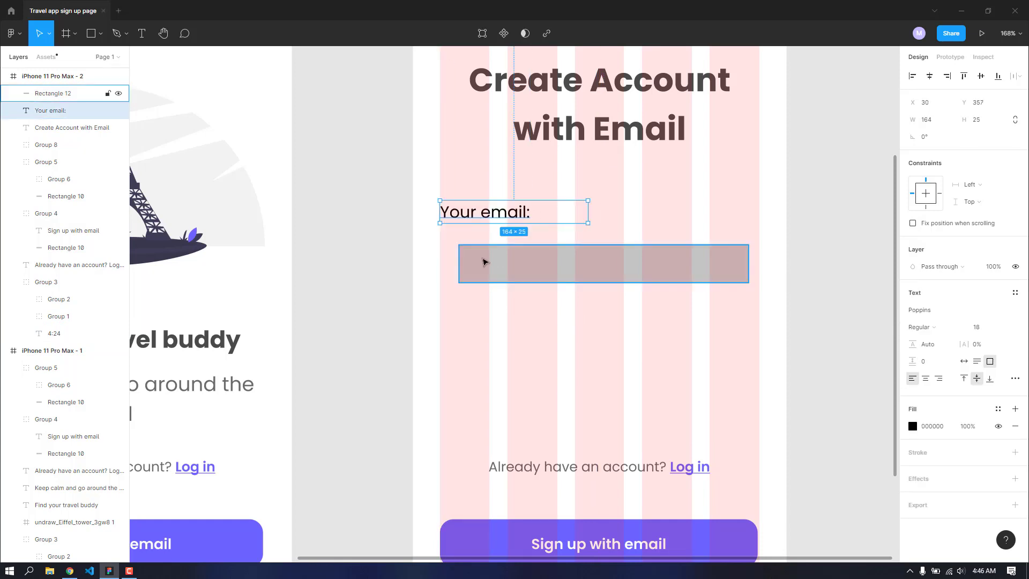
drag(481, 267, 461, 266)
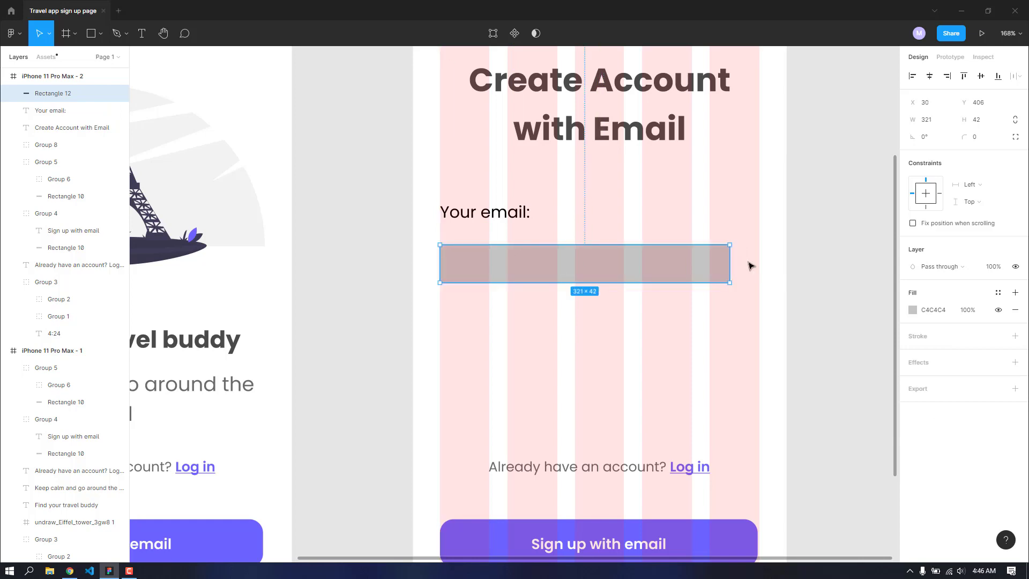
drag(741, 260, 761, 259)
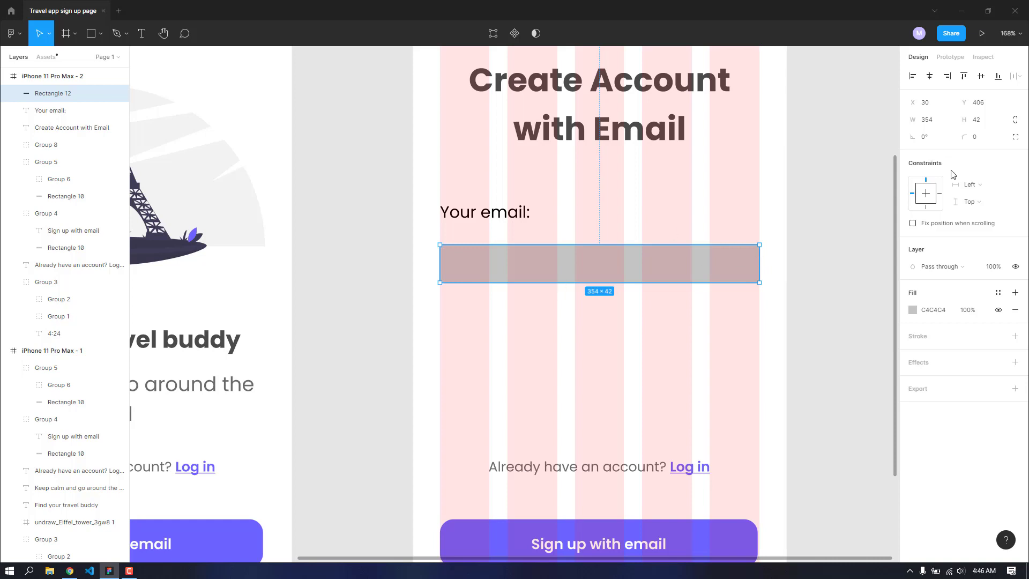
Step: Set the email field rectangle's corner radius to 10 and hide the second screen's layout grid
drag(969, 136, 44, 144)
click(52, 76)
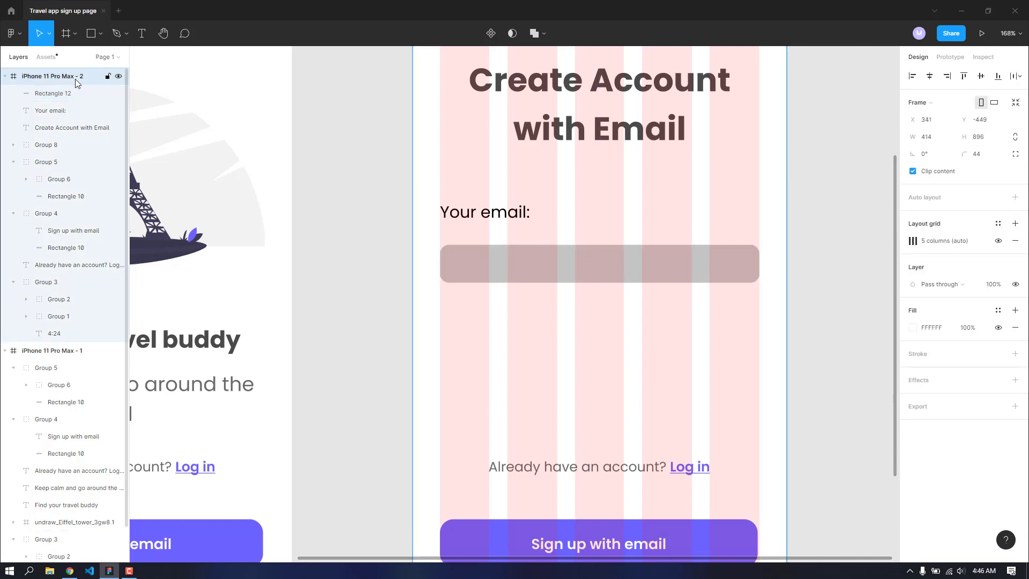
click(998, 240)
Step: Change the email field rectangle's fill to the pale blue F2F7FF
click(637, 278)
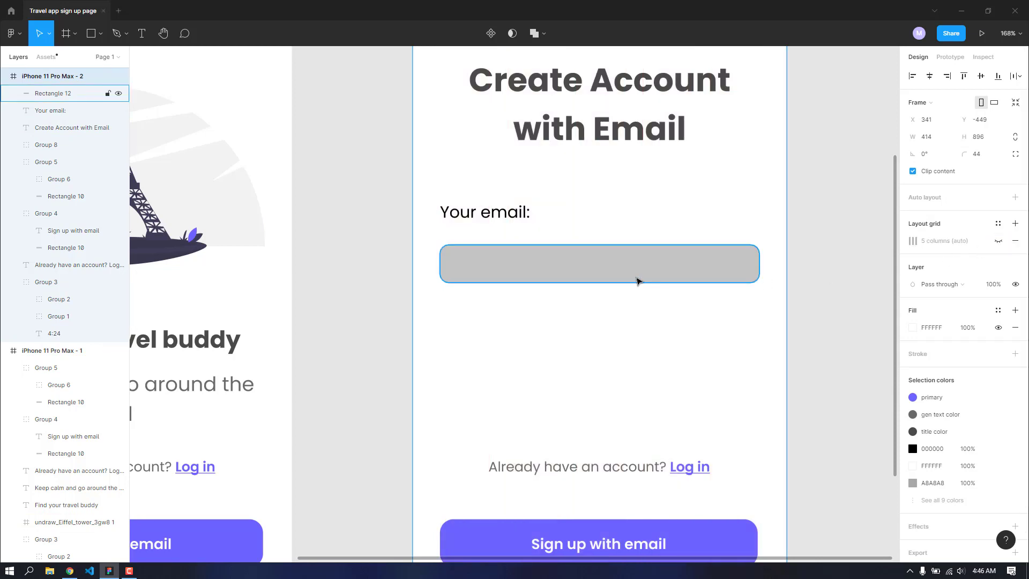
click(912, 310)
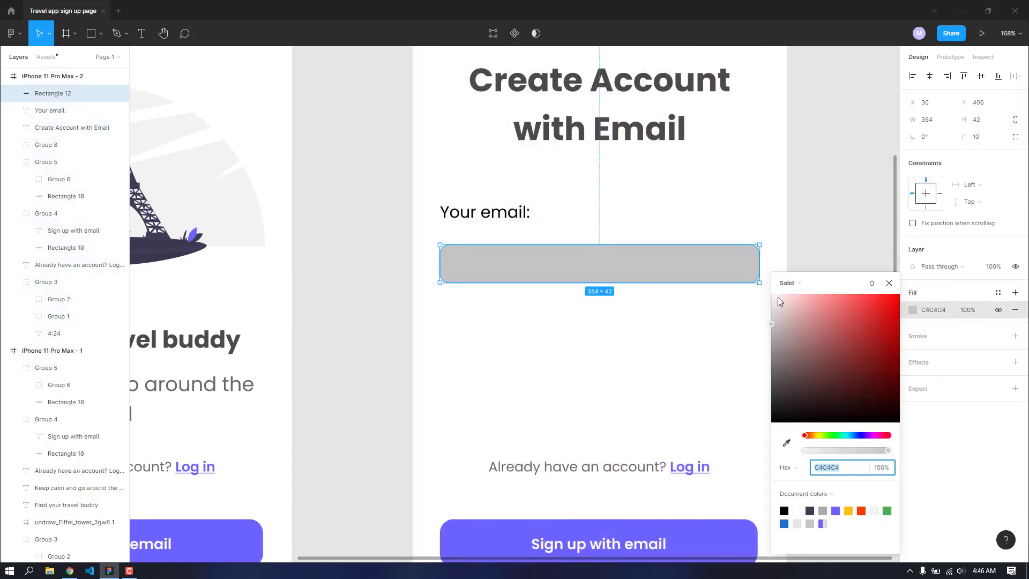
click(777, 297)
drag(778, 298, 776, 288)
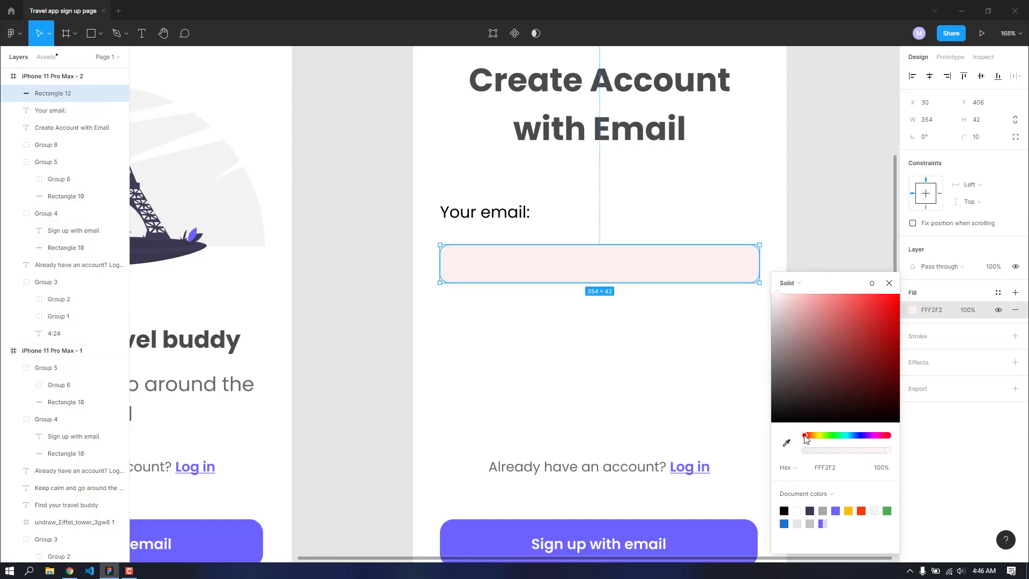
drag(805, 439, 856, 433)
click(889, 283)
click(877, 274)
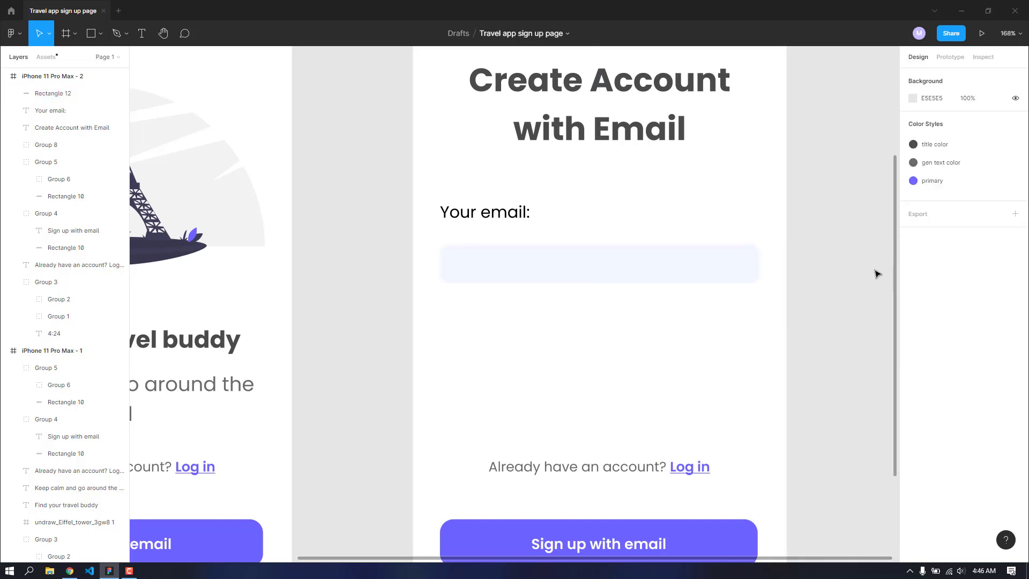
Step: Stretch the email field rectangle downward to a height of 44
scroll(876, 274, down, 3)
scroll(876, 274, up, 3)
click(694, 279)
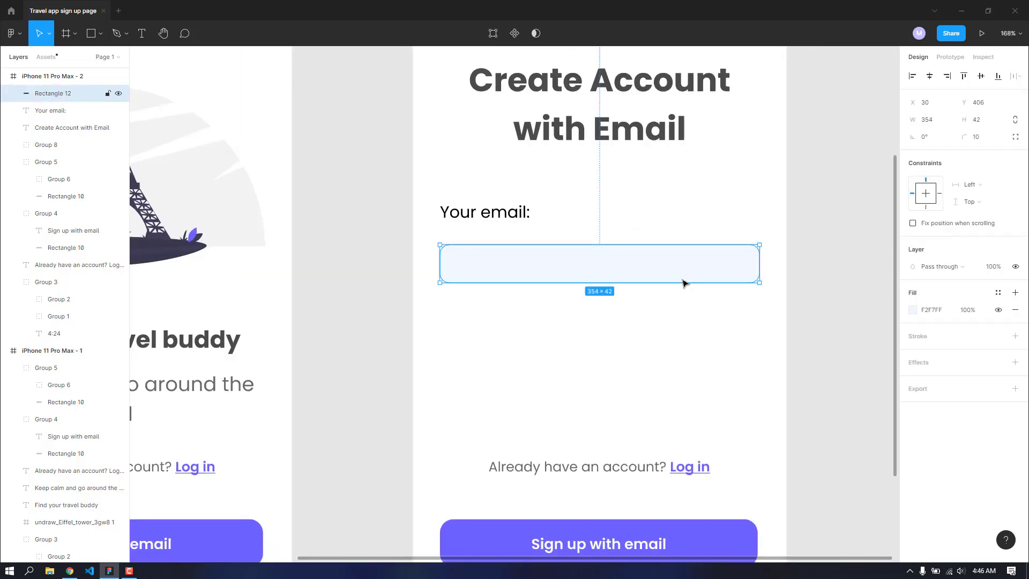
drag(677, 283, 679, 286)
click(482, 369)
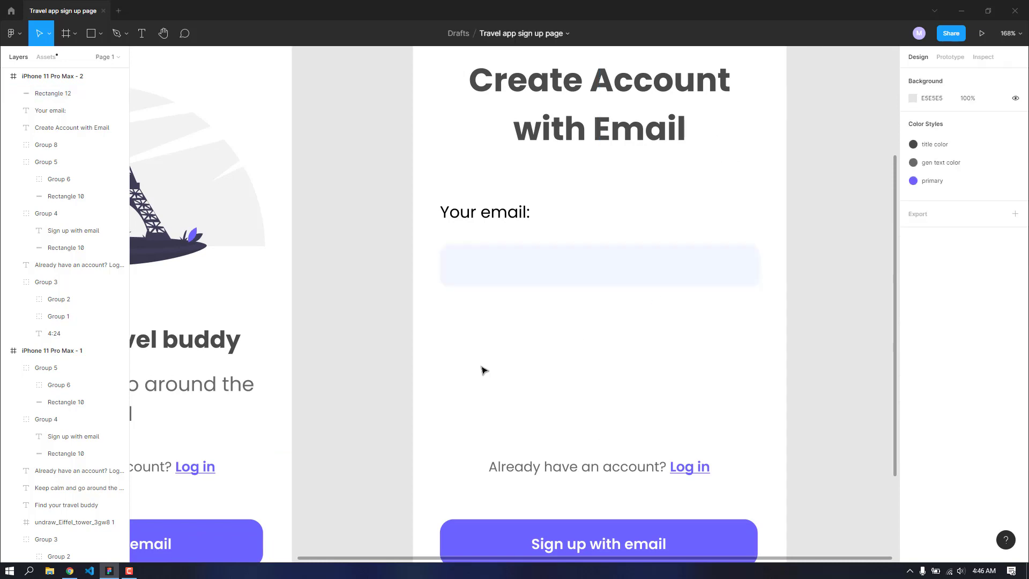
click(582, 266)
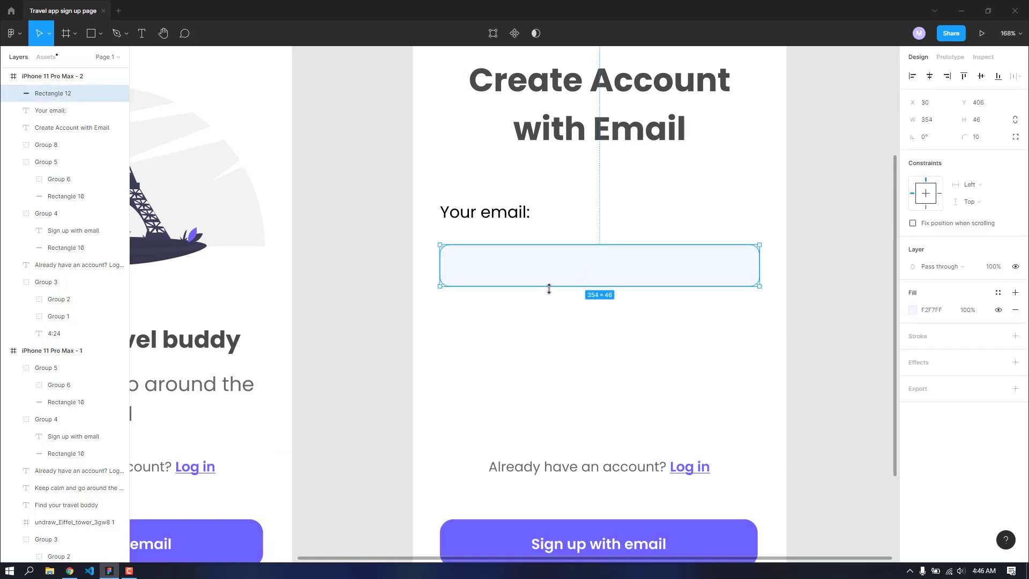
click(538, 373)
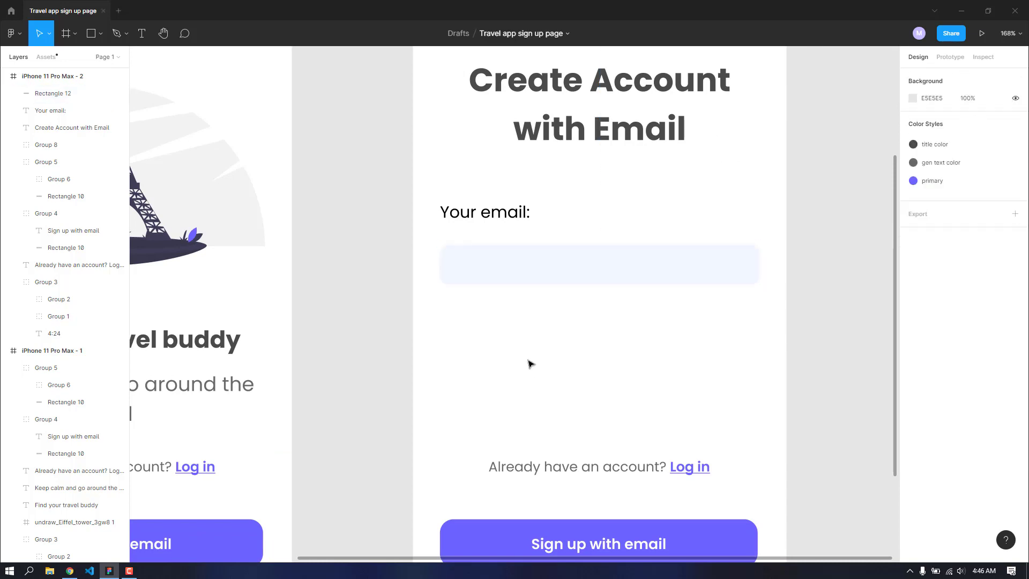
click(590, 270)
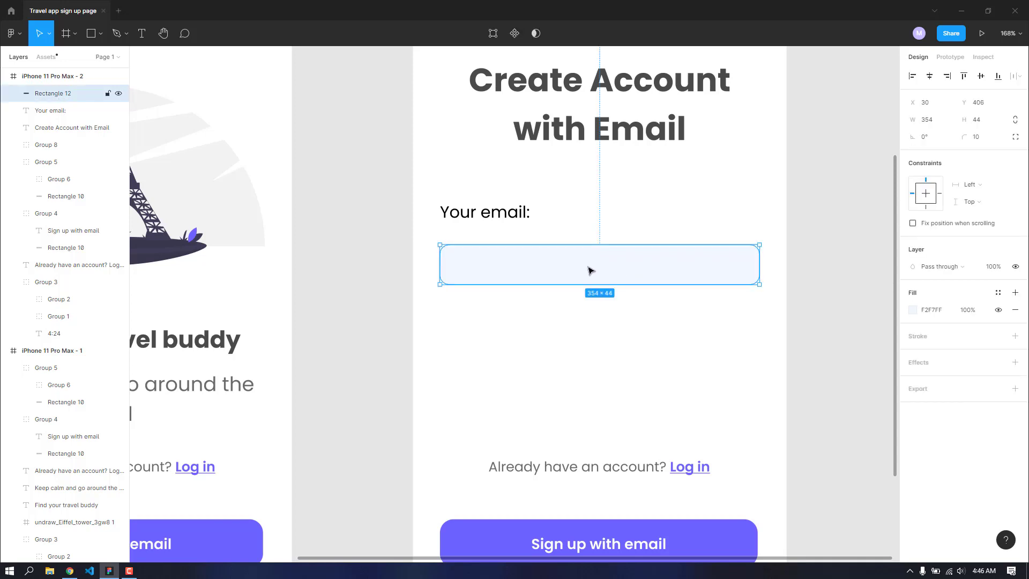
Step: Add a text box about 204 × 21 inside the email field at X 50, Y 419, containing a placeholder email address
key(t)
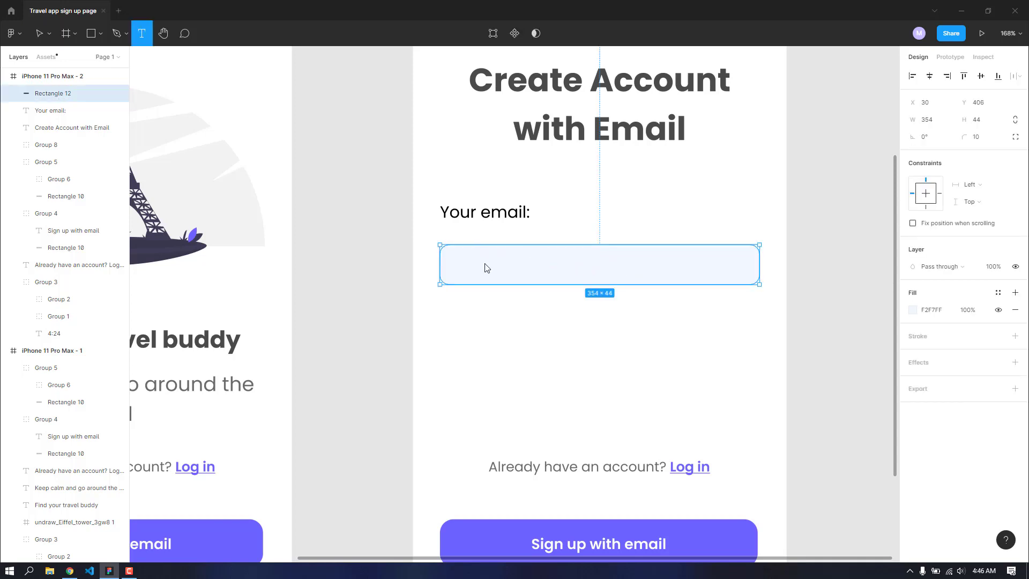
drag(457, 256, 643, 276)
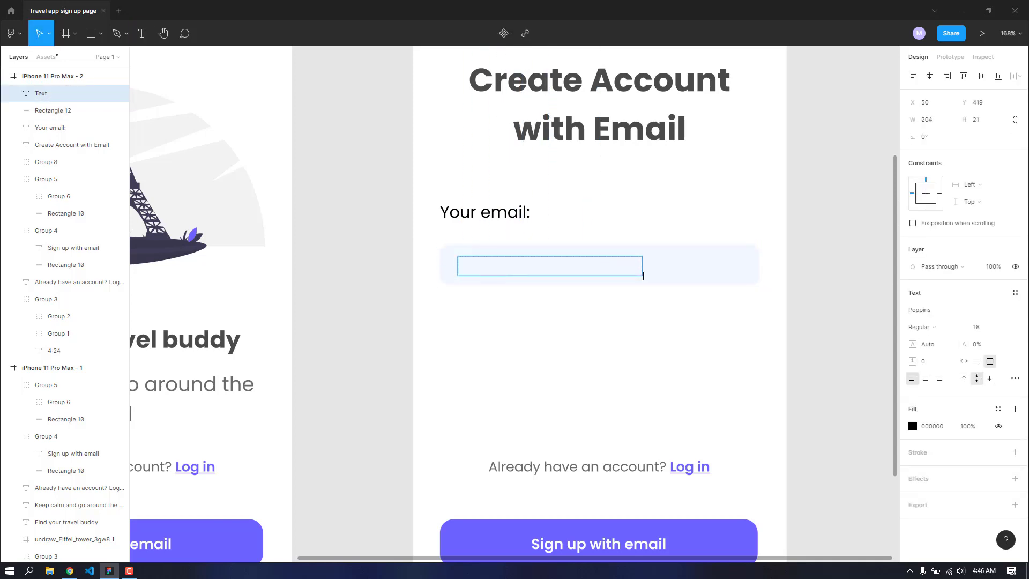
text(exampl)
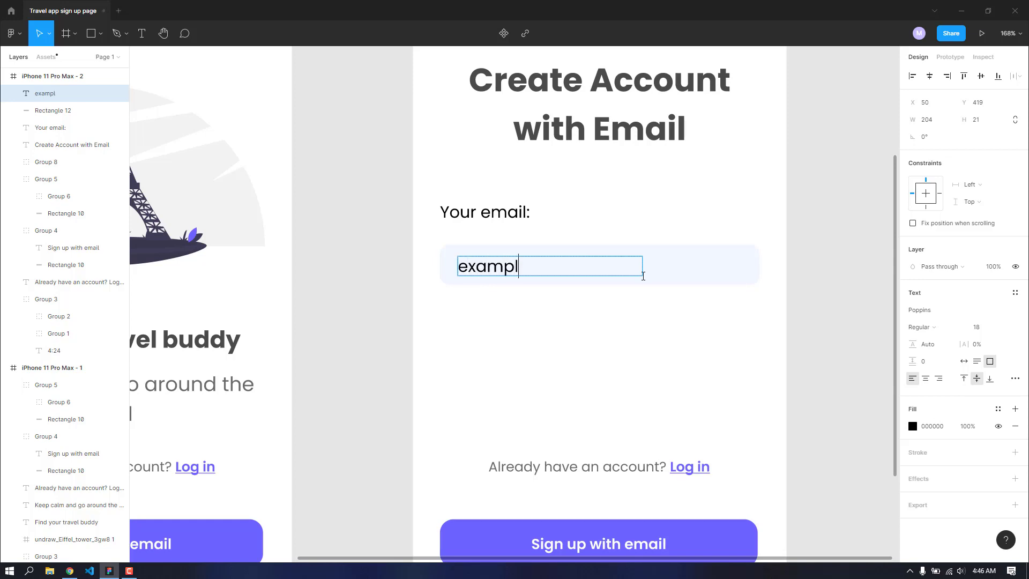
text(e@gmail.com)
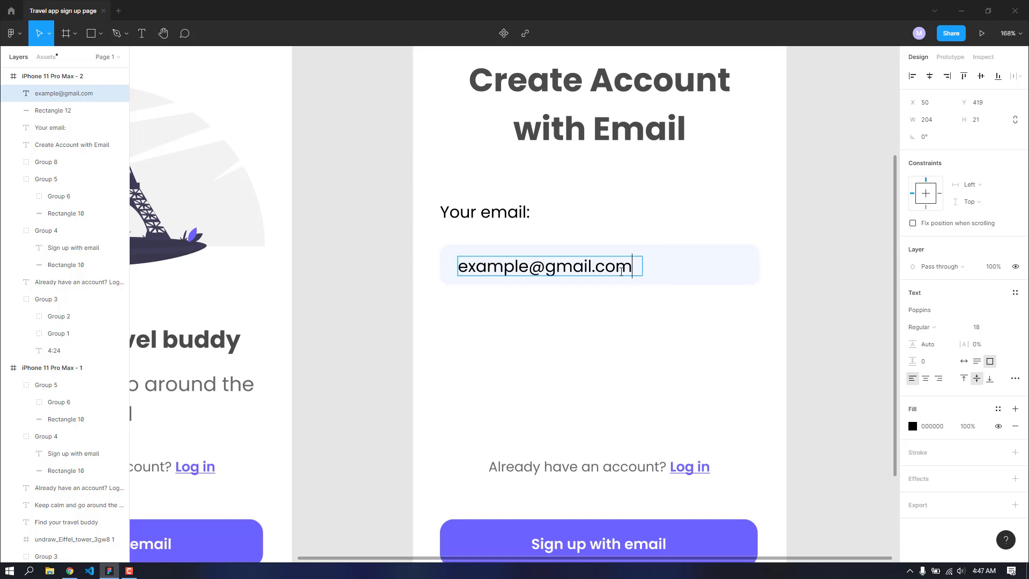
Step: Apply the "gen text color" style to the placeholder email text
triple_click(622, 271)
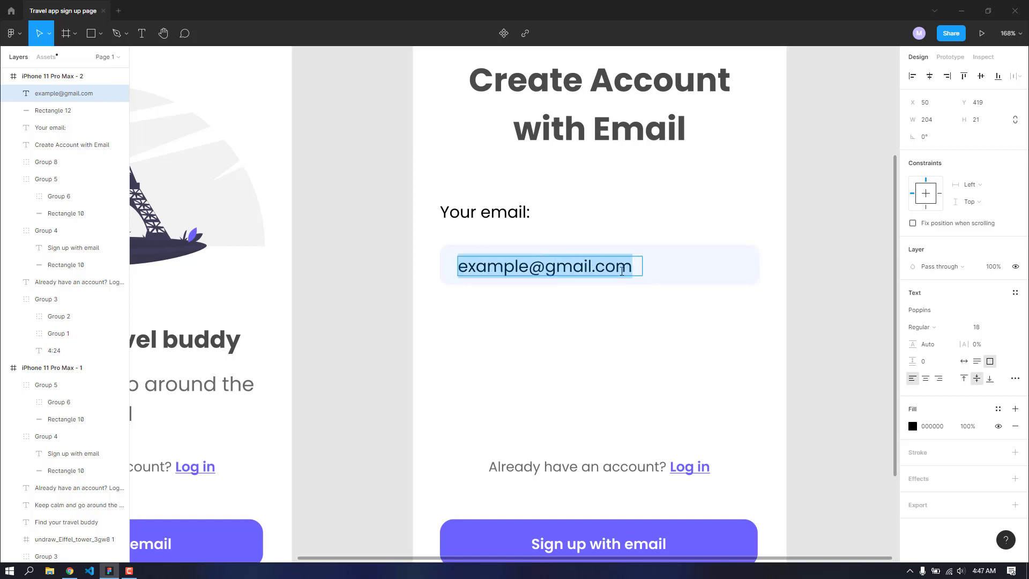
click(913, 426)
key(Escape)
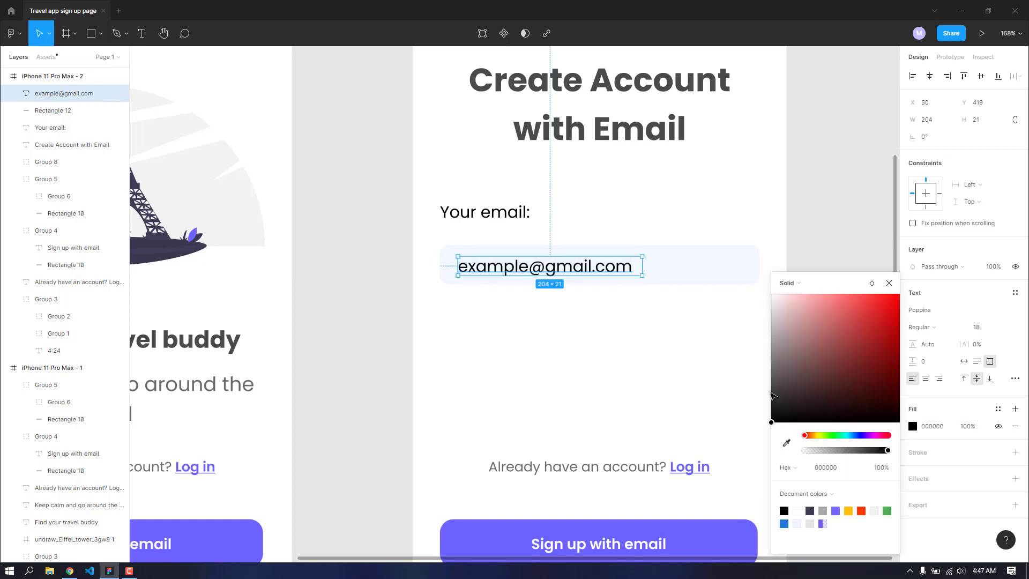
click(889, 283)
click(998, 409)
click(937, 473)
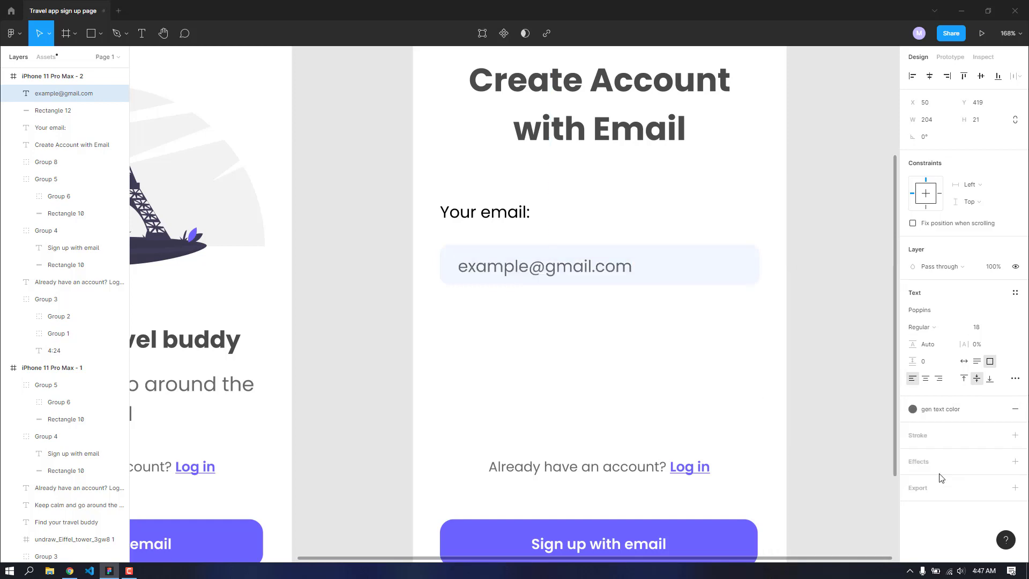
Step: Reduce the placeholder email text's font size to 13
click(1005, 329)
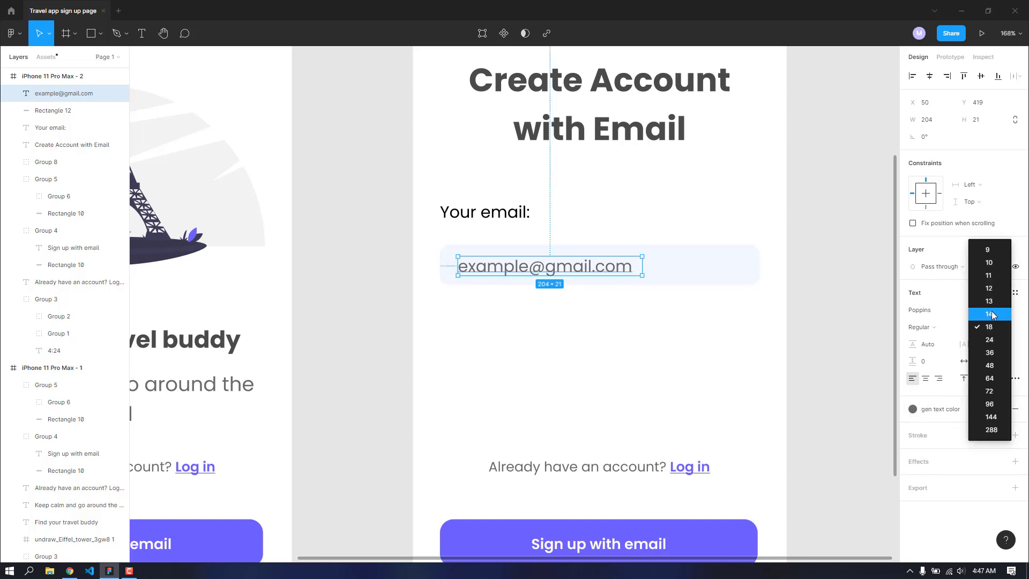
click(990, 315)
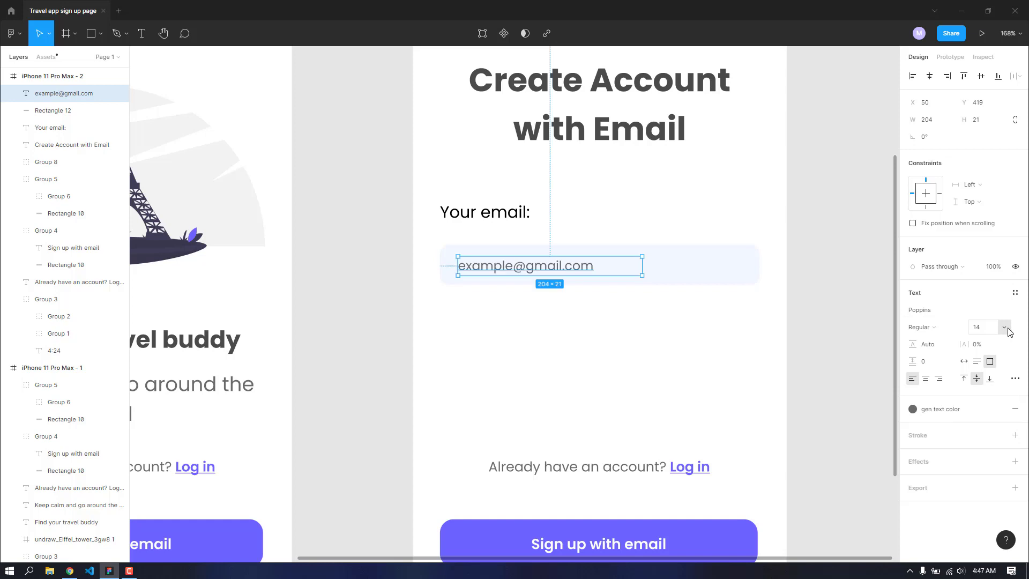
click(1007, 327)
click(995, 314)
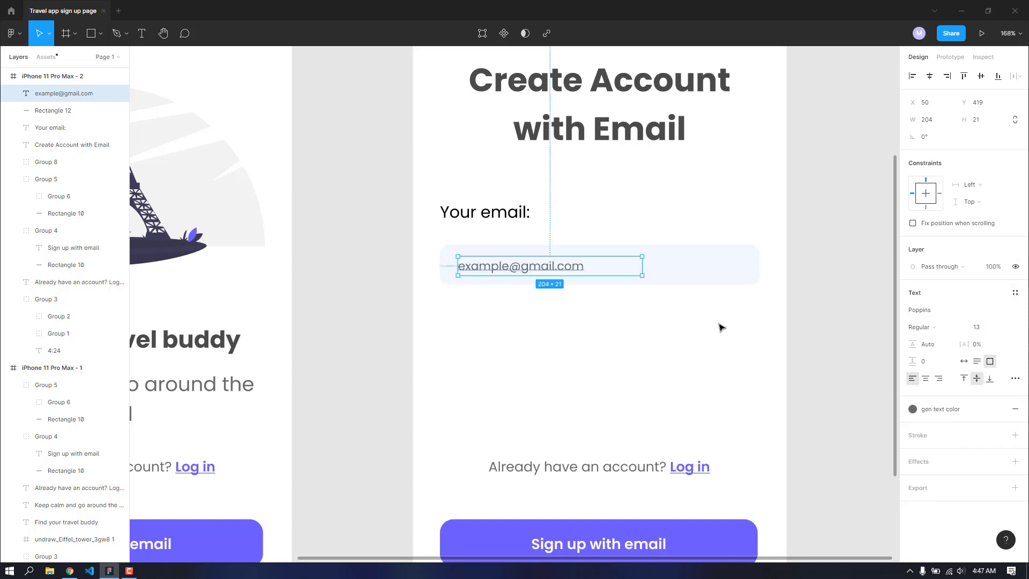
click(617, 326)
Step: Nudge the placeholder email text to X 48, Y 418 inside the field
click(512, 269)
drag(512, 270, 510, 267)
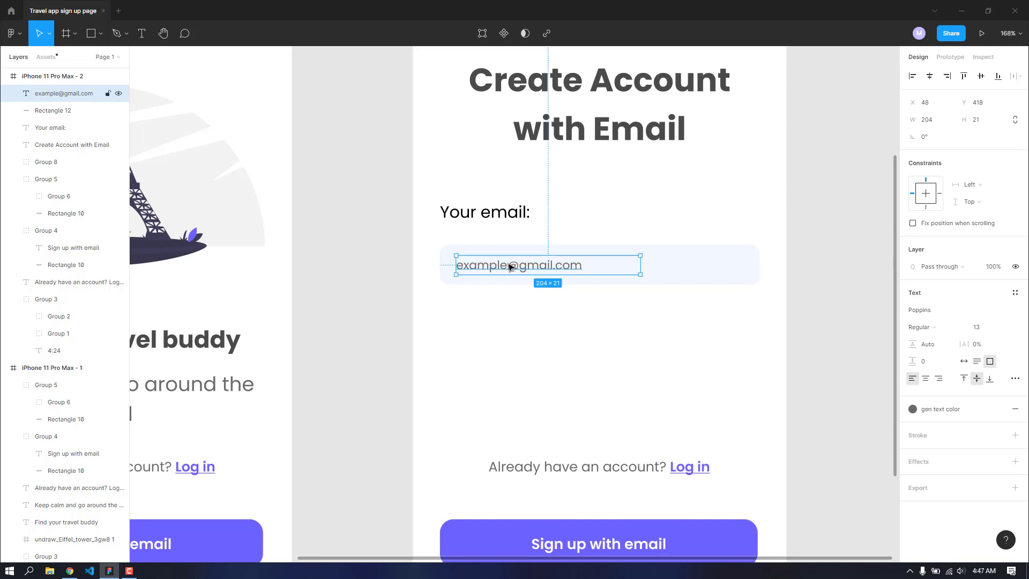
click(581, 392)
scroll(580, 392, down, 3)
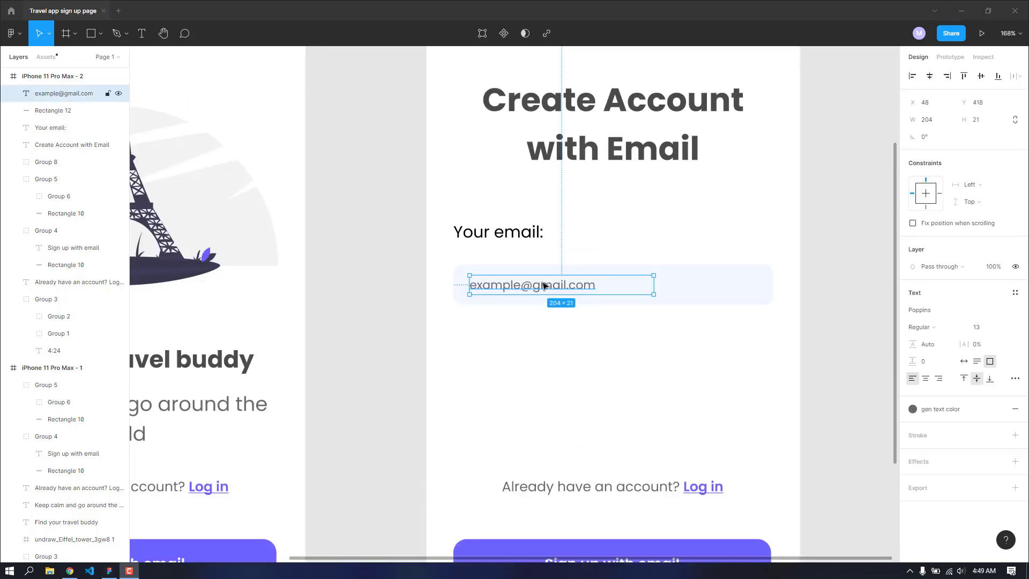
Step: Switch the placeholder email text's color style to "title color"
click(913, 414)
click(922, 477)
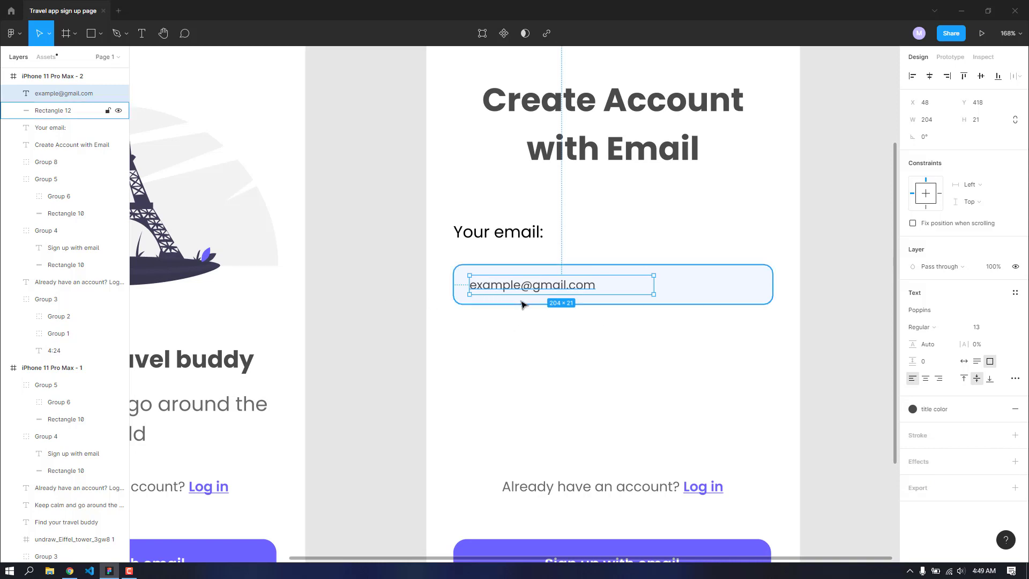
scroll(737, 284, down, 5)
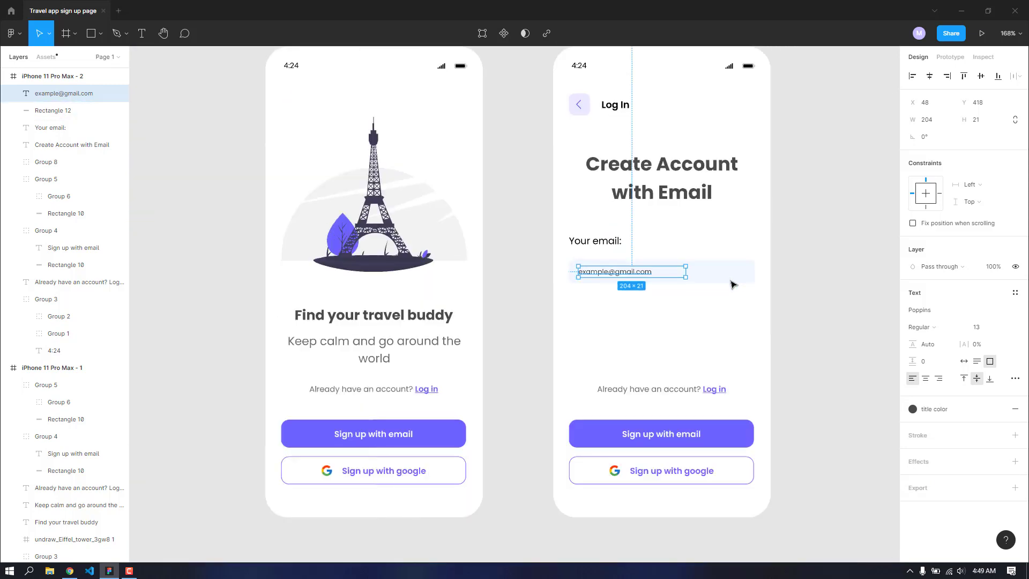
Step: Show the 5-column layout grid on the "iPhone 11 Pro Max - 2" frame
click(660, 301)
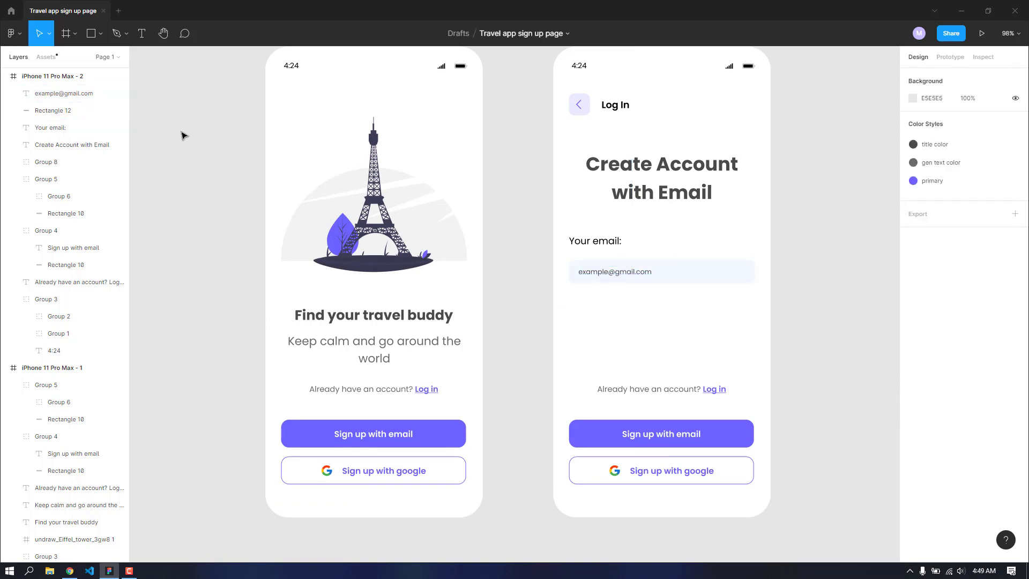
click(52, 76)
click(998, 240)
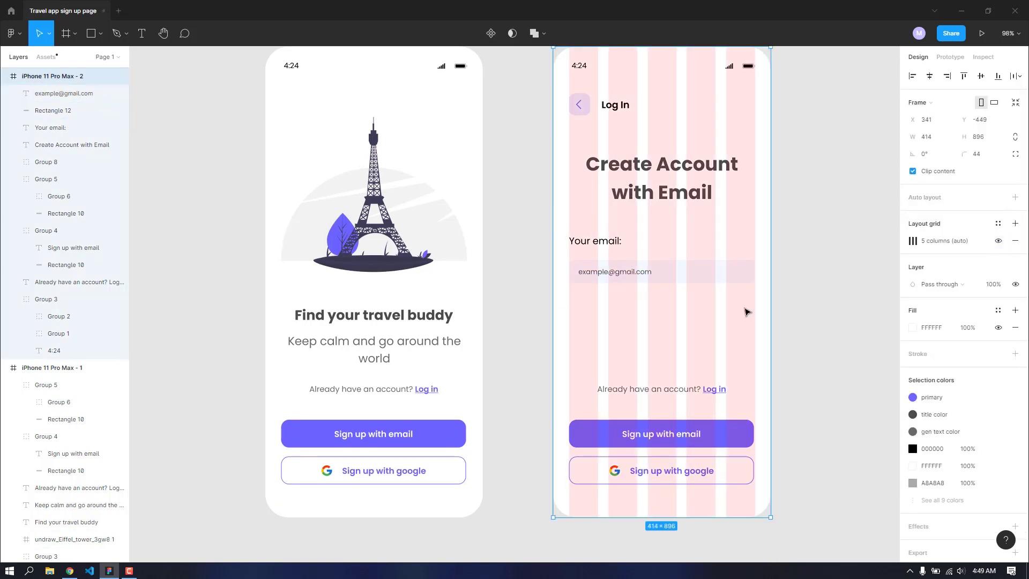
Step: Move the "Your email:" label closer to its input field, to Y 368
scroll(682, 310, up, 1)
scroll(682, 310, down, 3)
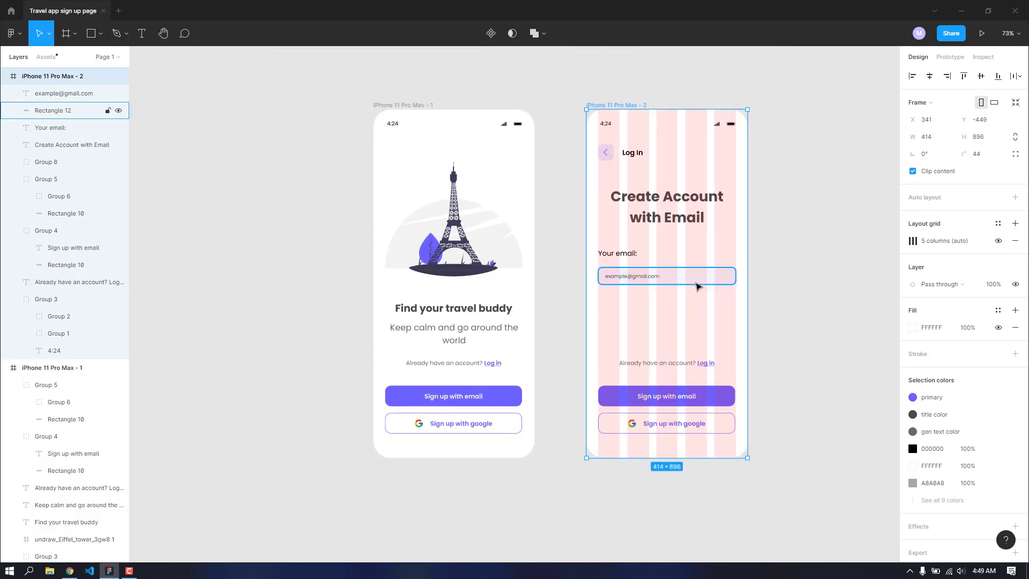
scroll(696, 284, down, 1)
scroll(684, 281, up, 5)
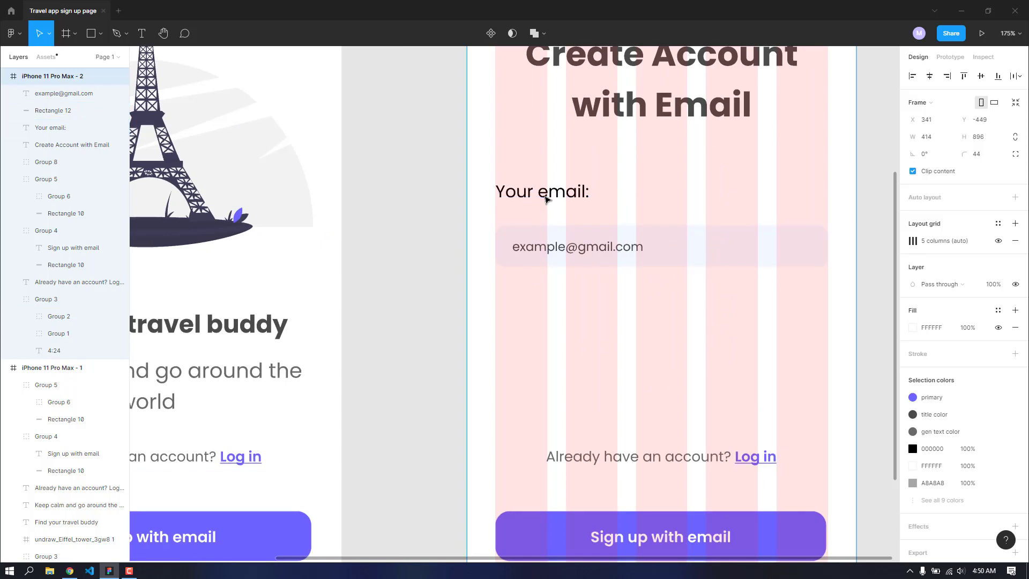
click(545, 197)
drag(546, 198, 547, 203)
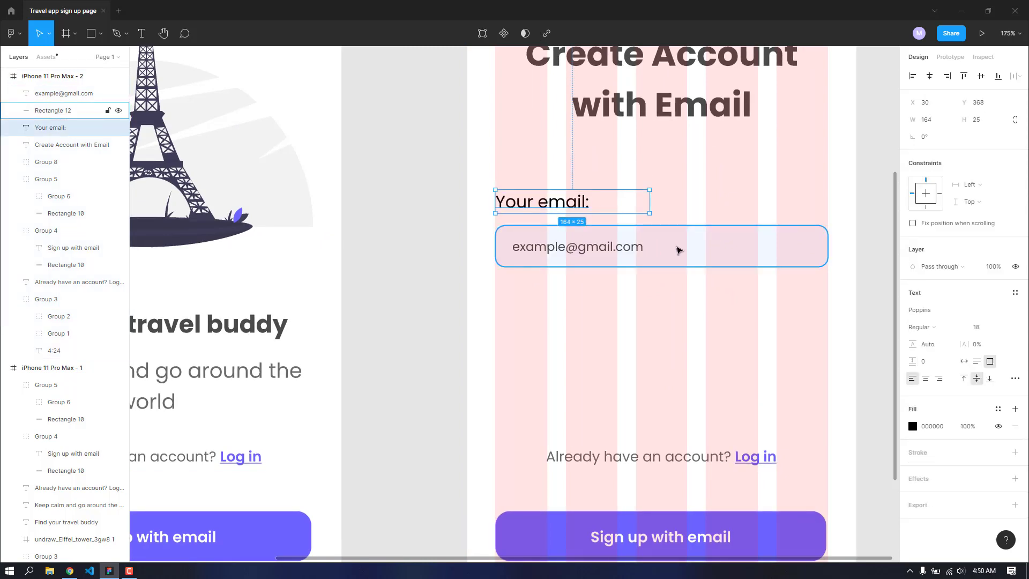
Step: Group the placeholder email text with its field rectangle, and group the result with the "Your email:" label
click(680, 246)
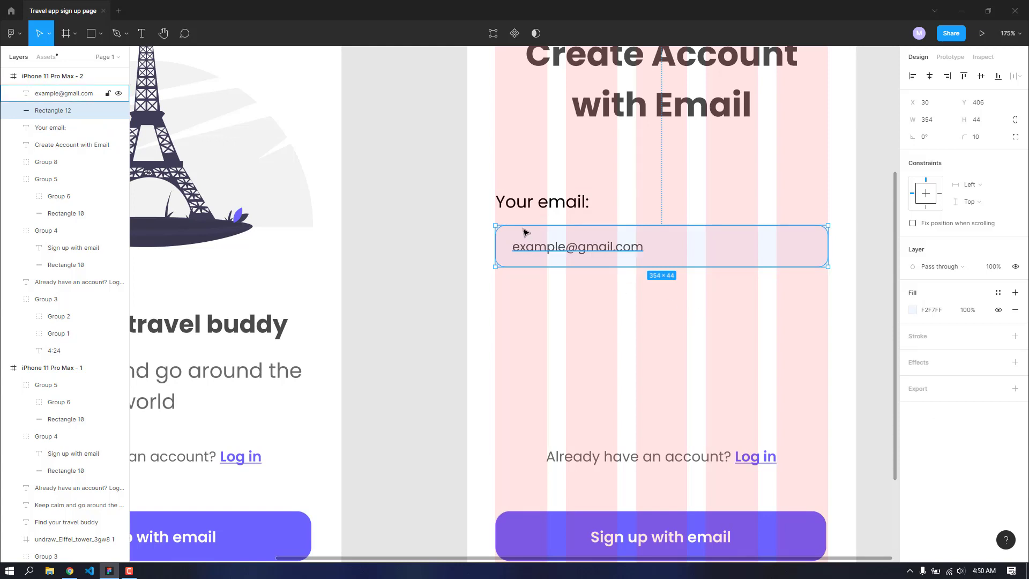
click(577, 256)
shift+click(758, 235)
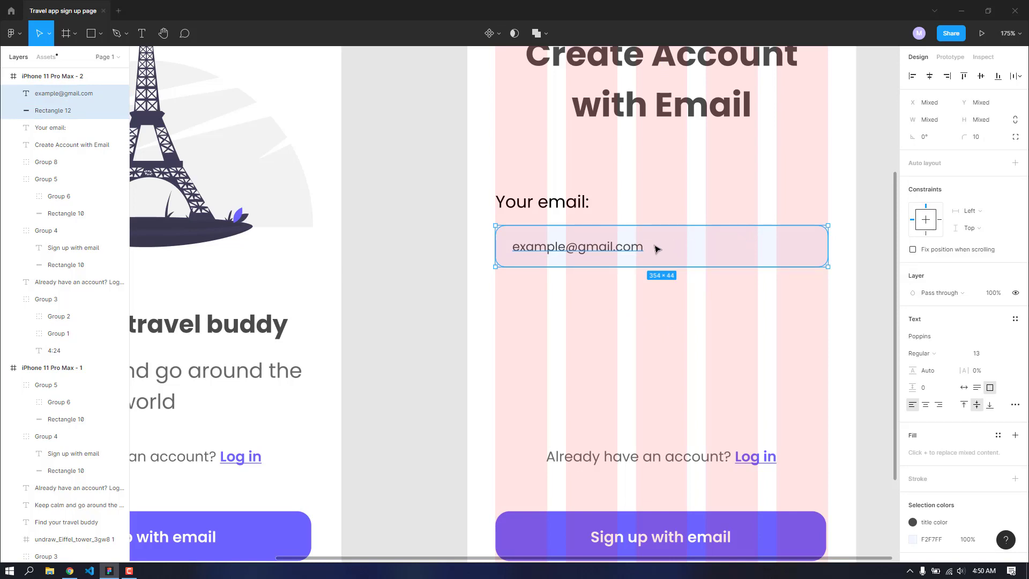
key(ctrl+g)
click(548, 204)
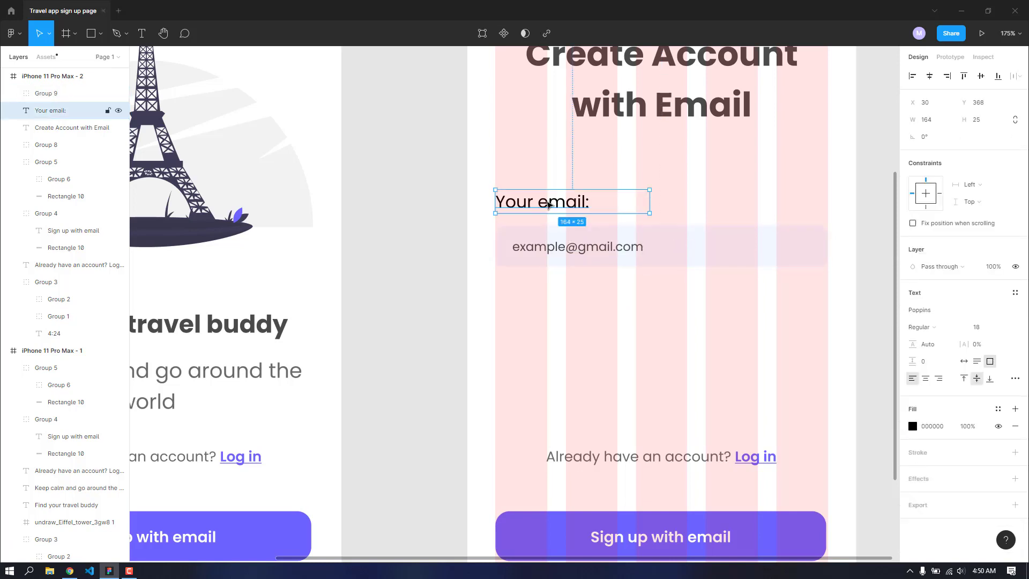
shift+click(63, 94)
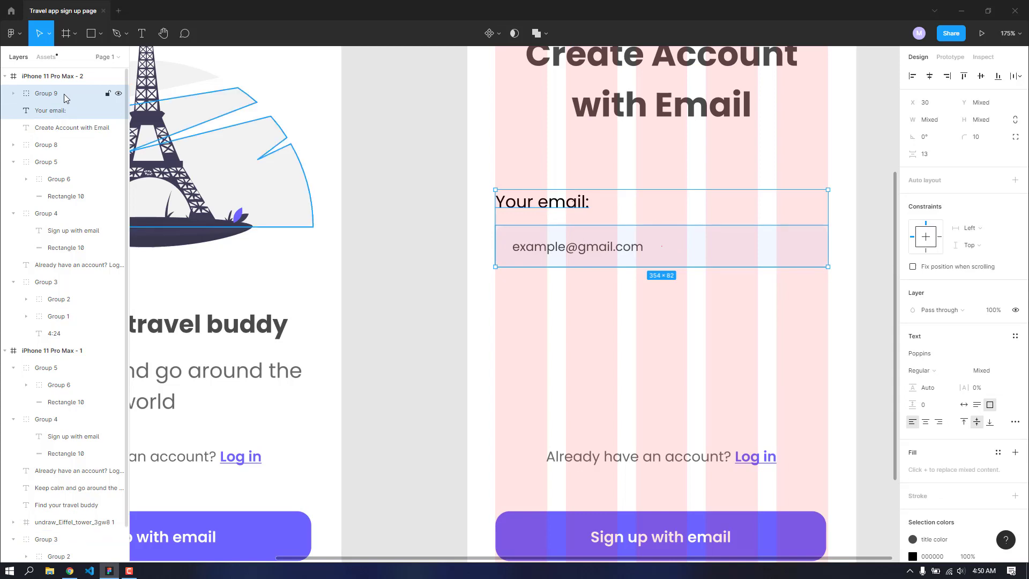
key(ctrl+g)
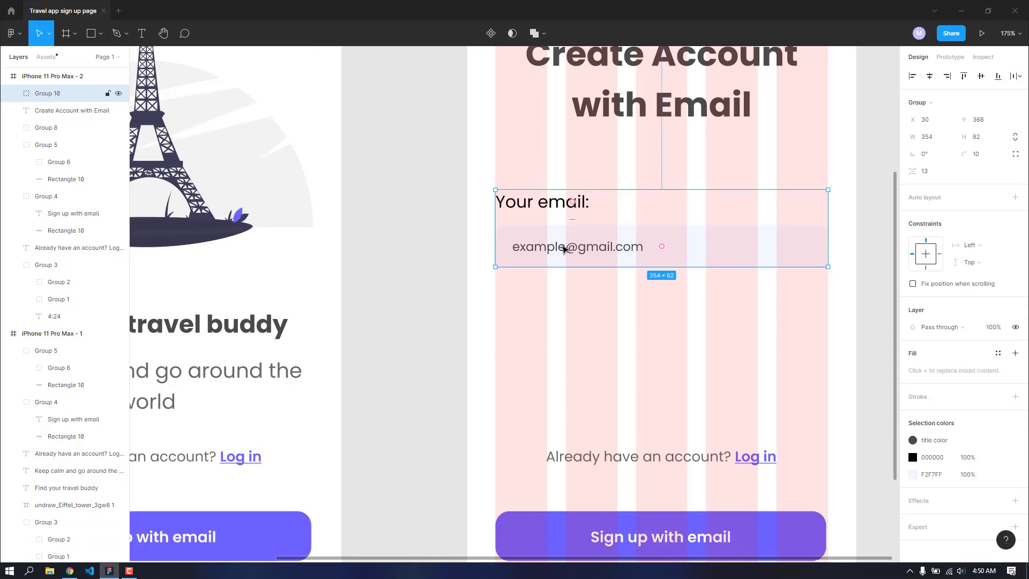
Step: Duplicate the labeled email field directly below the original at Y 463, and group the two fields together
drag(564, 249, 565, 336)
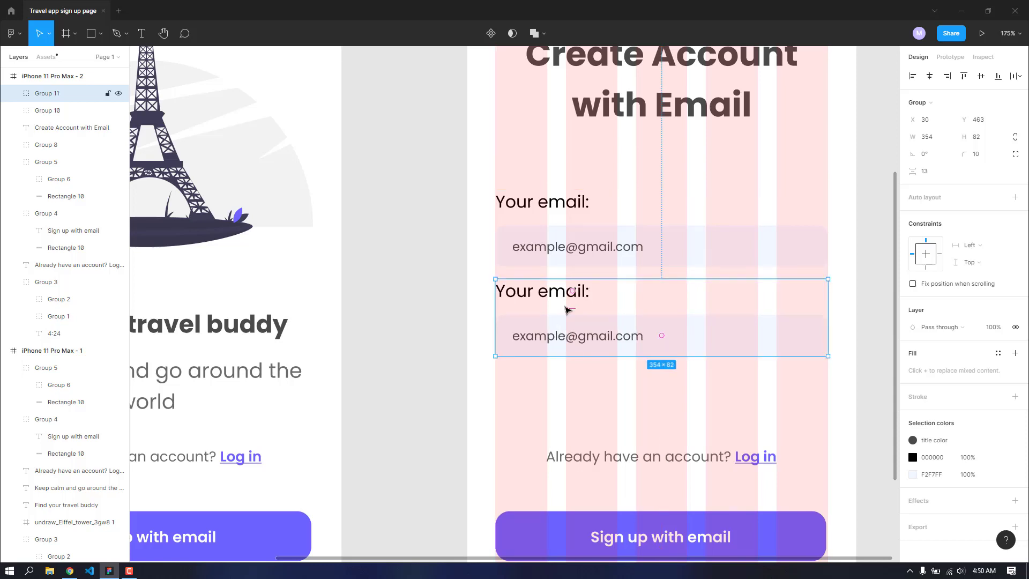
shift+click(52, 110)
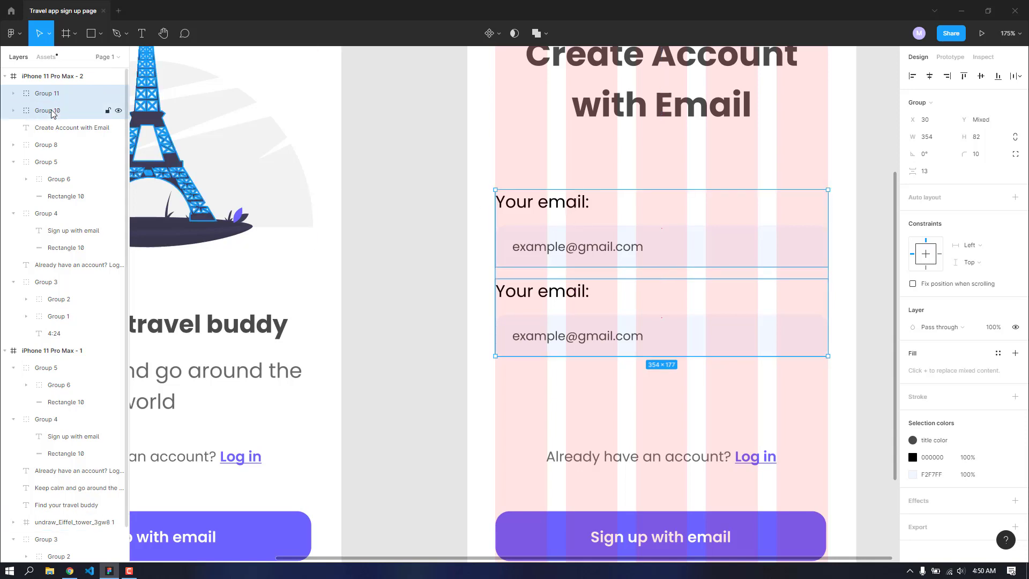
key(ctrl+g)
Step: Change the lower field's label to "Password:" and delete its placeholder email text
double_click(554, 292)
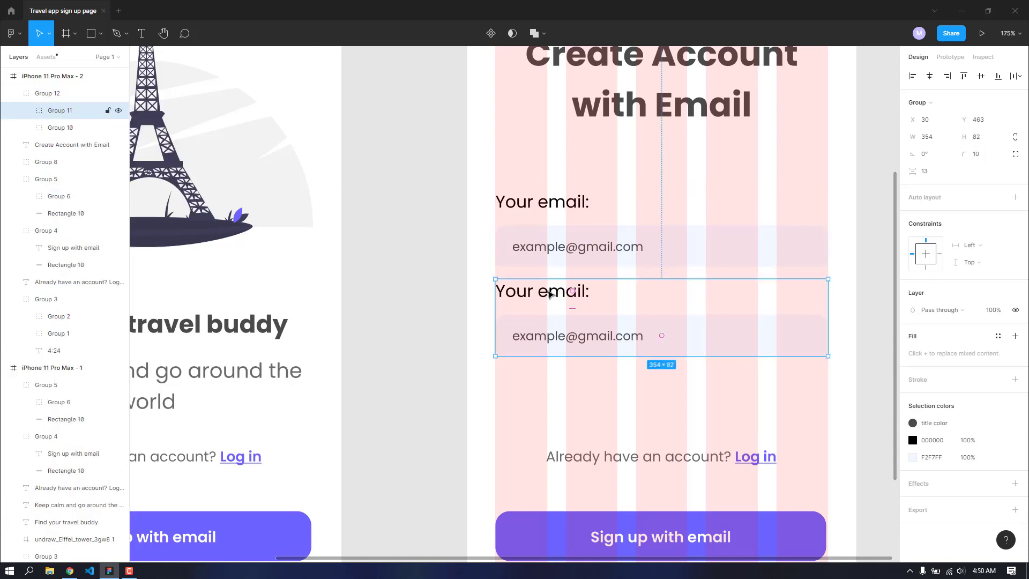
double_click(553, 292)
double_click(551, 293)
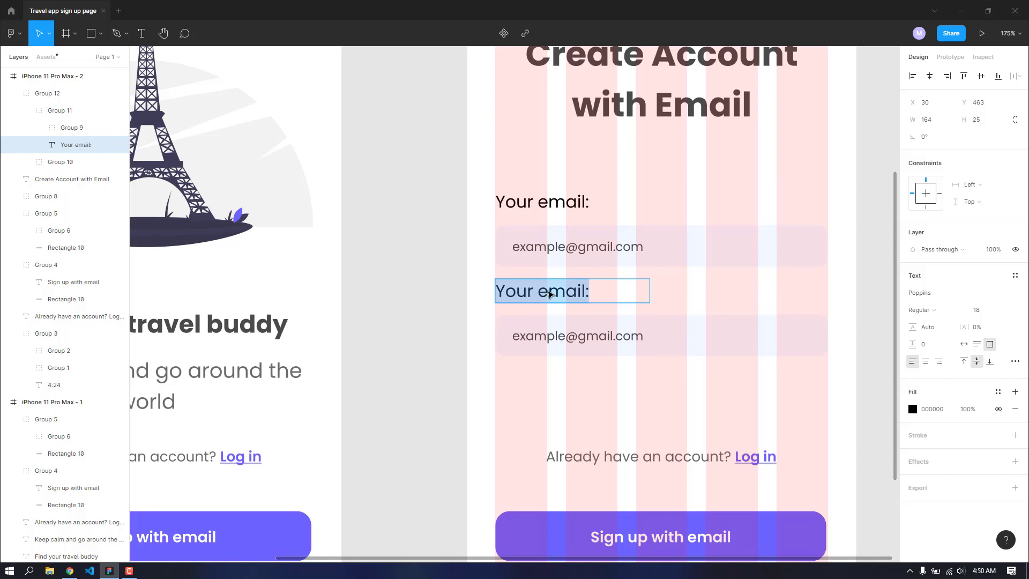
text(Passwor)
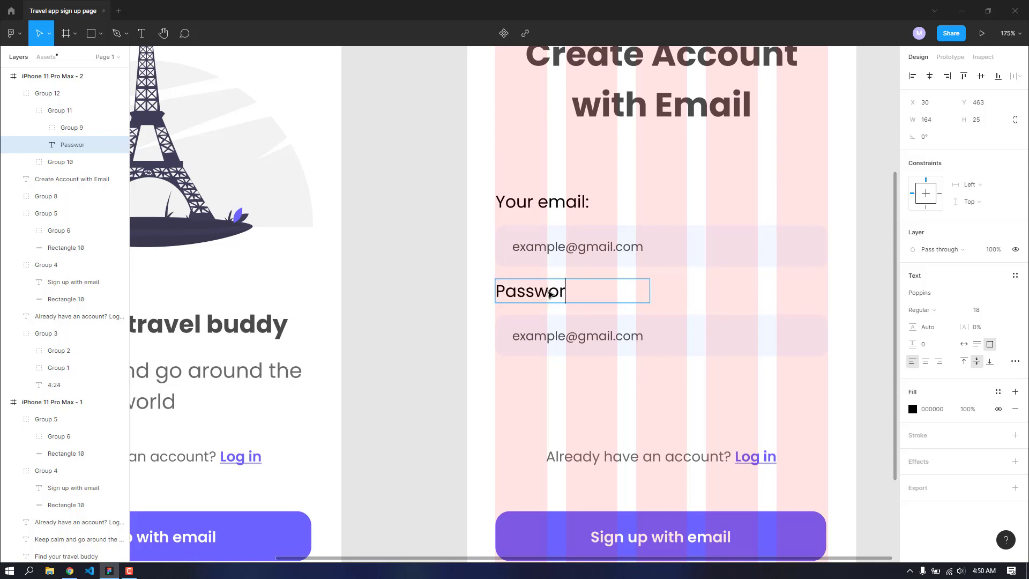
text(d:)
click(557, 344)
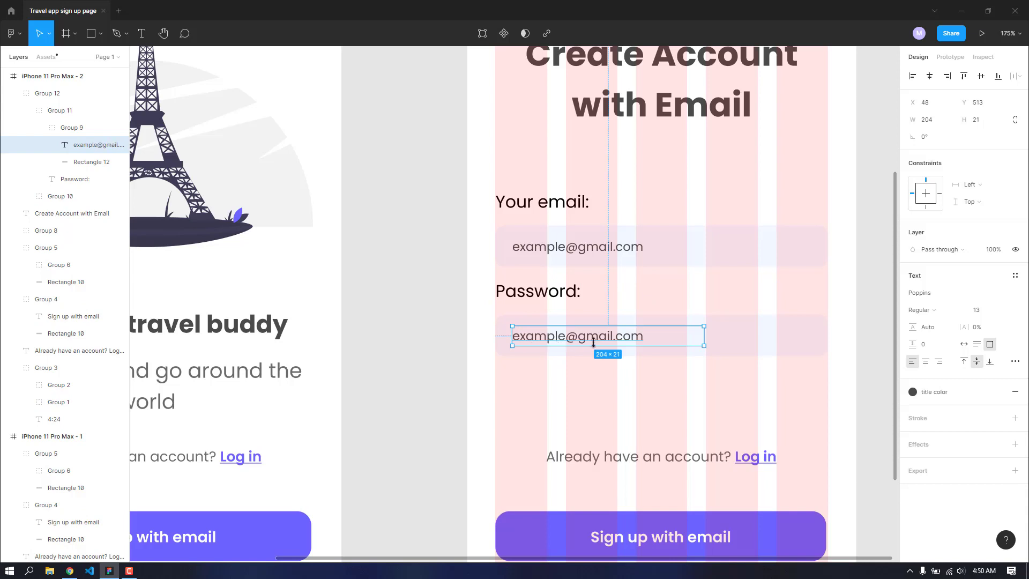
key(Delete)
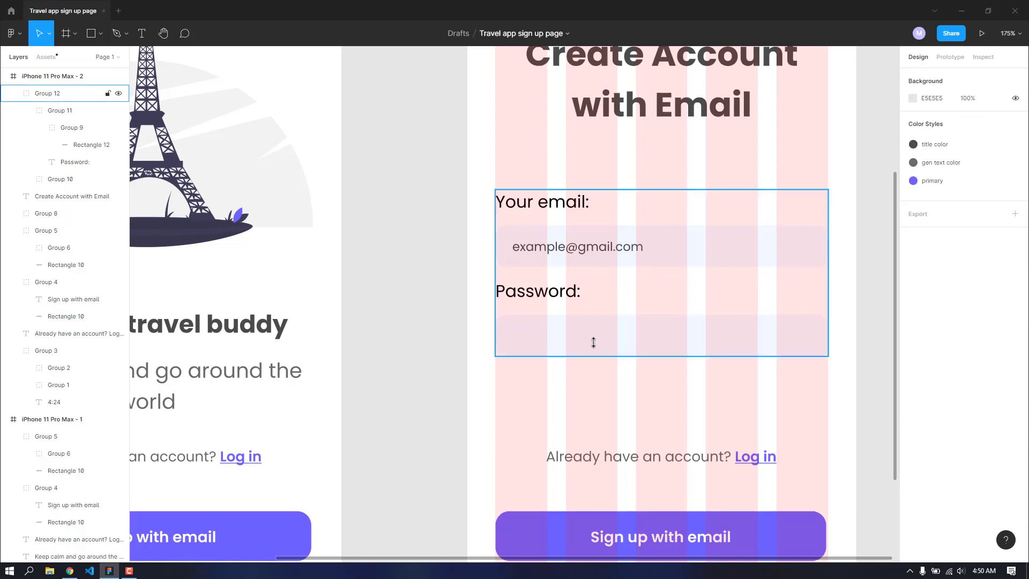
click(593, 344)
double_click(592, 344)
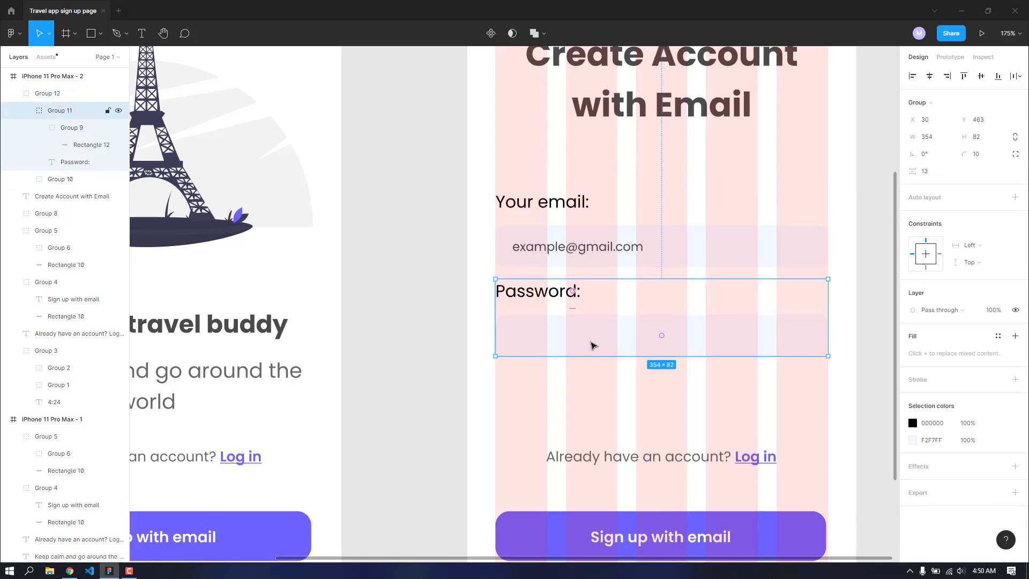
drag(577, 321, 569, 310)
key(ctrl+z)
double_click(571, 322)
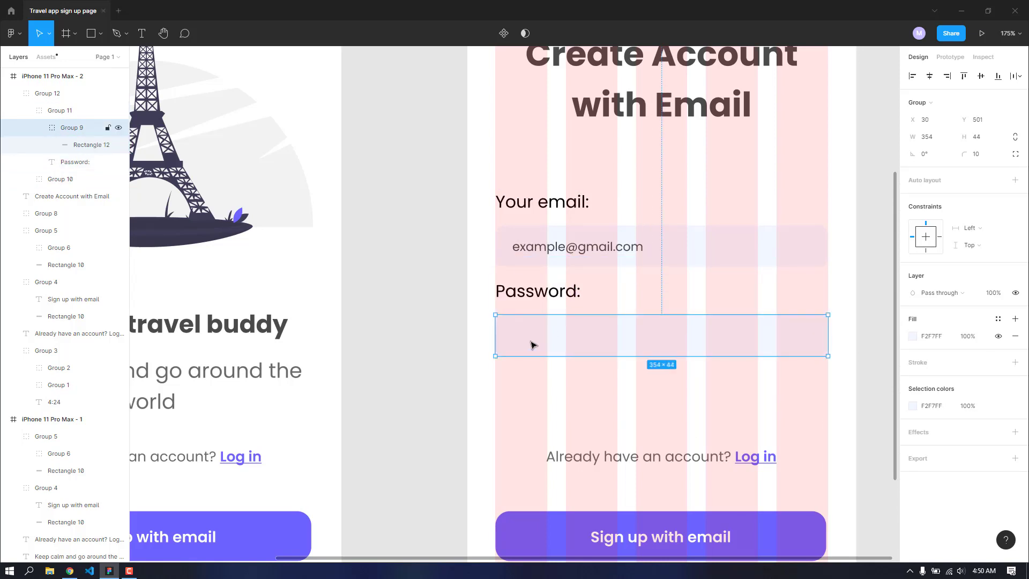
Step: Draw an 11 × 11 circle with the Ellipse tool inside the password field at X 47, Y 517
scroll(544, 367, up, 3)
scroll(544, 366, up, 3)
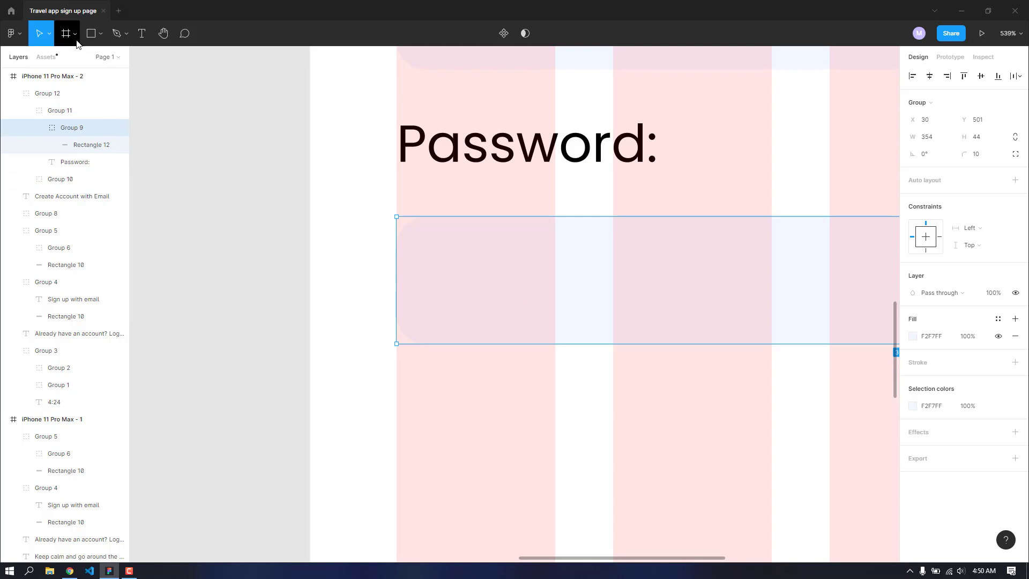
click(101, 34)
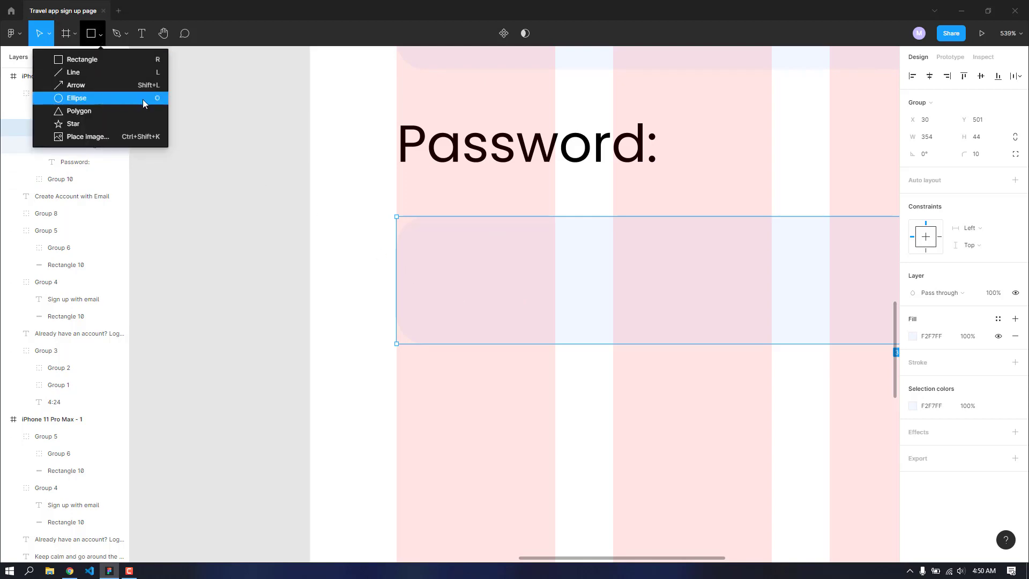
click(77, 98)
scroll(471, 267, up, 2)
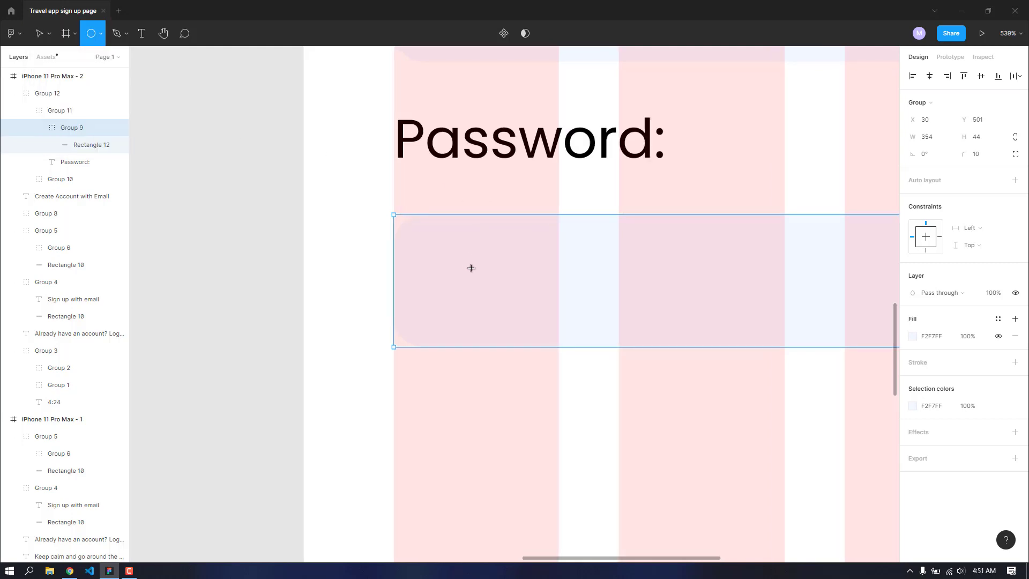
scroll(471, 267, up, 3)
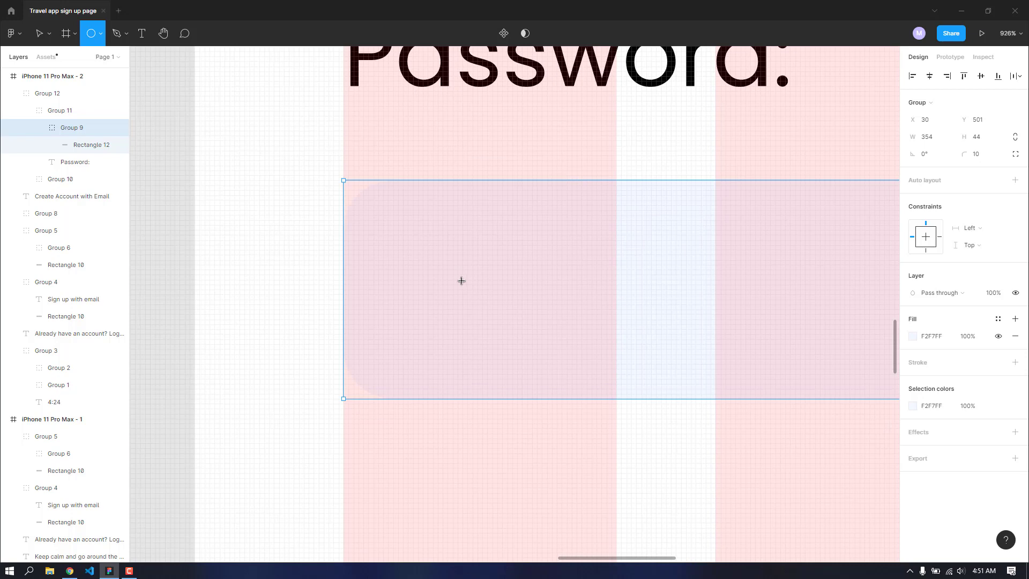
drag(428, 260, 471, 294)
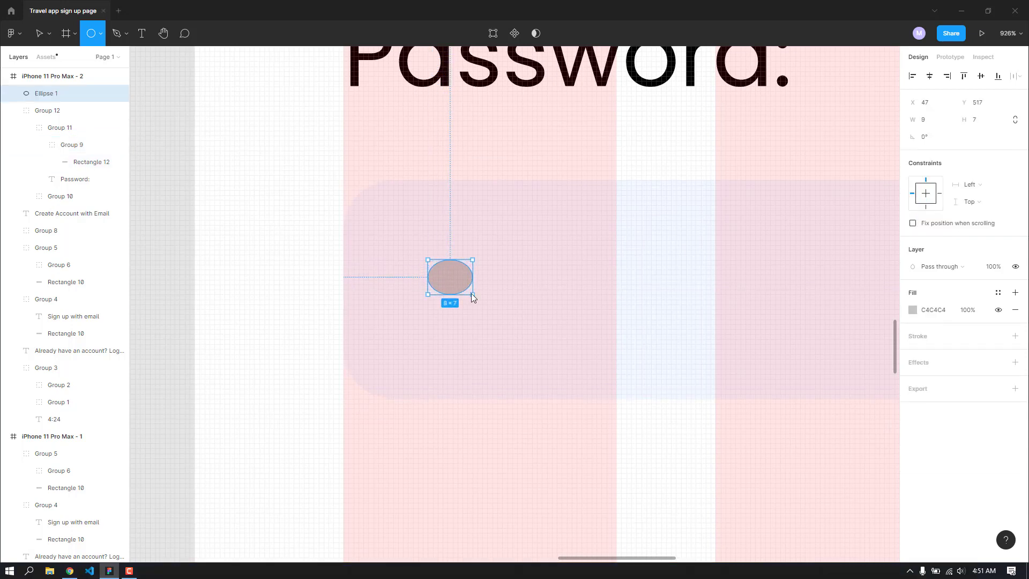
key(shift)
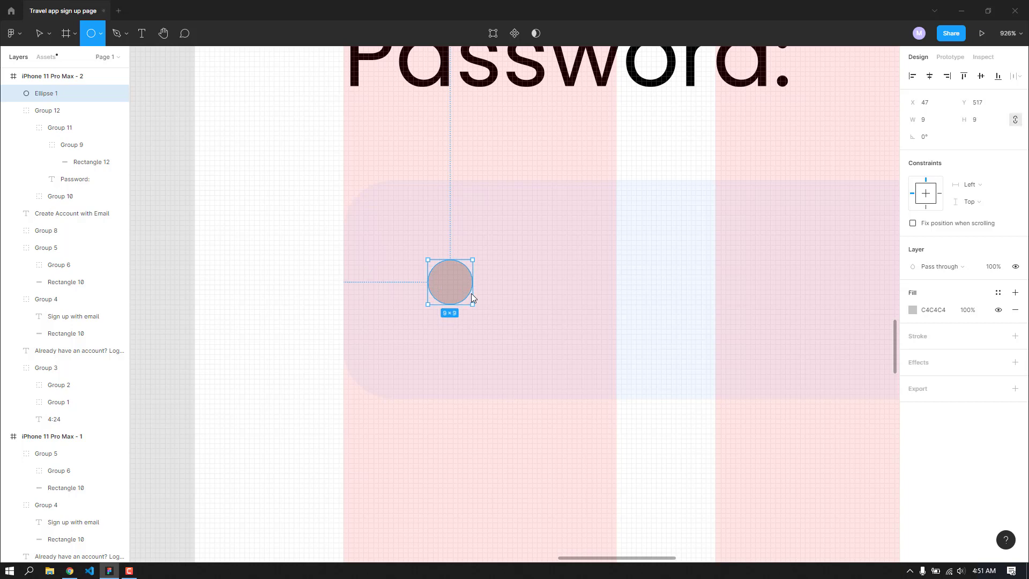
drag(471, 294, 482, 307)
Step: Shrink the circle in the password field to 10 × 10
scroll(553, 289, down, 10)
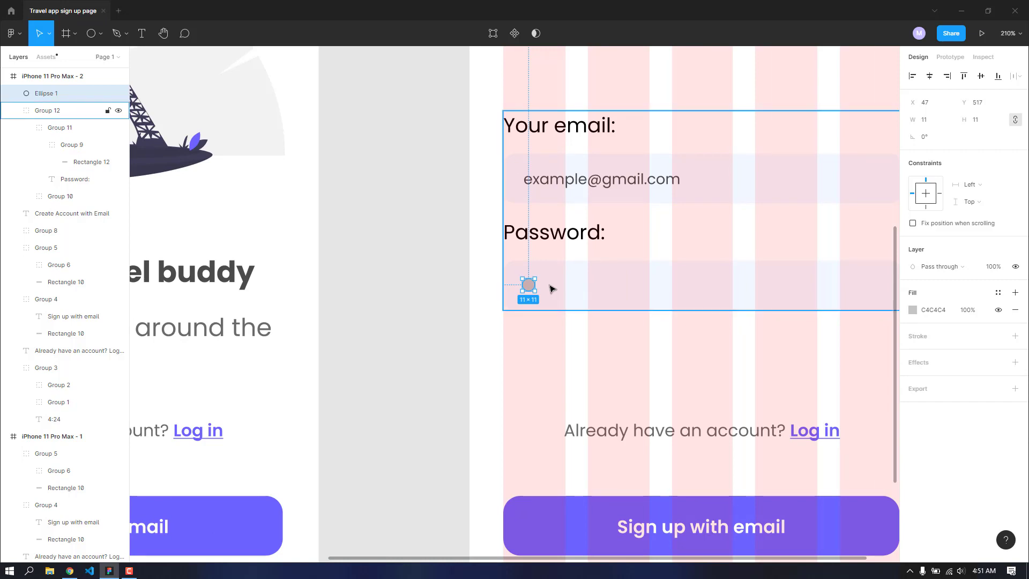
scroll(552, 289, up, 6)
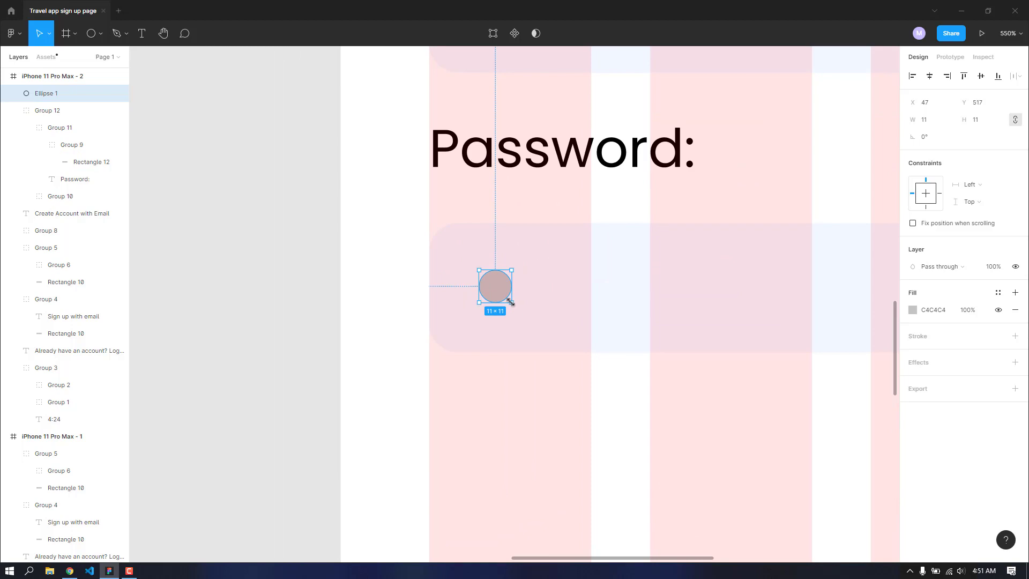
drag(508, 302, 506, 299)
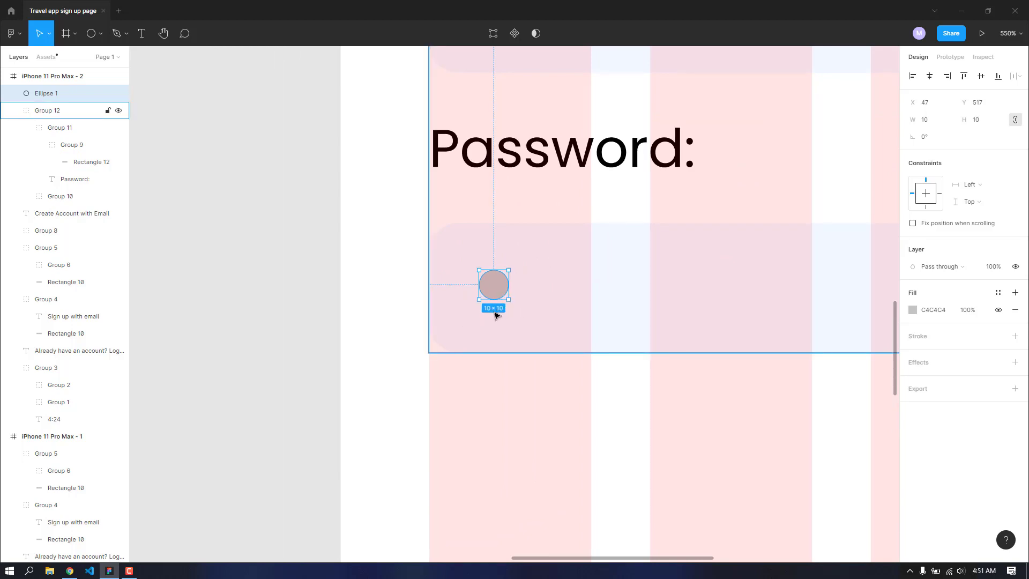
Step: Duplicate the circle into a horizontal row of seven at Y 518 with 6 px spacing, and group the row
drag(499, 291, 777, 288)
shift+click(70, 196)
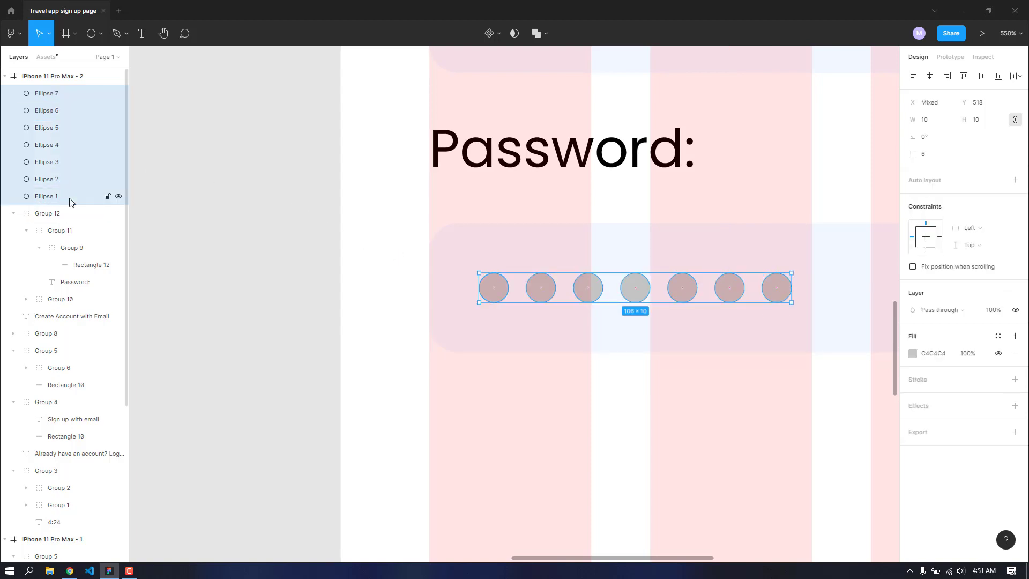
key(ctrl+g)
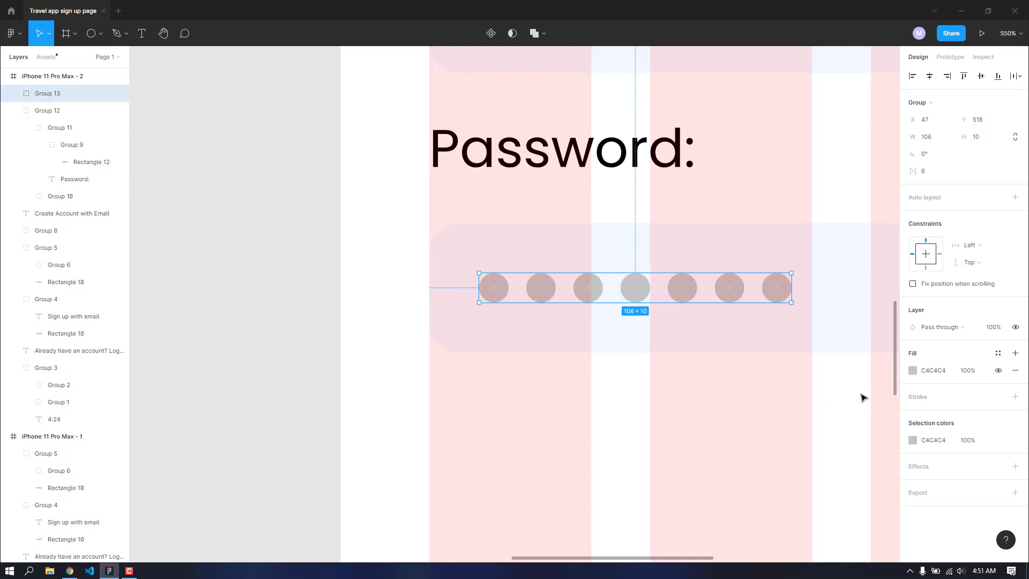
Step: Set the grouped password dots' color to 000000
click(914, 441)
text(000000)
key(Return)
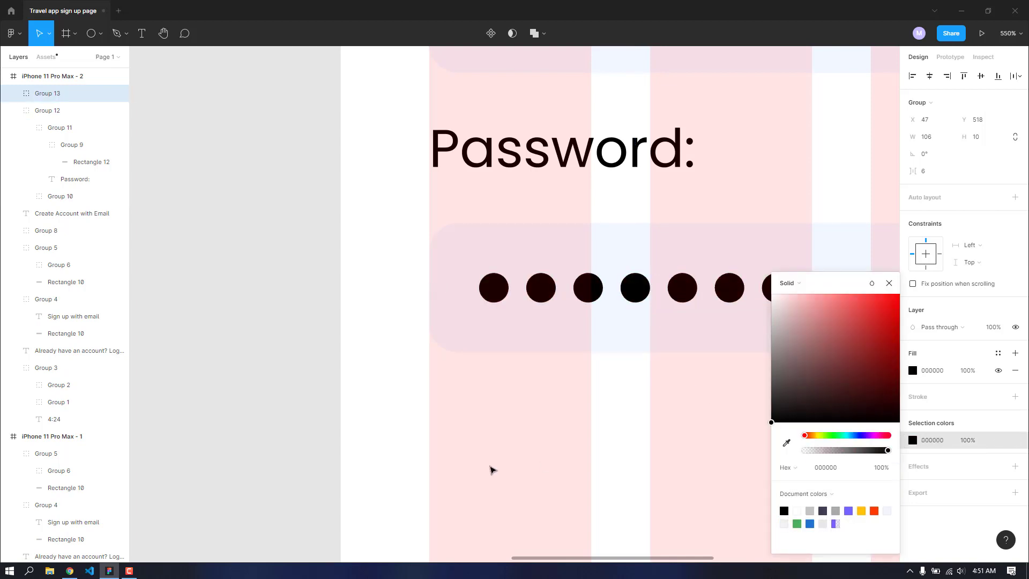
click(889, 283)
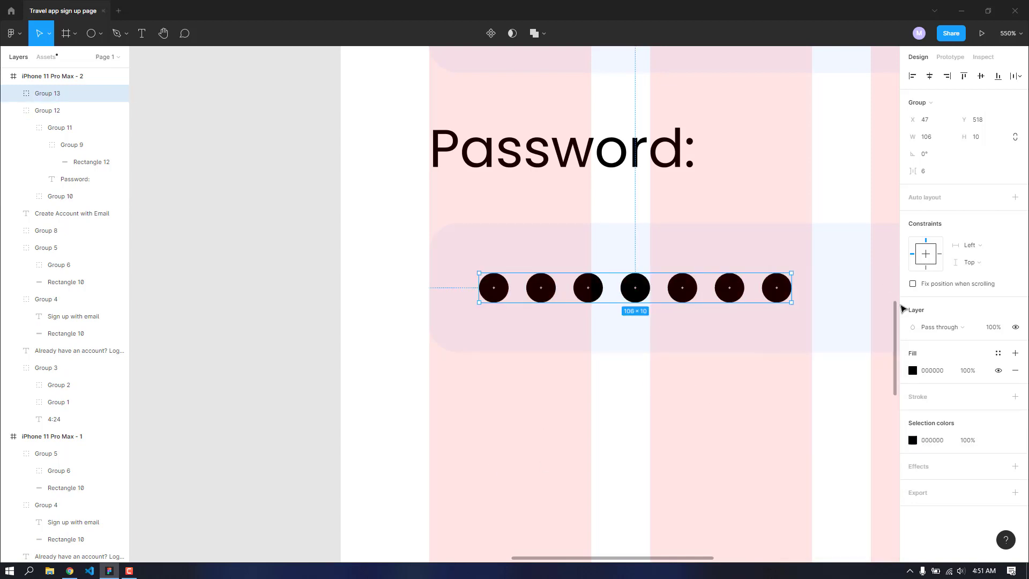
Step: Apply the "title color" style to the grouped password dots and deselect them
click(993, 440)
click(799, 488)
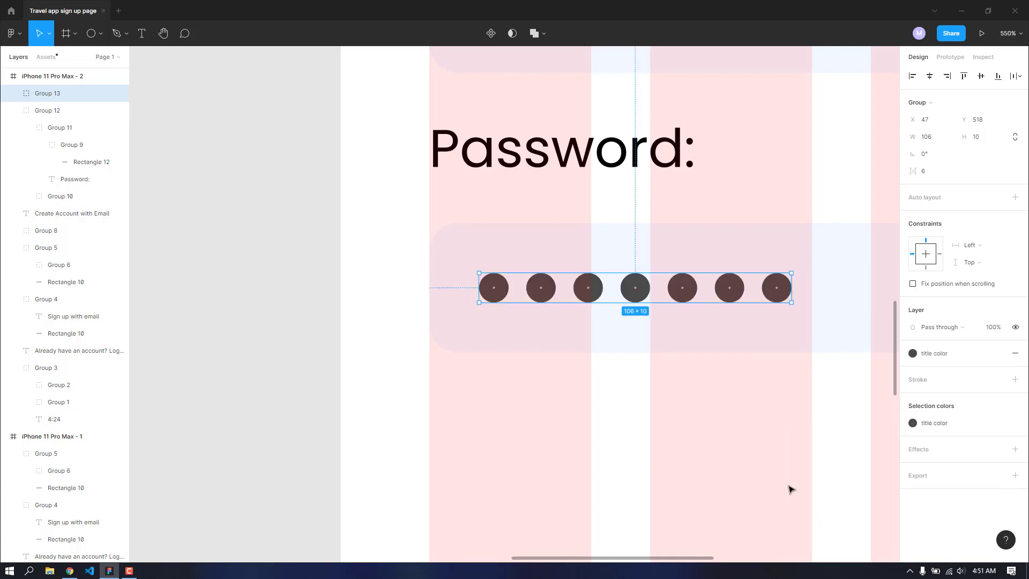
click(625, 443)
Step: Hide the column layout grid on the iPhone 11 Pro Max - 2 frame and move the frame down to Y -436
scroll(625, 444, down, 5)
scroll(625, 443, down, 5)
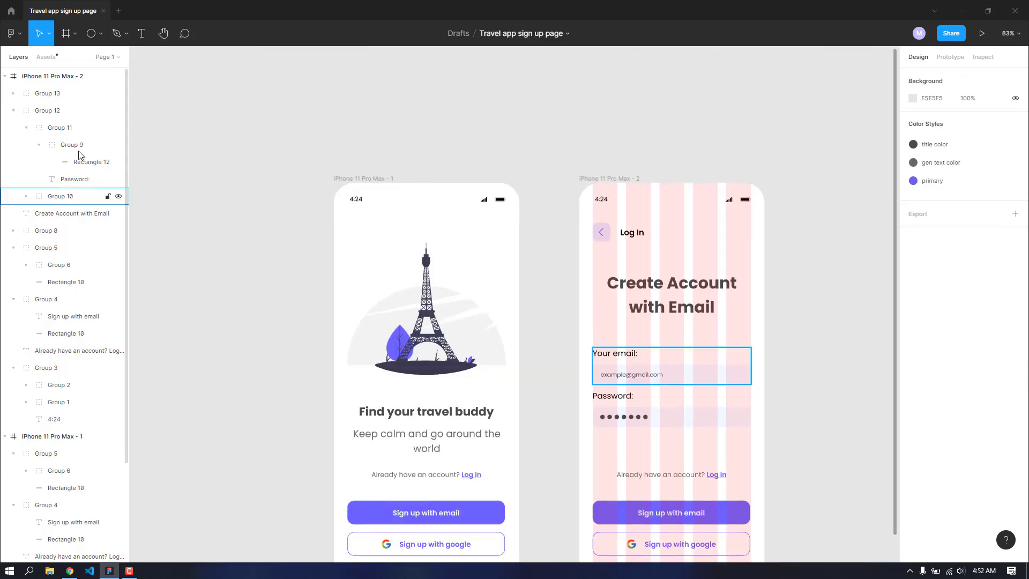
click(53, 76)
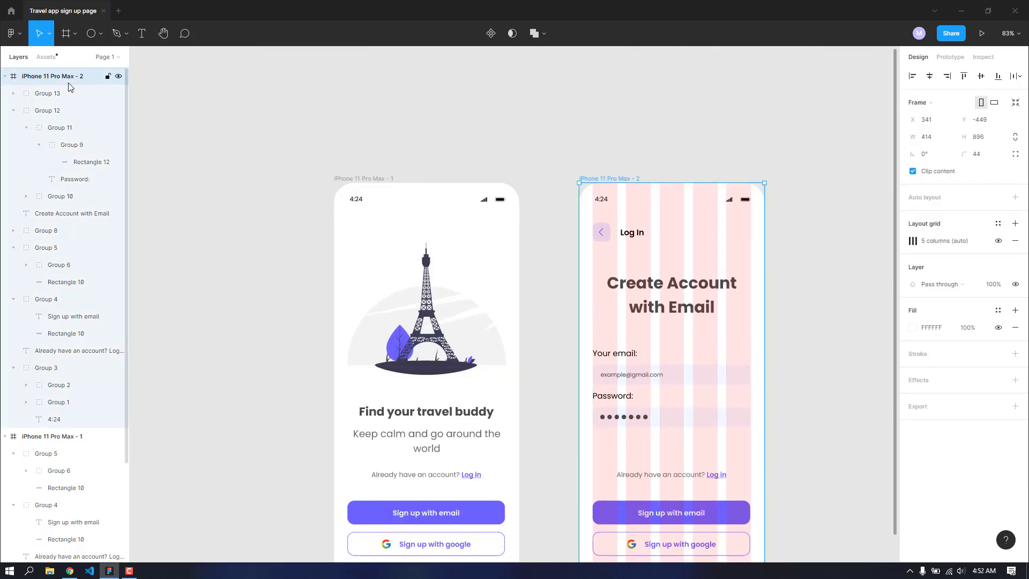
click(998, 241)
scroll(879, 314, down, 3)
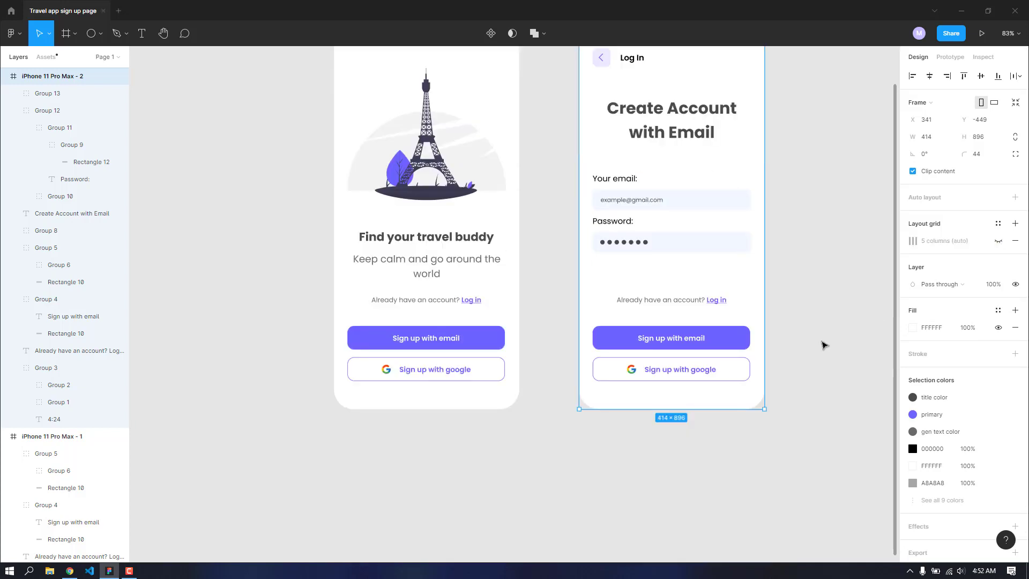
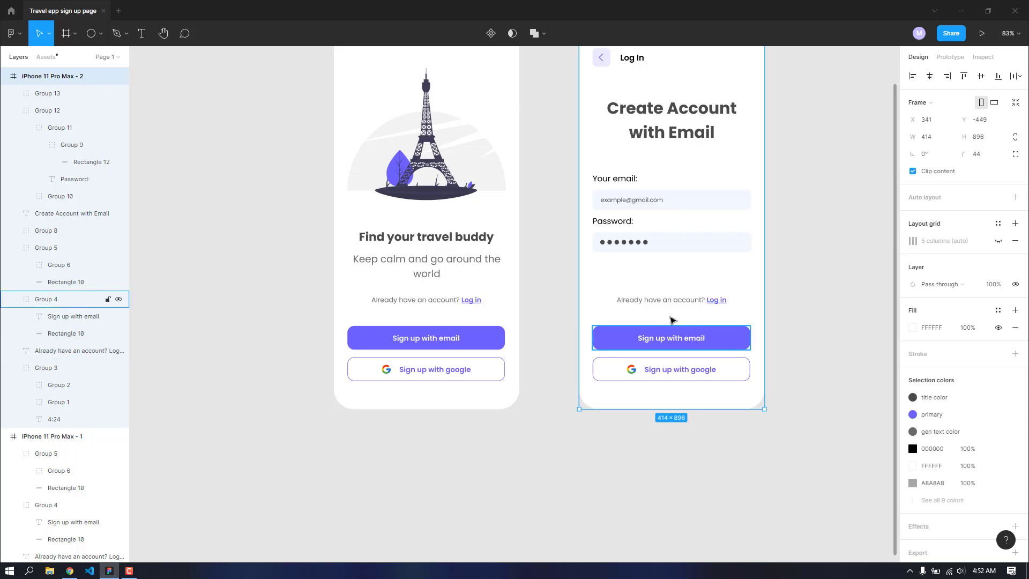
drag(663, 305, 663, 311)
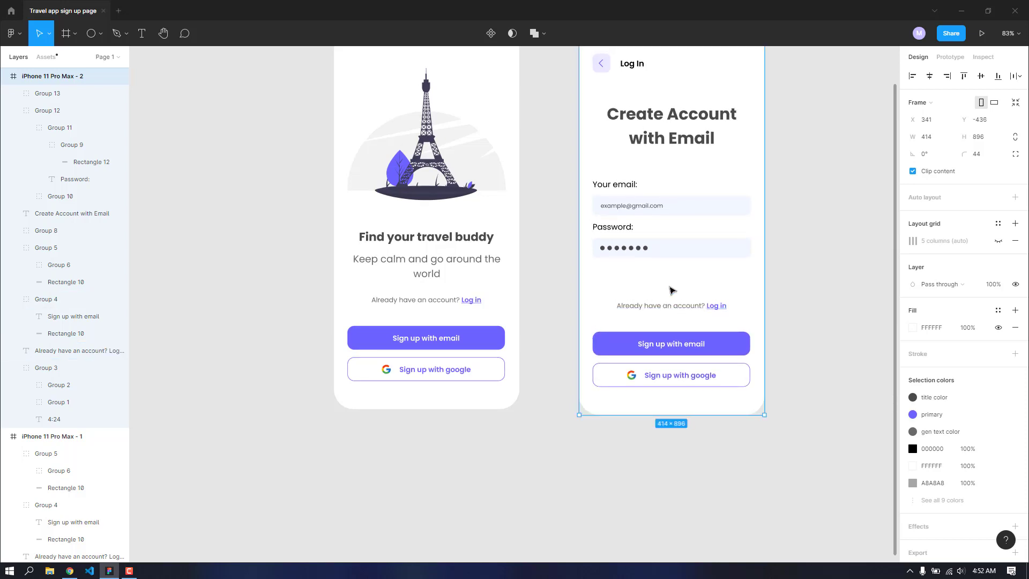
Step: Duplicate the "Already have an account? Log in" text, with one copy below the password field at Y 590 and the other just above the email button
scroll(670, 289, up, 3)
scroll(669, 289, up, 3)
click(647, 331)
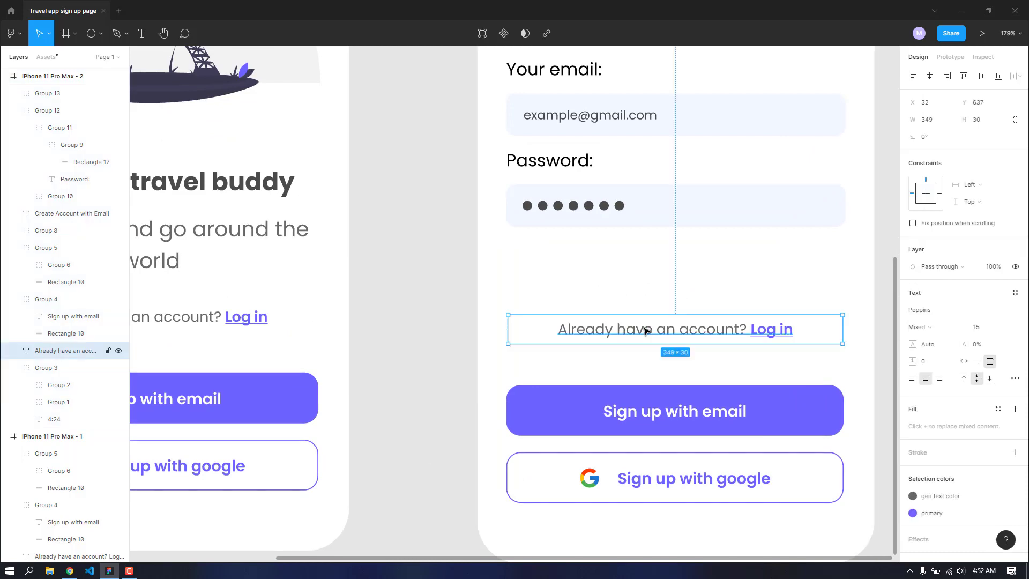
drag(647, 331, 650, 285)
click(641, 339)
drag(641, 338, 641, 377)
Step: Delete the "Sign up with google" button and fill its space with the lower log-in text, beneath the email button moved to Y 735
click(641, 474)
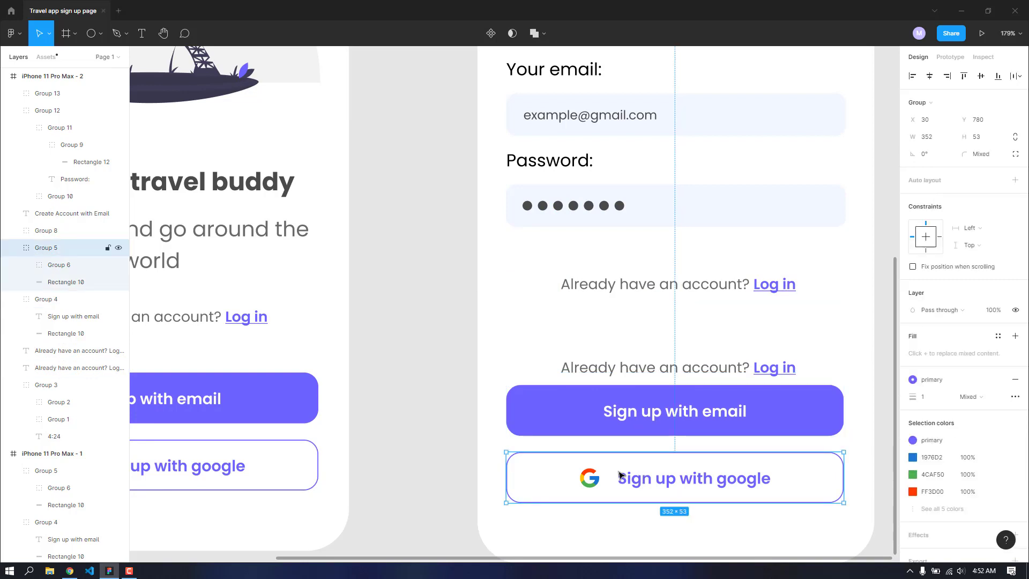
key(Delete)
drag(678, 373, 678, 498)
drag(644, 389, 643, 420)
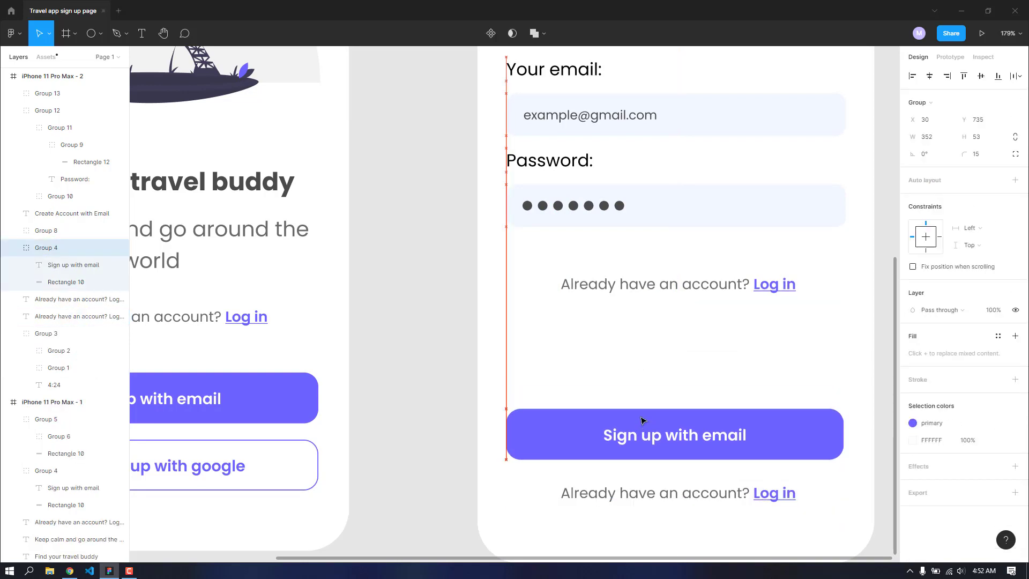
Step: Replace "Already have an account?" in the text below the password field with "I agree to the"
click(615, 290)
double_click(616, 290)
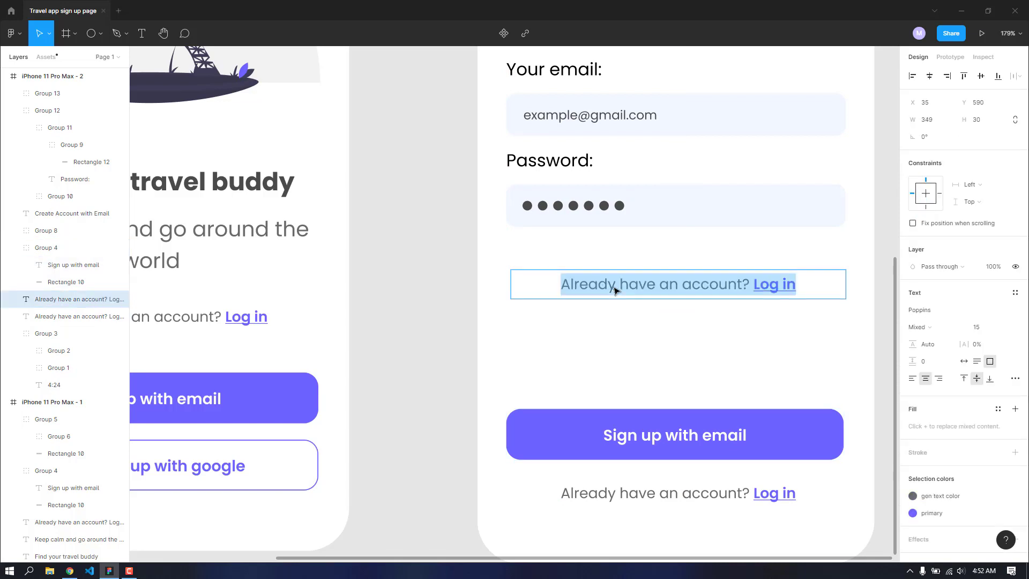
click(615, 289)
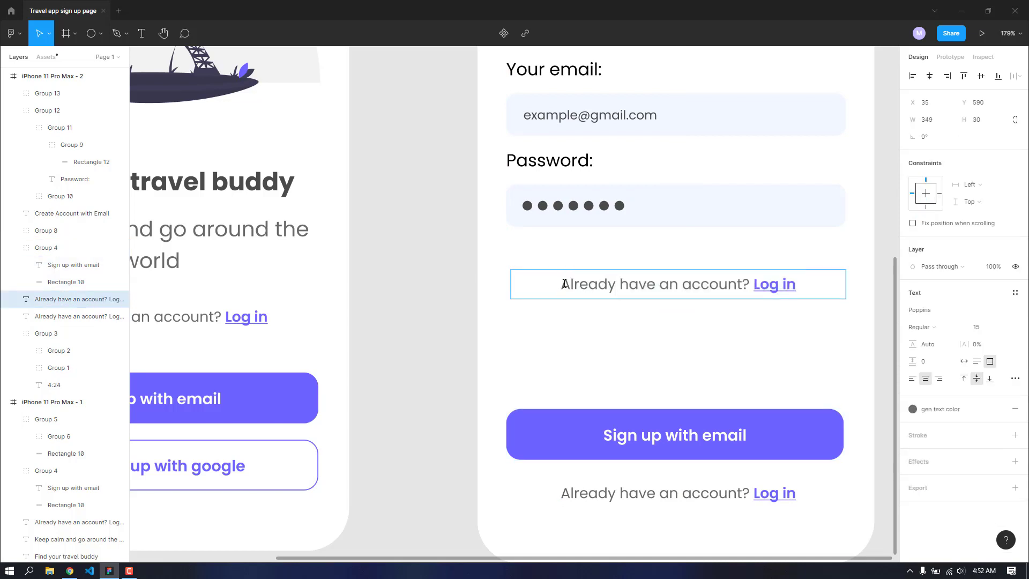
drag(564, 284, 748, 282)
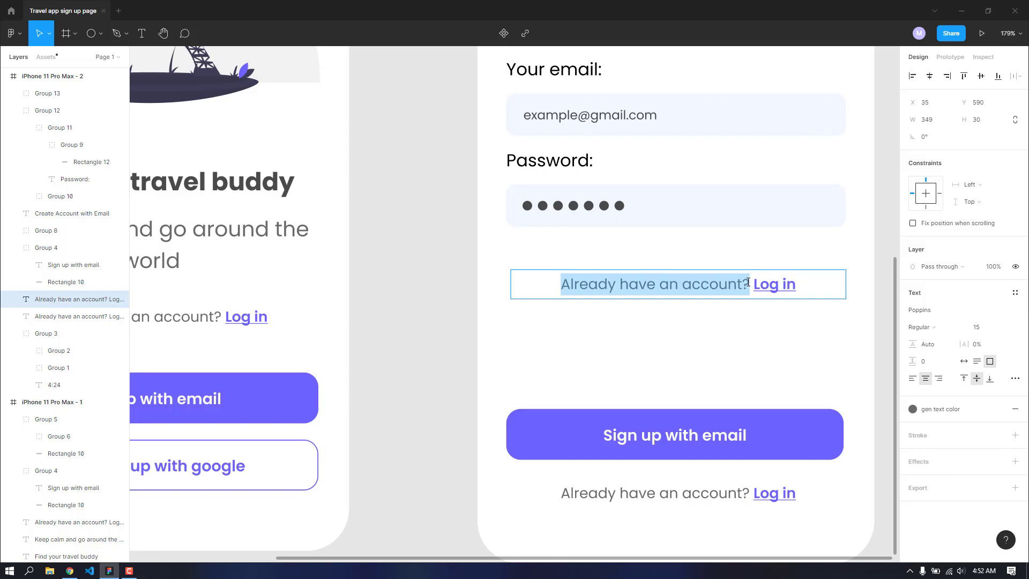
text(I agree )
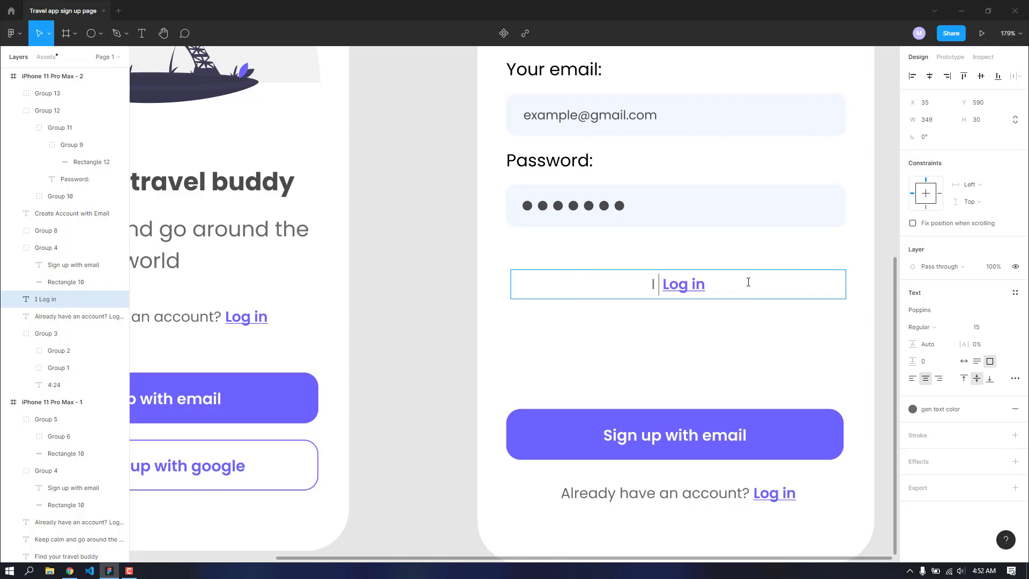
text(with)
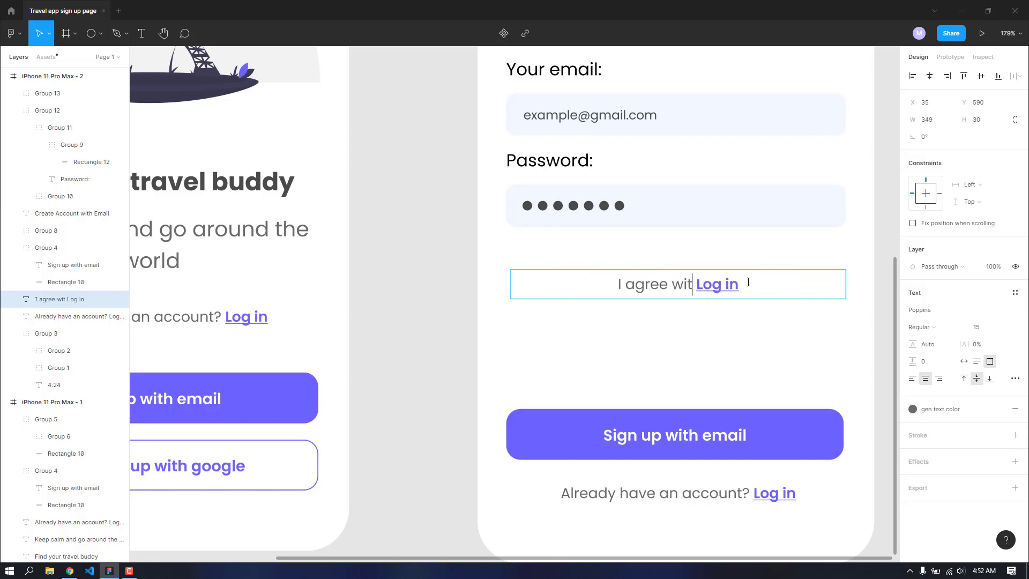
key(BackSpace)
key(BackSpace)
key(BackSpace)
key(BackSpace)
text(to the)
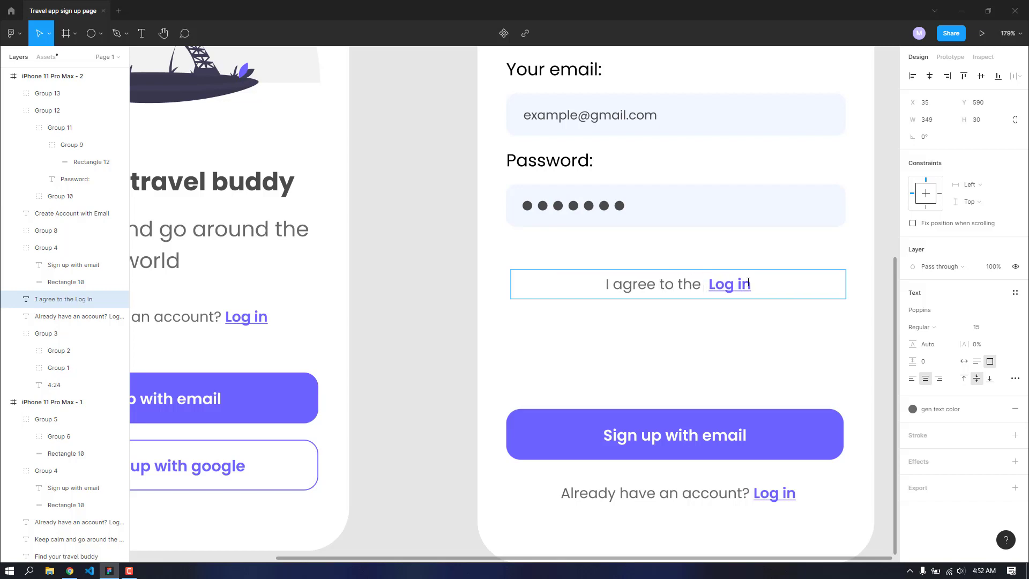
key(BackSpace)
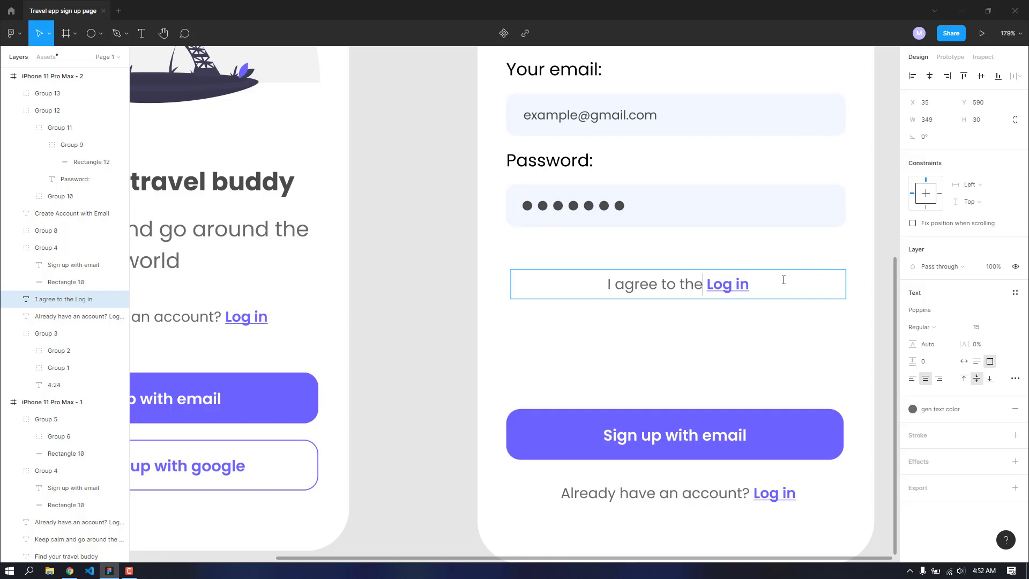
Step: Replace the "Log in" link in the agreement text with "Terms & Conditions", keeping its link styling
click(721, 285)
text(Terms )
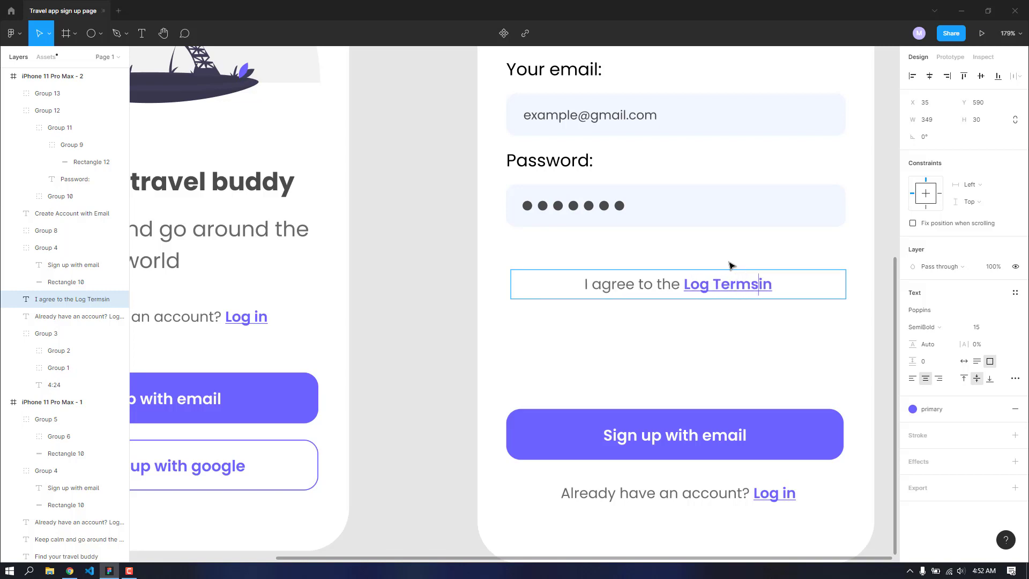
text(&)
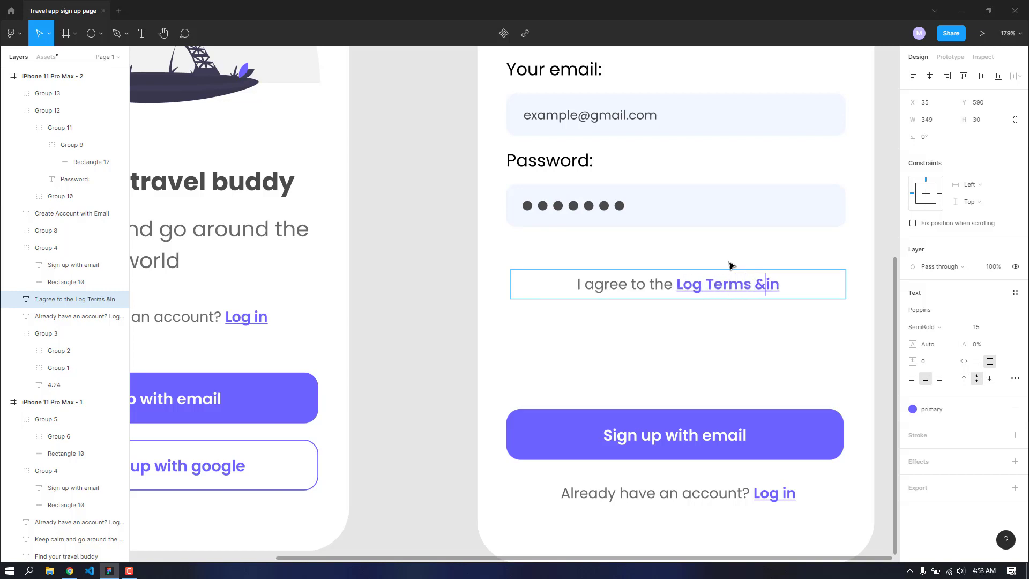
text( Condit)
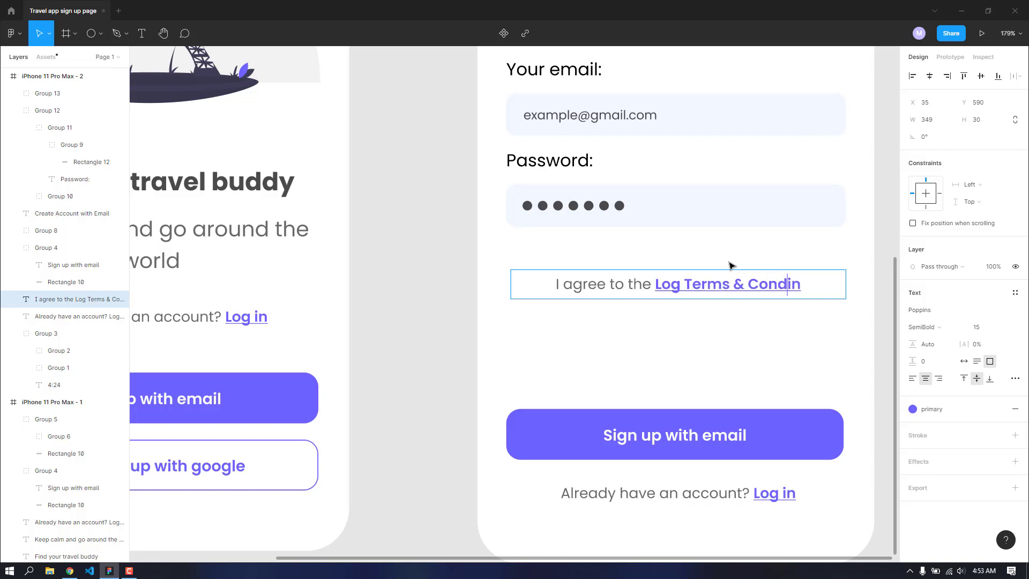
text(ionsin)
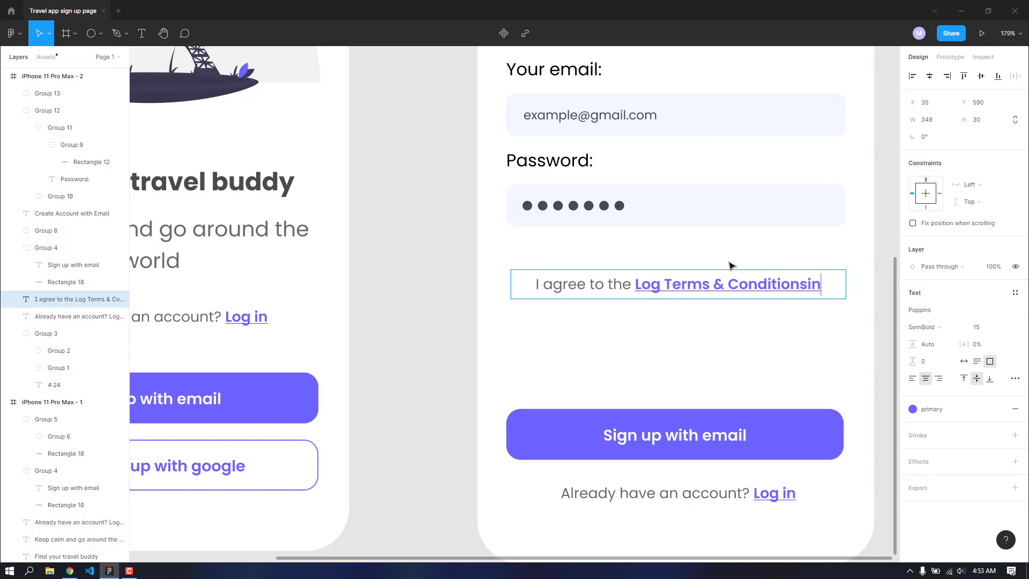
key(BackSpace)
key(BackSpace)
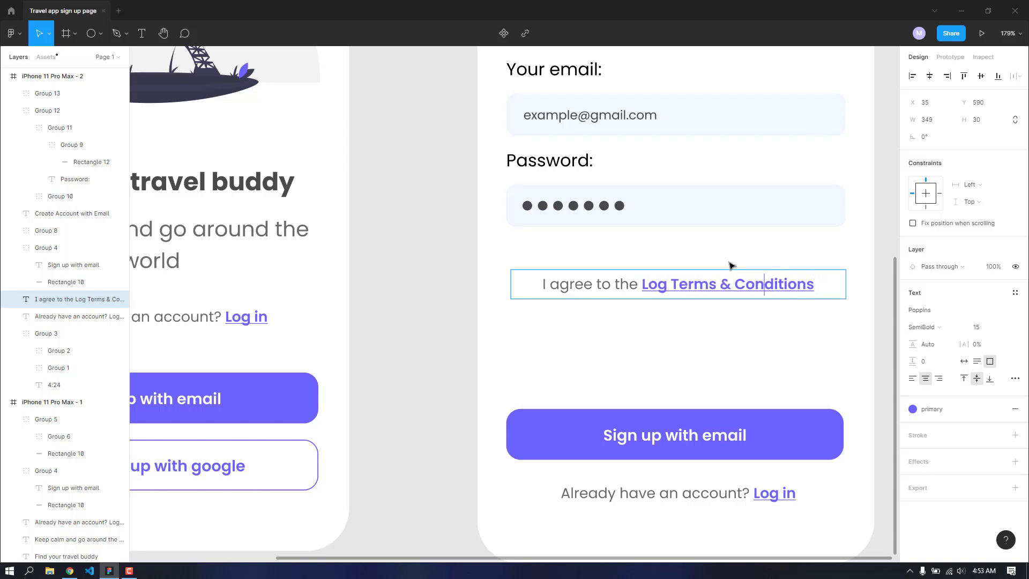
key(ctrl+Left)
key(ctrl+Left)
key(ctrl+Left)
key(BackSpace)
key(BackSpace)
key(BackSpace)
key(BackSpace)
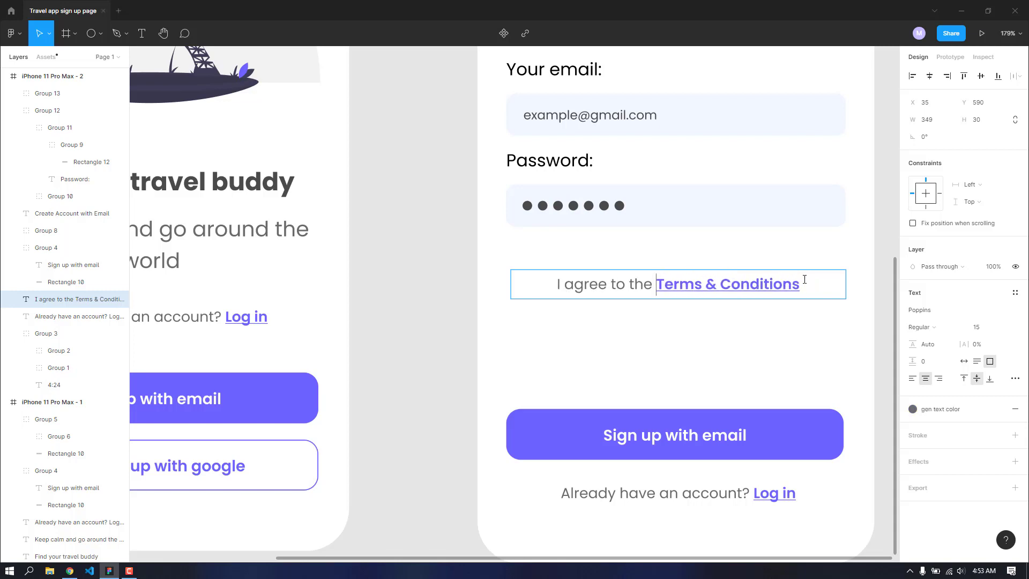
key(Escape)
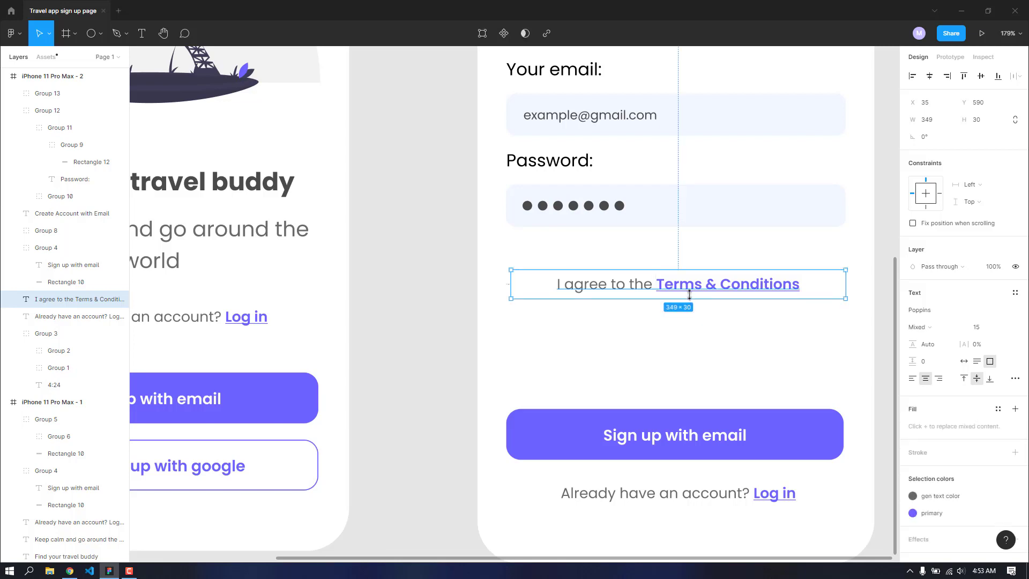
Step: Duplicate the agreement text directly below at Y 620 and replace the copy's "I agree to the" with "and"
drag(691, 287, 691, 315)
double_click(618, 316)
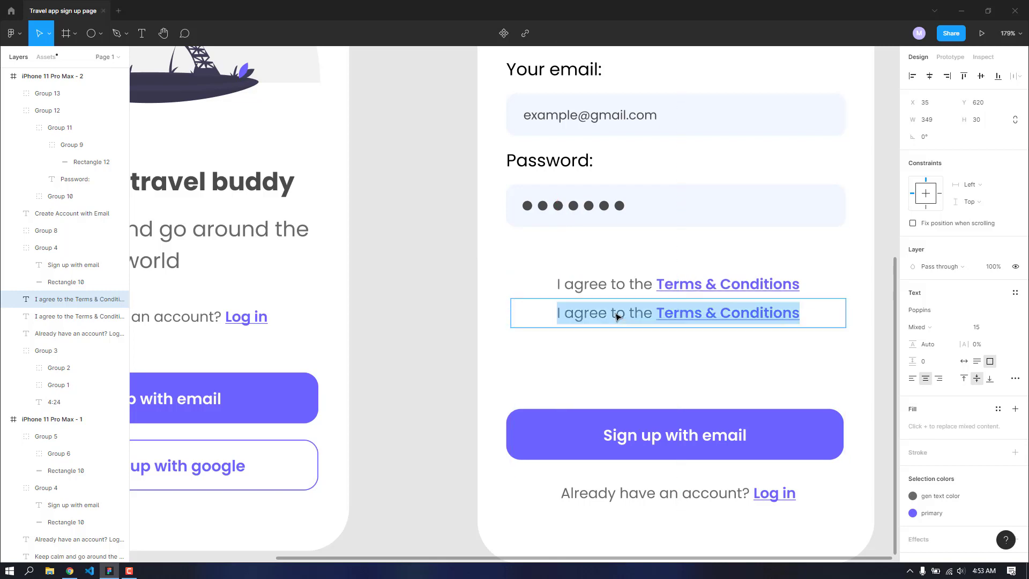
click(591, 315)
drag(557, 314, 653, 314)
text(and)
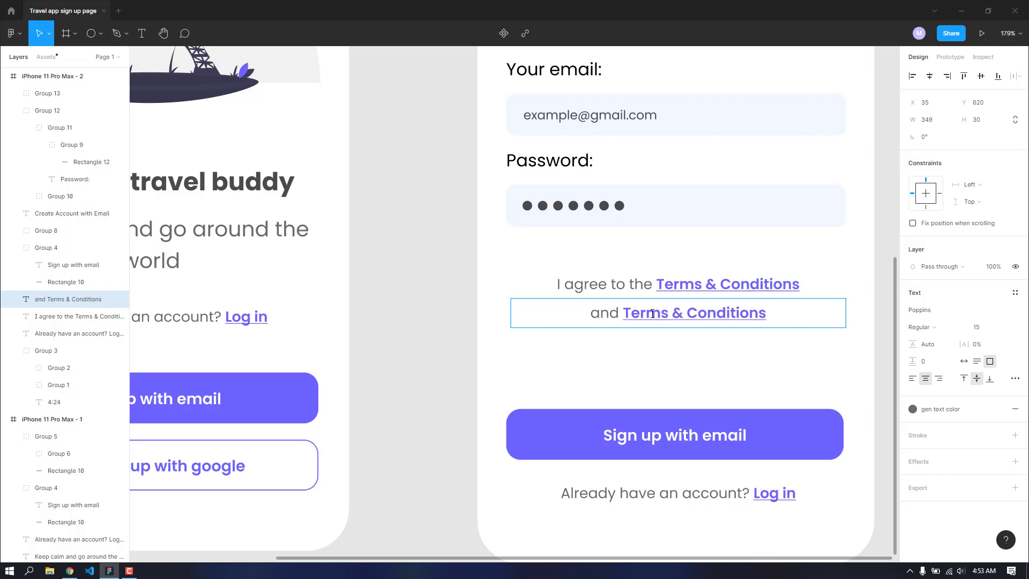
Step: Change the second agreement line's link text to "Privacy Policy" so the line reads "and Privacy Policy"
drag(672, 314, 766, 313)
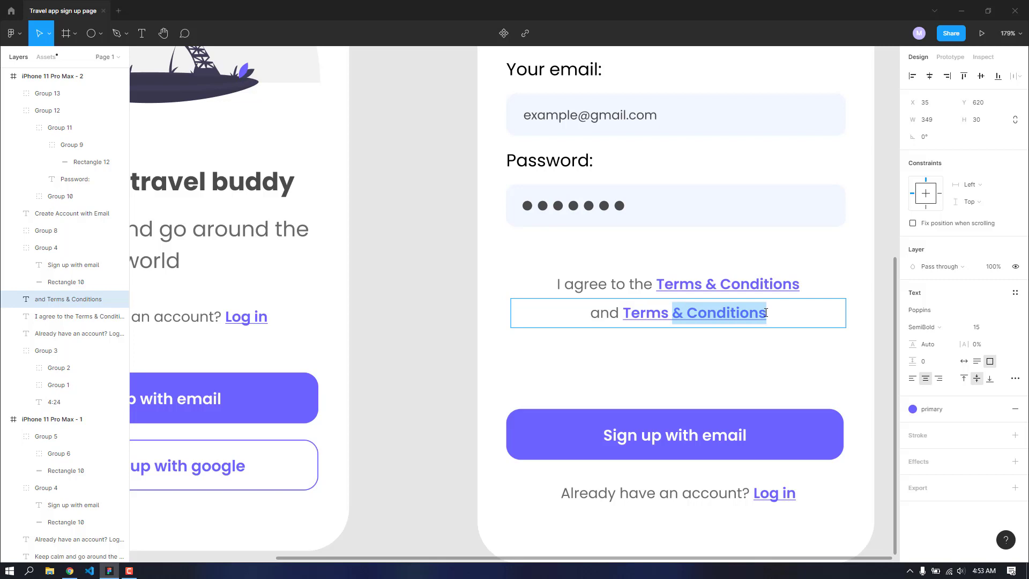
text(Pr)
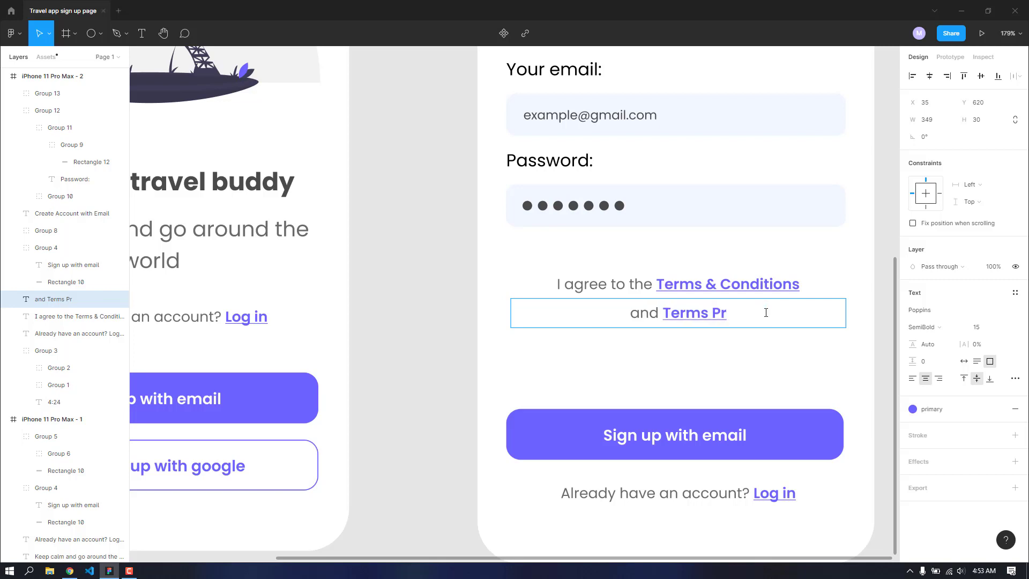
text(iva)
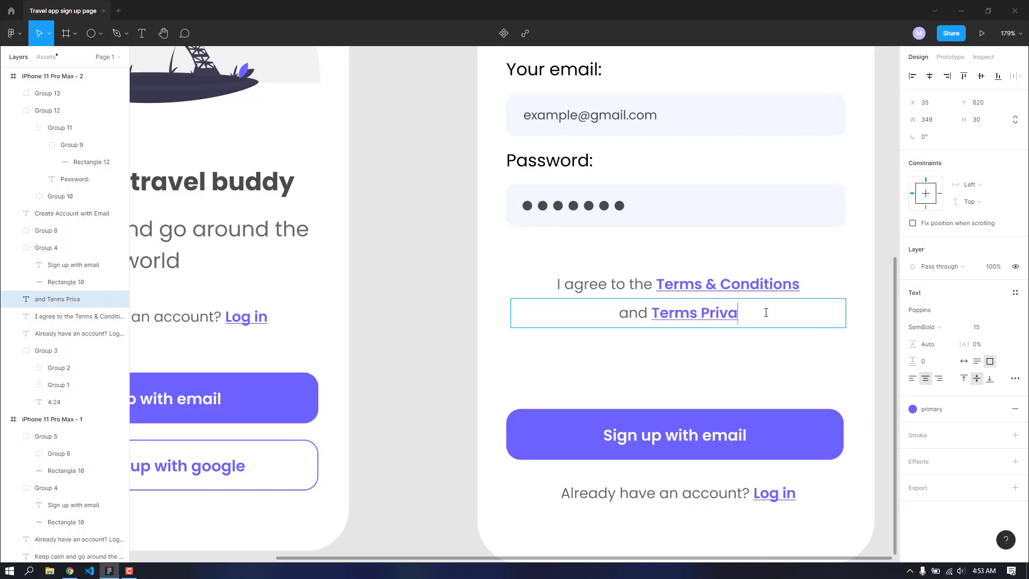
text(cy Policy)
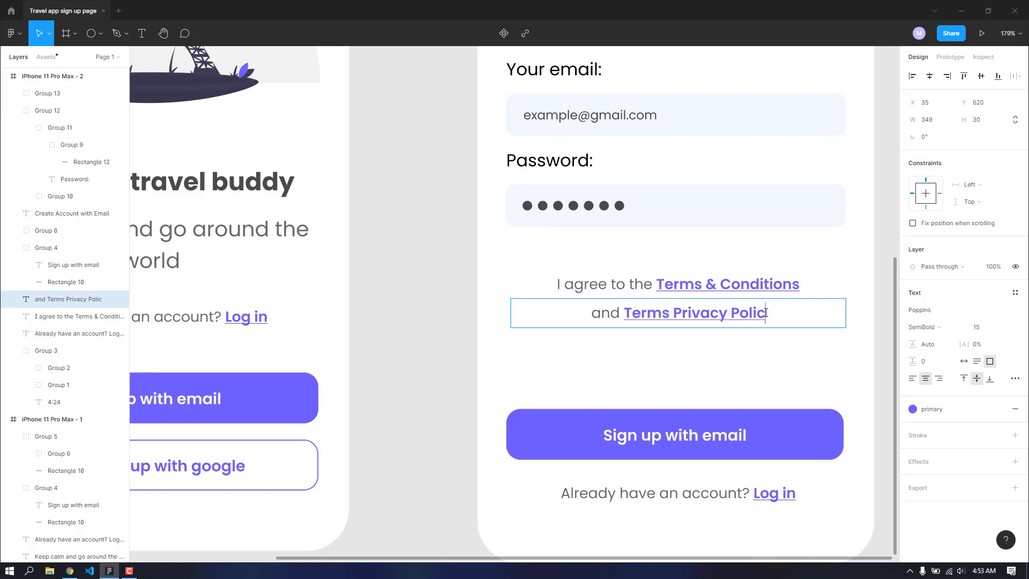
key(Left)
key(Left)
key(Left)
key(Left)
key(Left)
key(Left)
key(Left)
key(Left)
key(Left)
key(Left)
key(Left)
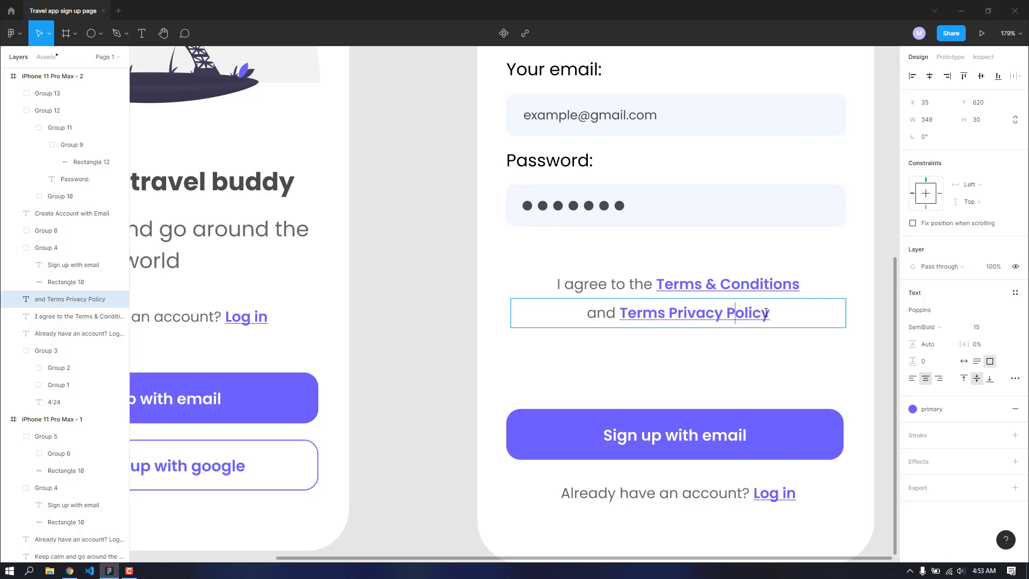
key(BackSpace)
key(BackSpace)
key(BackSpace)
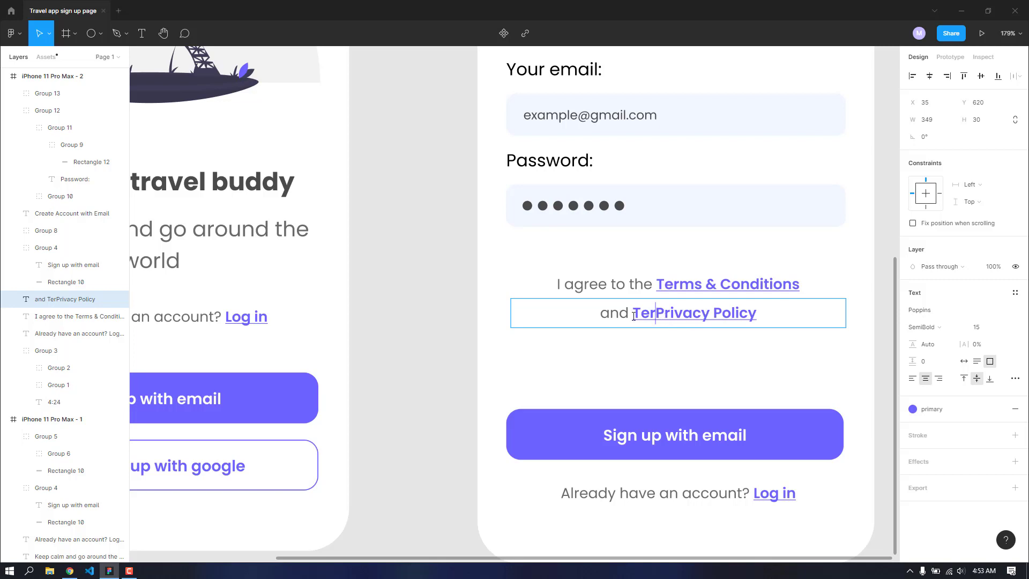
drag(634, 316, 650, 316)
key(BackSpace)
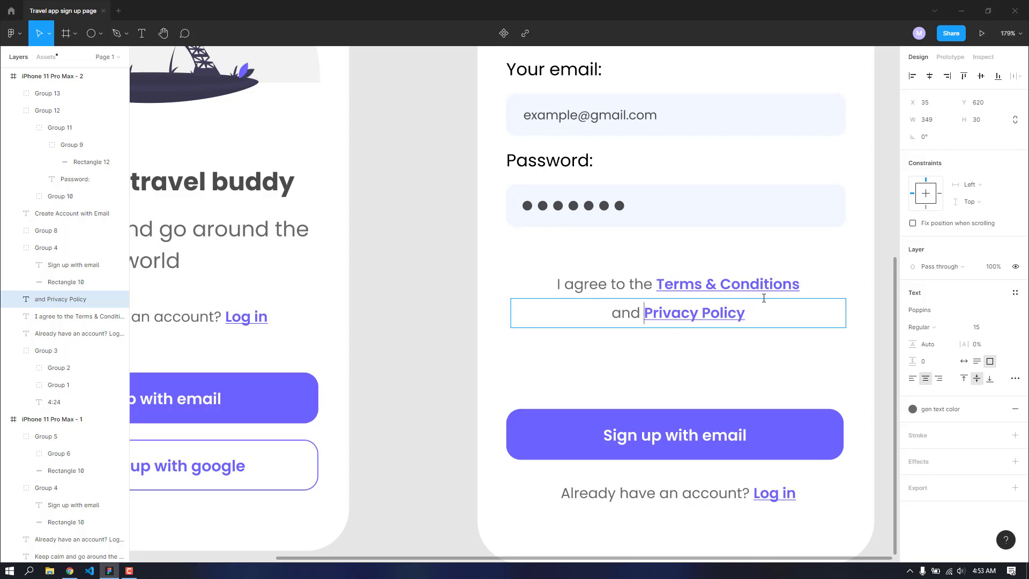
key(Escape)
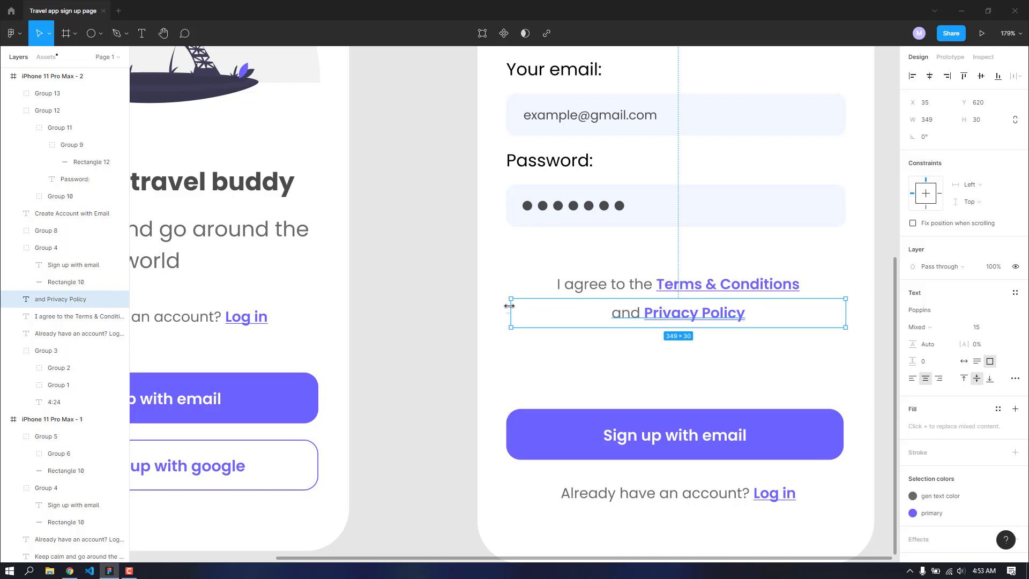
Step: Left-align the "and Privacy Policy" text with auto width and line it up beneath the start of "I agree to the"
click(912, 378)
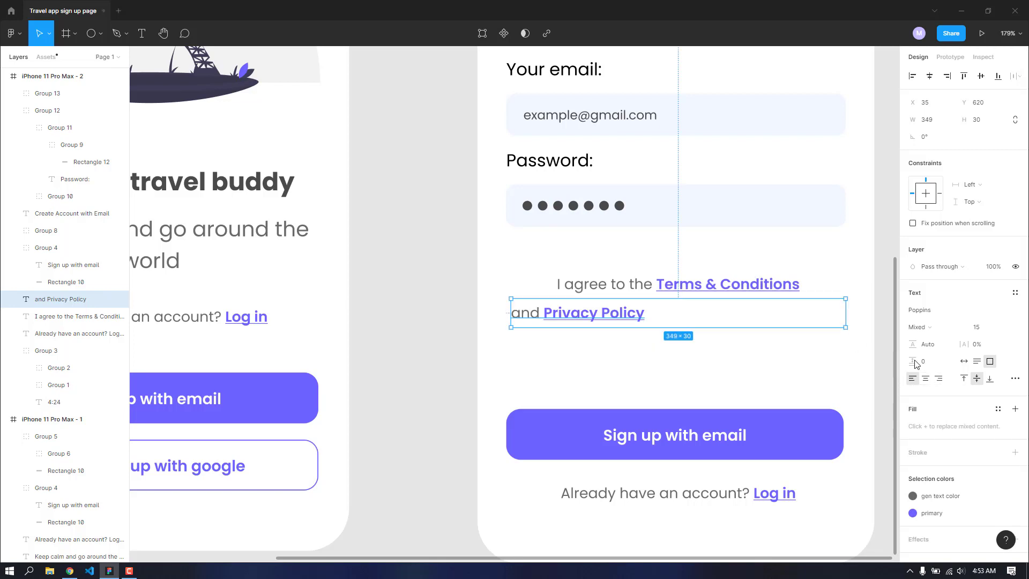
click(964, 362)
drag(591, 321, 638, 319)
click(645, 341)
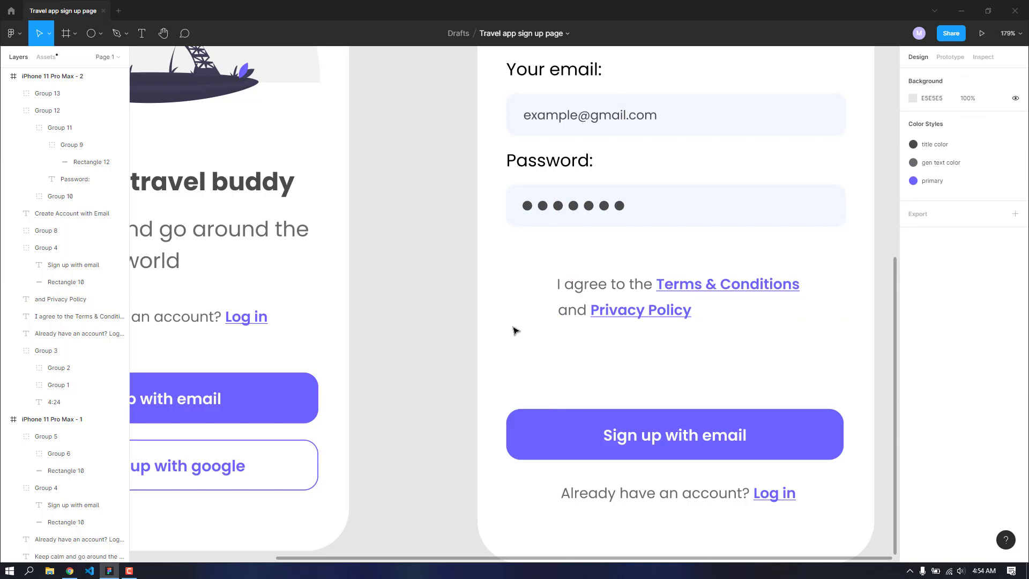
Step: Draw a 19 × 19 checkbox square beside the "I agree to the" text and position it at X 38, Y 595
key(r)
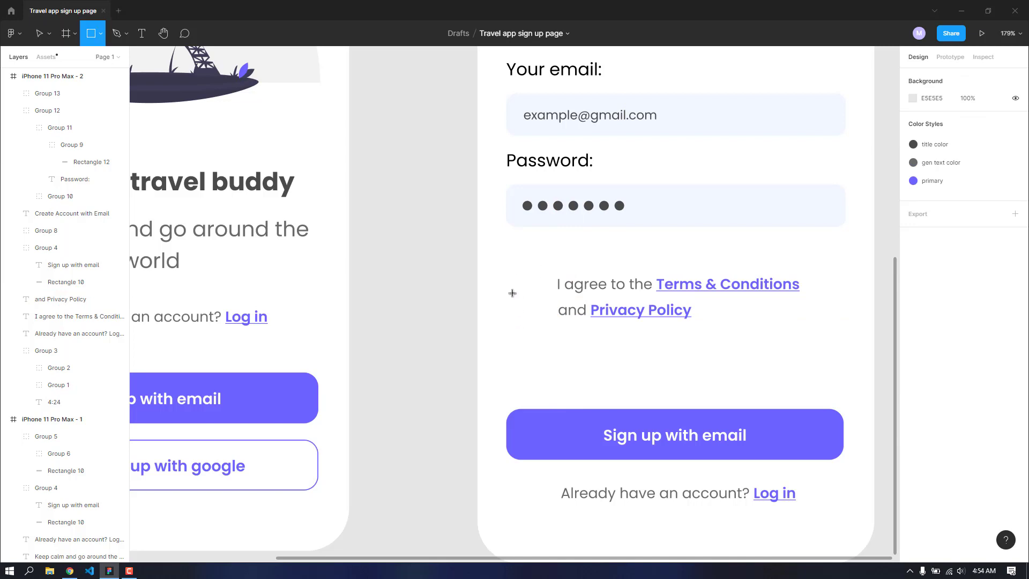
drag(510, 276, 530, 294)
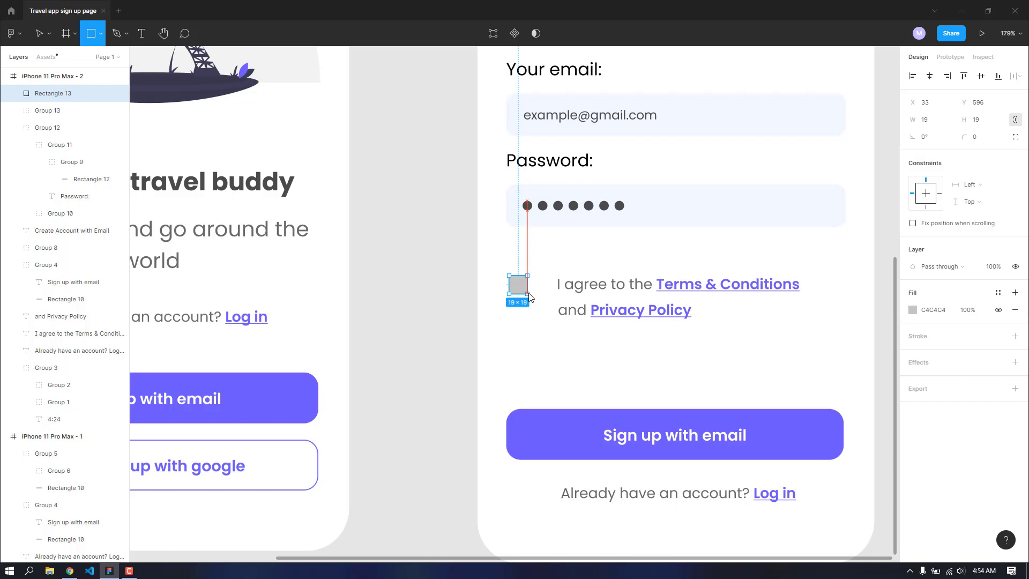
drag(530, 296, 529, 296)
scroll(557, 335, up, 5)
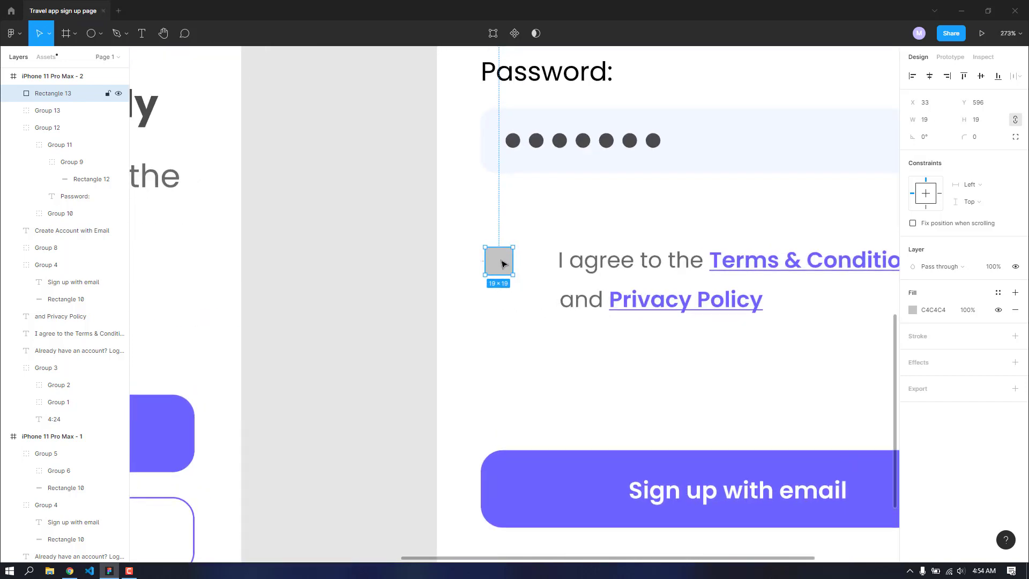
drag(503, 264, 509, 262)
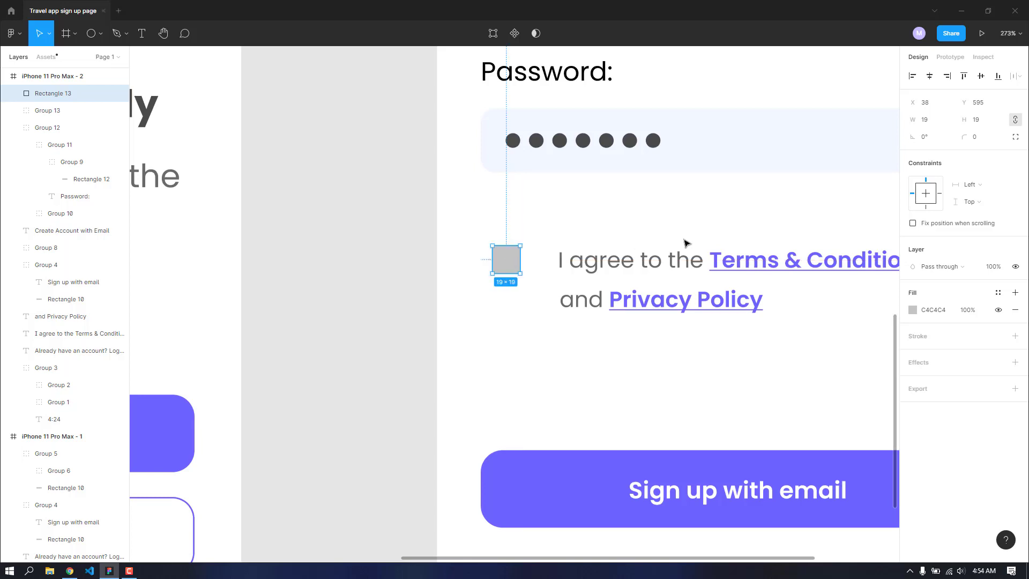
Step: Round the checkbox square's corners to radius 6 and apply the primary color style as its fill
click(978, 137)
text(7)
key(Return)
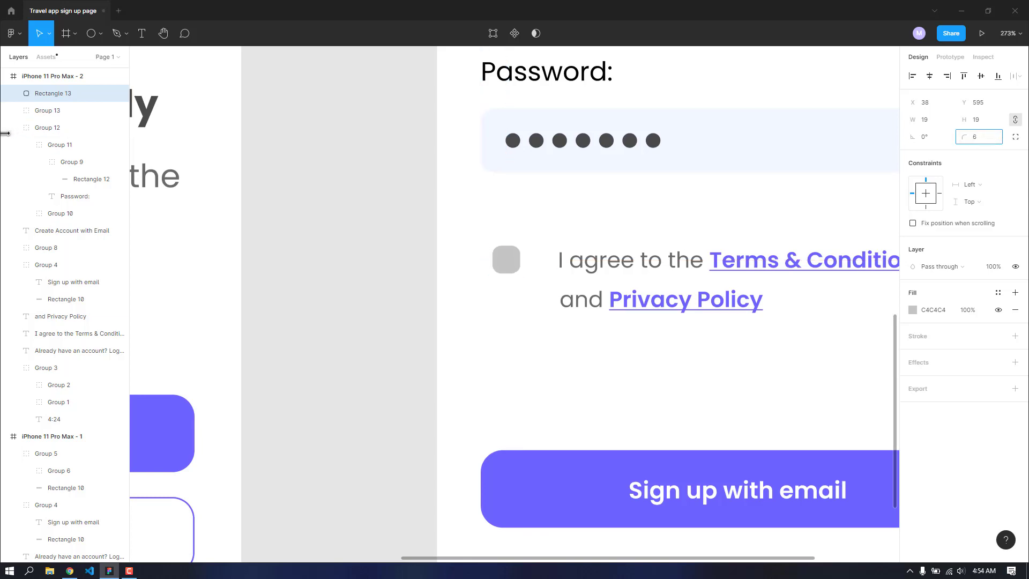
key(Escape)
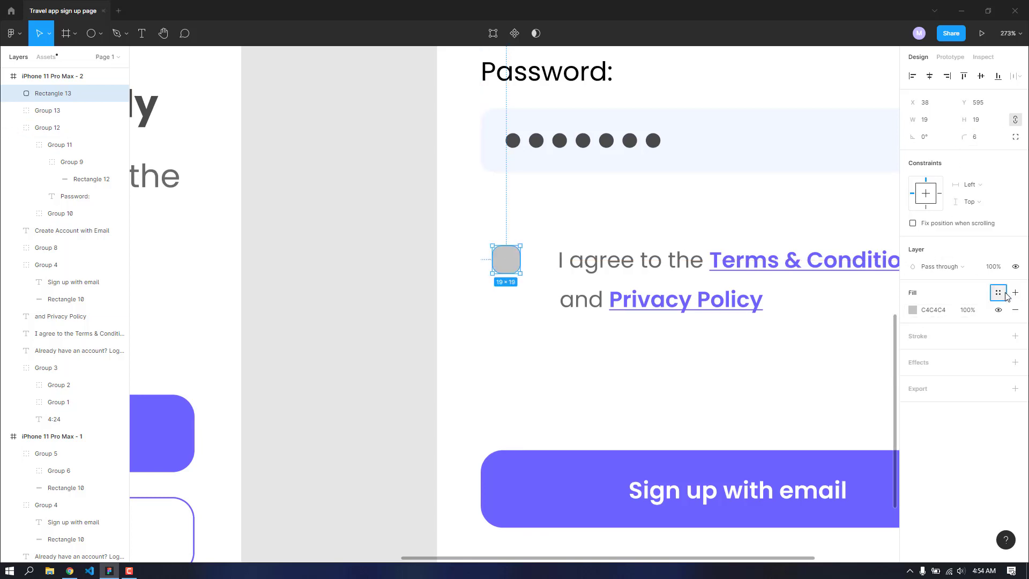
click(998, 292)
click(956, 357)
click(558, 368)
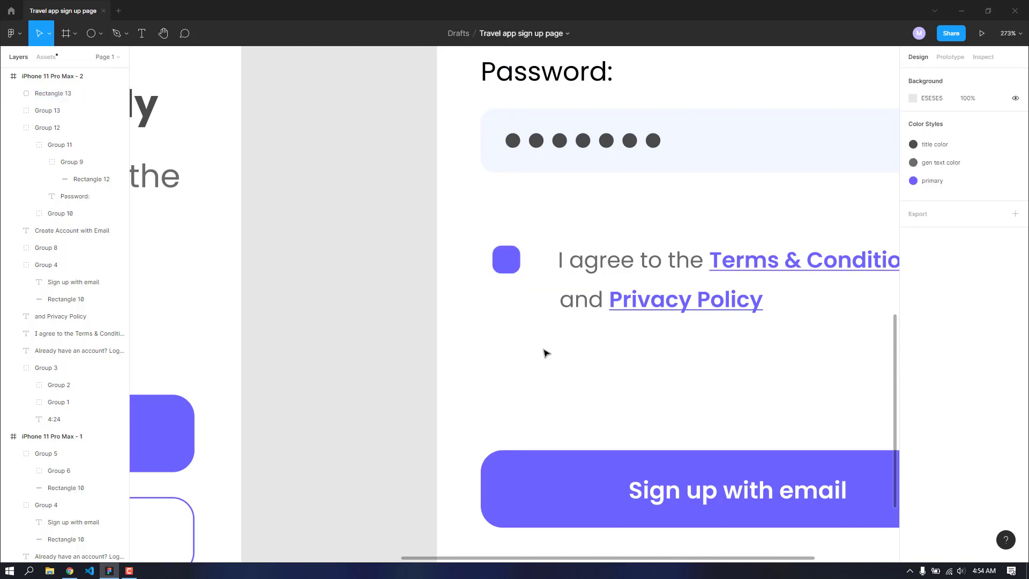
Step: Resize the checkbox square to 20 × 20
scroll(656, 217, down, 5)
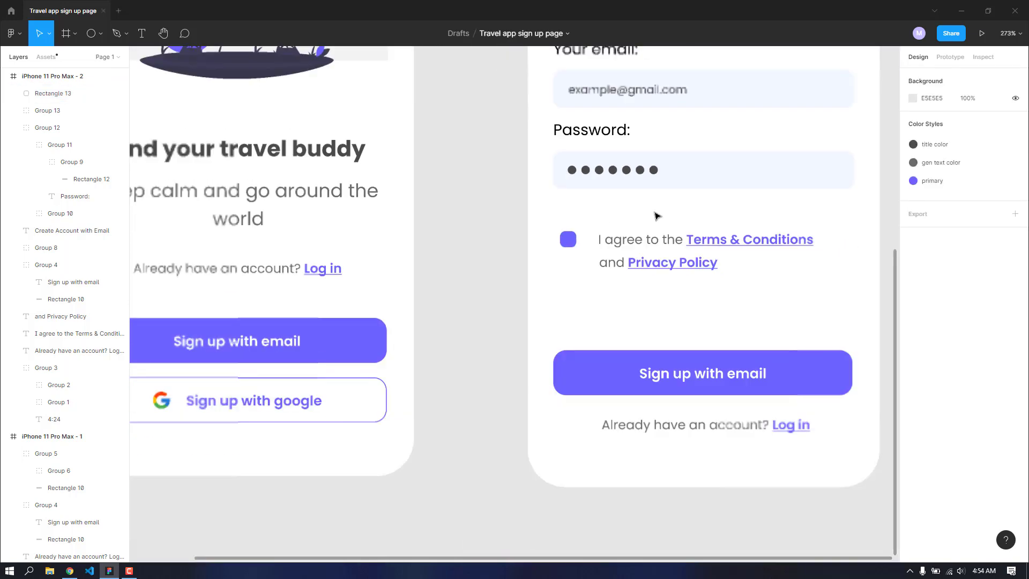
scroll(656, 216, down, 5)
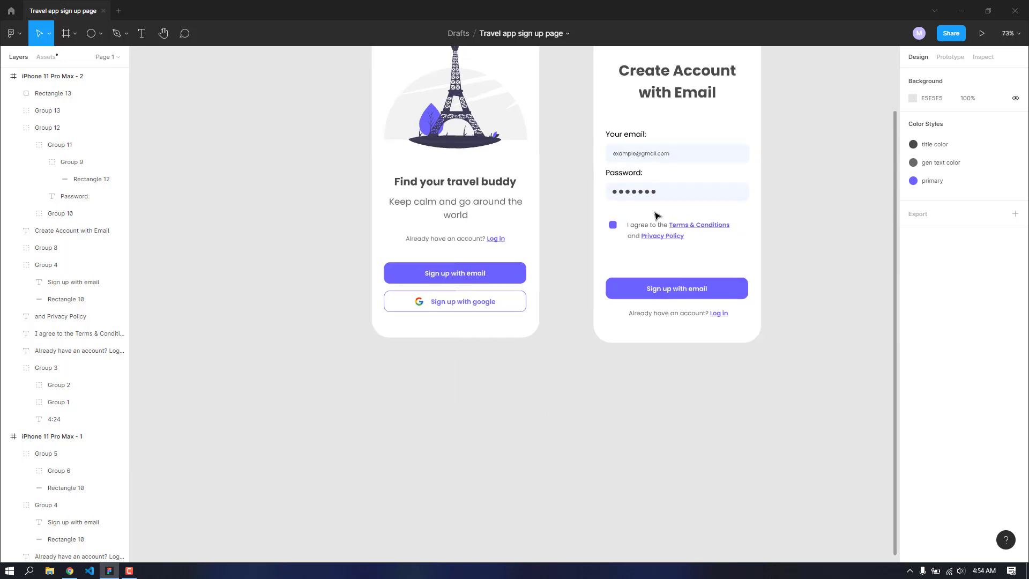
scroll(615, 223, up, 5)
click(572, 239)
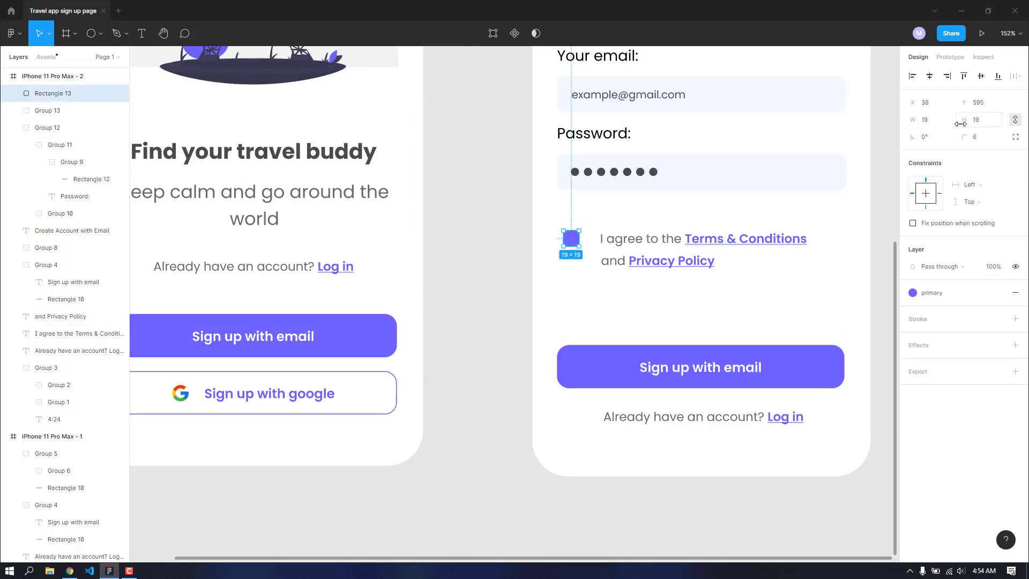
click(930, 122)
click(884, 233)
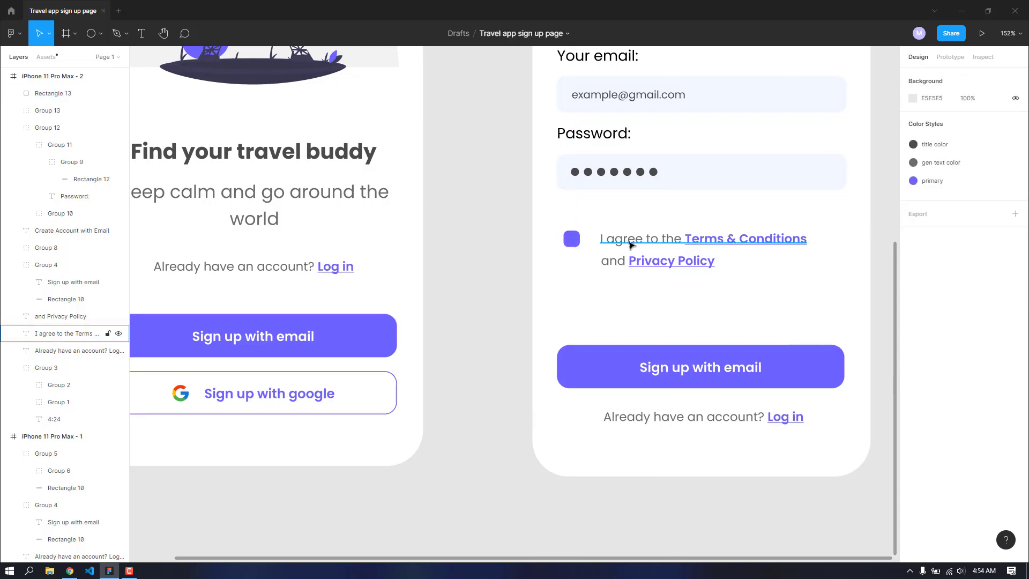
click(571, 238)
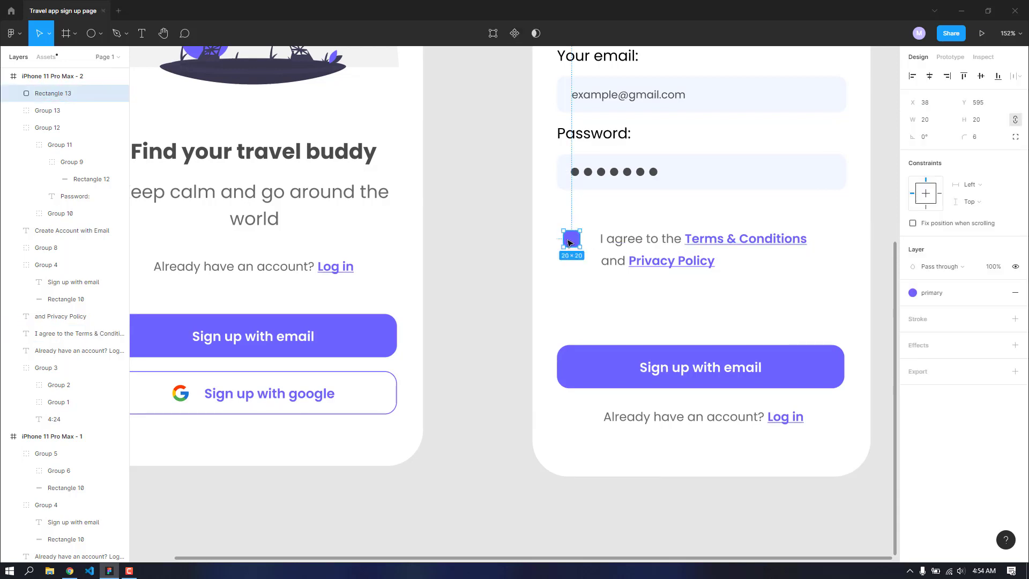
Step: Open the Iconify plugin and search its icons for "tick"
click(18, 40)
mouse_move(71, 182)
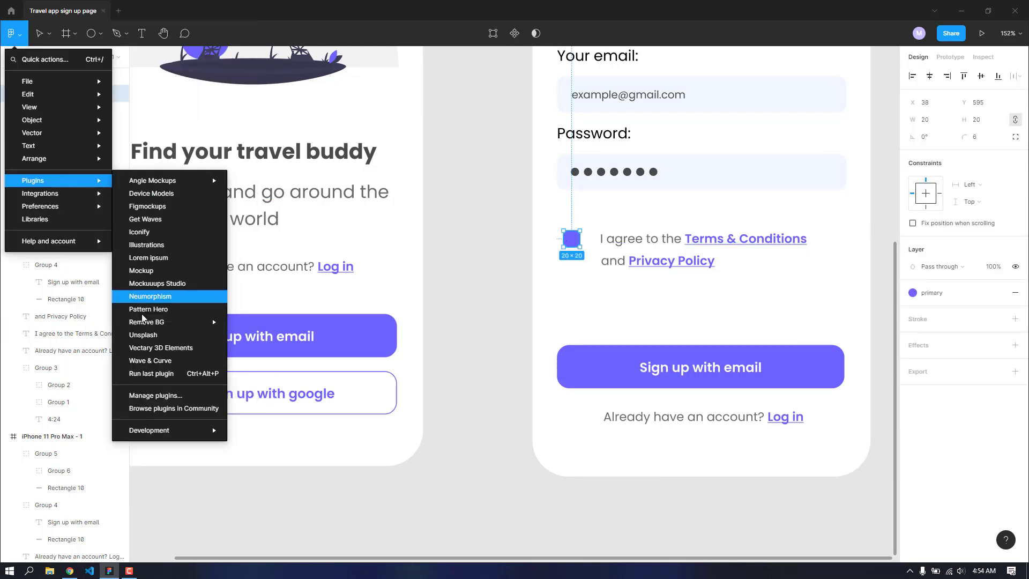
click(154, 233)
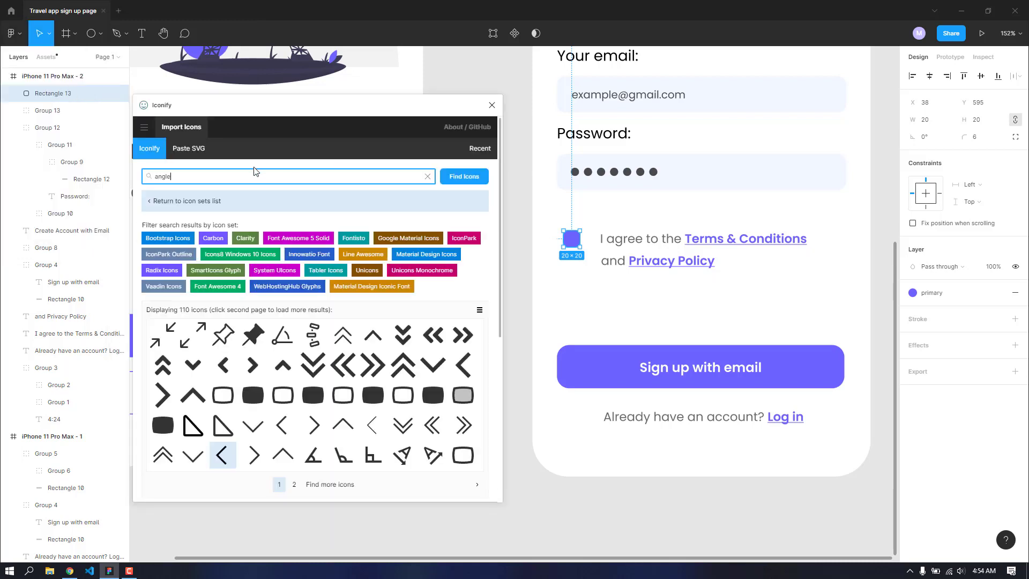
text(tick)
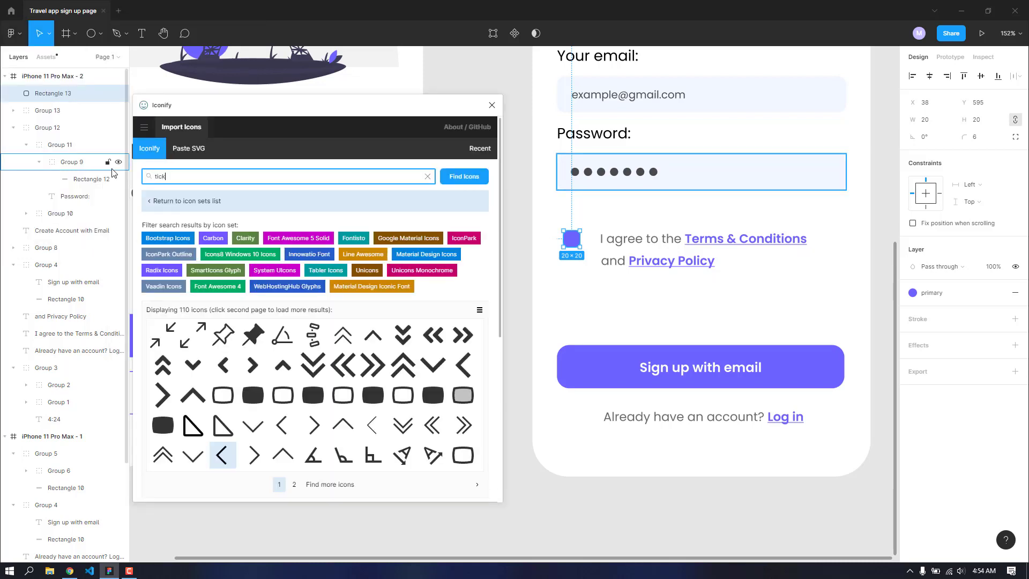
key(Return)
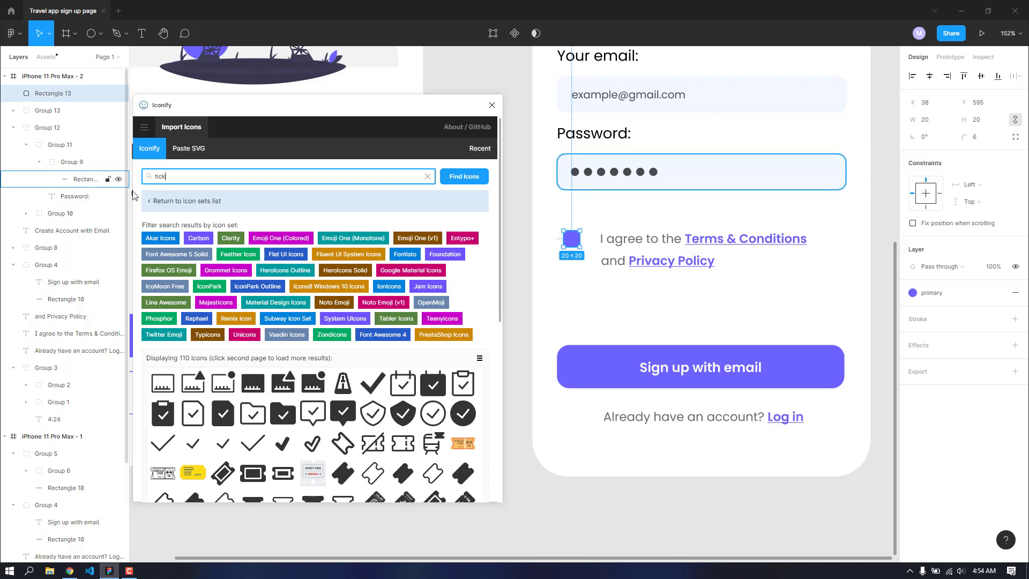
Step: Import the subway:tick icon into the iPhone 11 Pro Max - 2 frame and close the plugin
scroll(339, 422, down, 2)
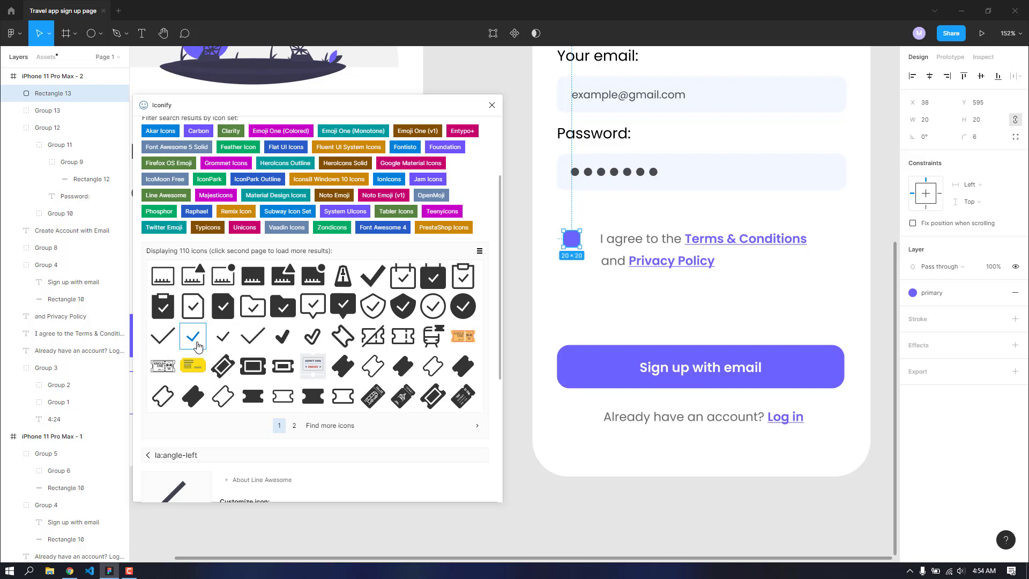
click(382, 278)
scroll(359, 348, down, 4)
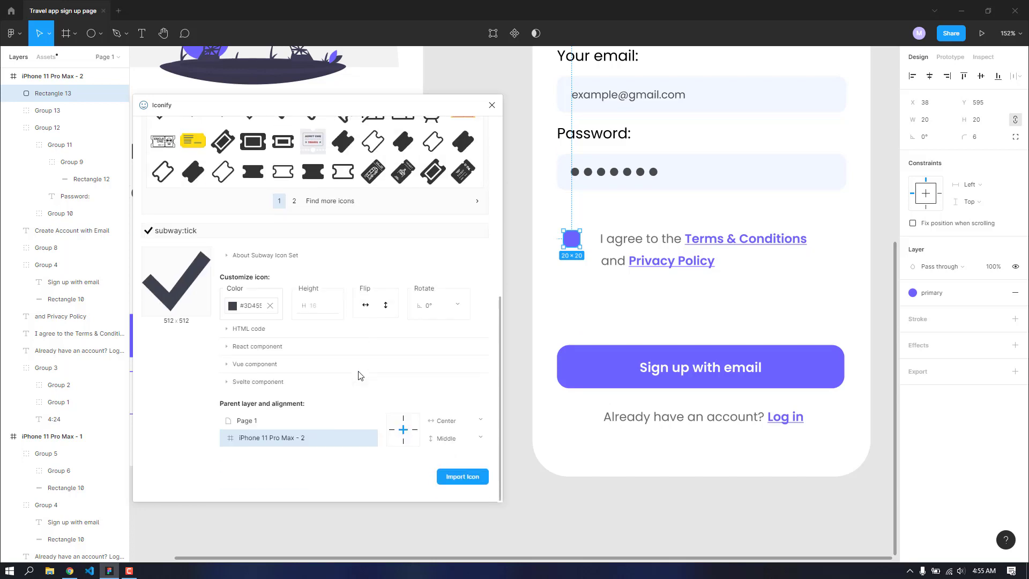
click(464, 477)
click(491, 106)
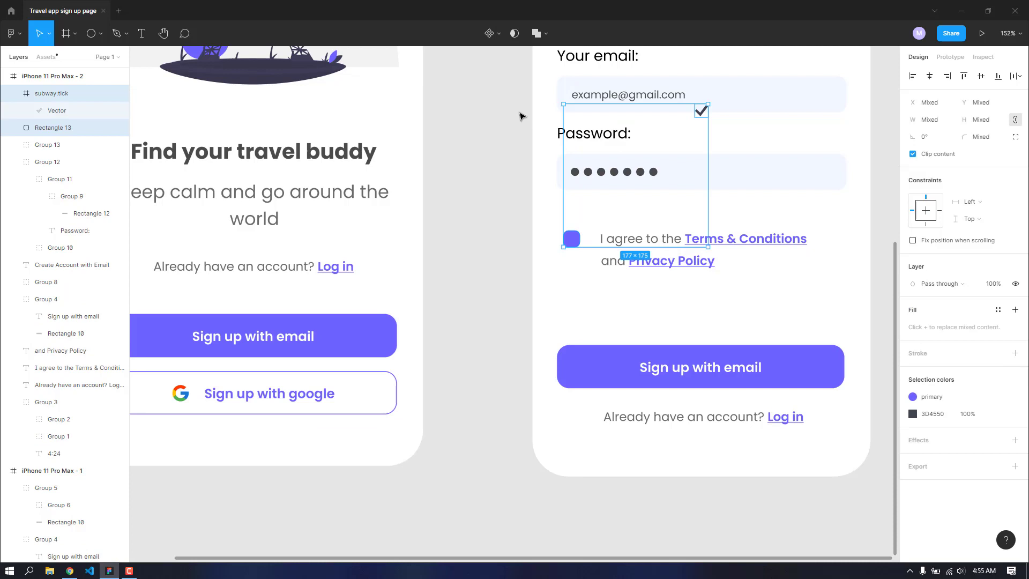
Step: Move the tick icon onto the checkbox square and shrink it to 10 × 10 near the square's center
click(705, 114)
drag(703, 111, 574, 245)
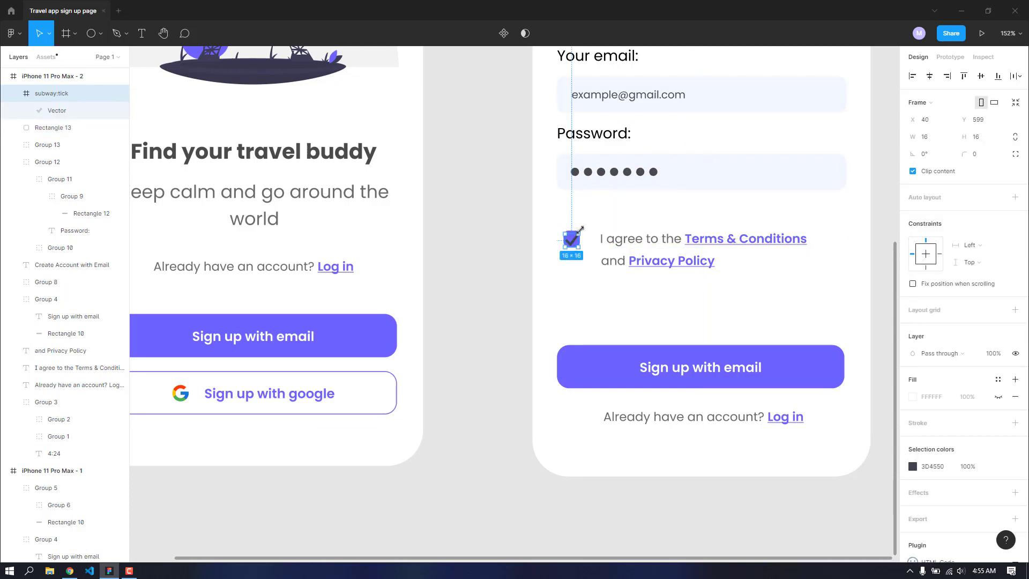
scroll(580, 225, up, 10)
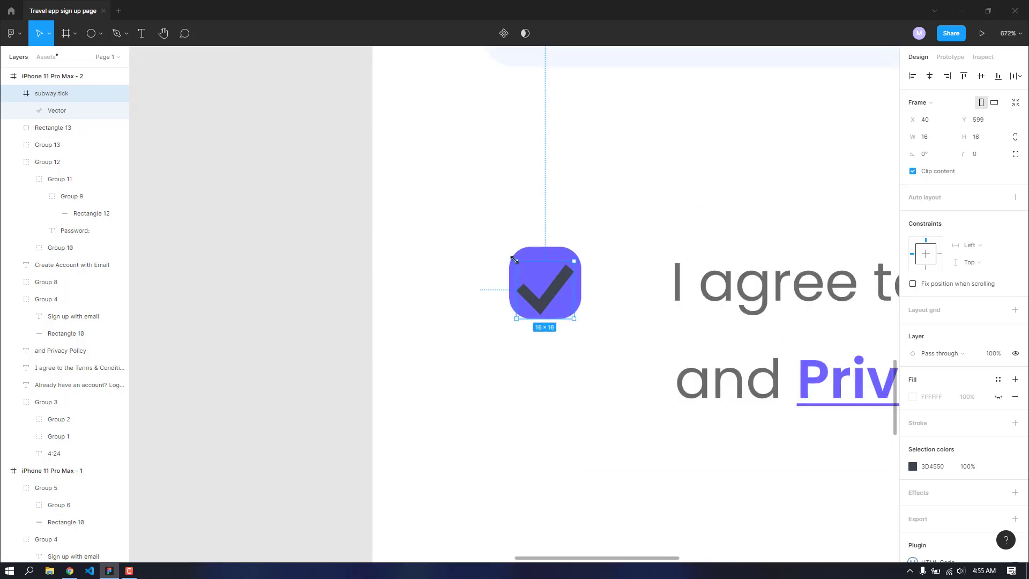
drag(516, 261, 557, 295)
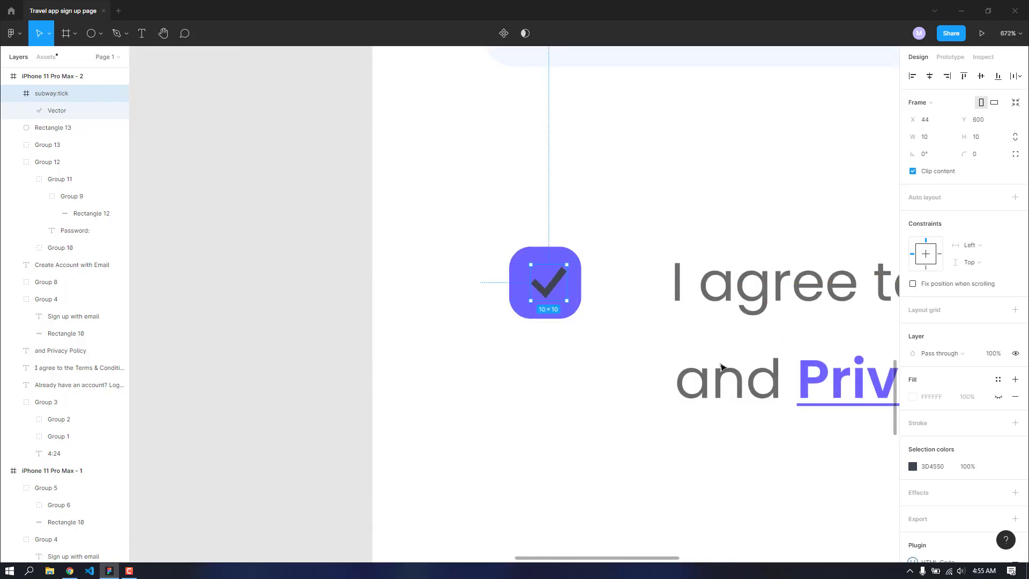
Step: Change the tick icon's color to white, FFFFFF
click(913, 467)
text(ffffff)
key(Return)
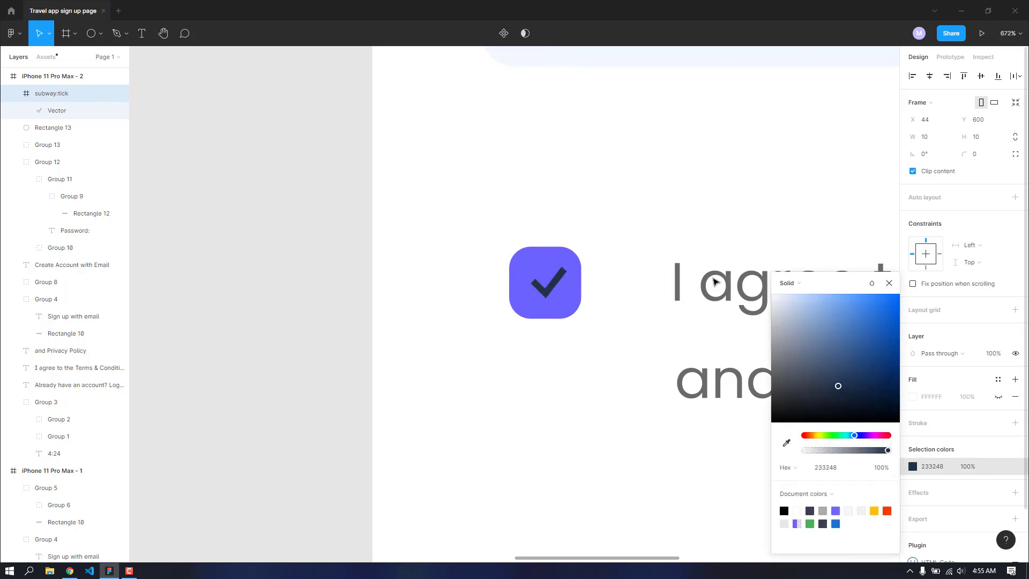
click(890, 283)
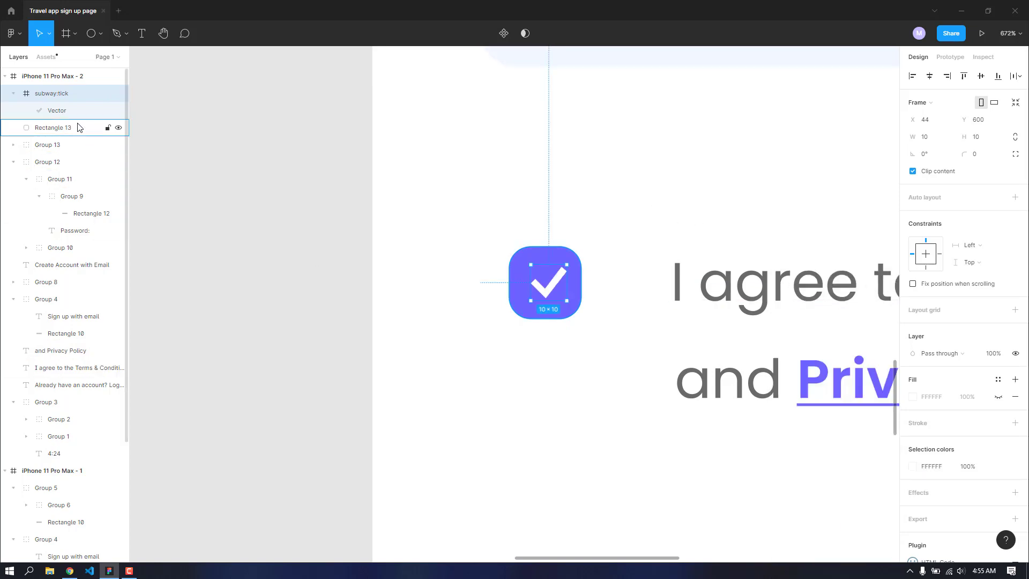
Step: Group the tick icon with the checkbox square and center the tick horizontally inside the group
click(56, 131)
shift+click(60, 94)
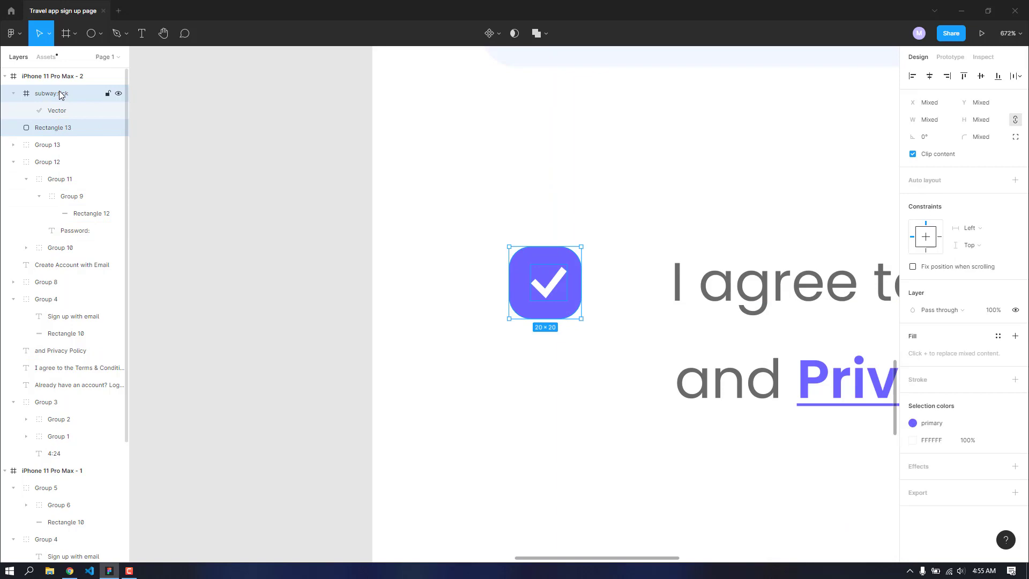
key(ctrl+g)
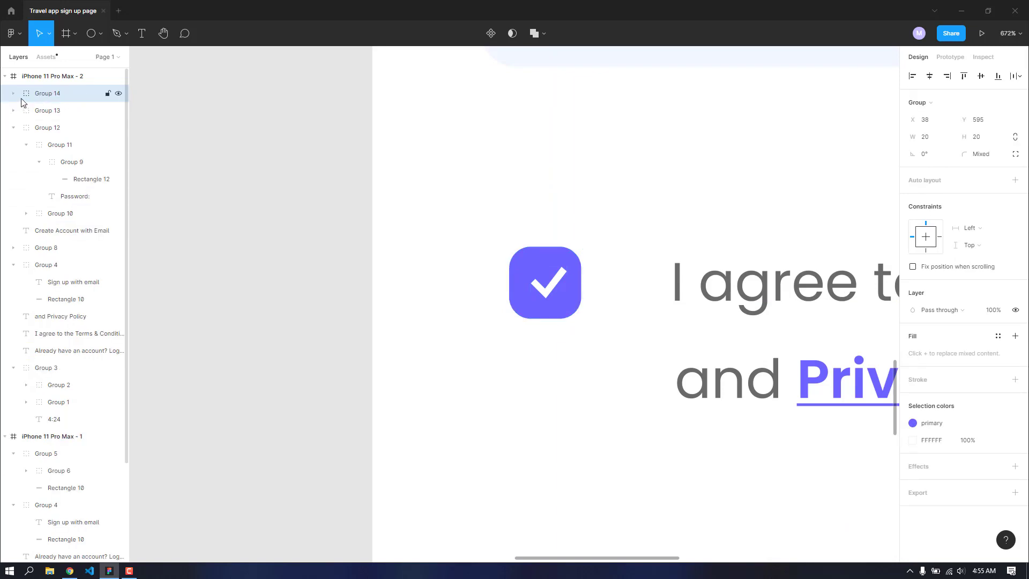
click(60, 110)
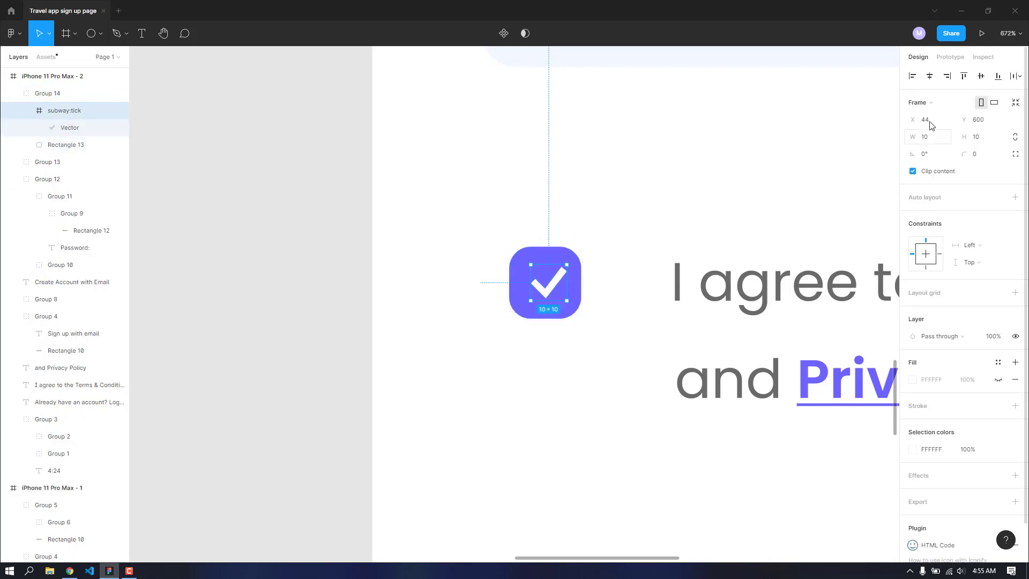
click(930, 79)
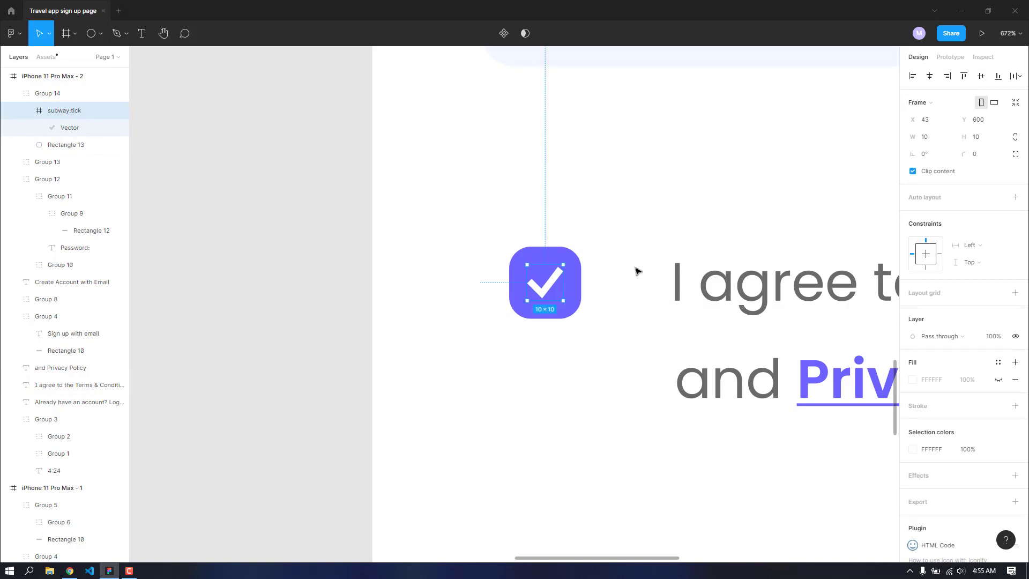
click(648, 234)
Step: Enlarge the checkbox square to 23 × 23 and the tick icon to 12 × 12, recentering the tick at X 44, Y 601
scroll(647, 231, down, 8)
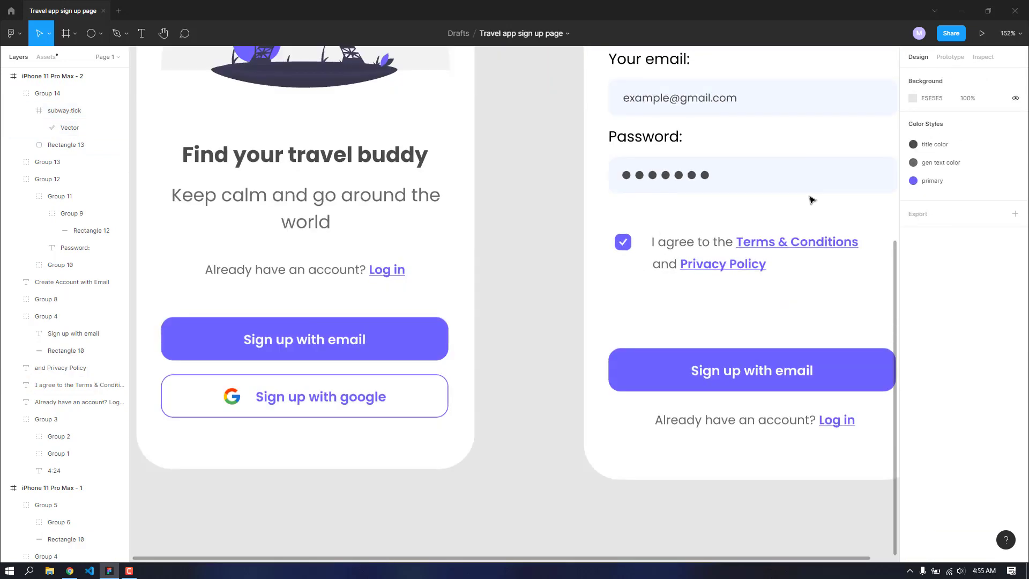
scroll(810, 198, up, 3)
scroll(810, 200, down, 3)
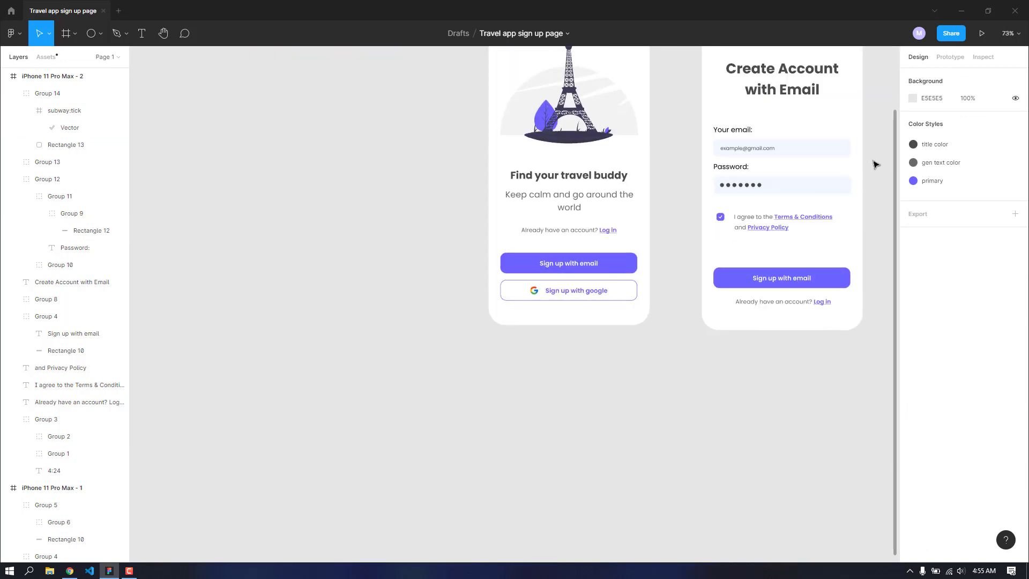
drag(827, 178, 615, 290)
scroll(606, 279, up, 2)
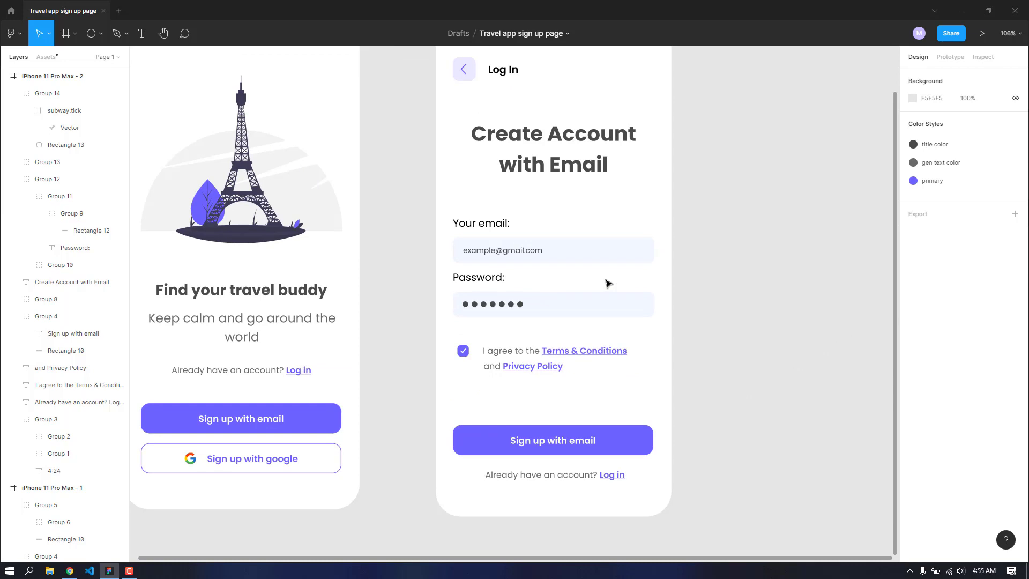
scroll(508, 344, up, 5)
click(99, 93)
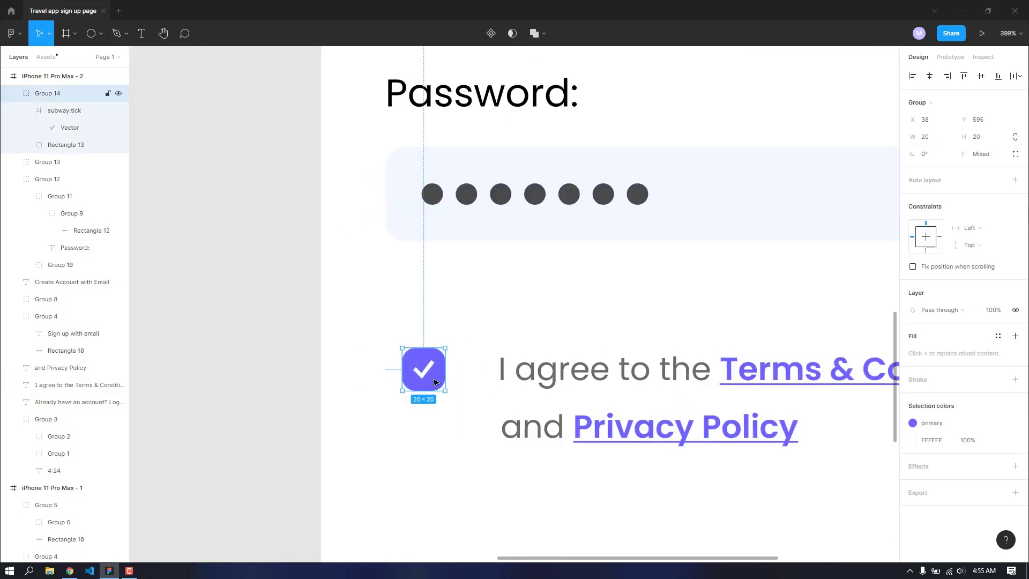
click(40, 150)
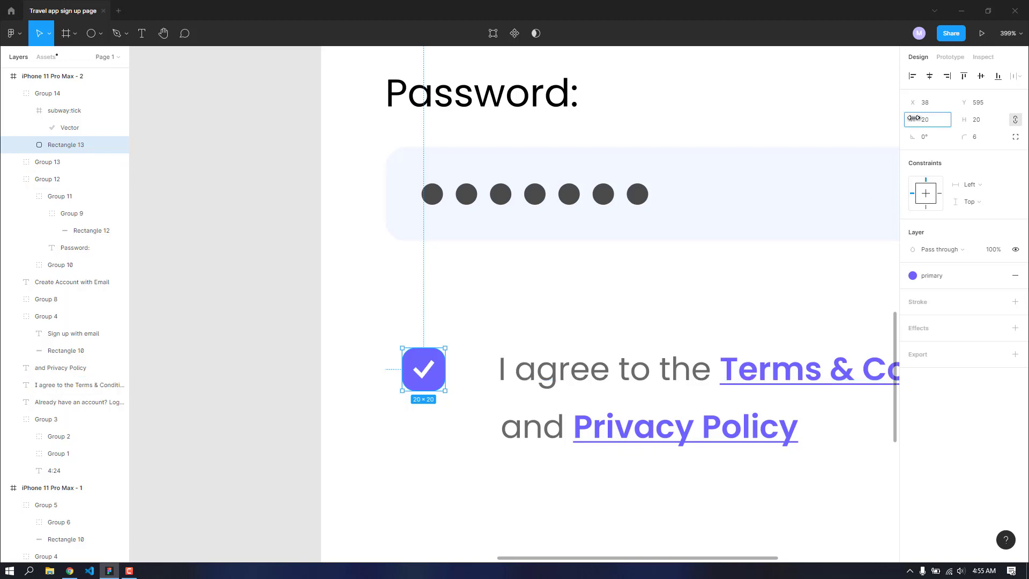
drag(914, 118, 914, 123)
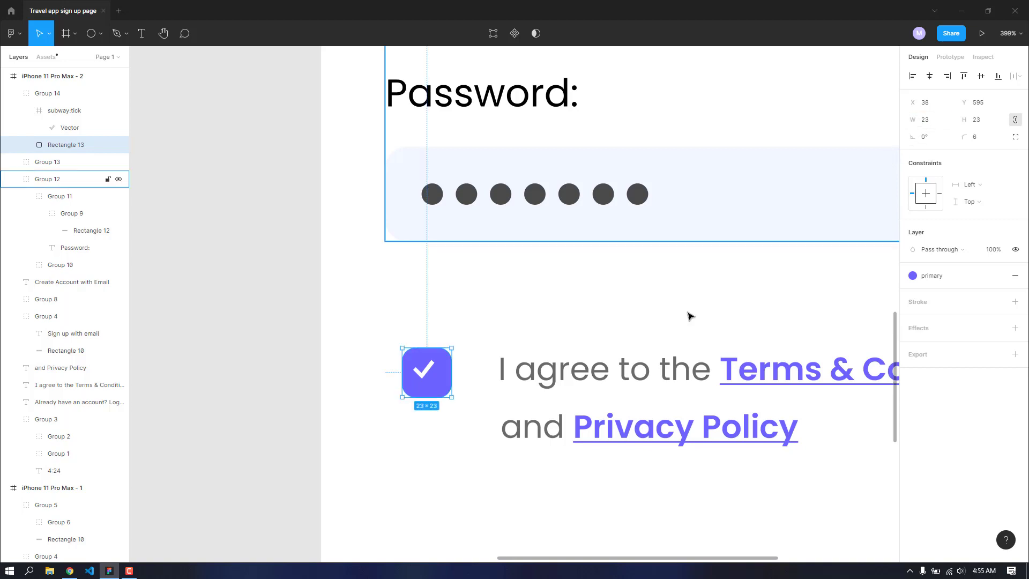
click(57, 111)
drag(435, 379, 428, 378)
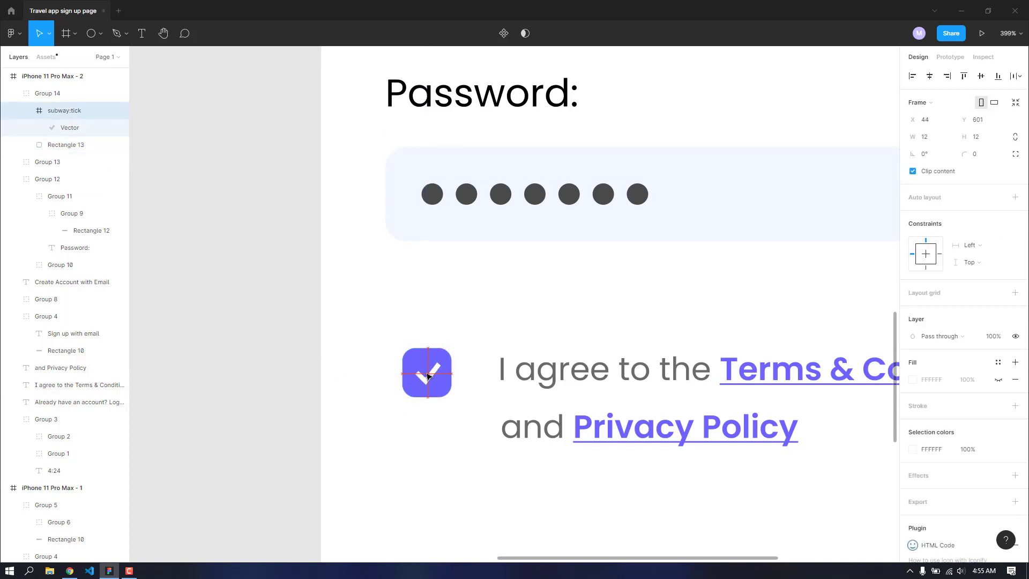
Step: Show the five-column layout grid on the iPhone 11 Pro Max - 2 frame and move the checkbox group to the first column's left edge
click(518, 314)
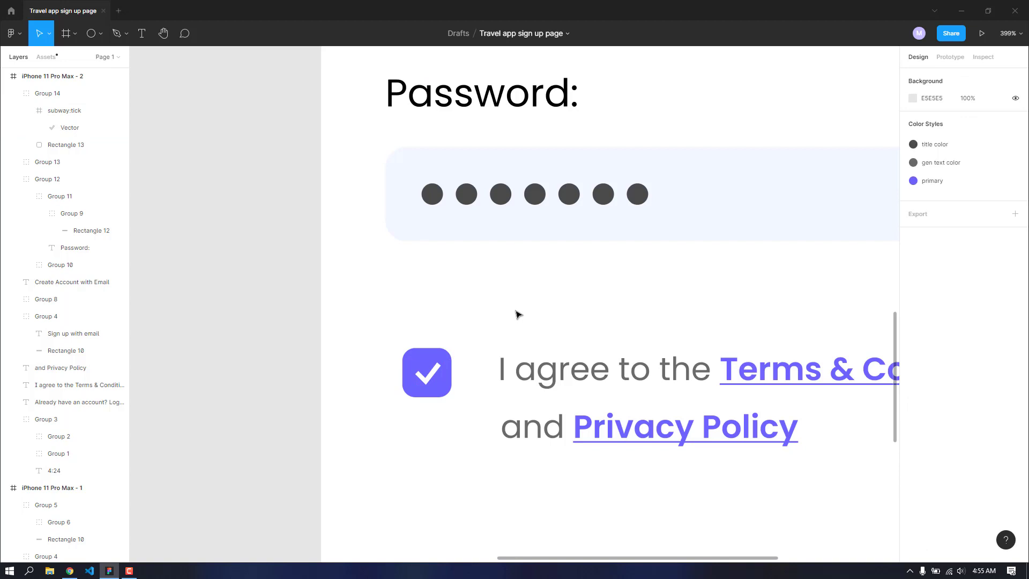
ctrl+scroll(515, 312, down, 4)
click(515, 312)
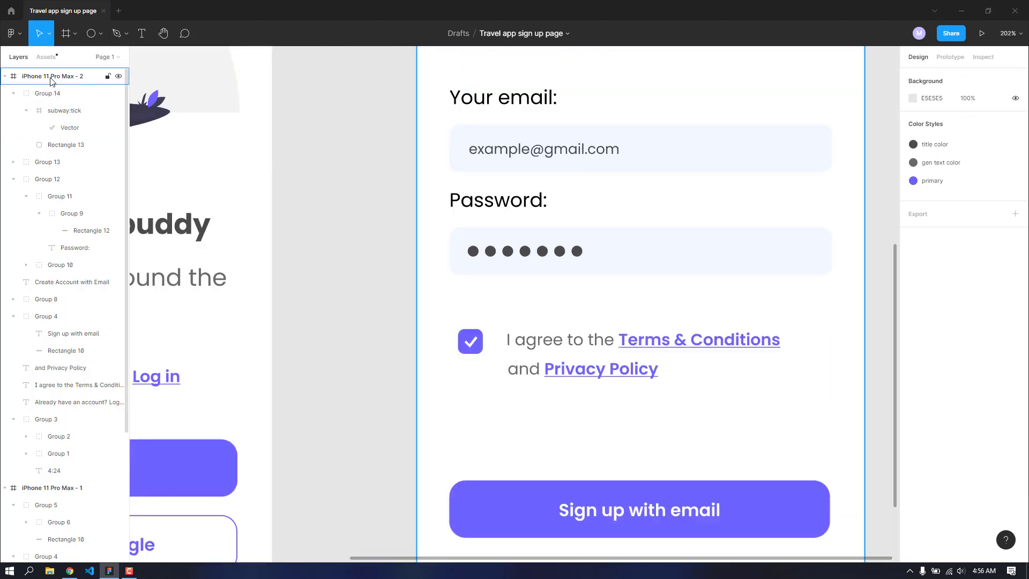
click(998, 241)
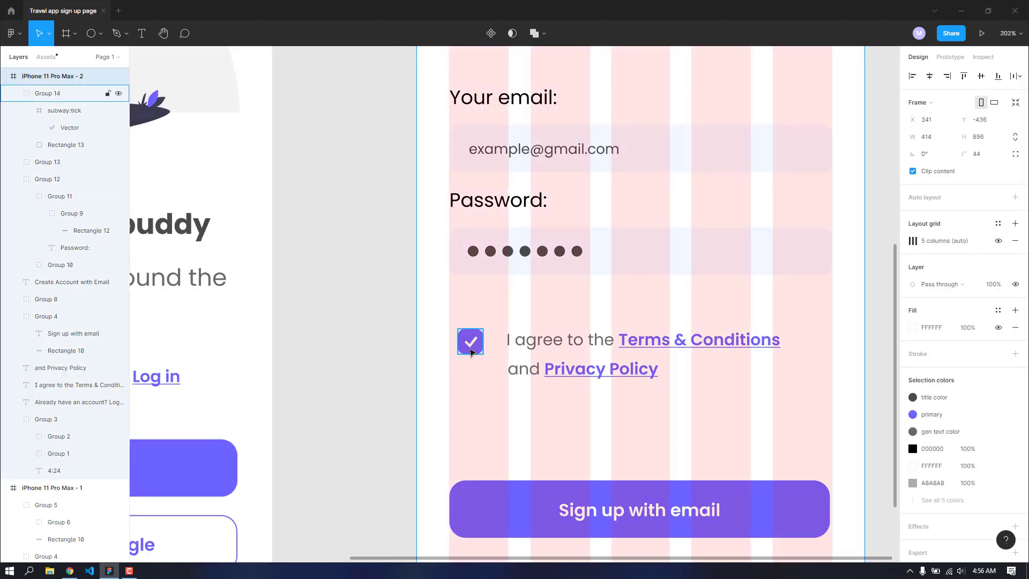
click(470, 348)
mouse_move(470, 351)
mouse_down()
mouse_move(459, 348)
mouse_move(476, 345)
mouse_move(466, 340)
mouse_move(485, 340)
mouse_up()
Step: Left-align the "I agree to the Terms & Conditions" text and set its box to auto width
click(559, 339)
click(911, 379)
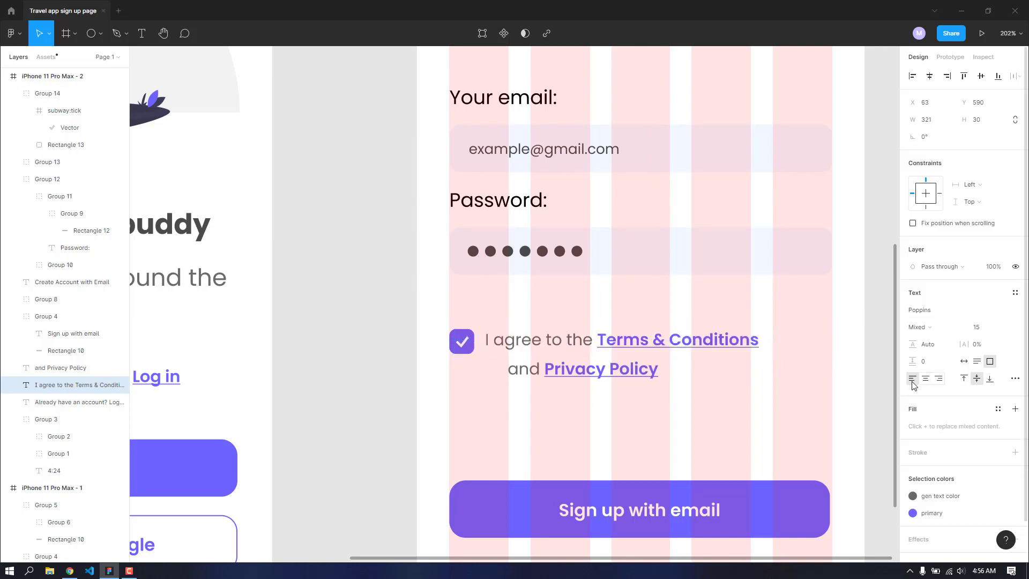
click(964, 361)
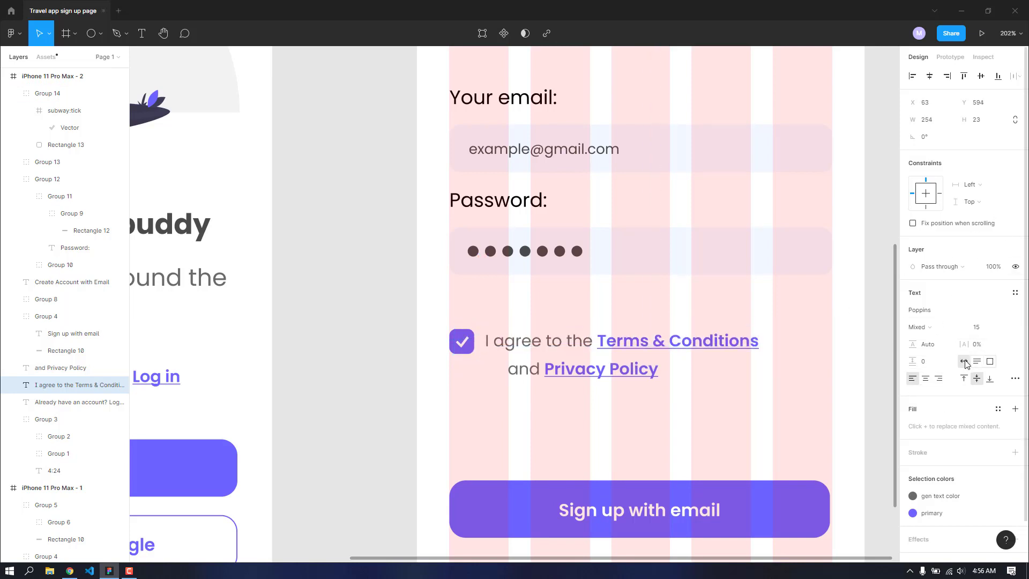
Step: Move the "I agree to the Terms & Conditions" line to X 85, Y 595, above "and Privacy Policy"
key(Right)
key(Right)
key(Right)
key(Right)
key(Right)
key(Right)
key(Right)
key(Right)
key(Right)
key(Right)
key(Right)
key(Right)
key(Right)
key(Right)
key(Right)
key(Right)
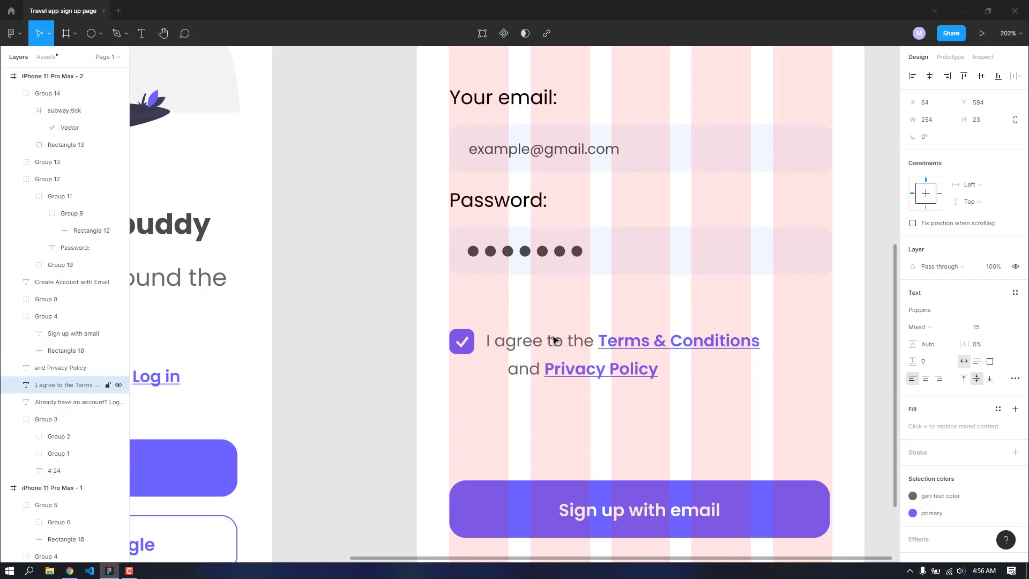
drag(554, 339, 559, 339)
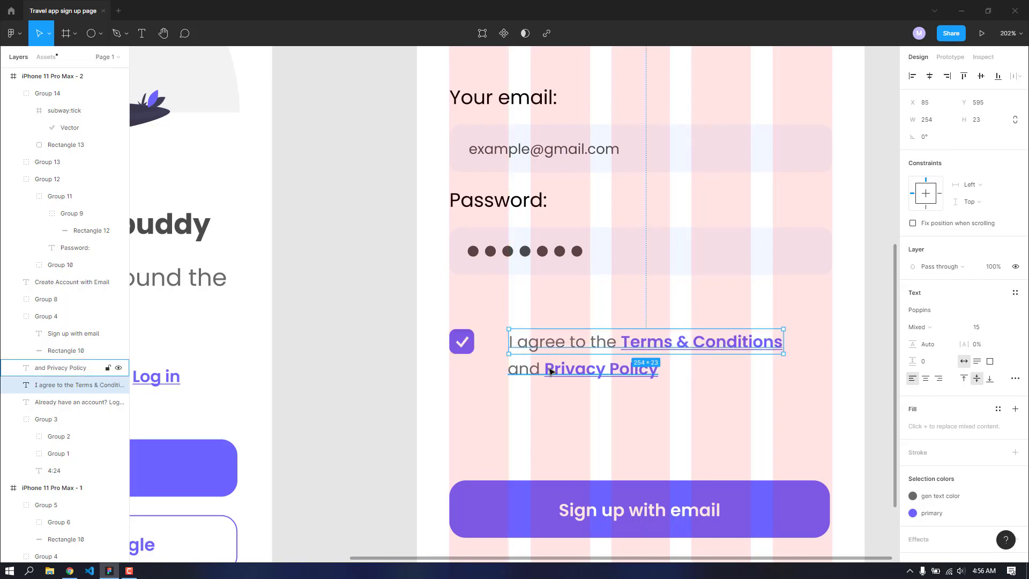
click(754, 425)
Step: Group the checkbox with the "I agree to the Terms & Conditions" line and select that text inside the group
key(shift+1)
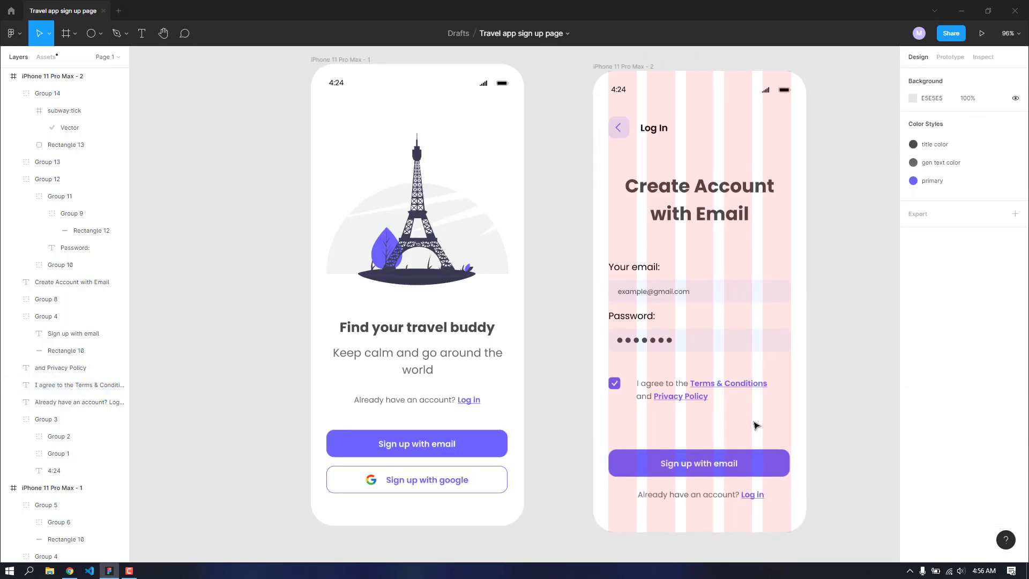
scroll(665, 390, up, 5)
click(663, 385)
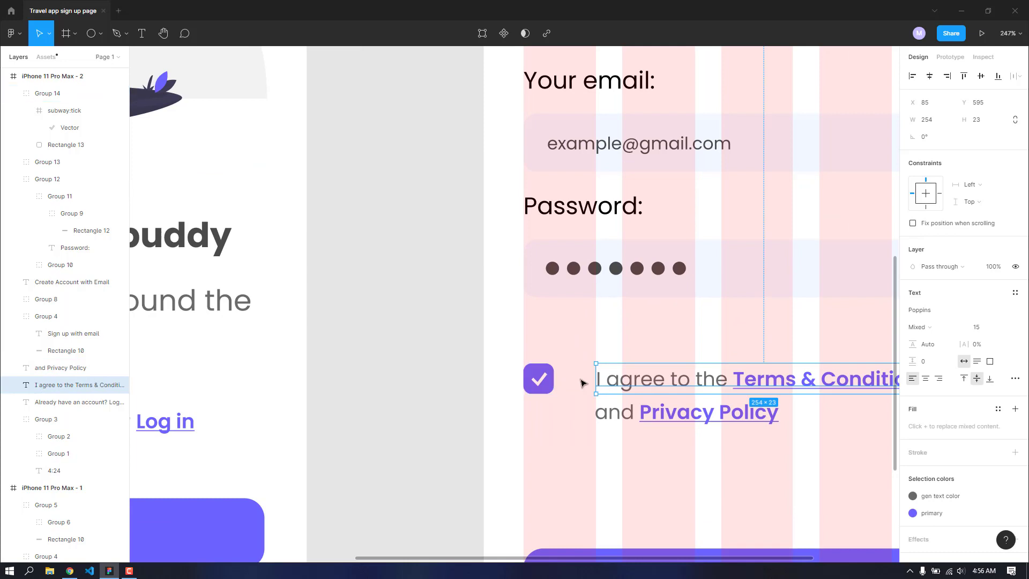
key(1)
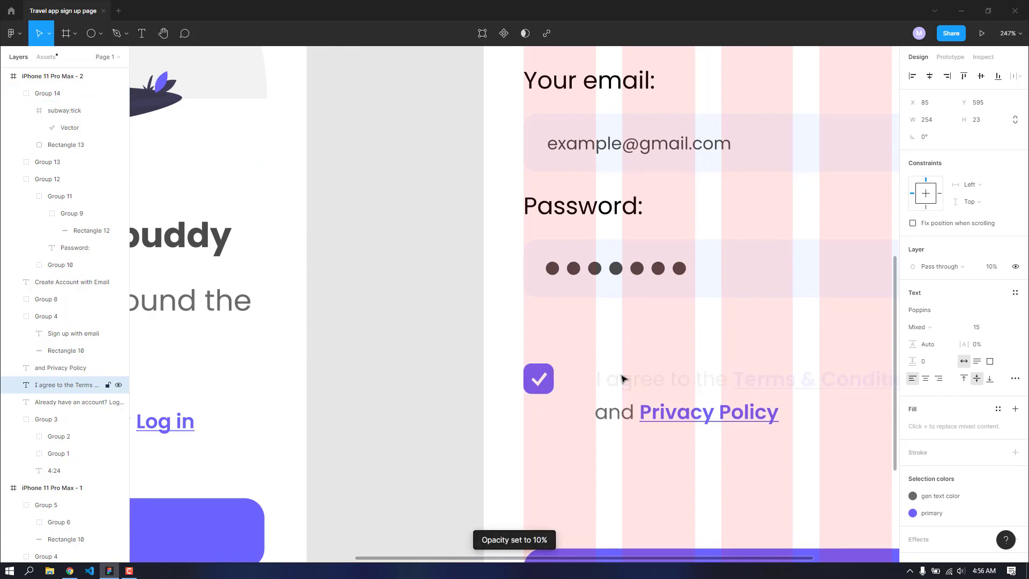
key(ctrl+z)
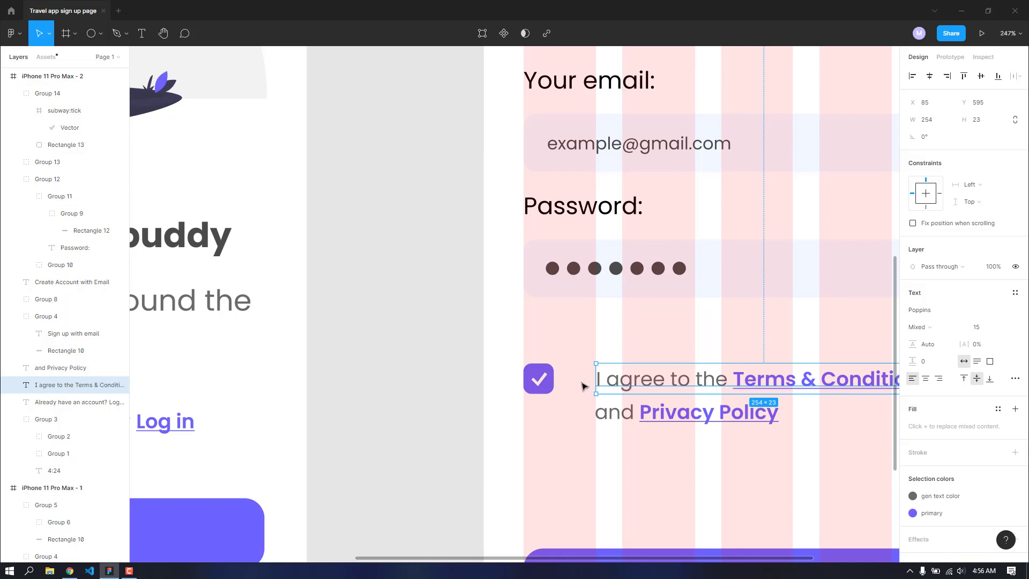
shift+click(55, 100)
key(ctrl+g)
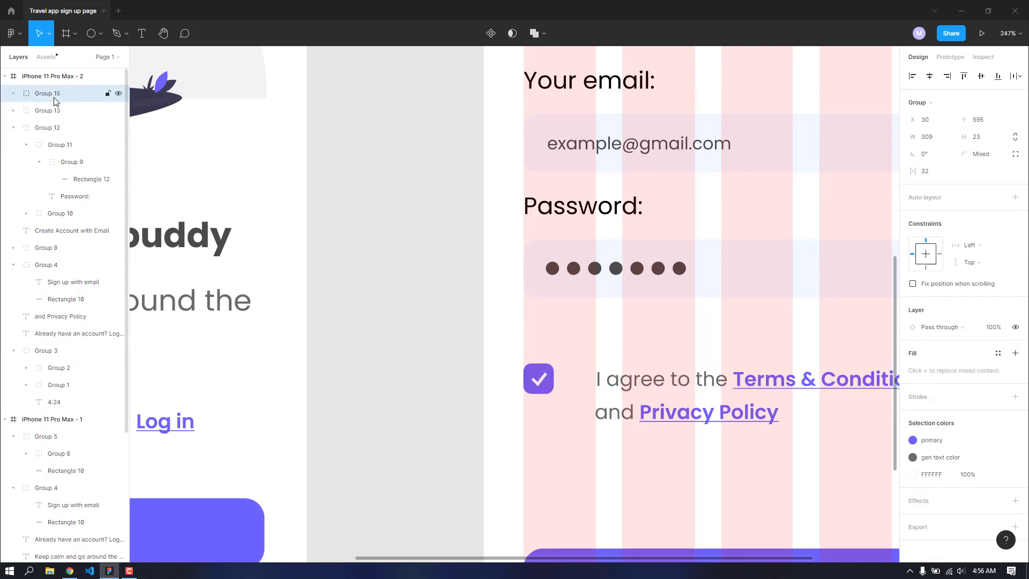
click(13, 94)
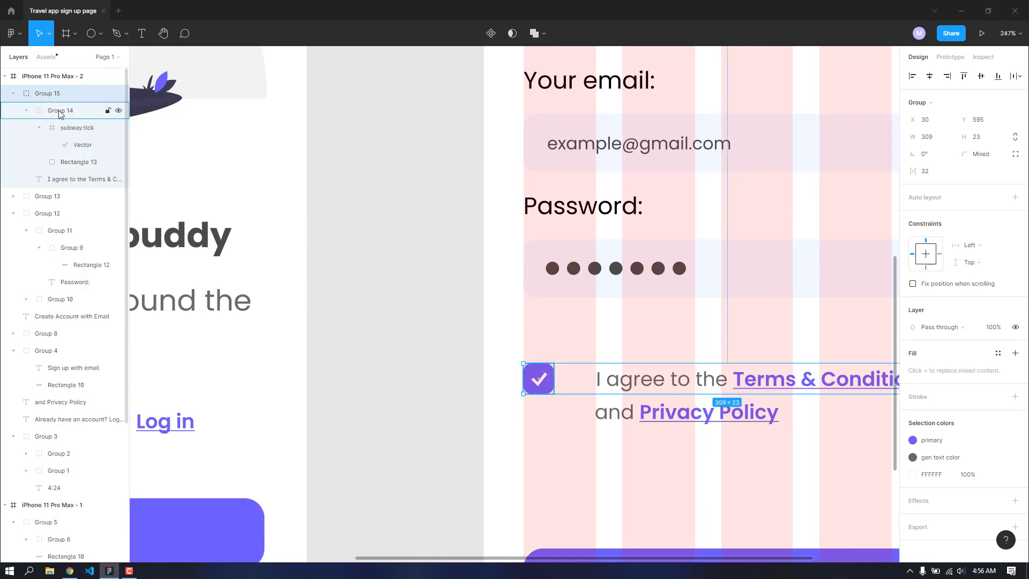
click(68, 177)
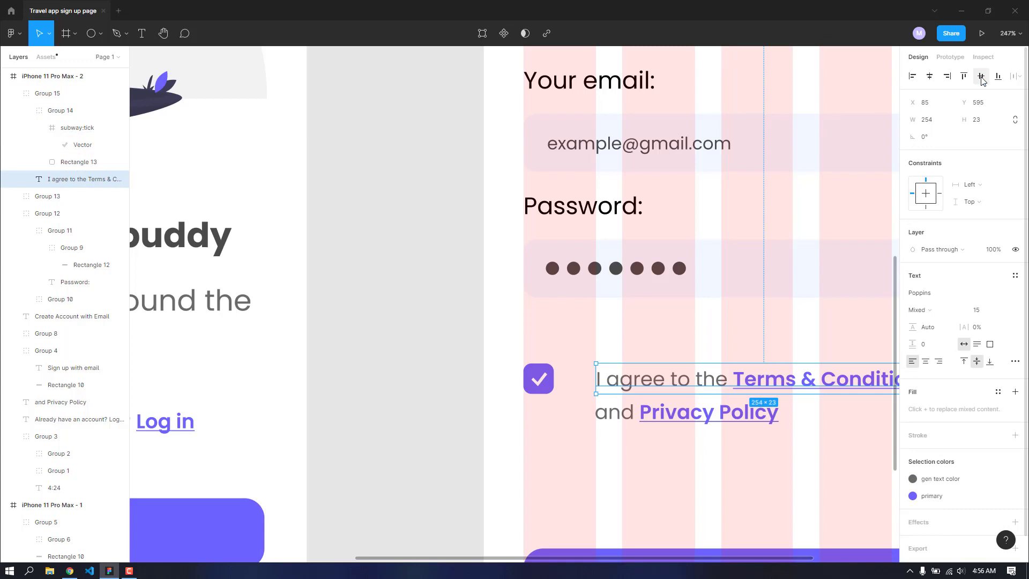
click(794, 441)
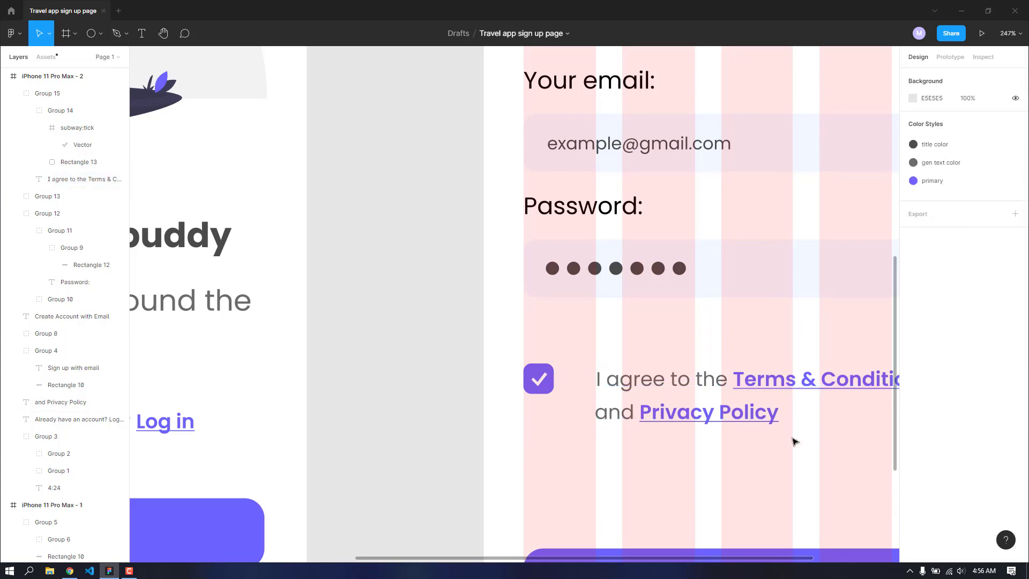
Step: Change the label of the second screen's "Sign up with email" button to "Create Account"
scroll(795, 441, down, 5)
drag(858, 327, 616, 274)
scroll(579, 387, down, 1)
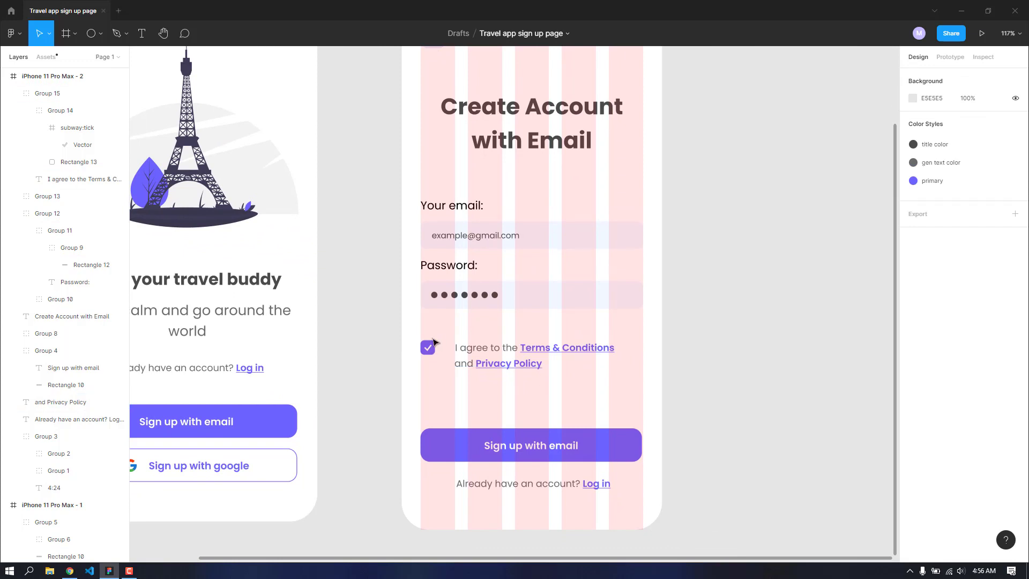
double_click(521, 452)
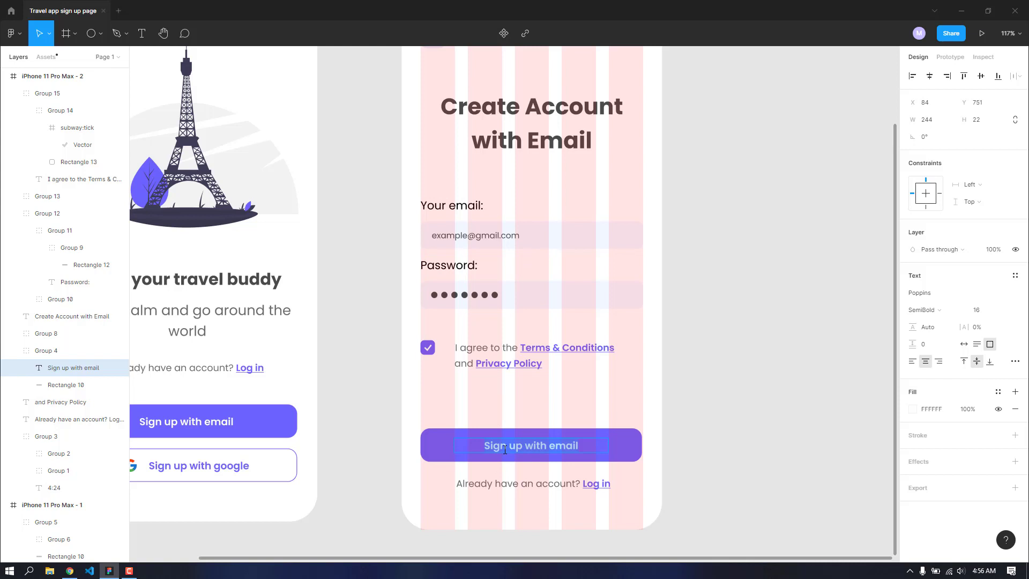
text(Create)
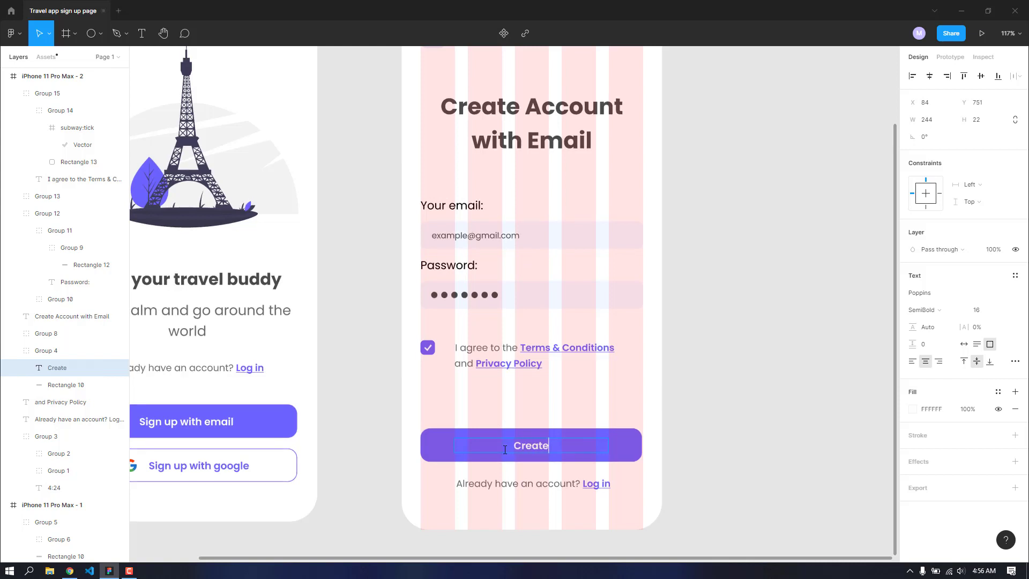
text( Account)
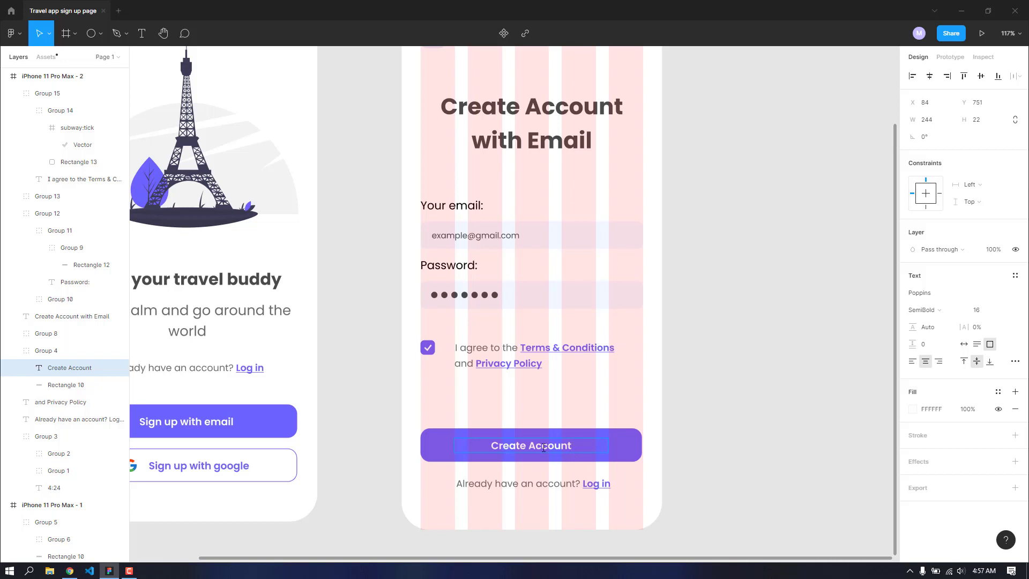
key(Escape)
key(Escape)
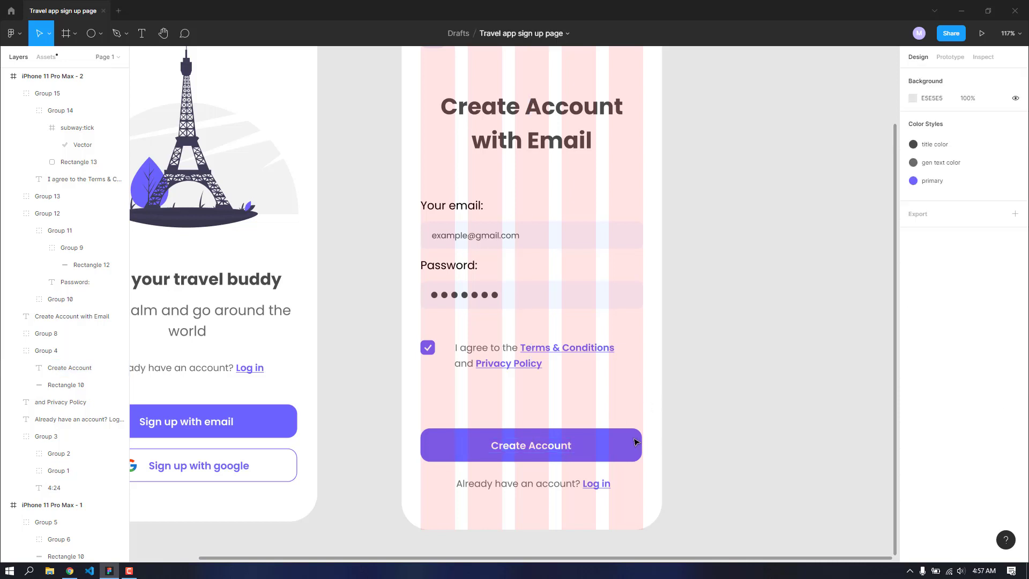
Step: Move the Create Account button up to Y 699, keeping X at 30
click(535, 446)
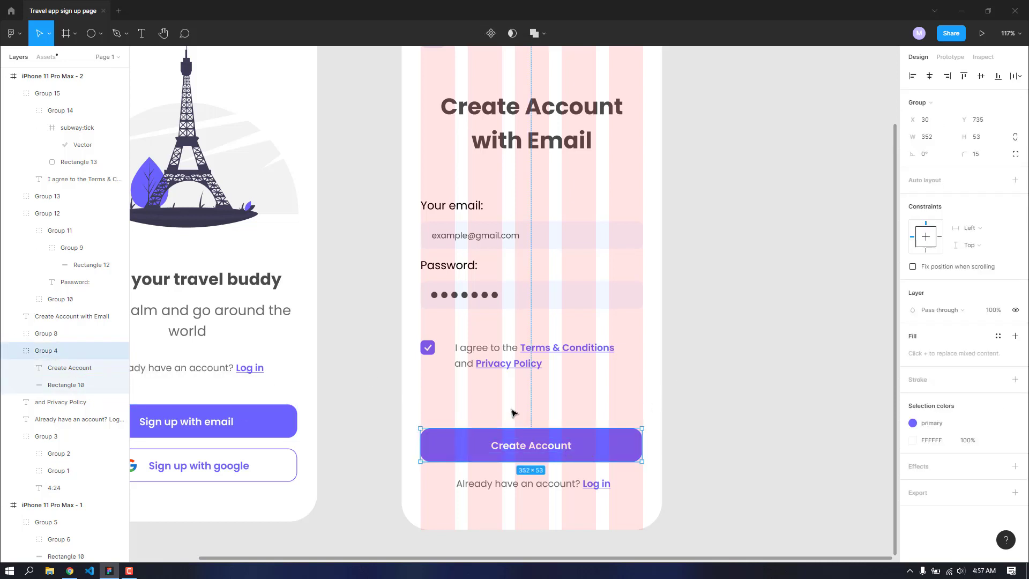
key(shift+Up)
key(shift+Up)
key(shift+Up)
key(shift+Up)
key(Up)
key(Up)
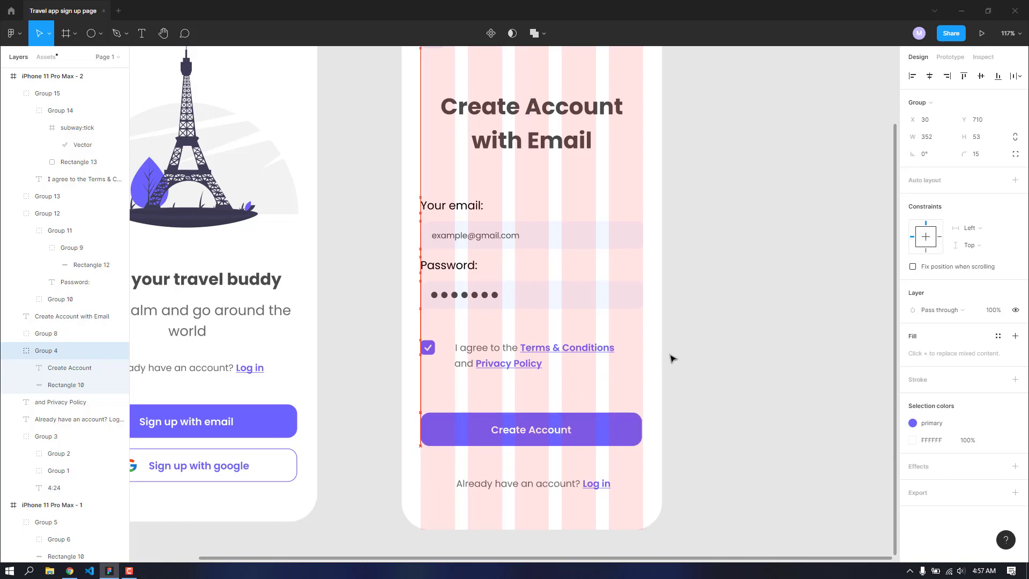
click(262, 421)
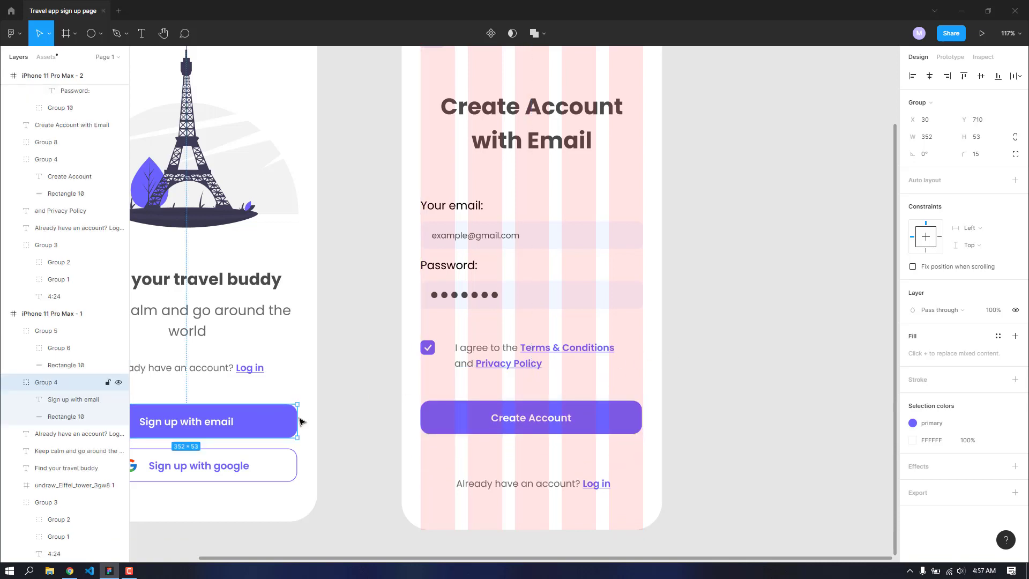
click(475, 419)
drag(475, 419, 474, 418)
drag(474, 421, 473, 420)
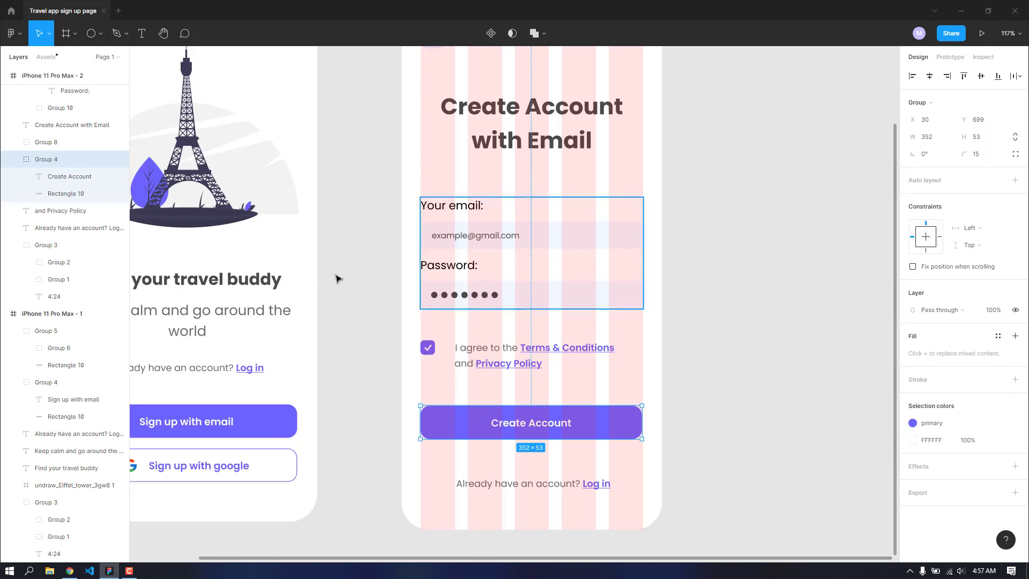
Step: Move the iPhone 11 Pro Max - 2 frame close beside the first screen, to X 212, Y -449
scroll(60, 131, up, 5)
click(62, 77)
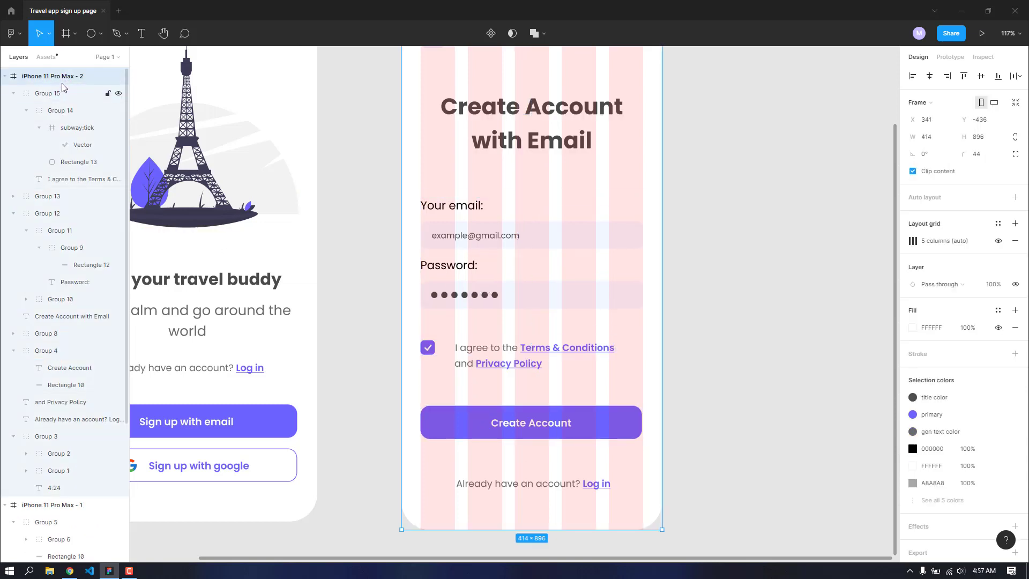
drag(627, 264, 546, 255)
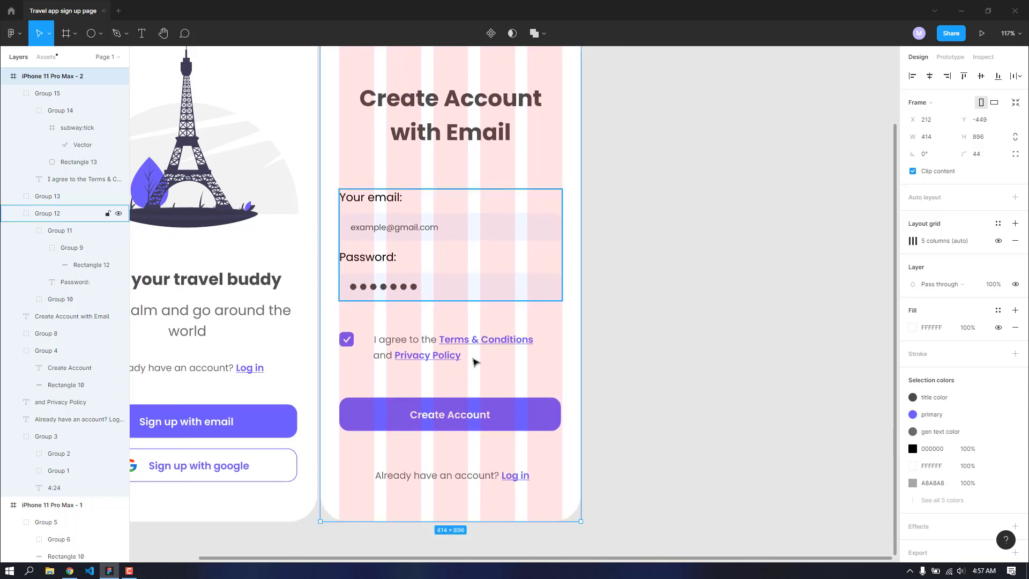
Step: Nudge the Create Account button down to about Y 712, level with the first screen's "Sign up with email" button
click(421, 412)
key(Down)
key(Down)
key(Down)
key(Down)
key(Down)
key(Down)
key(Down)
key(Down)
key(Down)
key(Down)
key(Down)
key(Down)
key(Down)
key(Down)
key(Down)
key(Down)
key(Down)
key(Down)
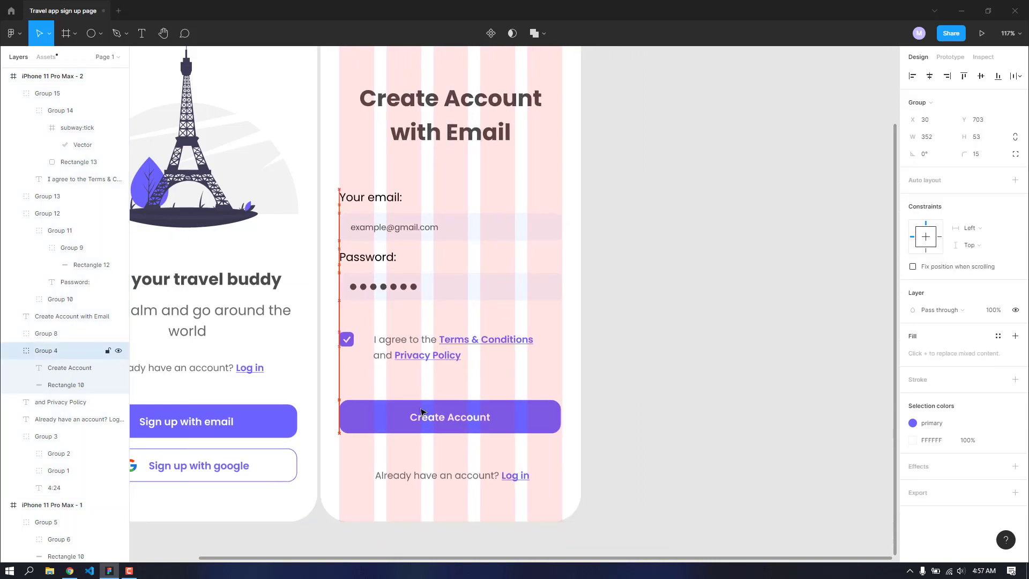
key(Down)
key(Up)
key(Up)
key(Up)
key(Up)
key(Up)
key(Up)
key(Up)
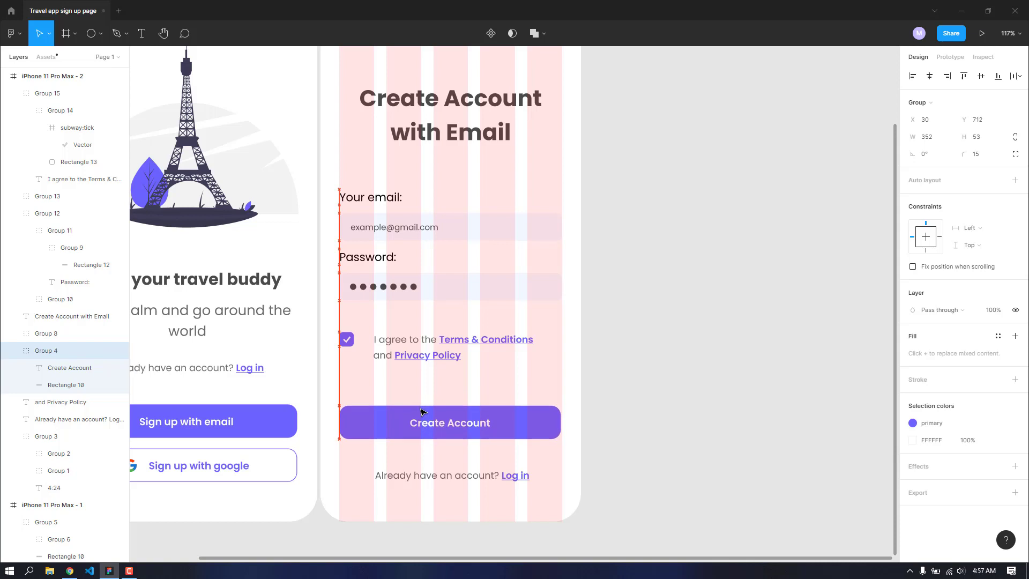
click(616, 389)
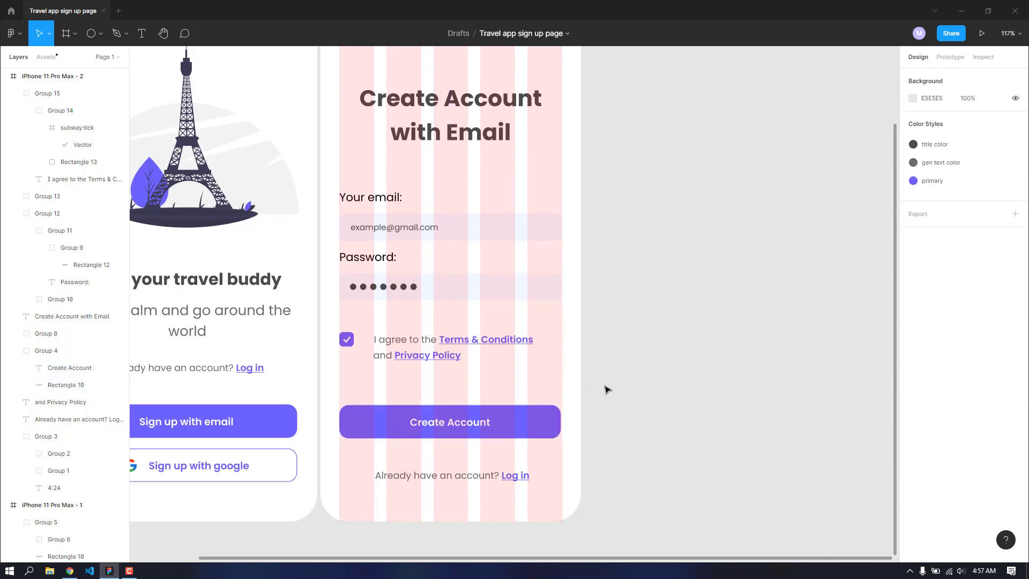
Step: Move the "Already have an account? Log in" text closer below the Create Account button, to X 33, Y 797
click(457, 481)
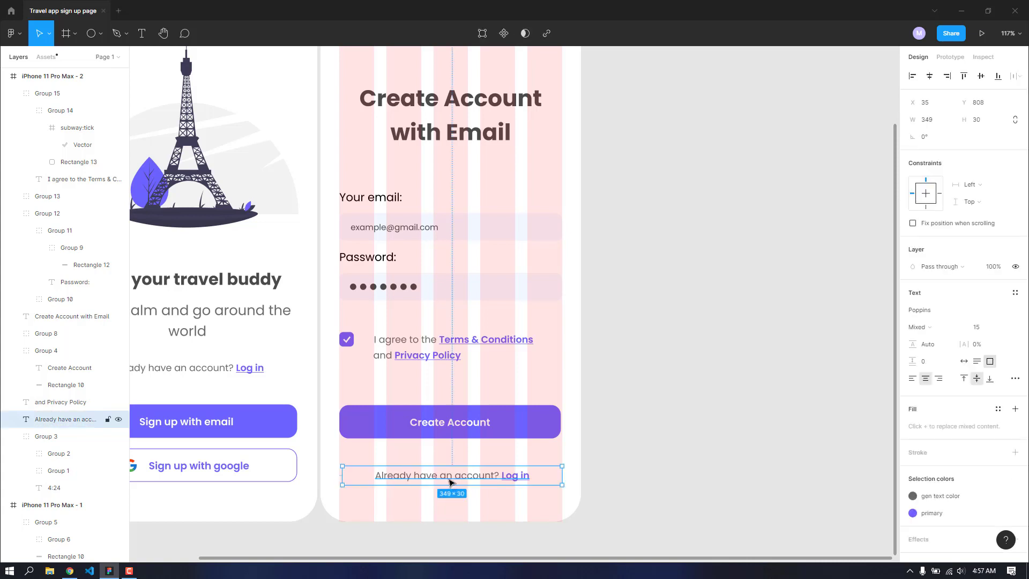
drag(451, 480, 449, 472)
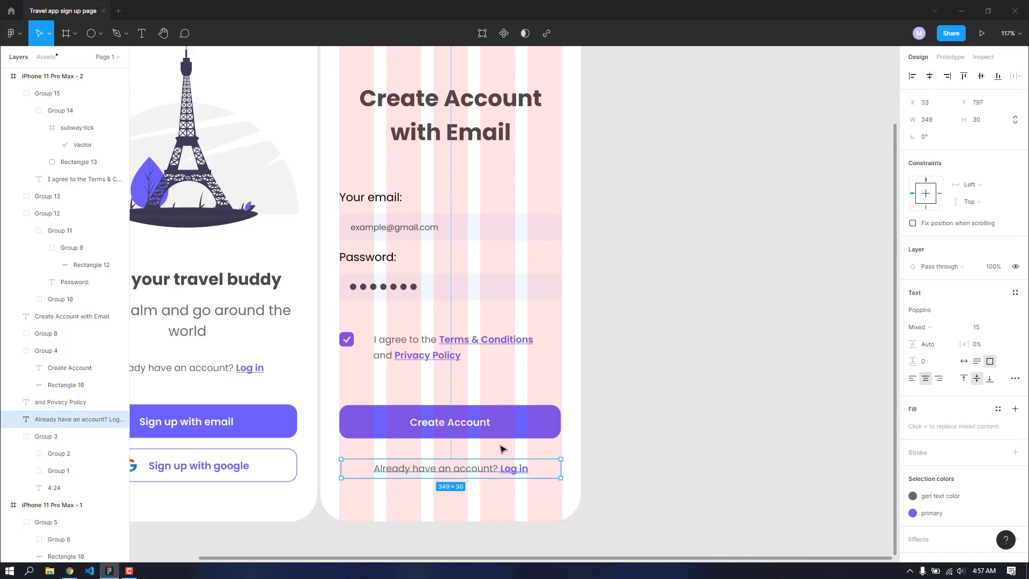
click(813, 407)
Step: Hide the five-column layout grid on the iPhone 11 Pro Max - 2 frame
ctrl+scroll(813, 407, down, 5)
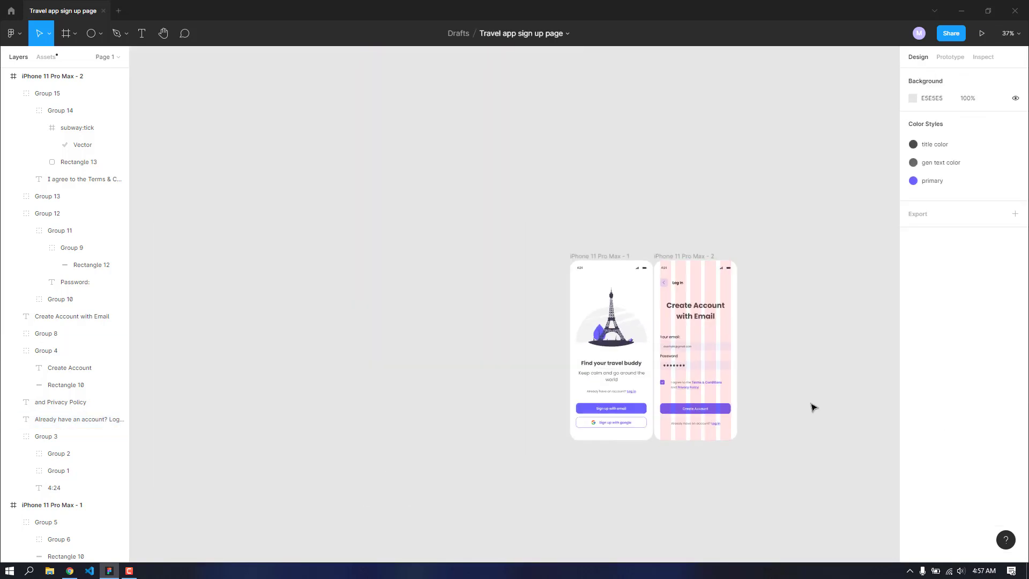
ctrl+scroll(813, 407, up, 3)
click(80, 94)
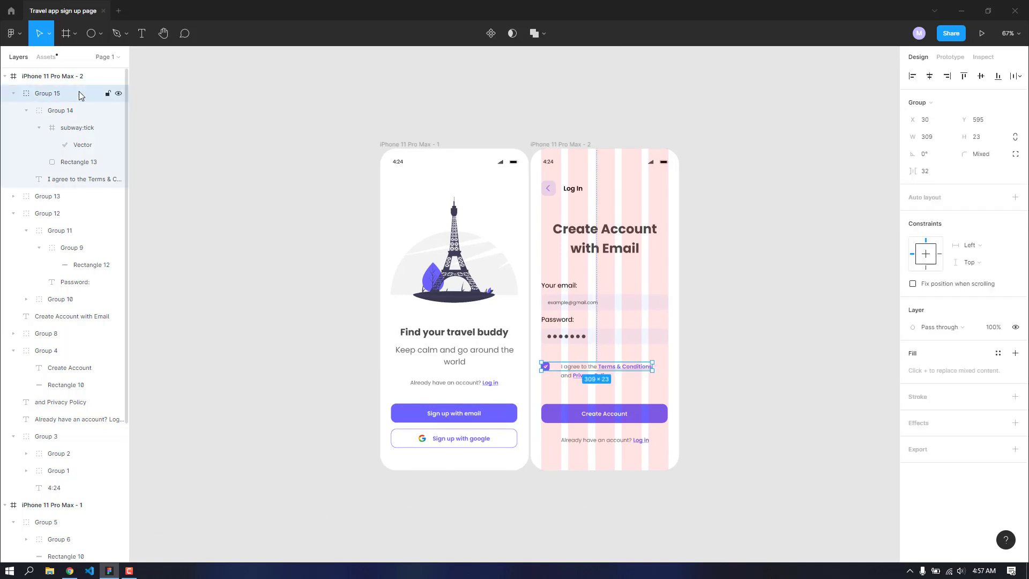
click(70, 81)
click(998, 241)
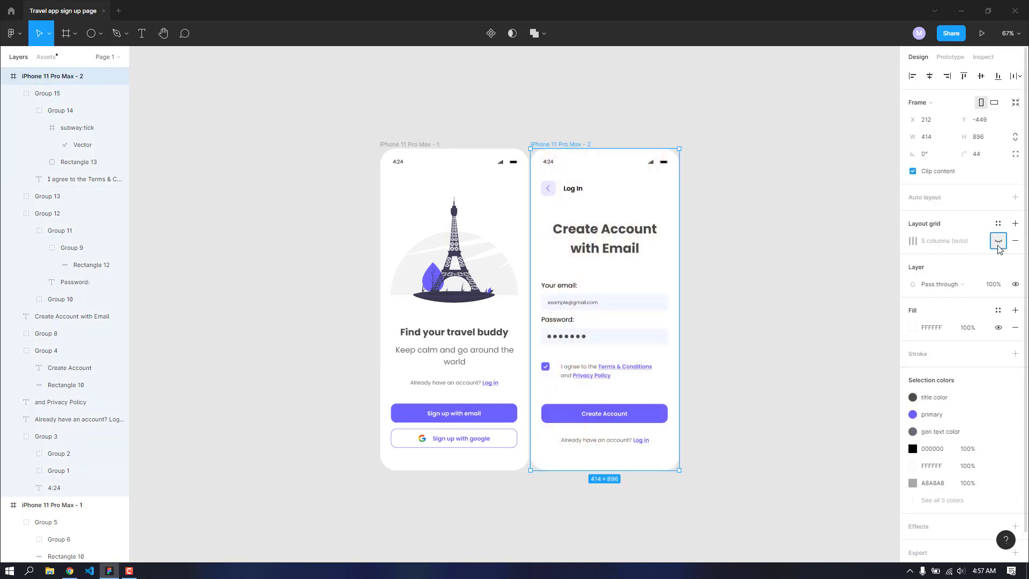
click(752, 310)
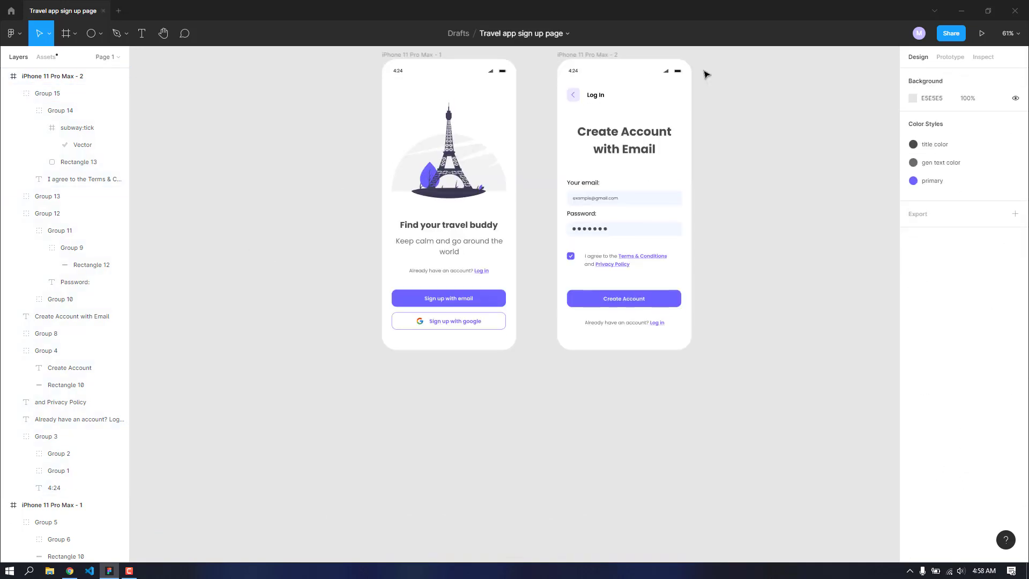
scroll(708, 86, up, 3)
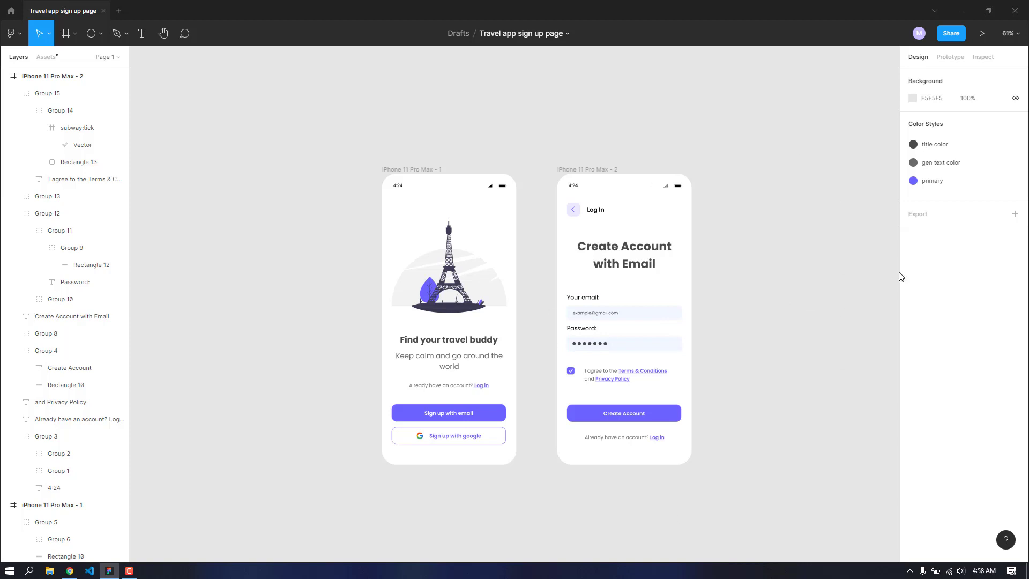
scroll(729, 307, down, 1)
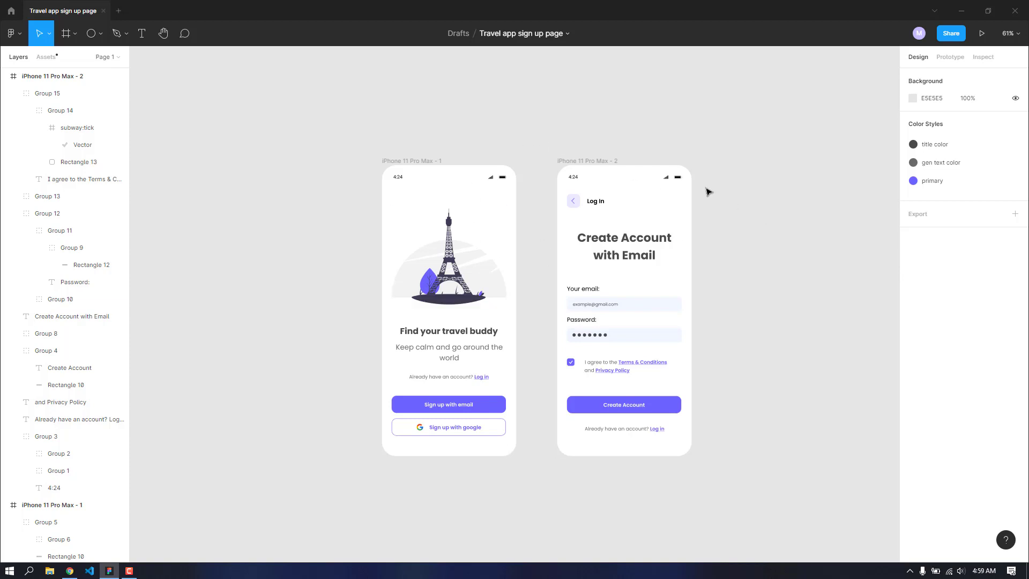
scroll(708, 192, down, 3)
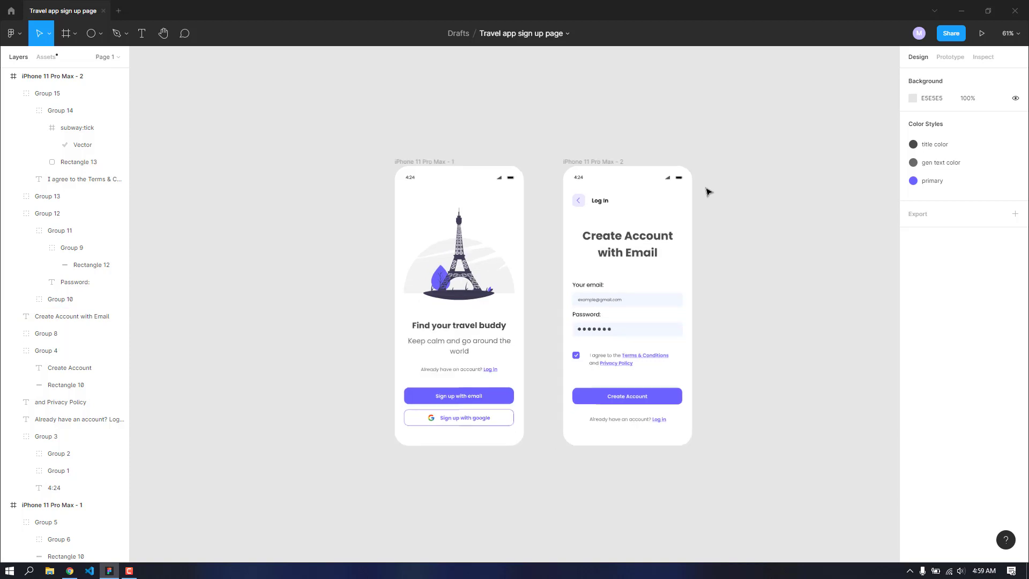
scroll(756, 170, down, 1)
scroll(756, 170, up, 2)
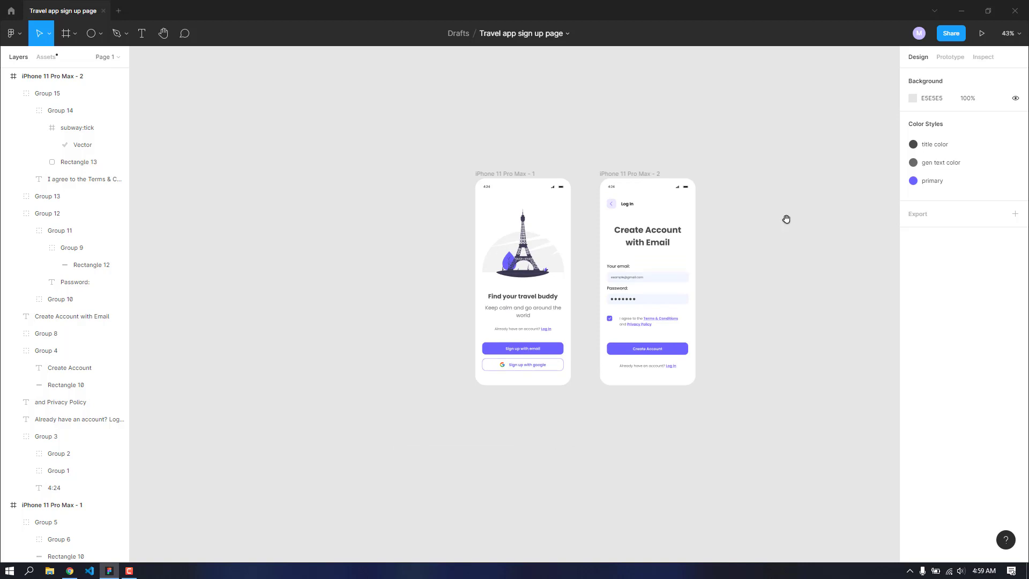
drag(786, 219, 637, 242)
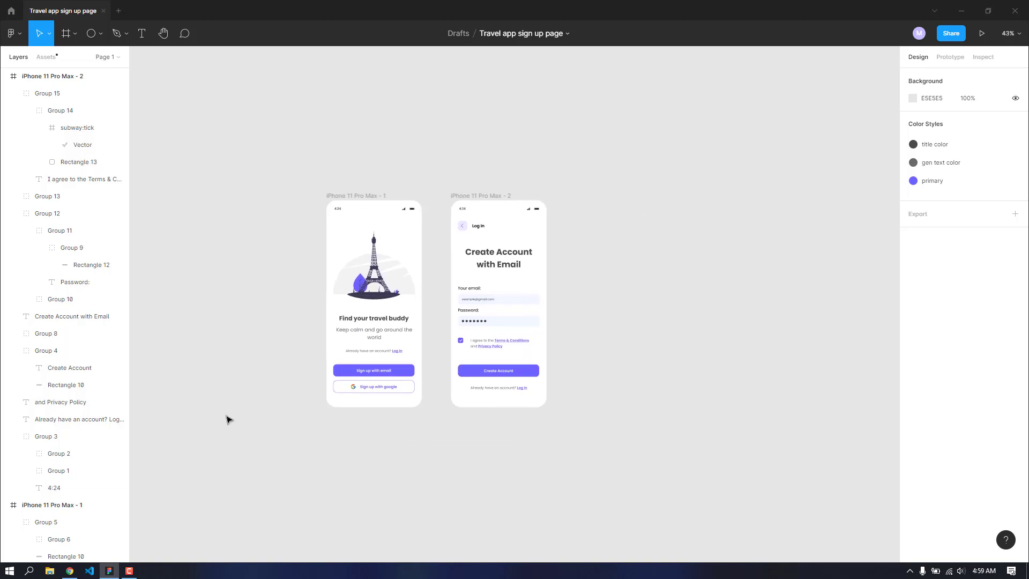